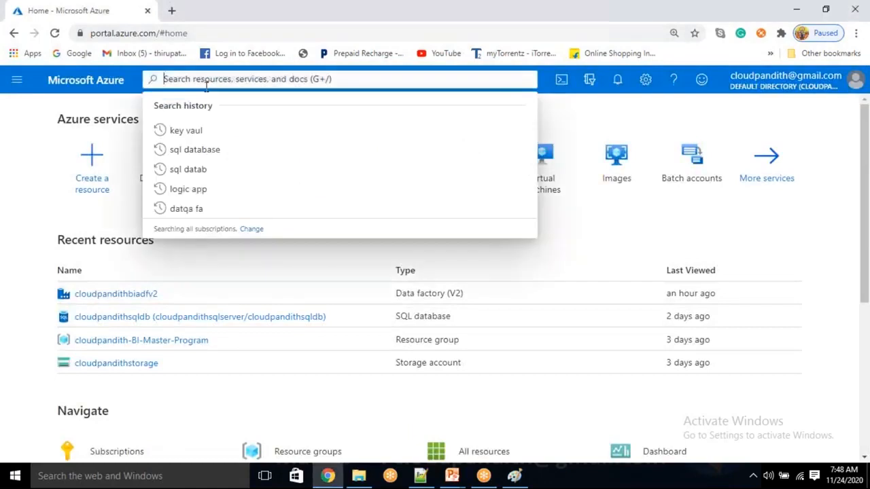
# Step: Search for SQL databases and start adding a new database
pyautogui.write('sql data')
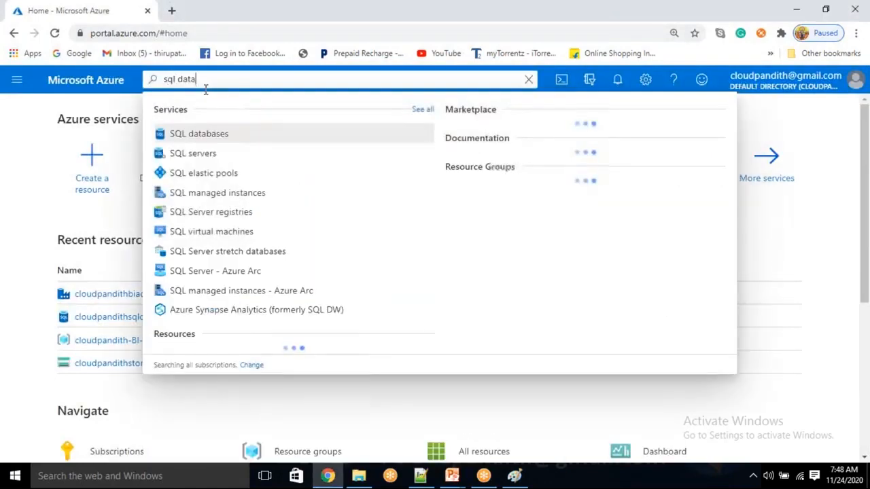
pyautogui.click(201, 136)
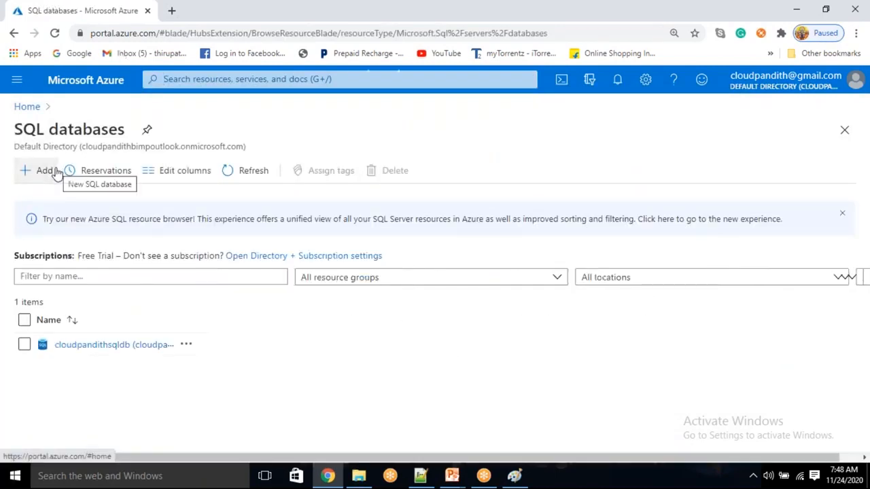
pyautogui.click(54, 172)
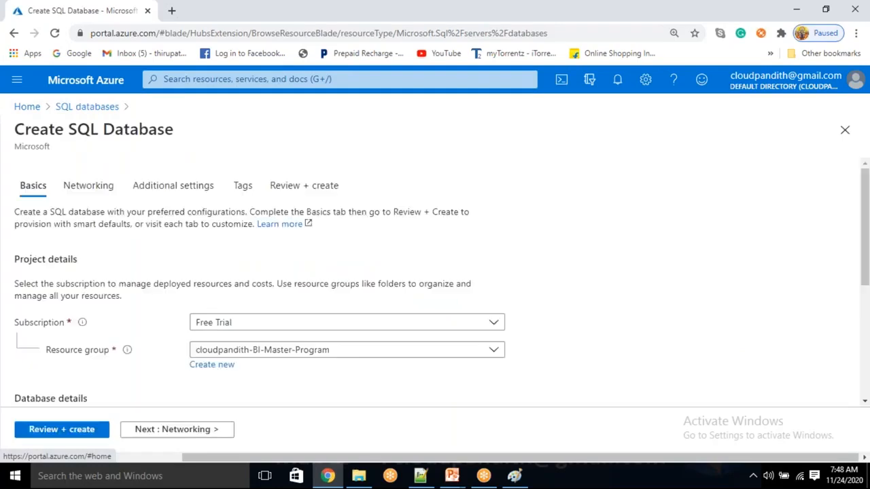
# Step: Create the new resource group cloudpandith-BI-Master-Program1 for the database
pyautogui.scroll(-1, 130, 285)
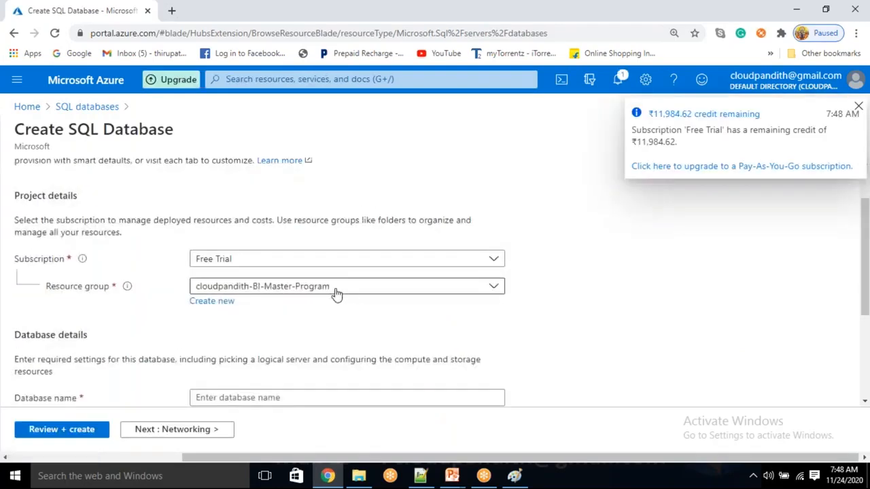
pyautogui.click(212, 302)
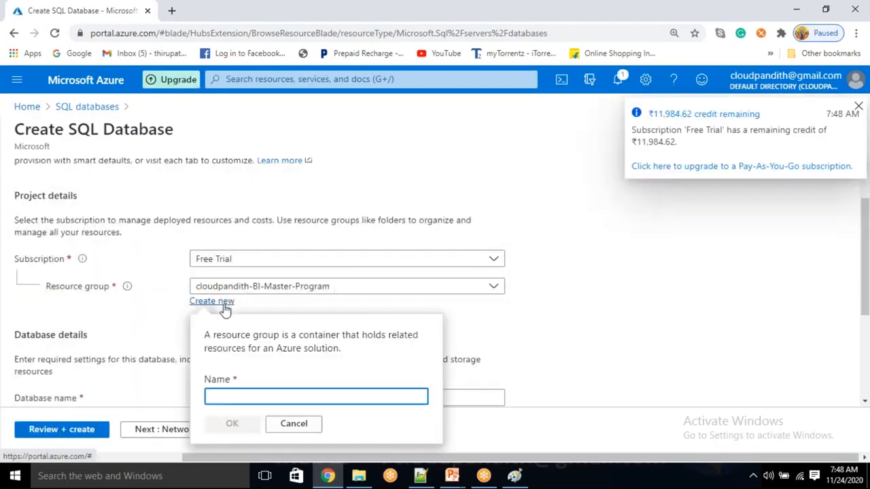
pyautogui.write('cloudpandith-B')
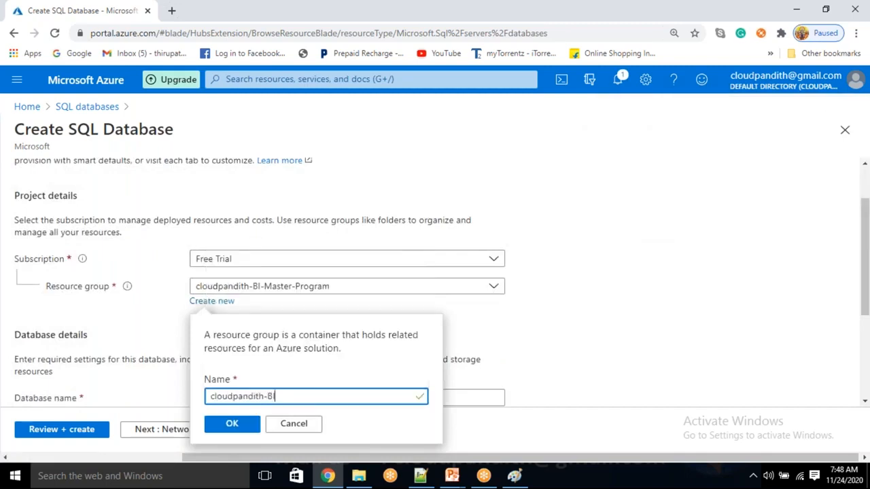
pyautogui.write('I-Master-Program1')
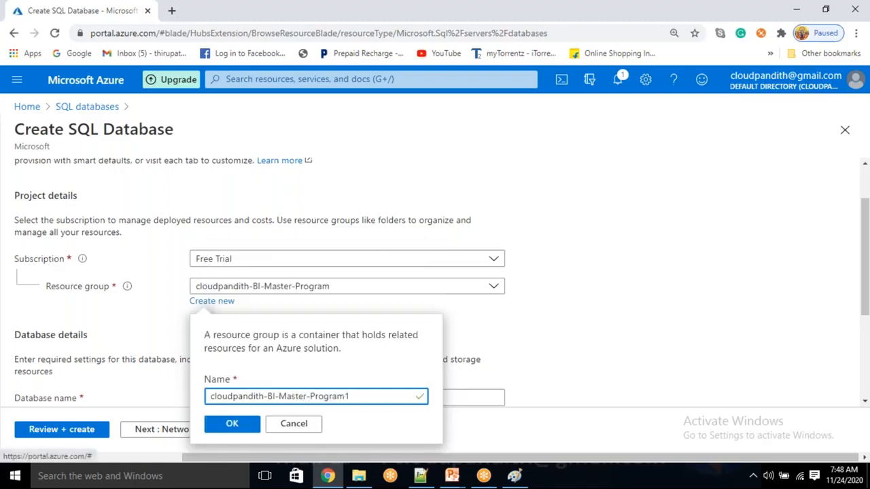
pyautogui.click(233, 423)
pyautogui.scroll(1, 269, 356)
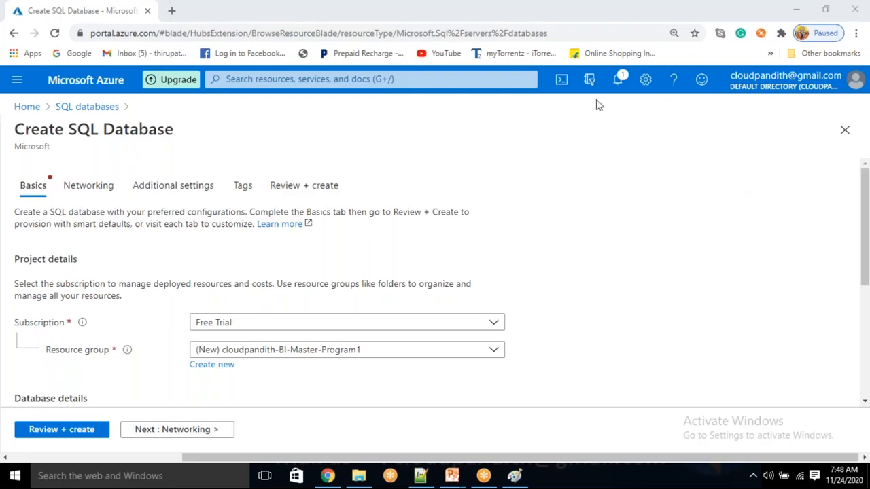
# Step: Enter cloudpandithsqldb as the database name
pyautogui.scroll(-2, 333, 346)
pyautogui.click(238, 334)
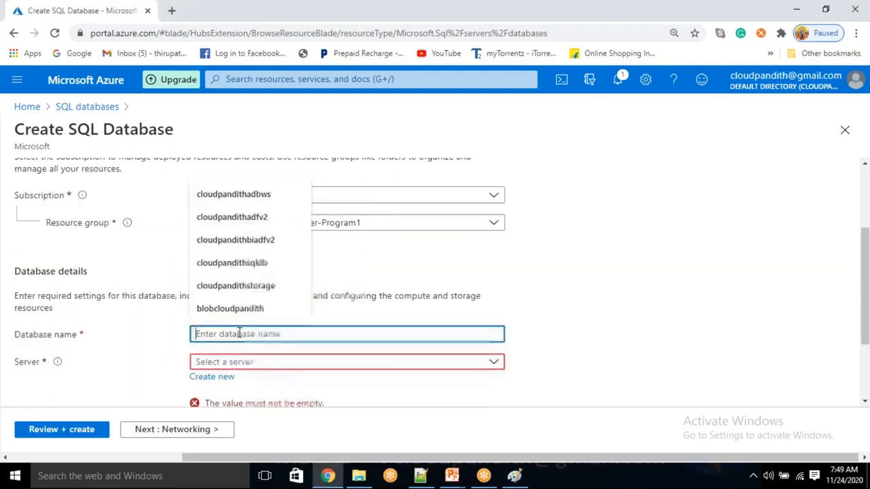
pyautogui.write('cloudpandithsqldb')
pyautogui.press('Tab')
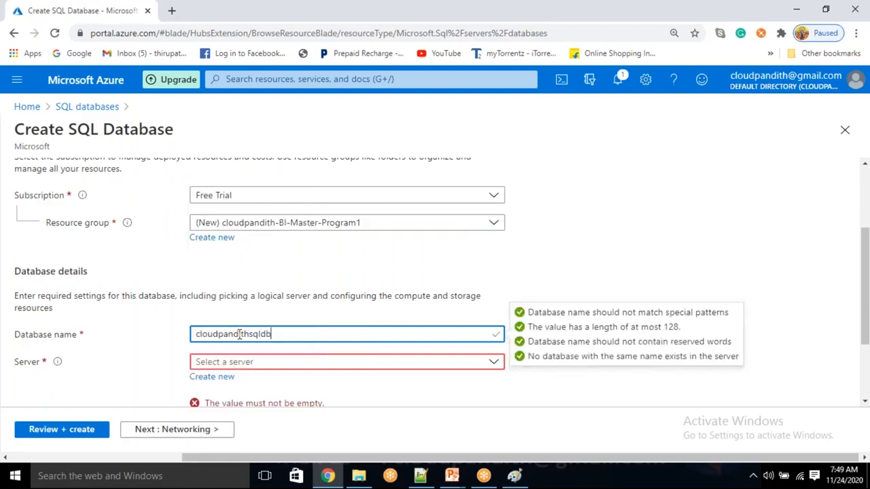
# Step: Start a new server cloudpandithsqlserver1 and correct the database name to cloudpandithsqldb1
pyautogui.click(216, 378)
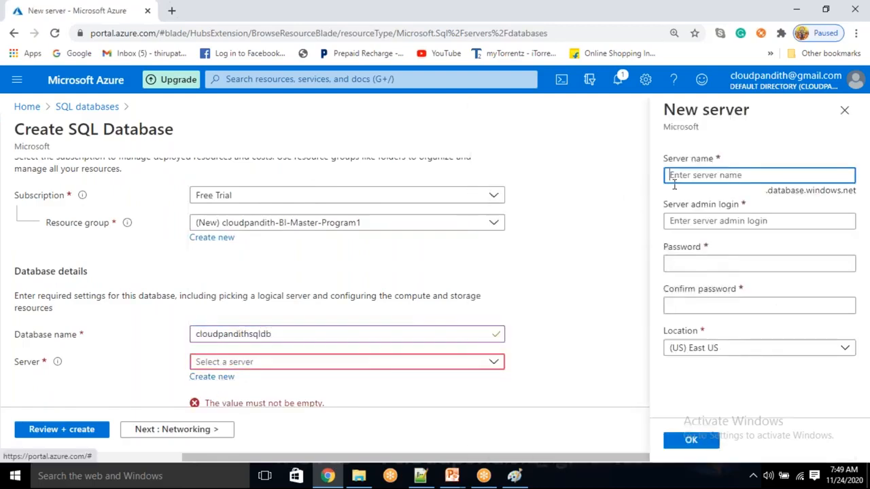
pyautogui.write('cloudpandi')
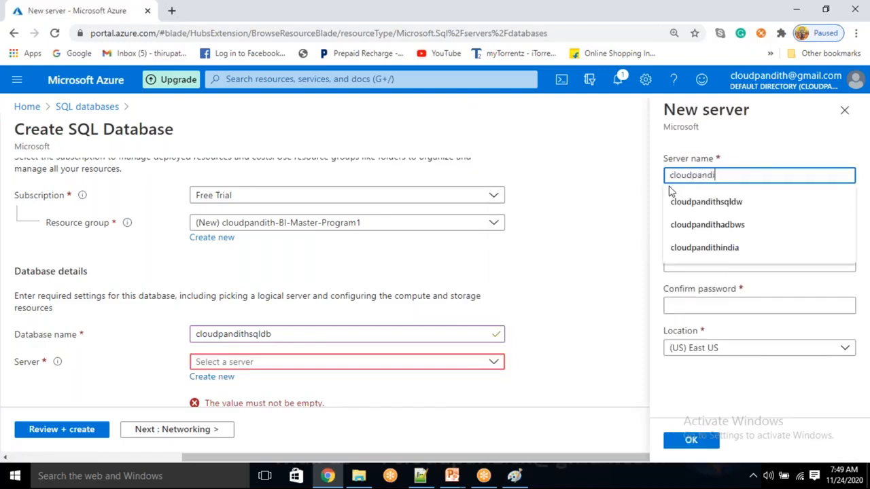
pyautogui.write('thsqlserver1')
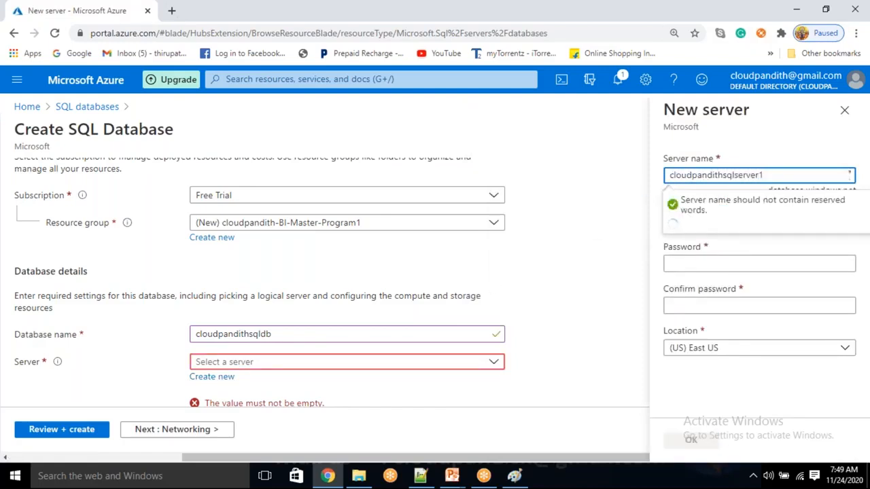
pyautogui.click(273, 333)
pyautogui.write('1')
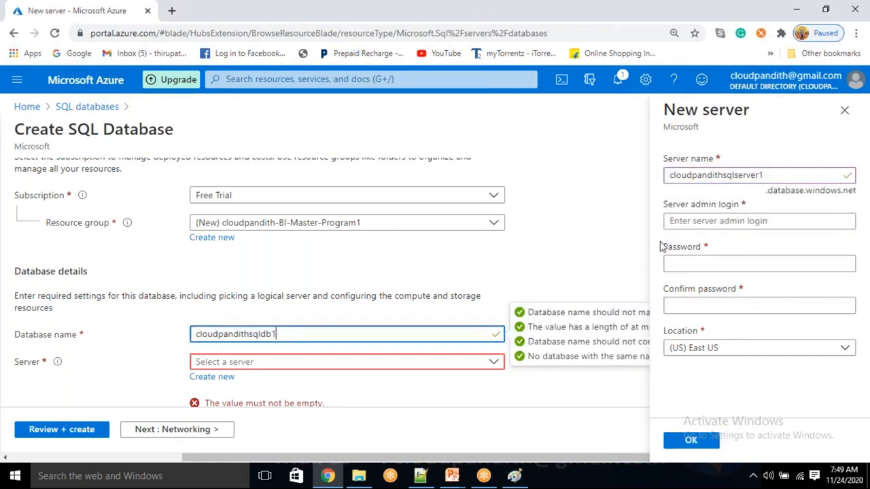
pyautogui.click(691, 440)
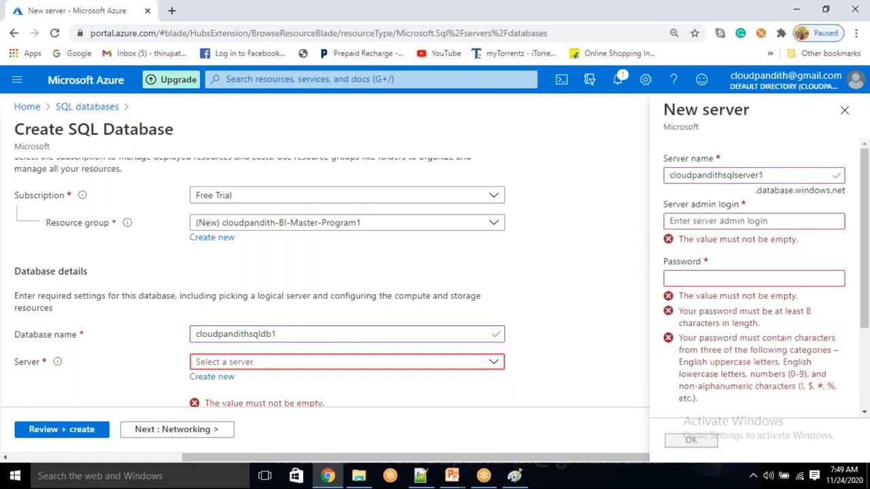
# Step: Fill in the server admin login and password, then confirm the new East US server
pyautogui.click(697, 224)
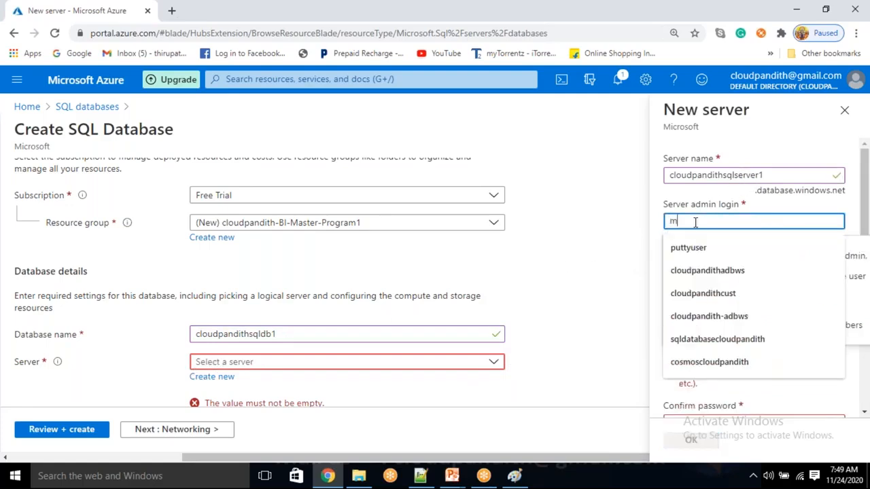
pyautogui.write('mllaiah')
pyautogui.press('Tab')
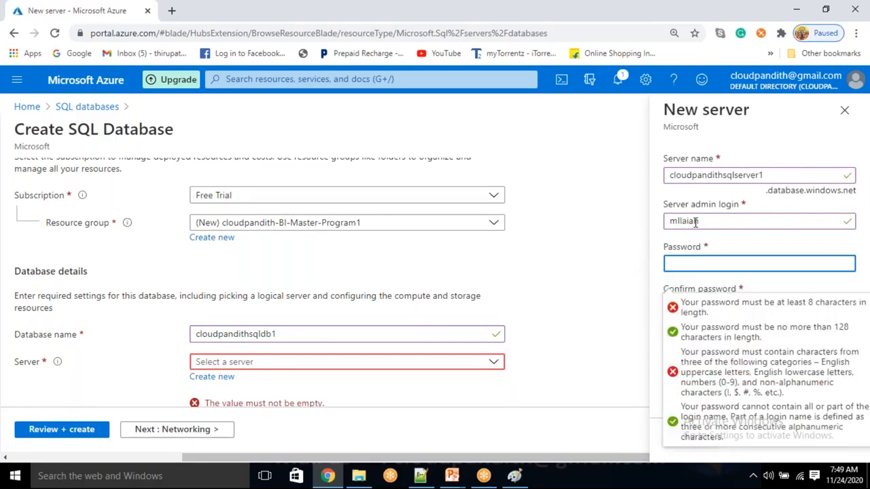
pyautogui.write('M')
pyautogui.write('•••••••••••')
pyautogui.press('Tab')
pyautogui.write('•••')
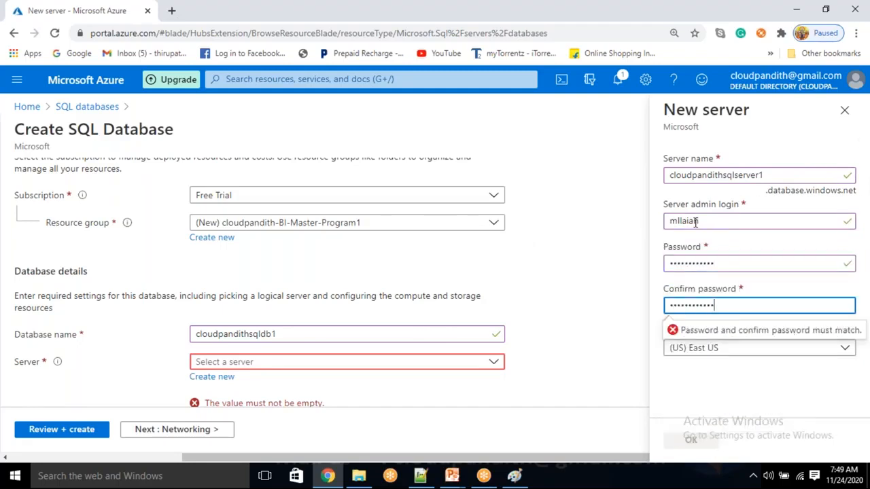
pyautogui.click(695, 441)
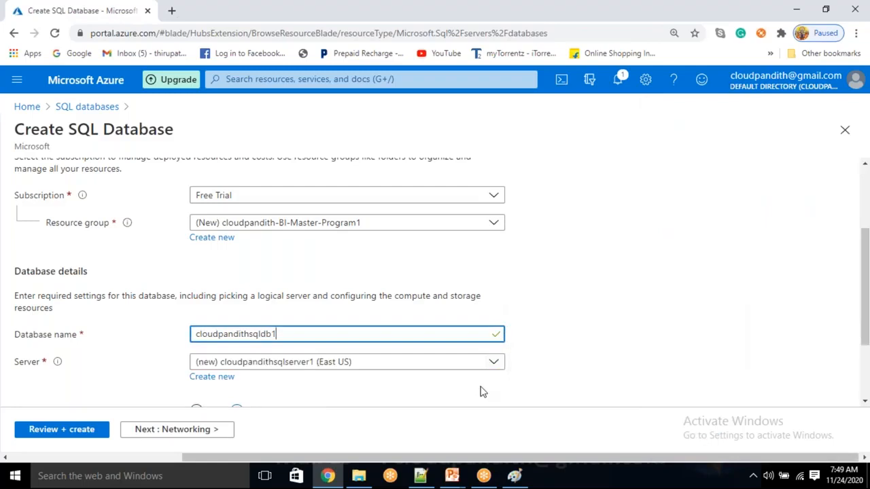
# Step: Review the settings and submit database cloudpandithsqldb1 for creation
pyautogui.scroll(-2, 482, 390)
pyautogui.click(64, 433)
pyautogui.click(54, 432)
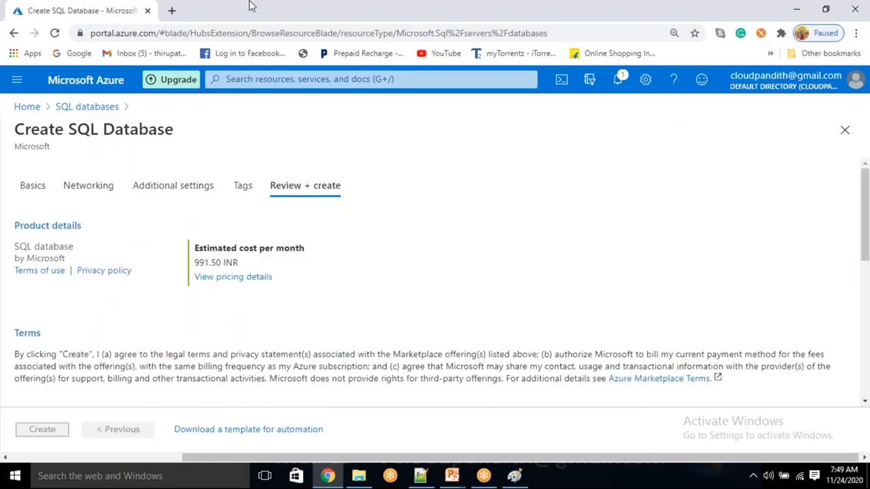
pyautogui.click(170, 12)
# Step: Load portal.azure.com in two new browser tabs
pyautogui.write('PO')
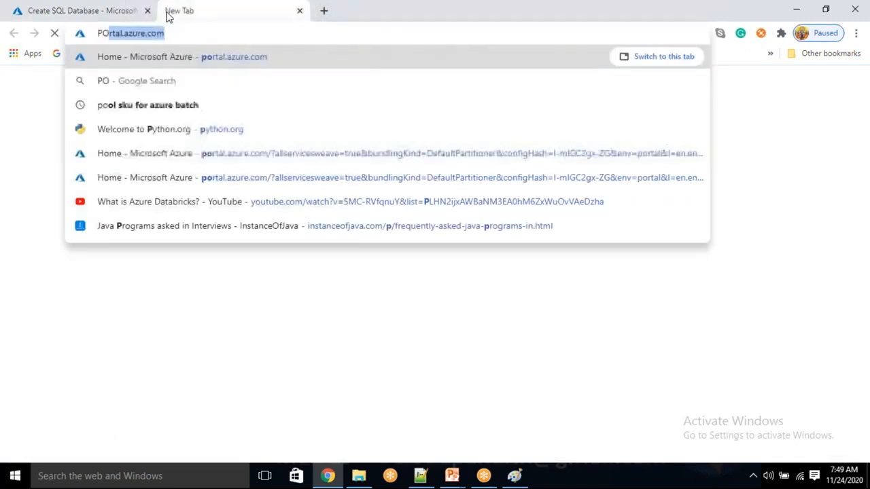
pyautogui.press('Return')
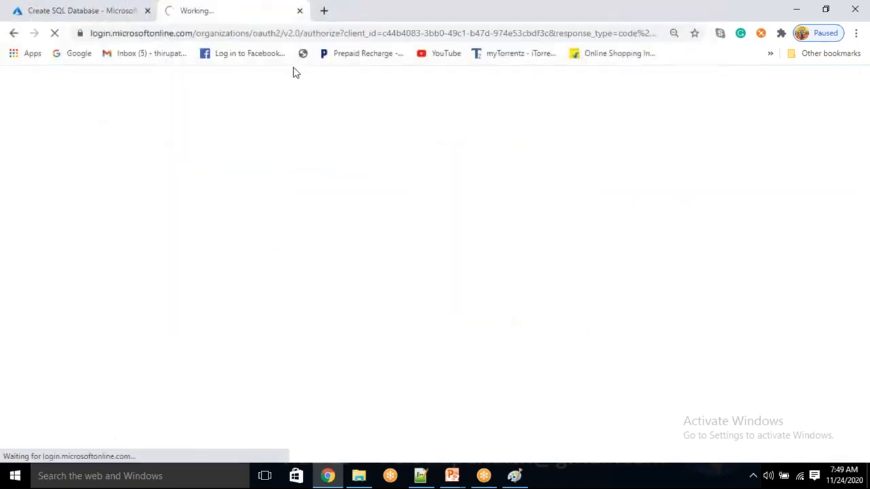
pyautogui.click(323, 12)
pyautogui.write('PO')
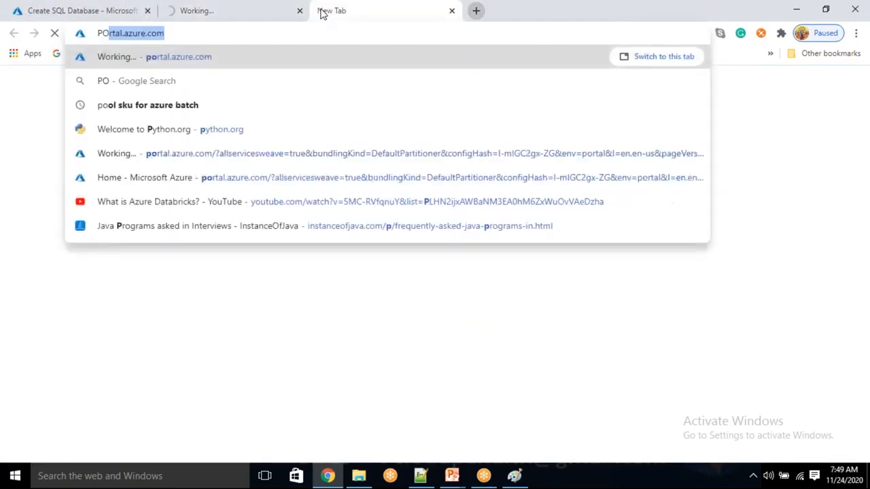
pyautogui.press('Return')
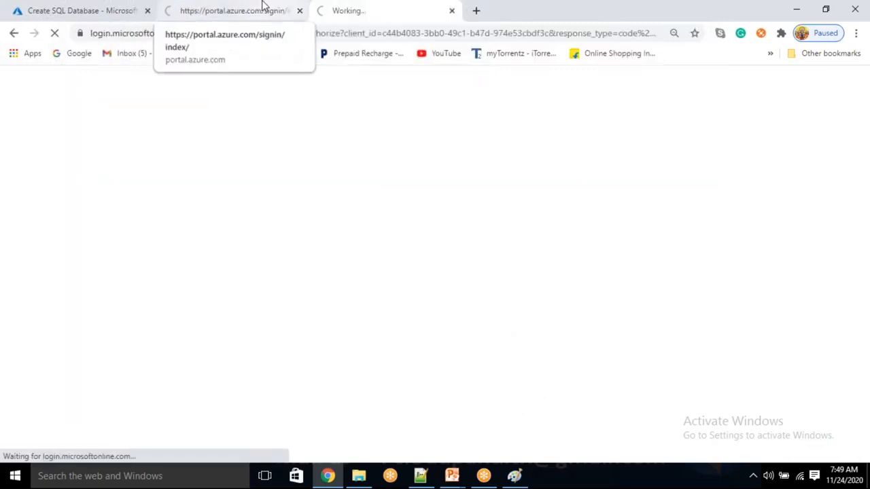
pyautogui.click(264, 4)
# Step: Open the Storage accounts list in the second portal tab
pyautogui.click(129, 9)
pyautogui.click(184, 7)
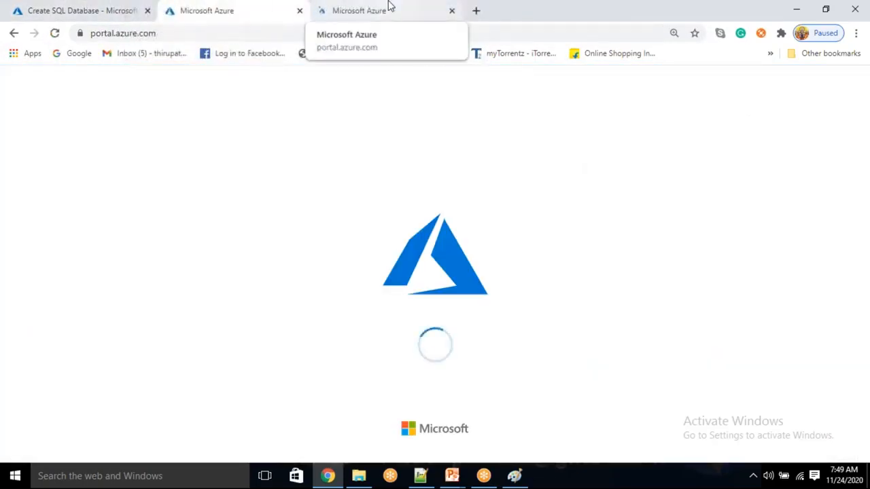
pyautogui.click(388, 5)
pyautogui.click(268, 5)
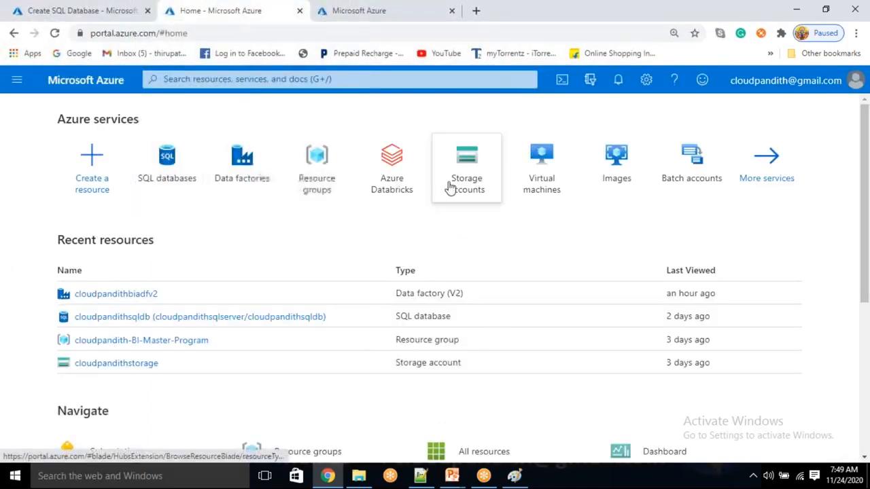
pyautogui.click(455, 188)
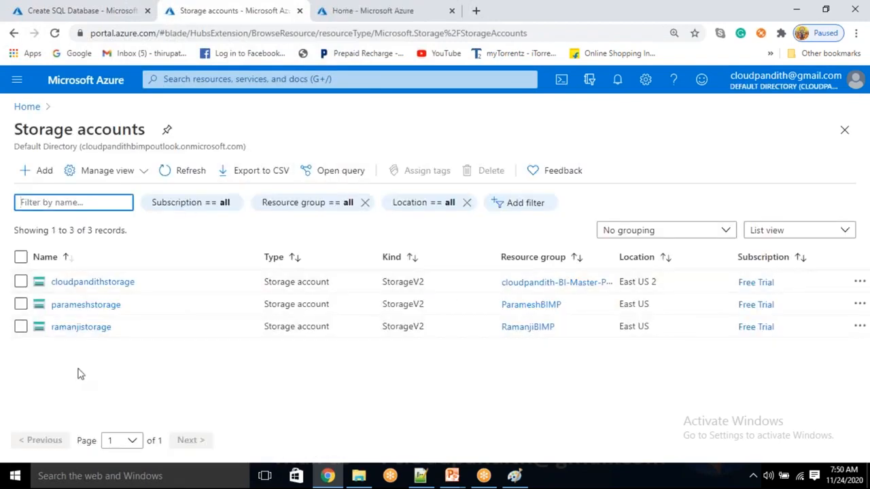
pyautogui.click(28, 178)
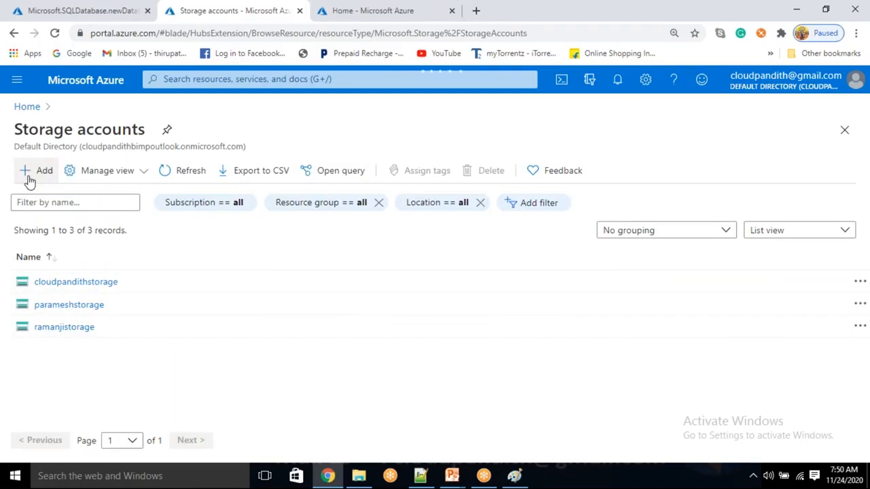
# Step: Start a new storage account in resource group cloudpandith-BI-Master-Program1
pyautogui.click(28, 178)
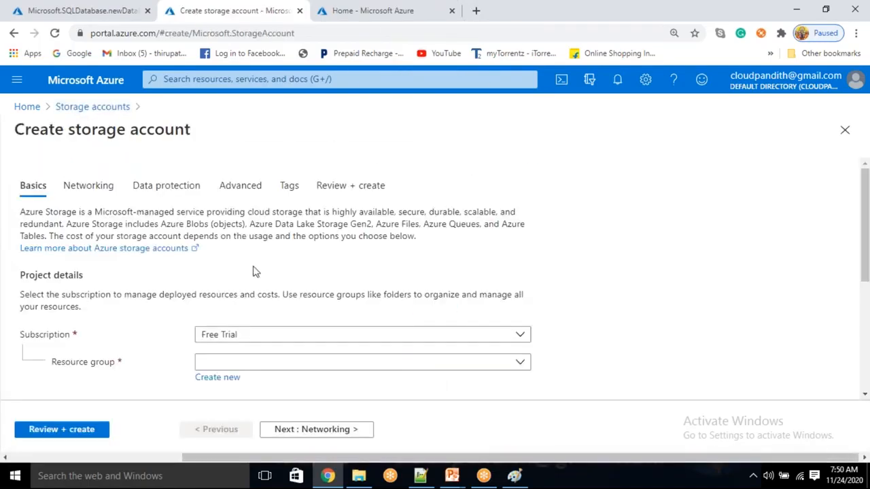
pyautogui.scroll(-1, 189, 364)
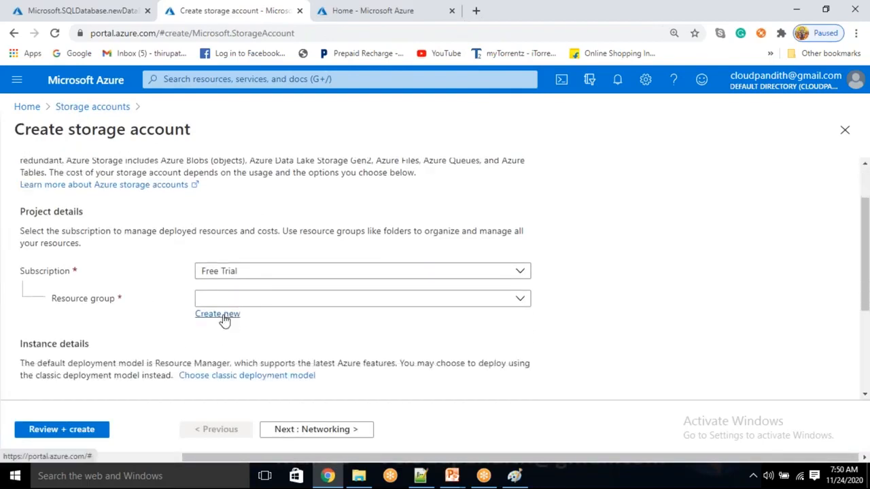
pyautogui.click(225, 321)
pyautogui.click(579, 317)
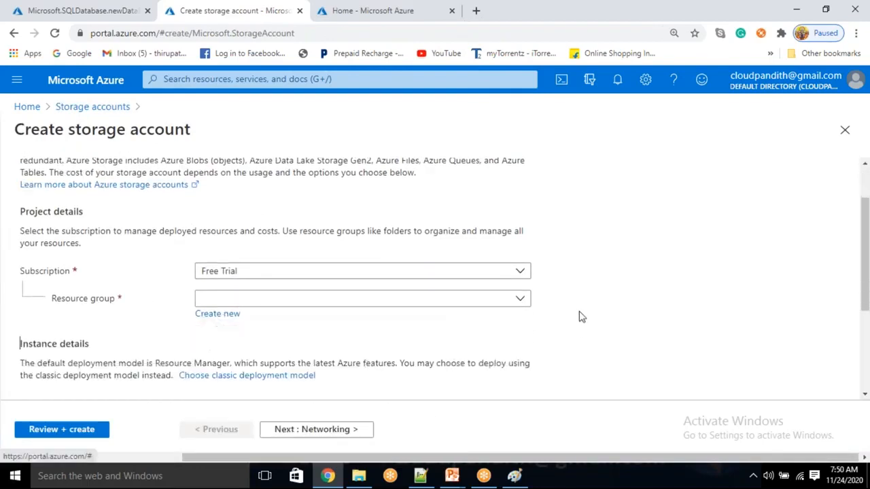
pyautogui.click(326, 301)
pyautogui.click(282, 368)
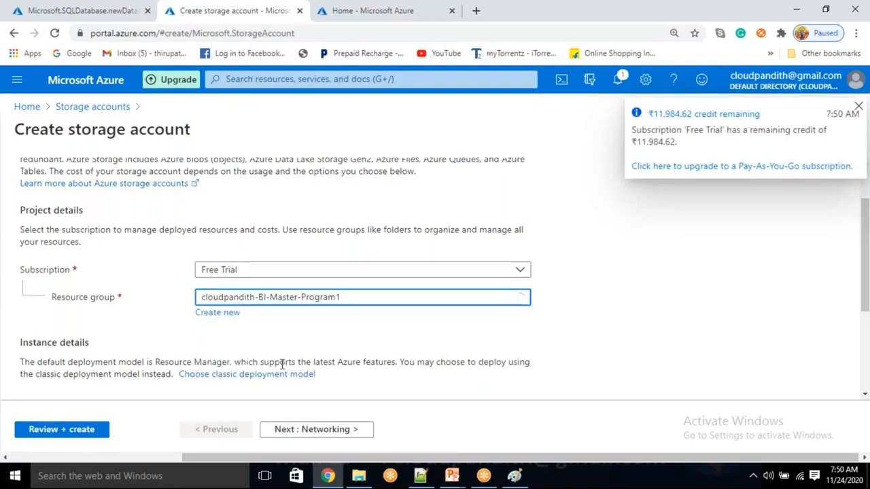
# Step: Name the storage account cloudpandithstorage1, review it and create it
pyautogui.scroll(-3, 282, 363)
pyautogui.click(237, 247)
pyautogui.write('CL')
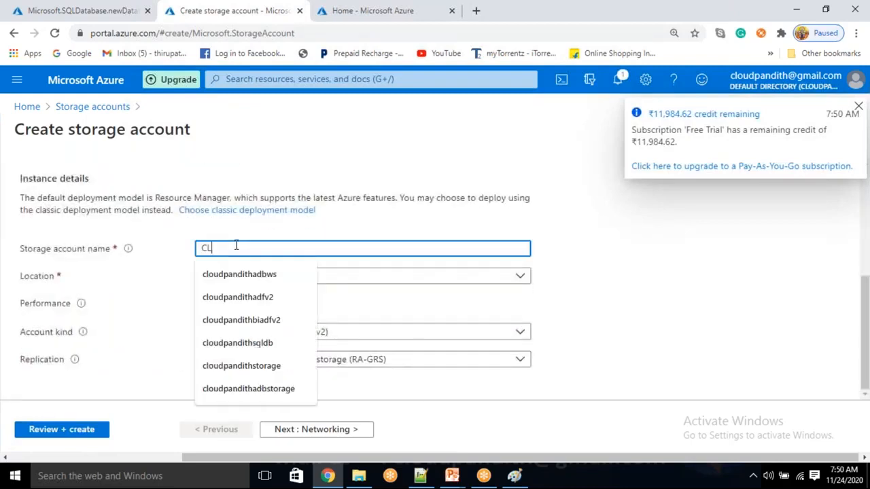
pyautogui.write('OUDPAN')
pyautogui.press('BackSpace')
pyautogui.press('BackSpace')
pyautogui.press('BackSpace')
pyautogui.press('BackSpace')
pyautogui.press('BackSpace')
pyautogui.press('BackSpace')
pyautogui.press('BackSpace')
pyautogui.press('BackSpace')
pyautogui.write('cloudpandiths')
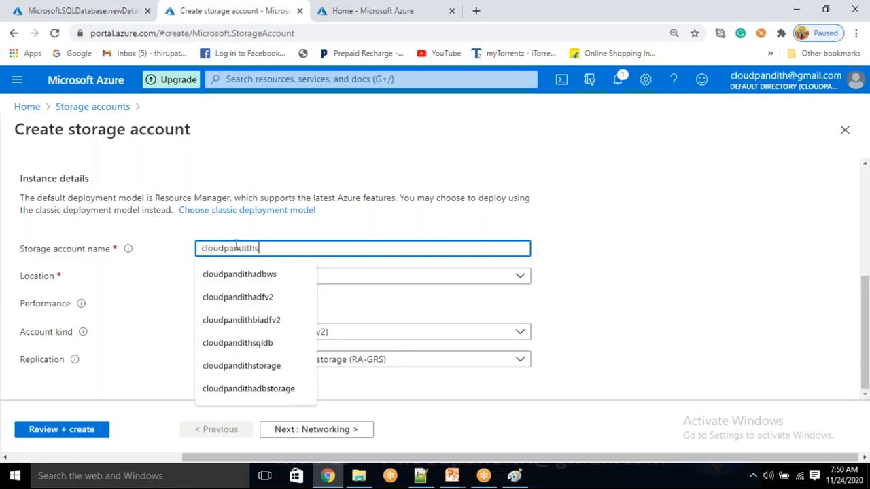
pyautogui.write('torage1`')
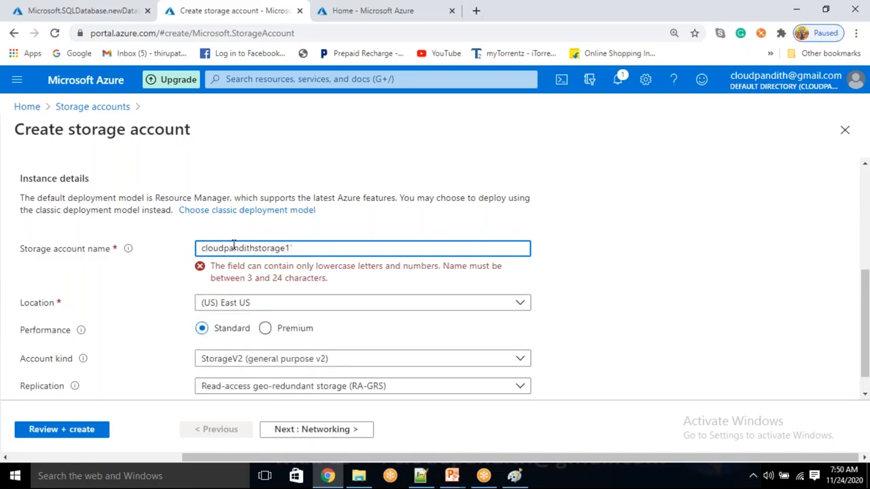
pyautogui.press('BackSpace')
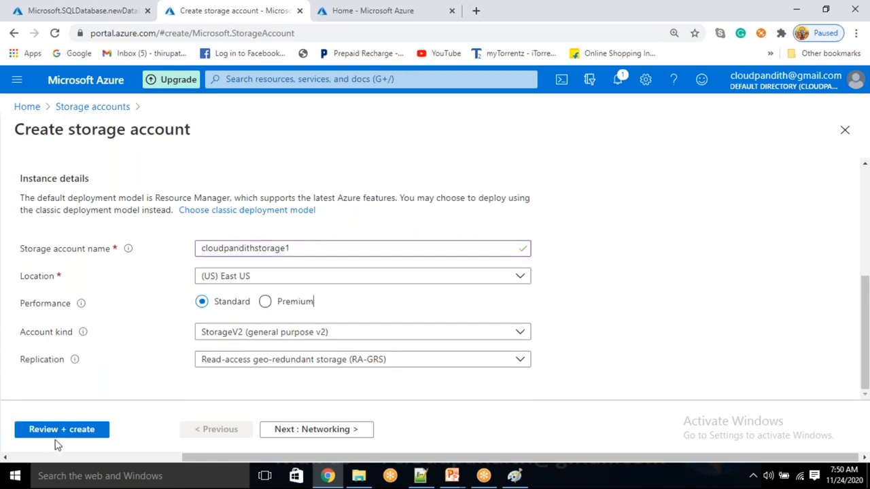
pyautogui.click(60, 429)
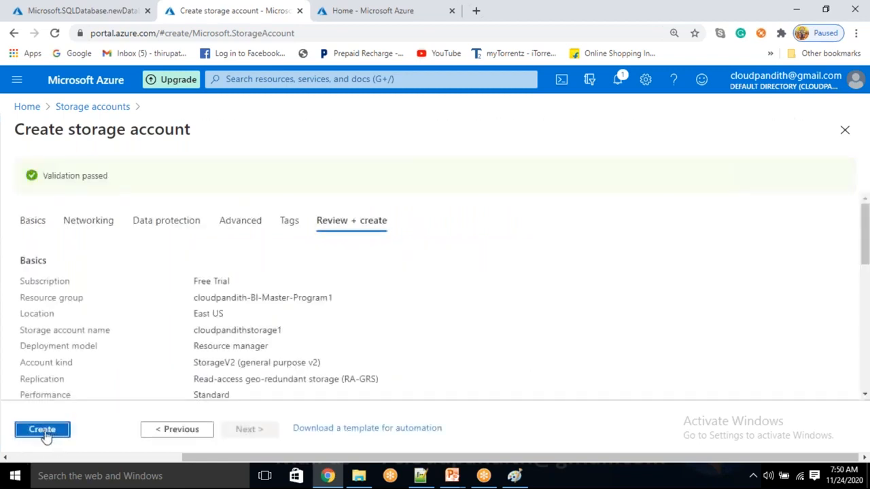
pyautogui.click(45, 432)
# Step: Switch to the portal home tab and close it
pyautogui.click(421, 7)
pyautogui.scroll(-1, 435, 171)
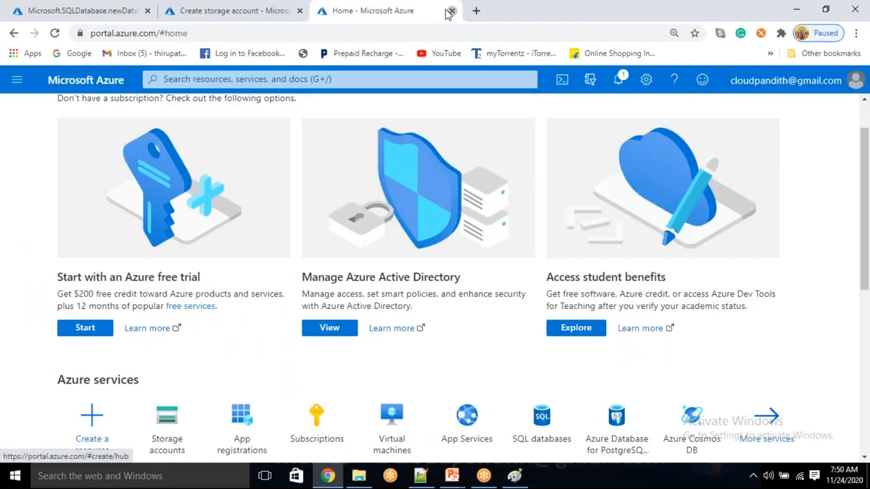
pyautogui.click(451, 13)
# Step: Load portal.azure.com in a new tab and open an empty Create Data Factory form
pyautogui.click(333, 10)
pyautogui.write('po')
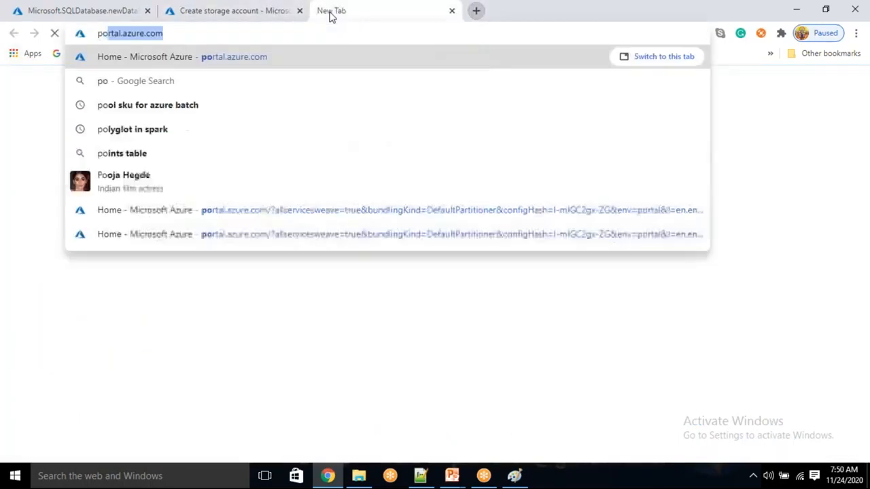
pyautogui.press('Return')
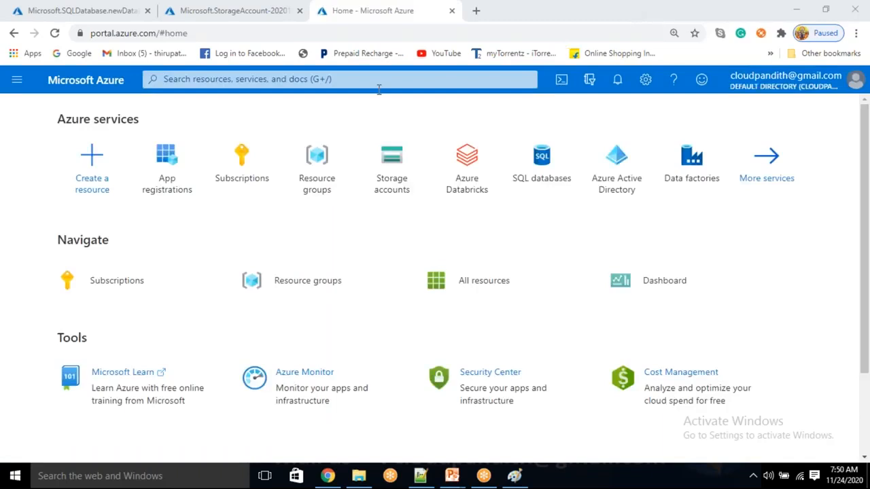
pyautogui.click(670, 182)
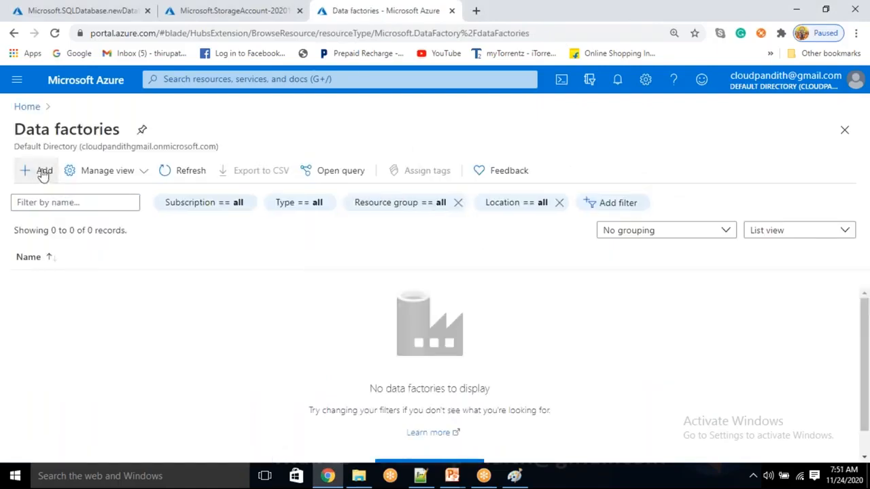
pyautogui.click(43, 174)
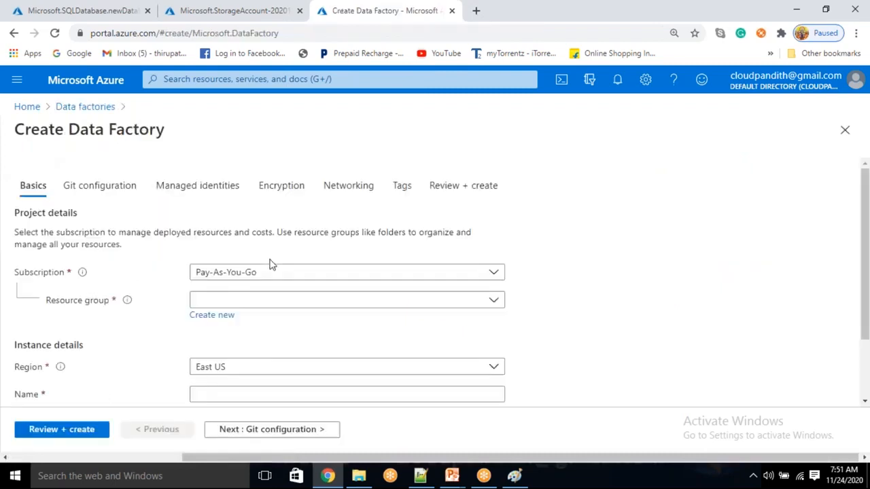
pyautogui.scroll(-1, 270, 265)
pyautogui.scroll(1, 271, 263)
# Step: Switch the portal to the second directory listed under All Directories
pyautogui.click(235, 8)
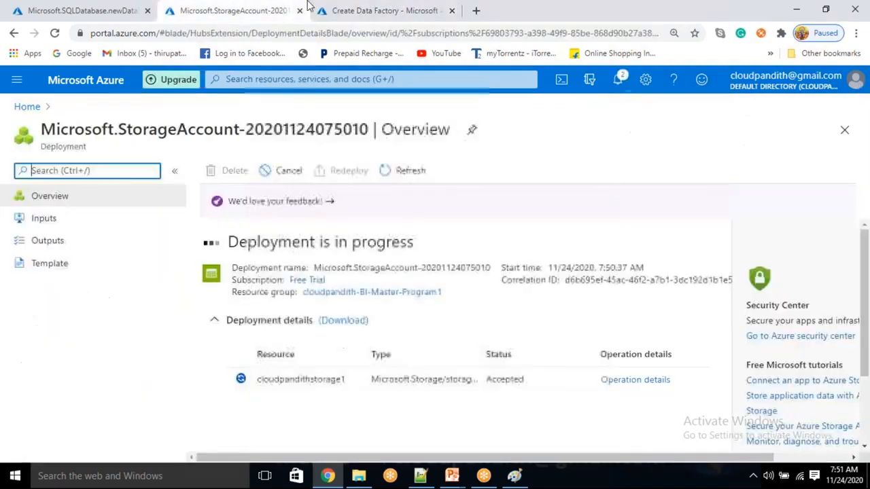
pyautogui.click(357, 8)
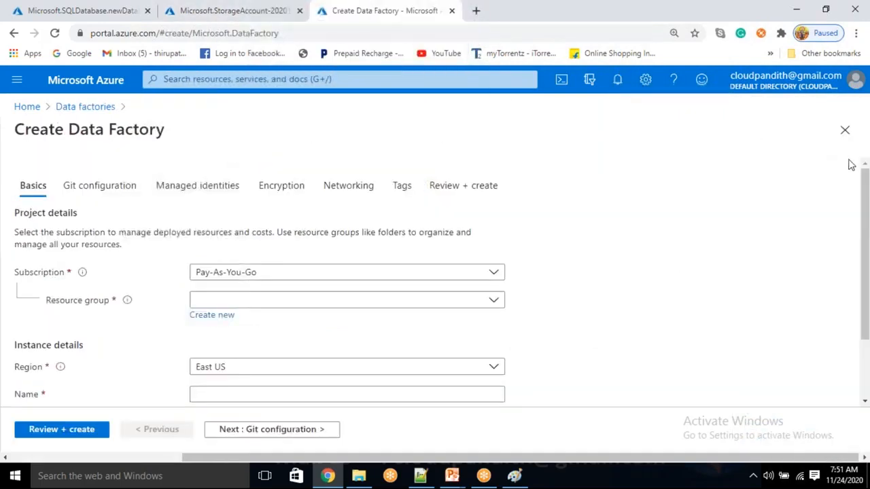
pyautogui.click(856, 83)
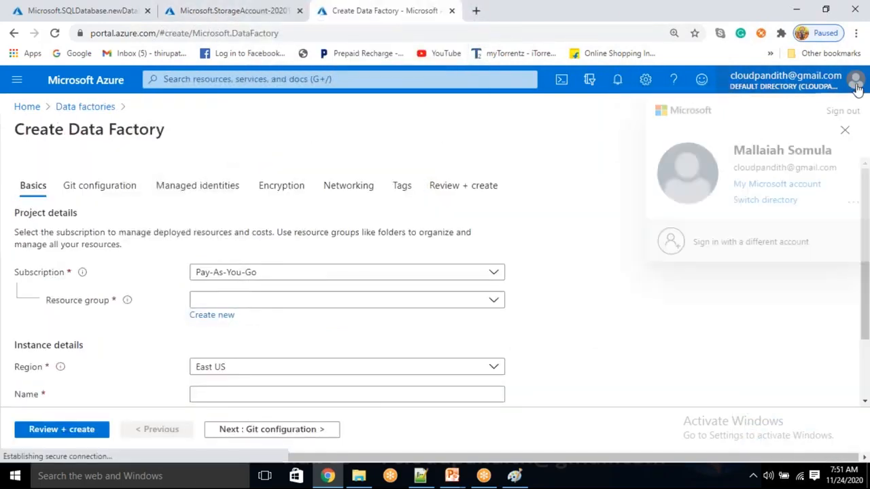
pyautogui.click(783, 201)
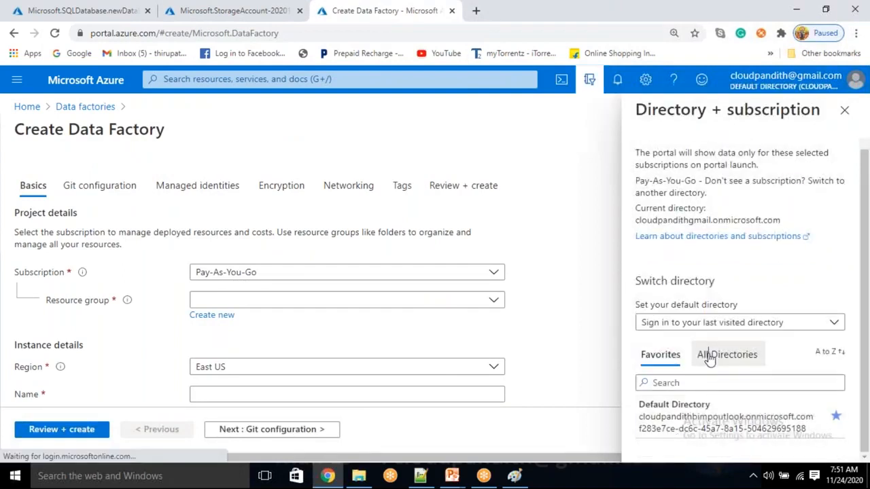
pyautogui.click(738, 355)
pyautogui.scroll(-3, 707, 417)
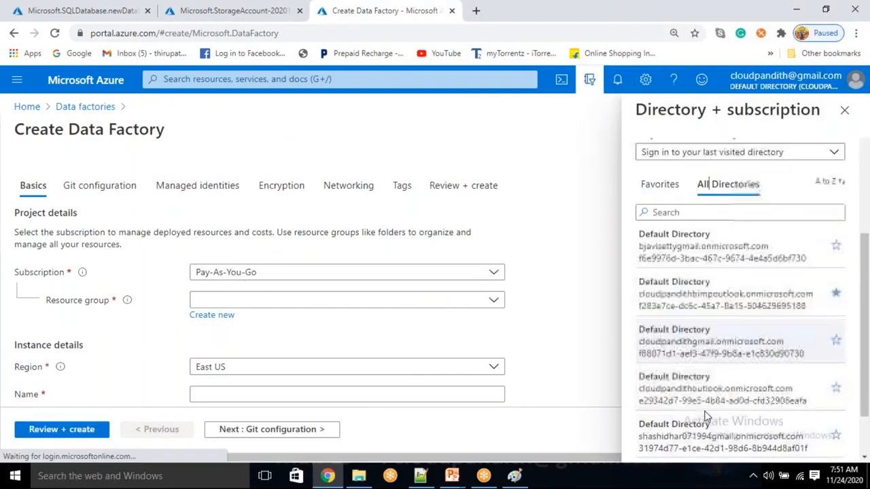
pyautogui.click(685, 305)
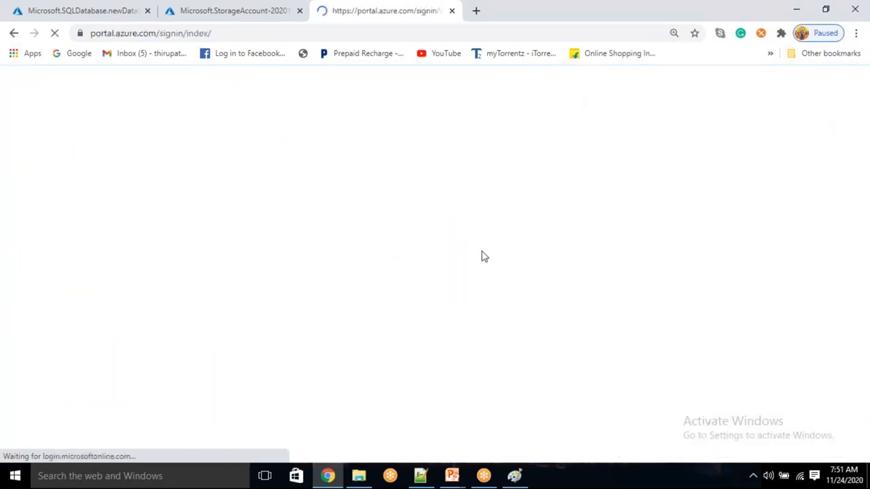
# Step: Show the Data factories list with cloudpandithbiadfv2 and parameshadfv2
pyautogui.click(213, 6)
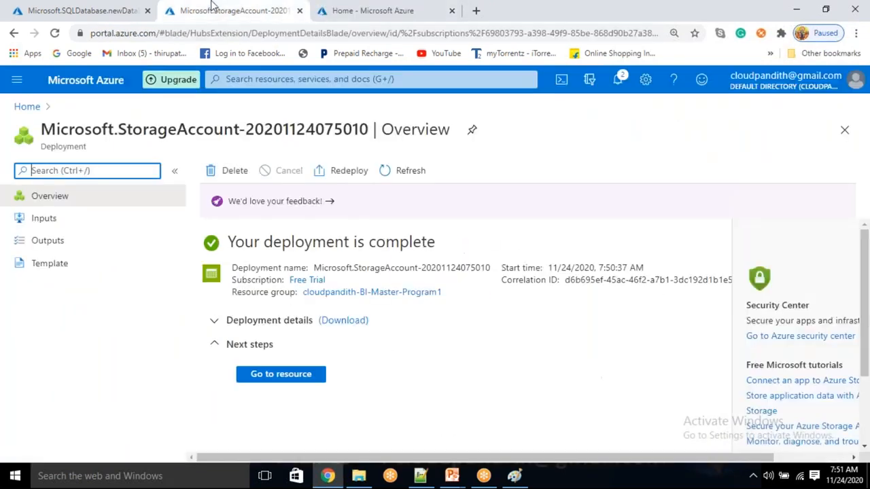
pyautogui.click(410, 7)
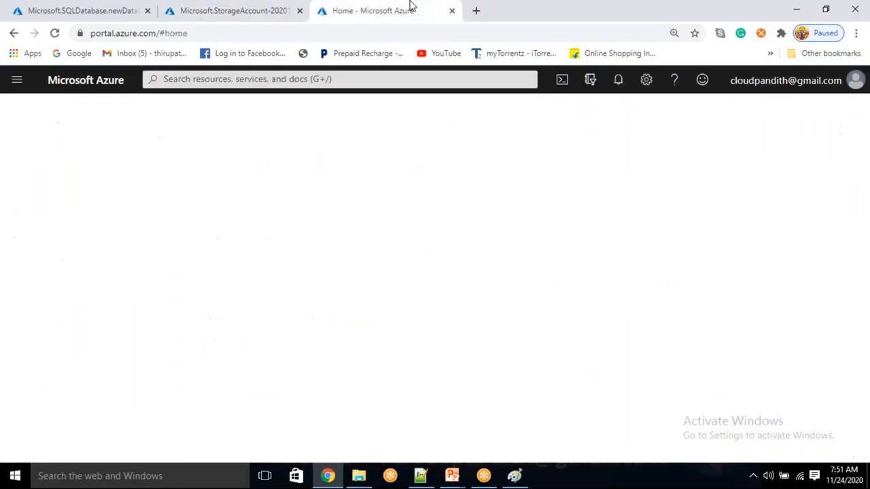
pyautogui.click(338, 173)
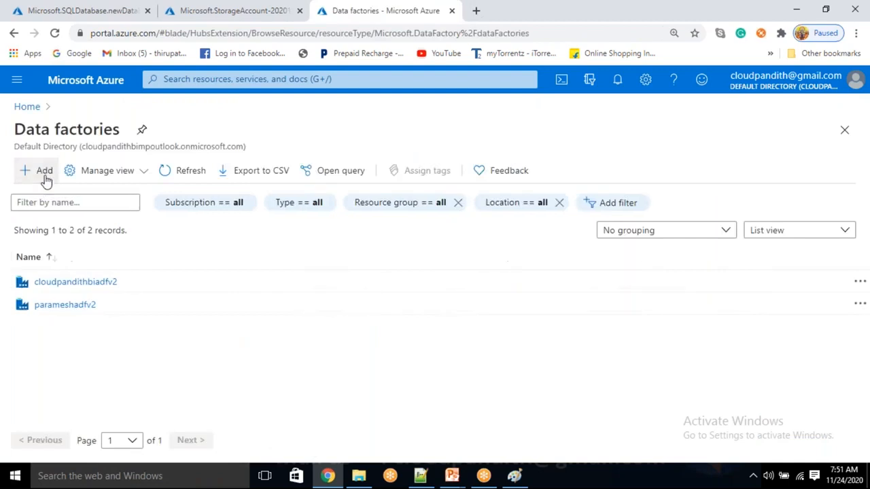
# Step: Start a data factory in cloudpandith-BI-Master-Program1, named cloudpandithadfv2 and edited to be unique
pyautogui.click(46, 178)
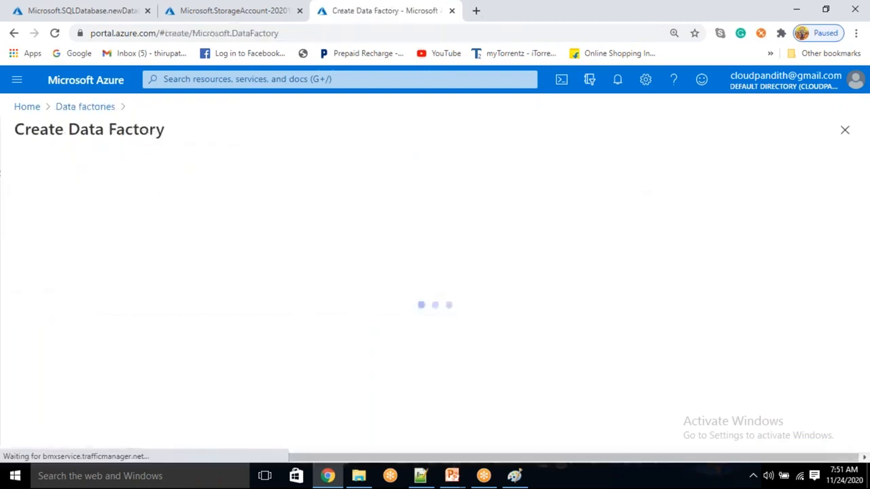
pyautogui.scroll(-1, 292, 262)
pyautogui.click(244, 220)
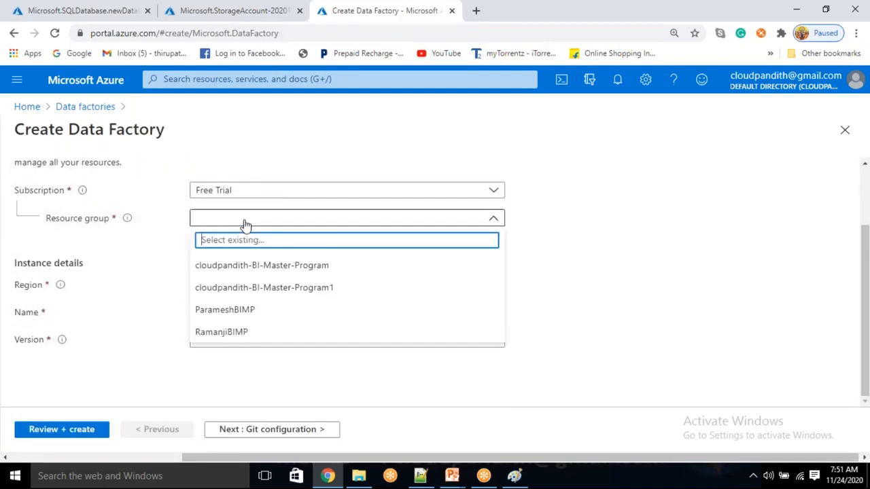
pyautogui.click(225, 286)
pyautogui.click(210, 315)
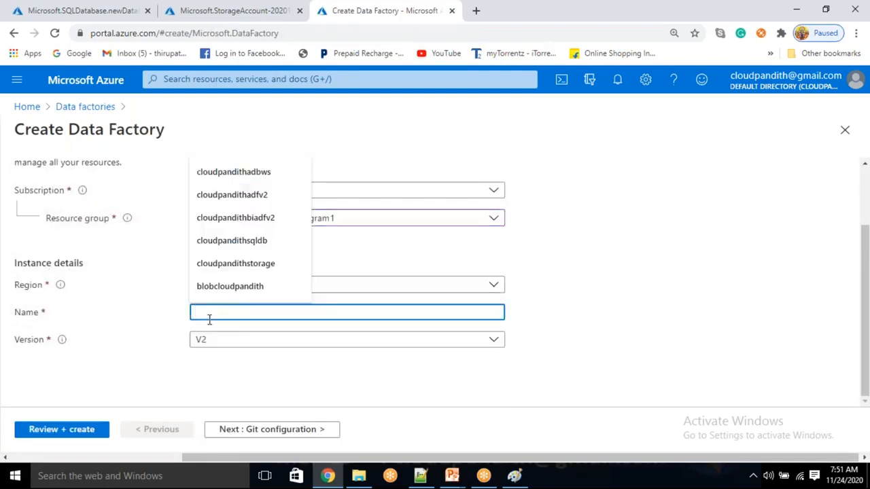
pyautogui.write('cloudpandithadfv2')
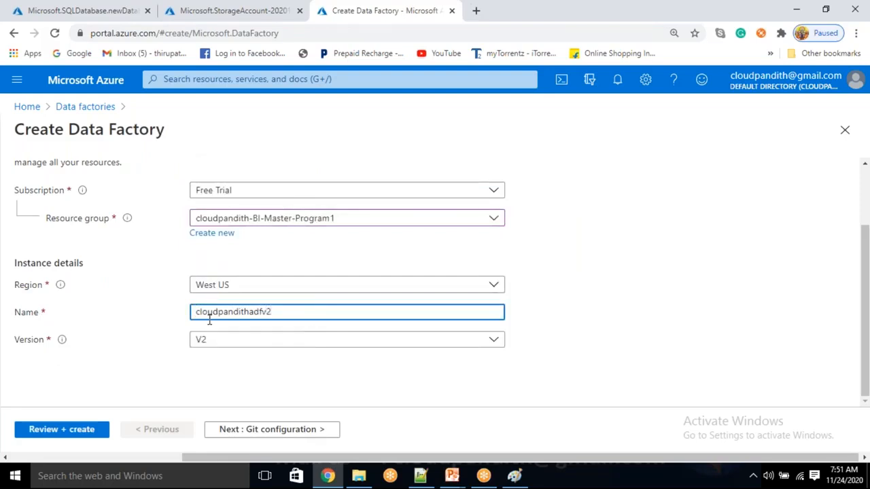
pyautogui.click(552, 358)
pyautogui.click(251, 314)
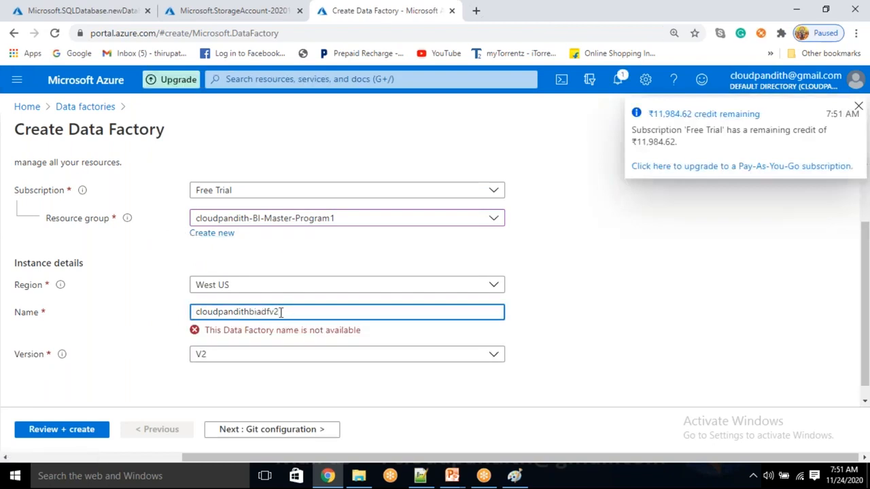
pyautogui.click(610, 273)
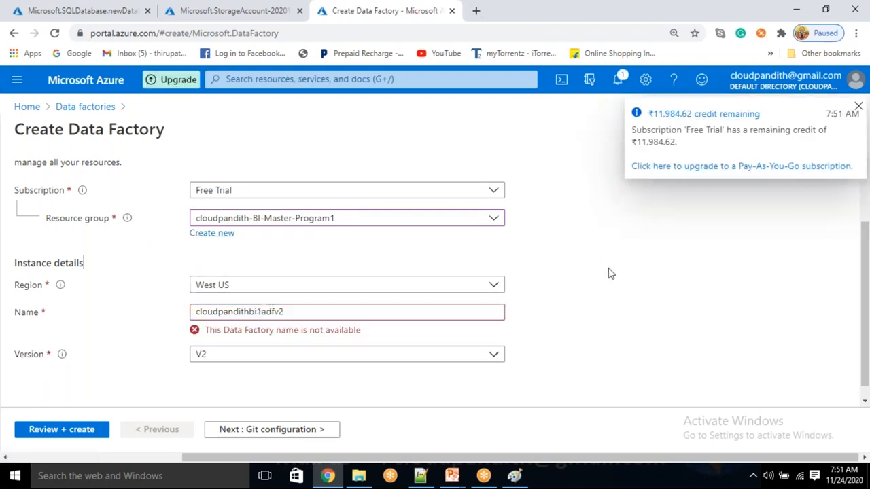
# Step: Choose to configure Git later, review and create the data factory
pyautogui.click(305, 429)
pyautogui.click(197, 260)
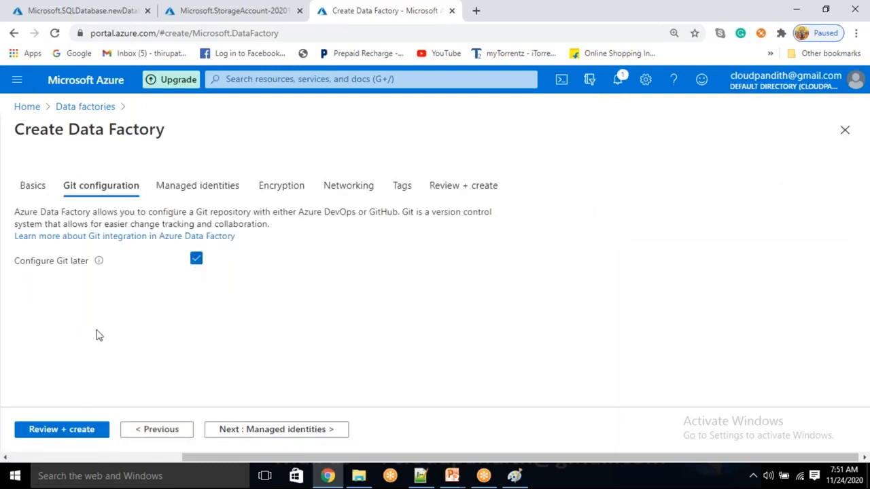
pyautogui.click(84, 433)
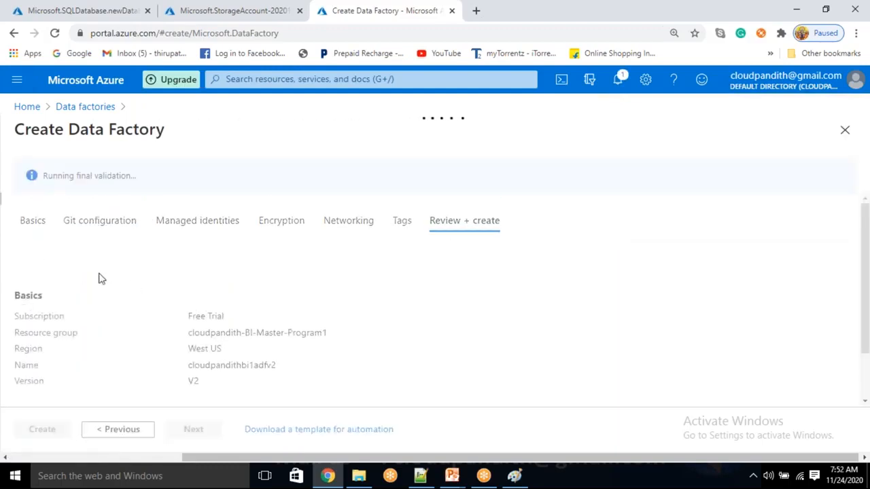
pyautogui.click(38, 430)
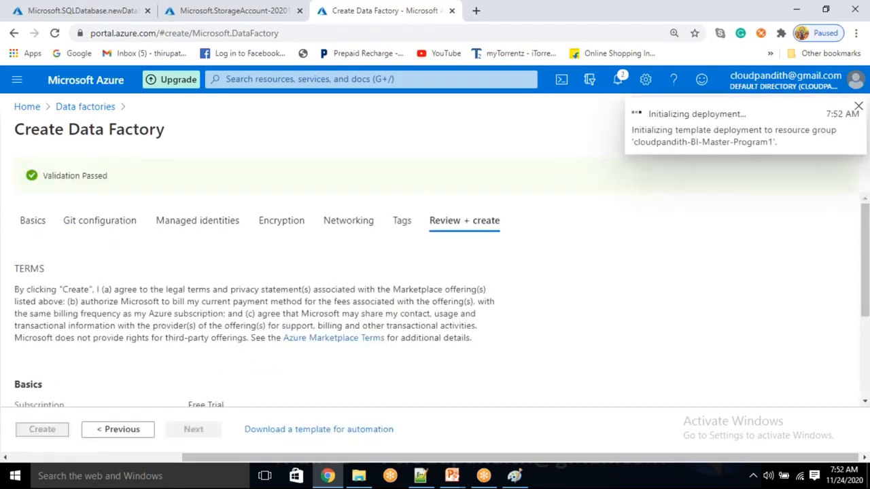
# Step: Open cloudpandithstorage1 from its completed deployment to view its overview
pyautogui.click(84, 8)
pyautogui.click(340, 10)
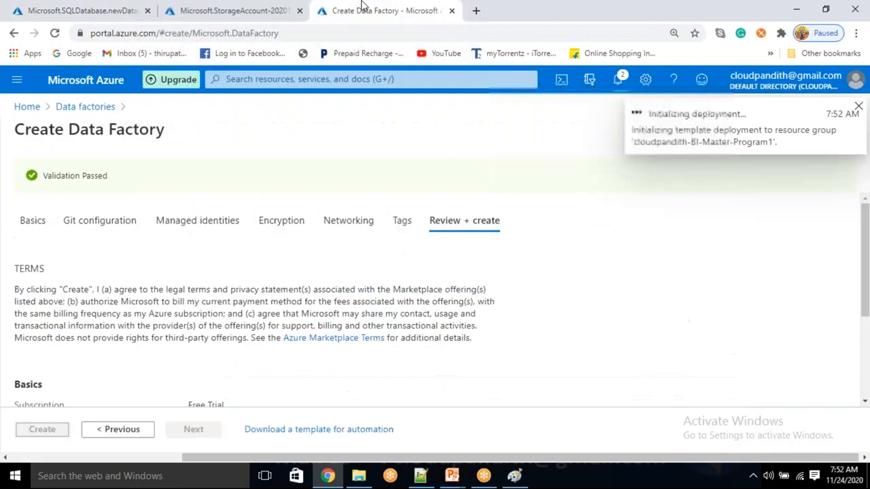
pyautogui.click(248, 8)
pyautogui.click(275, 385)
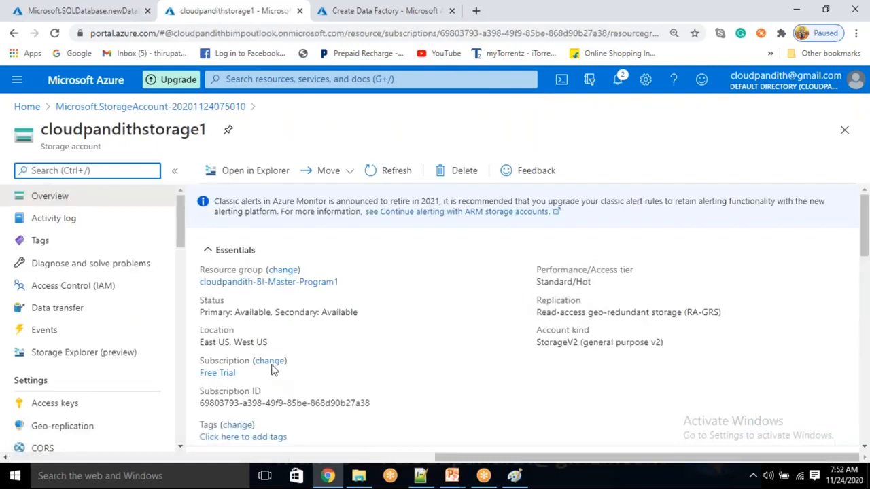
# Step: Add private containers csvdata, jsondata and parquetdata in the Containers list of cloudpandithstorage1
pyautogui.scroll(-1, 285, 353)
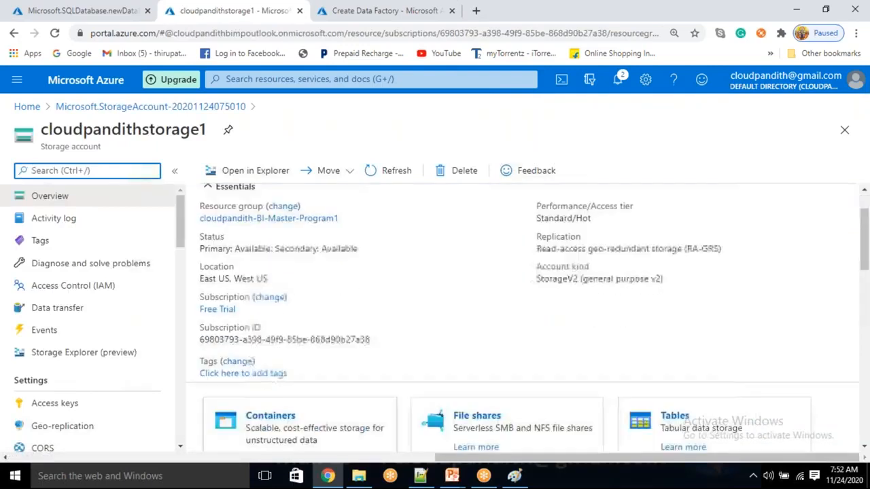
pyautogui.click(261, 421)
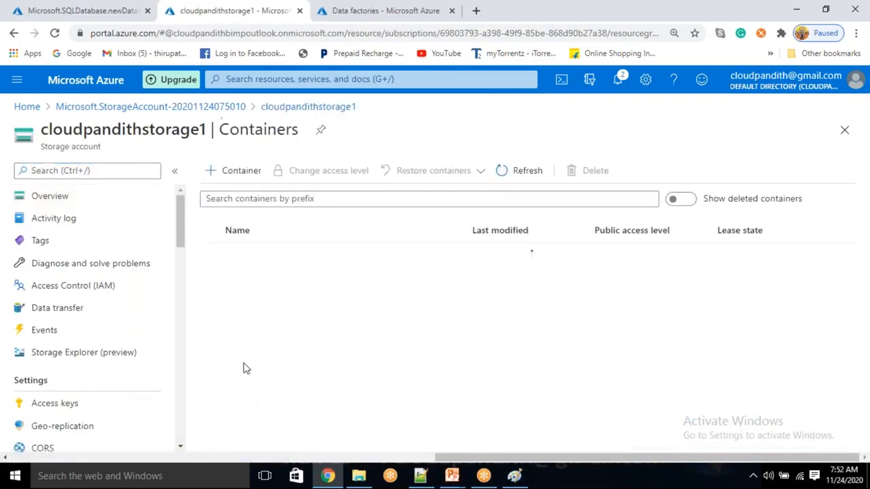
pyautogui.click(239, 170)
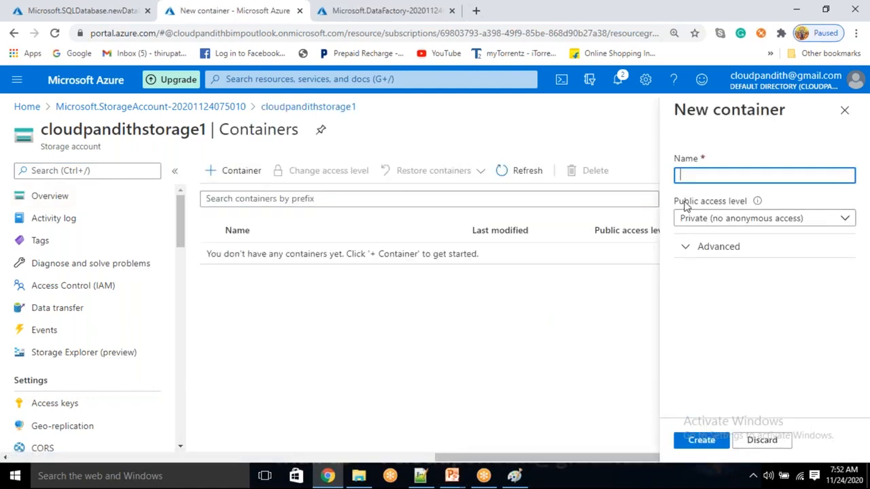
pyautogui.write('csvdata')
pyautogui.click(709, 438)
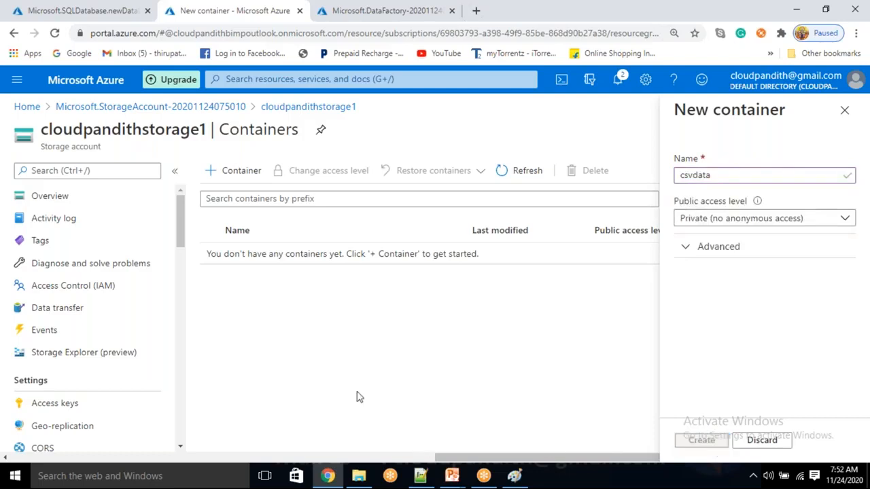
pyautogui.click(221, 175)
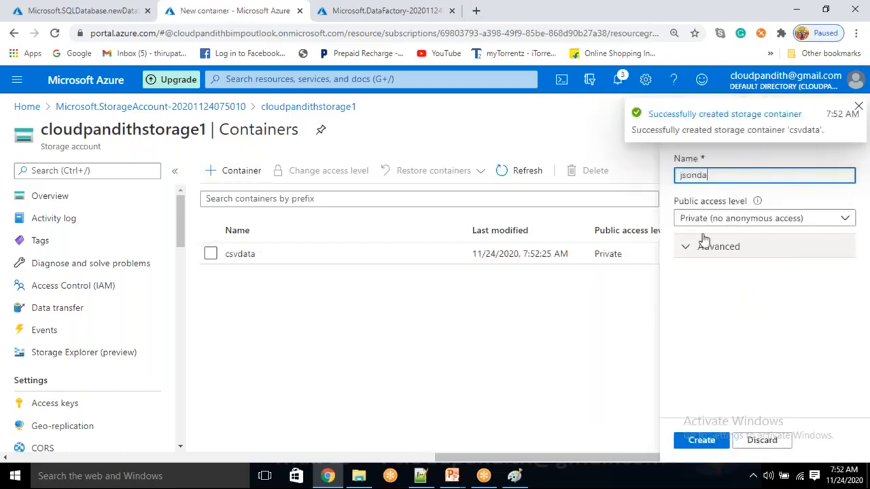
pyautogui.click(702, 440)
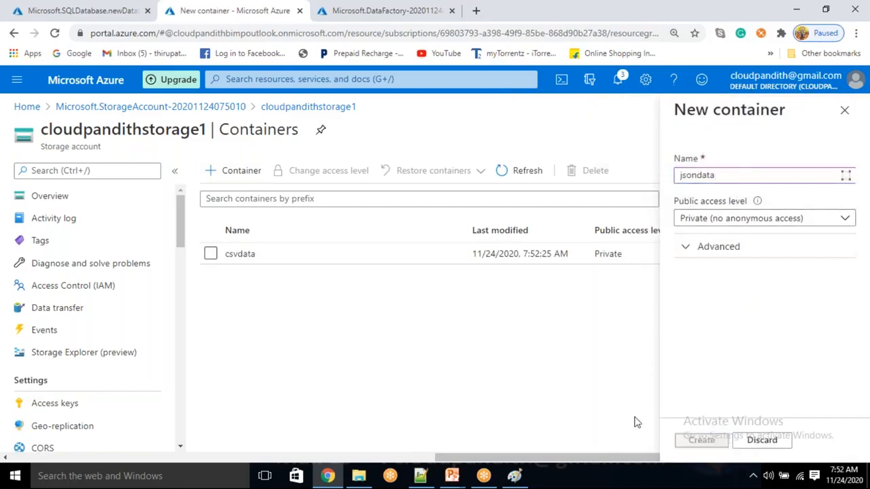
pyautogui.click(239, 179)
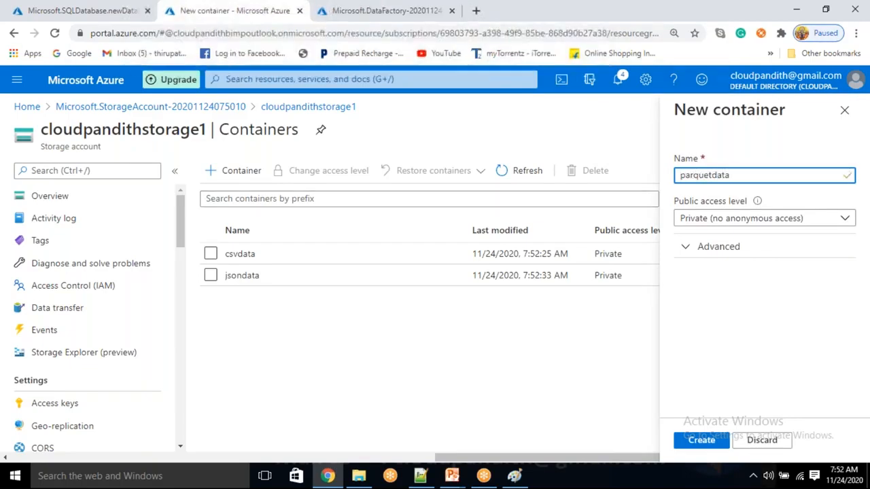
pyautogui.click(696, 448)
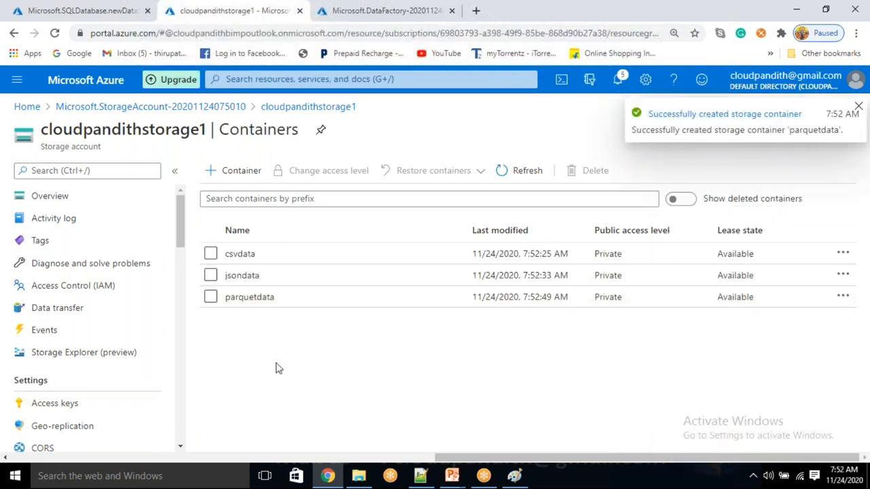
# Step: Upload cust.csv from cloudpandith-datasets\set-comma into the csvdata container
pyautogui.click(253, 255)
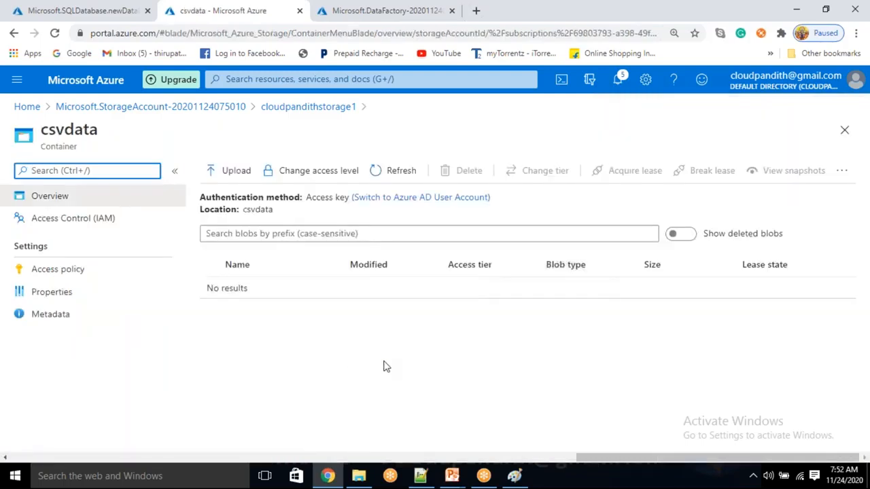
pyautogui.click(236, 170)
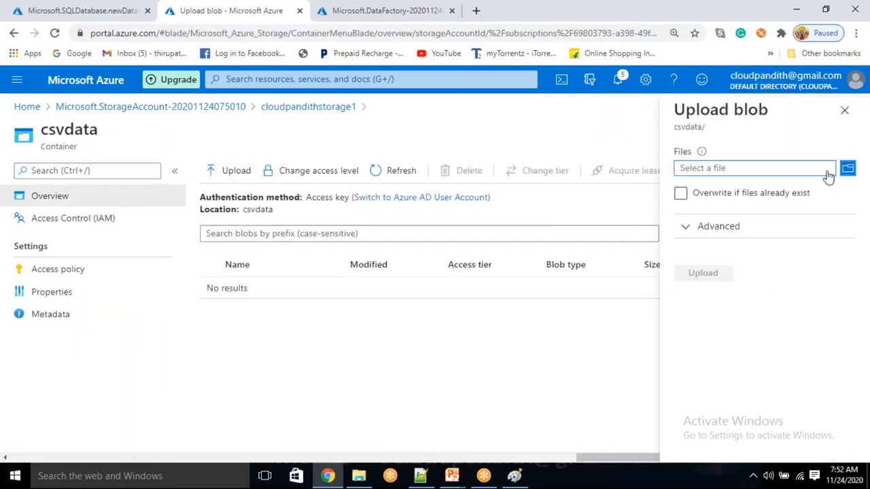
pyautogui.click(848, 170)
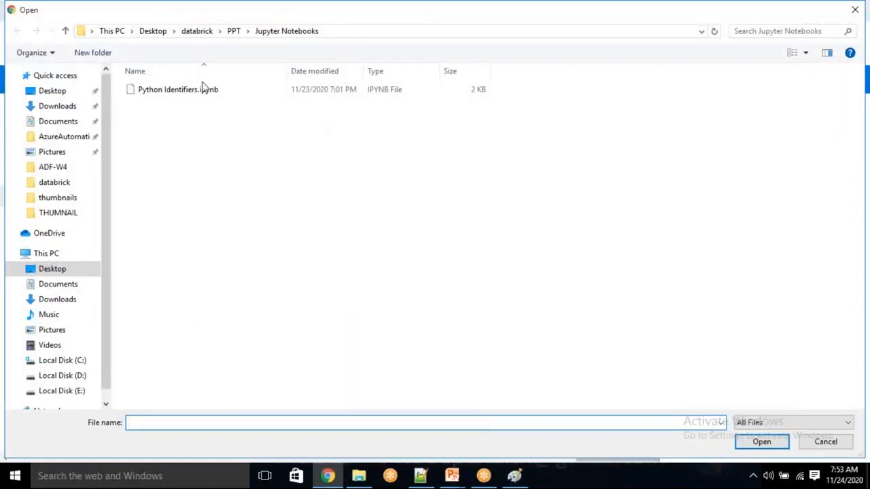
pyautogui.click(56, 105)
pyautogui.click(53, 91)
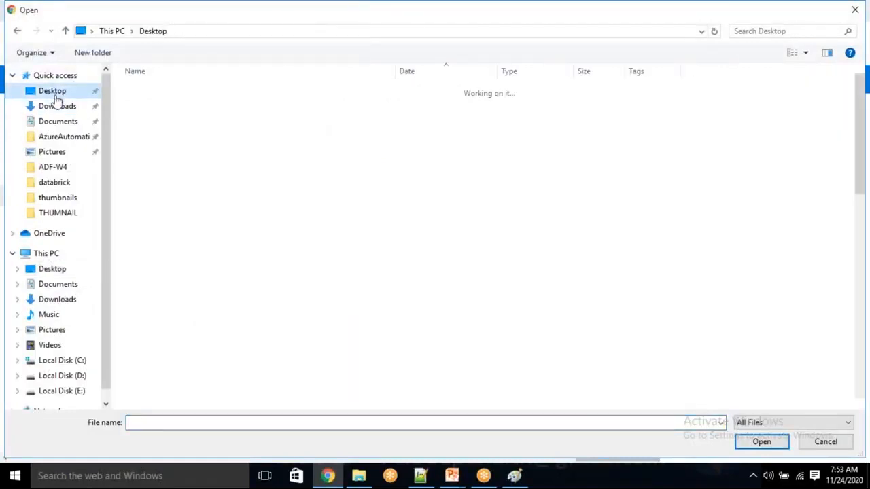
pyautogui.doubleClick(175, 156)
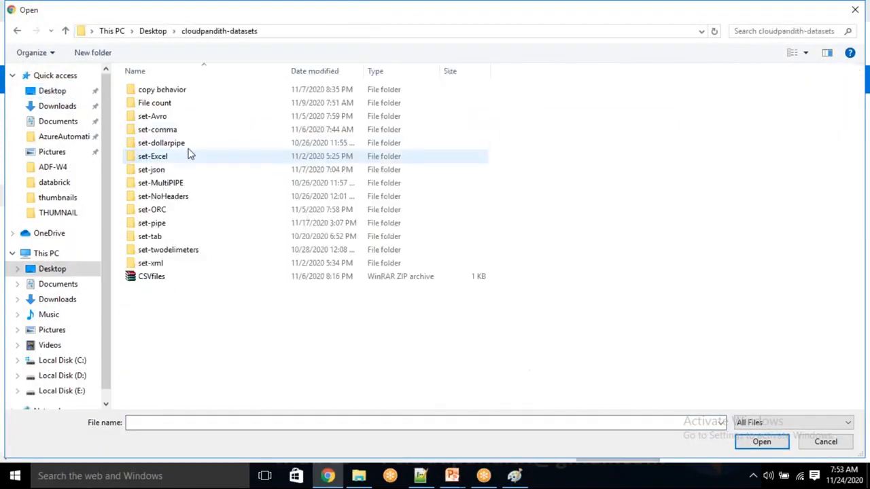
pyautogui.doubleClick(172, 129)
pyautogui.click(172, 94)
pyautogui.click(765, 441)
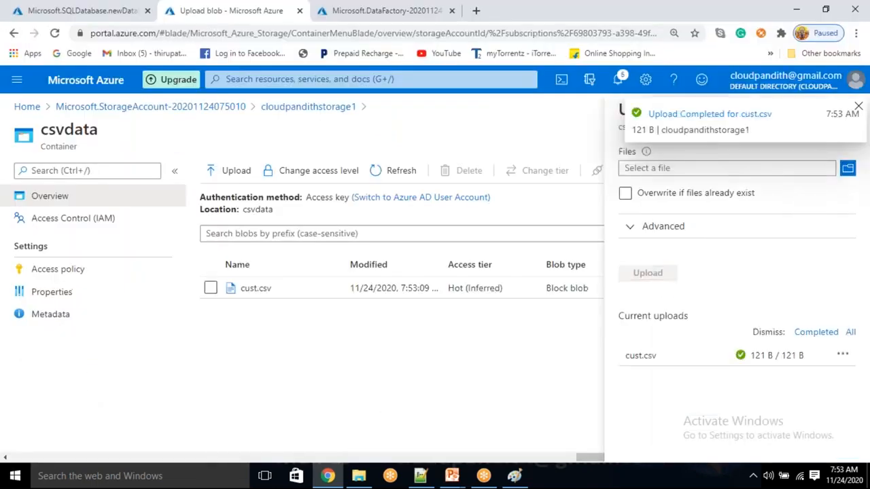
pyautogui.click(858, 107)
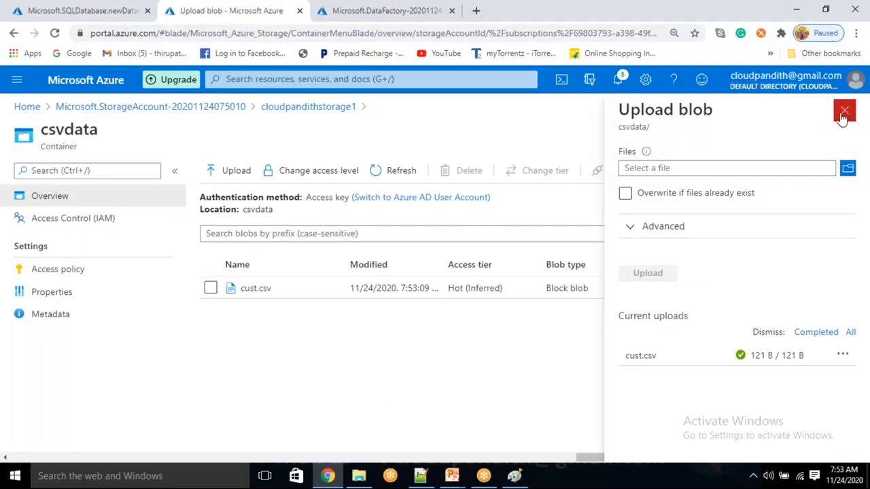
pyautogui.click(844, 110)
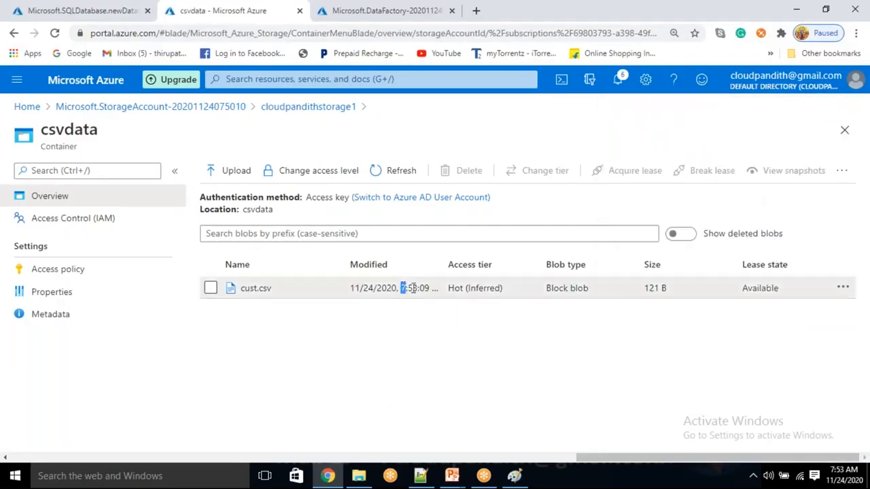
# Step: Upload cpmultijson1.json from cloudpandith-datasets\set-json into the jsondata container
pyautogui.moveTo(402, 289); pyautogui.dragTo(423, 288)
pyautogui.click(340, 107)
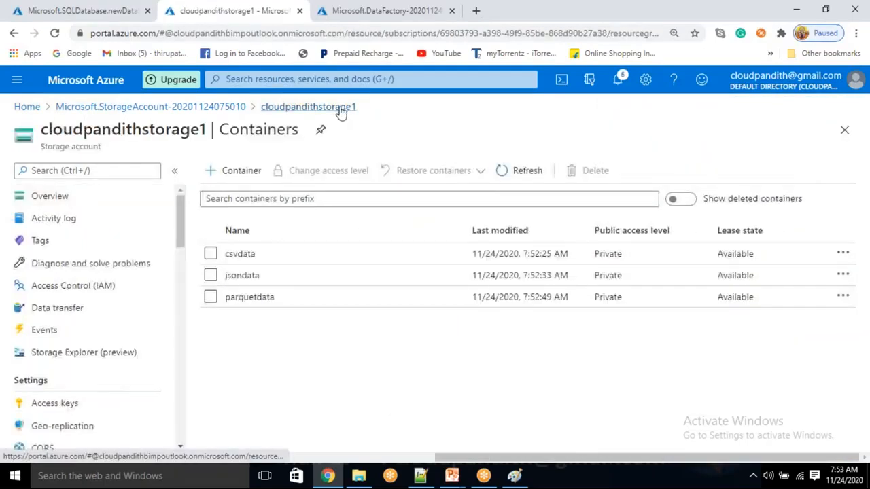
pyautogui.click(251, 275)
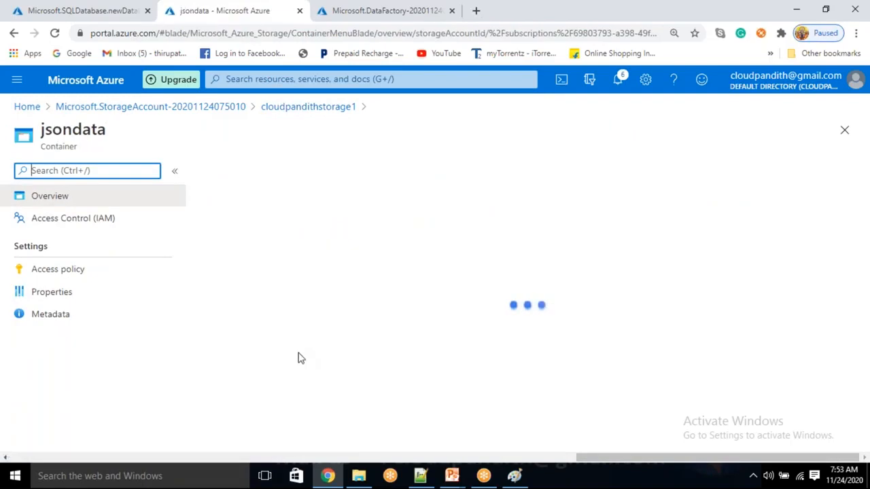
pyautogui.click(231, 170)
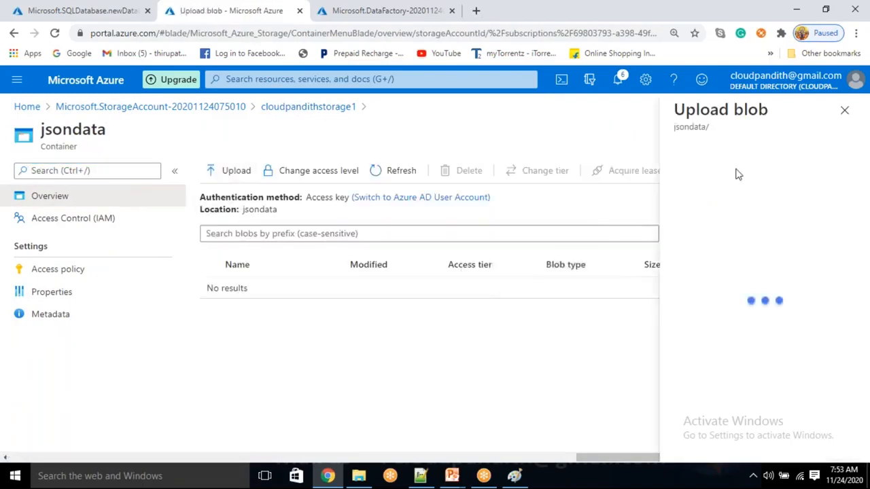
pyautogui.click(734, 169)
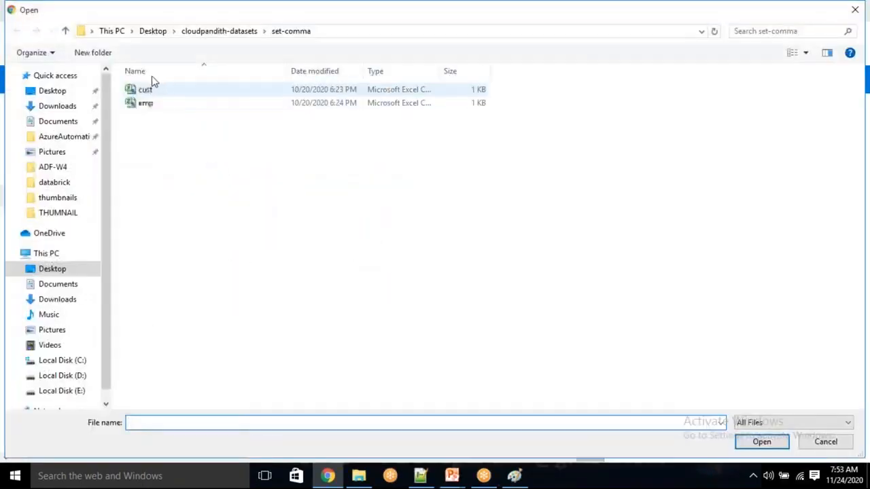
pyautogui.click(206, 32)
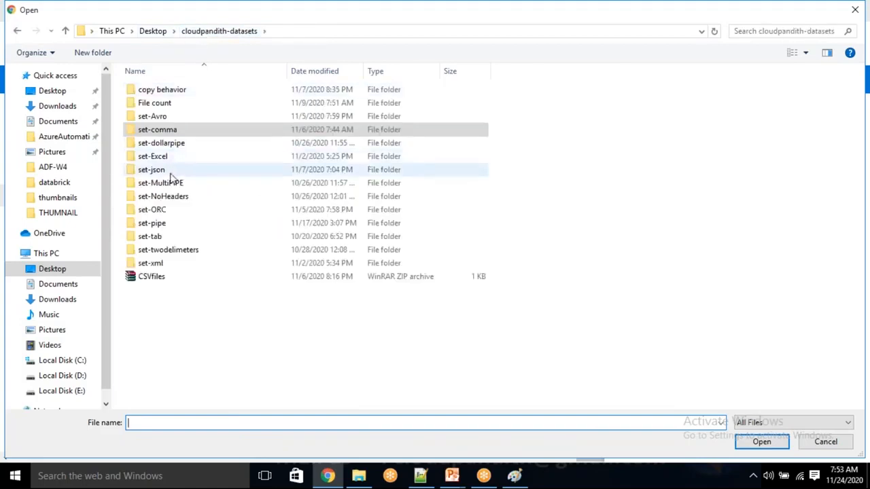
pyautogui.doubleClick(170, 172)
pyautogui.click(177, 157)
pyautogui.click(758, 443)
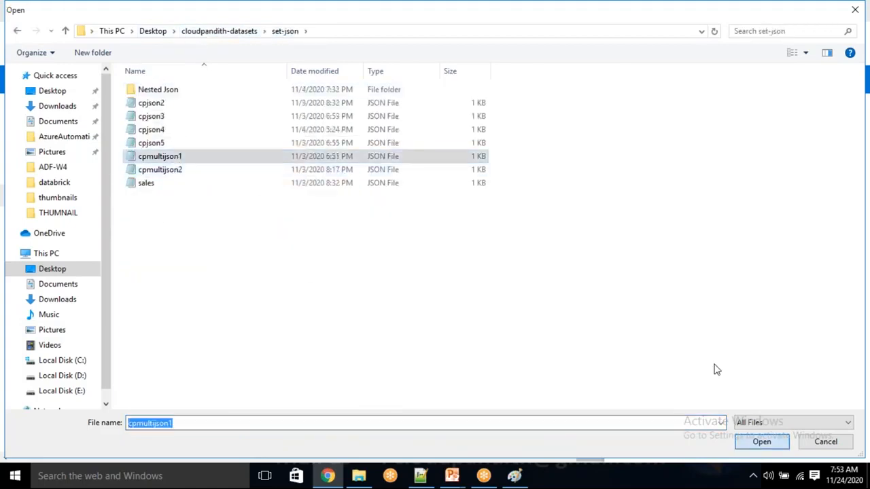
pyautogui.click(632, 279)
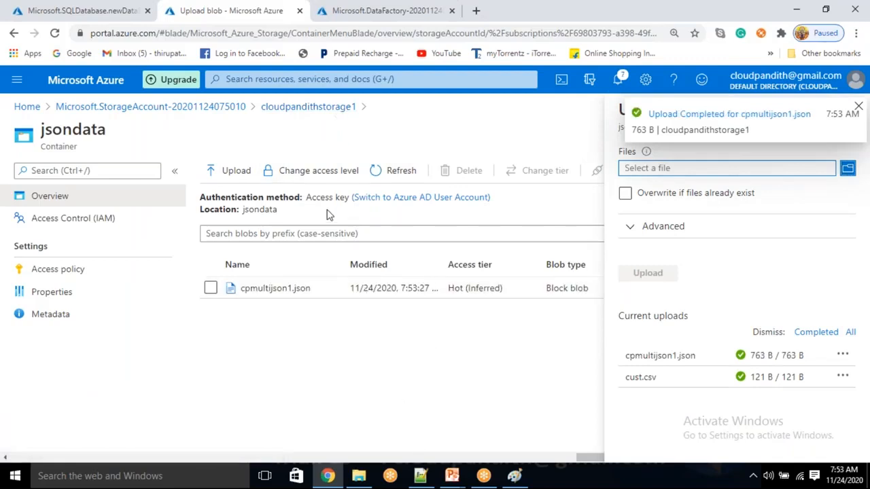
# Step: Open the parquetdata container and start a file upload from cloudpandith-datasets
pyautogui.click(320, 108)
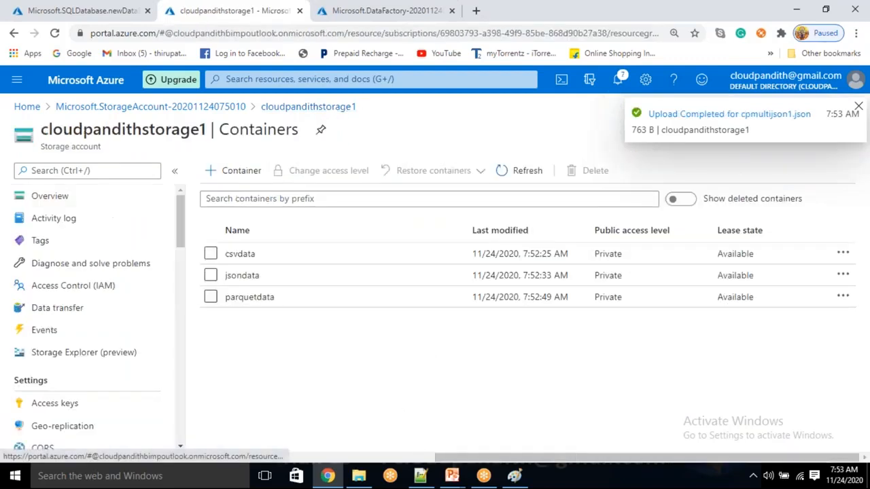
pyautogui.click(304, 298)
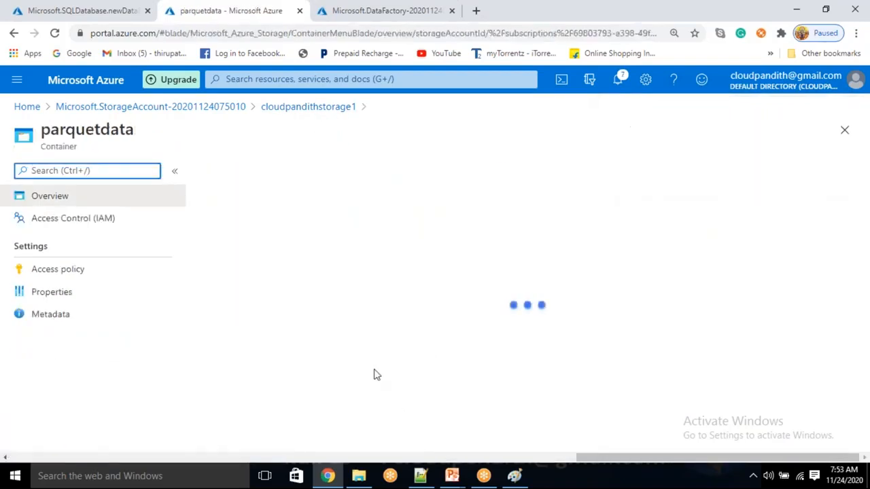
pyautogui.click(231, 171)
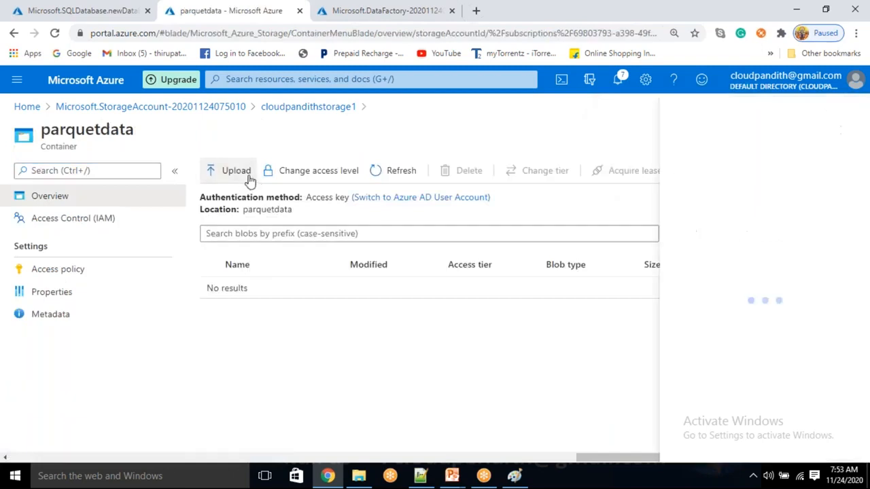
pyautogui.click(760, 168)
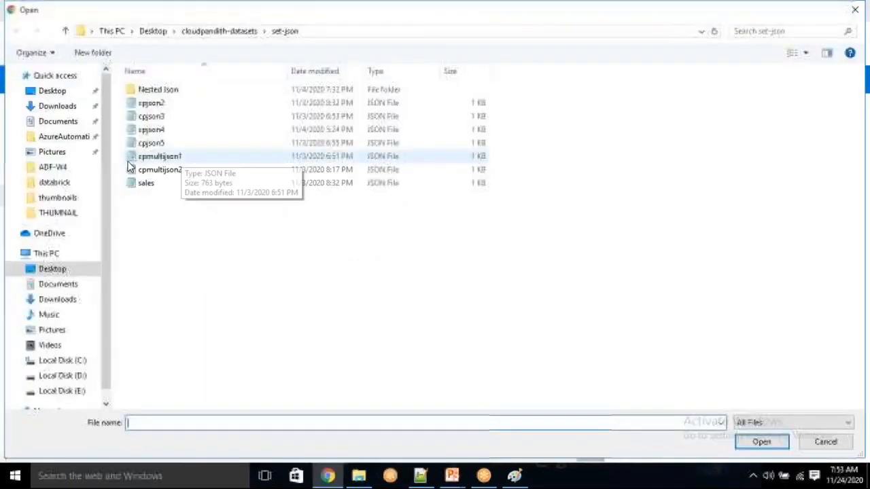
pyautogui.click(221, 31)
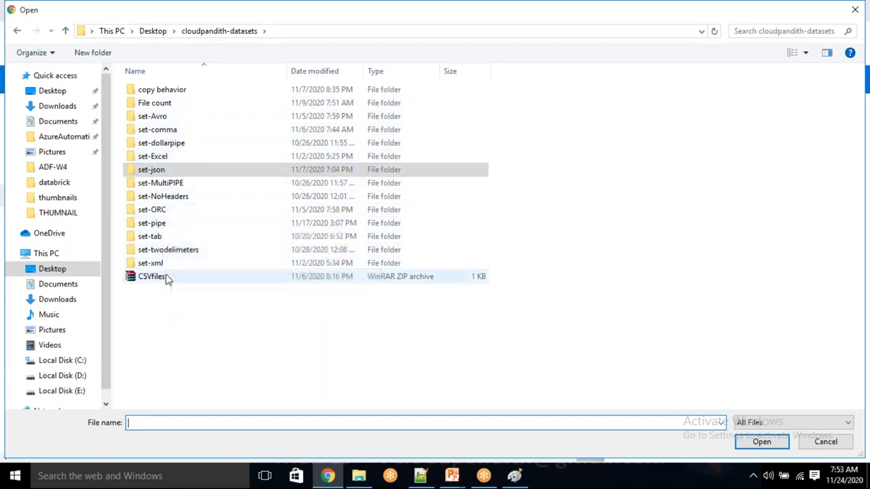
# Step: Browse to set-ORC and select cporc1, then cancel the upload and return to containers
pyautogui.click(57, 107)
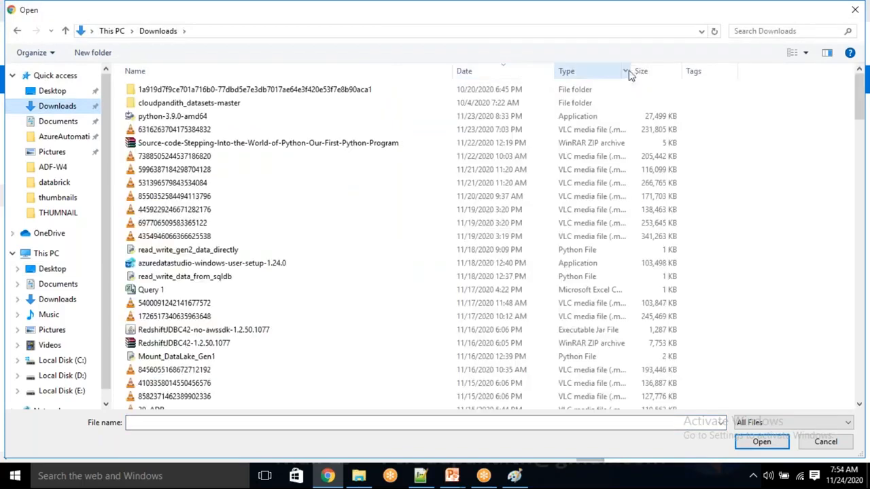
pyautogui.click(625, 70)
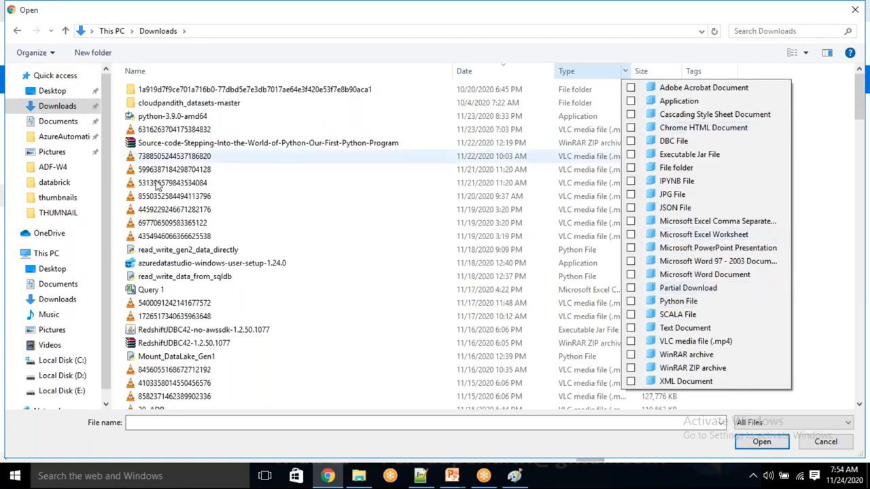
pyautogui.click(52, 91)
pyautogui.click(52, 91)
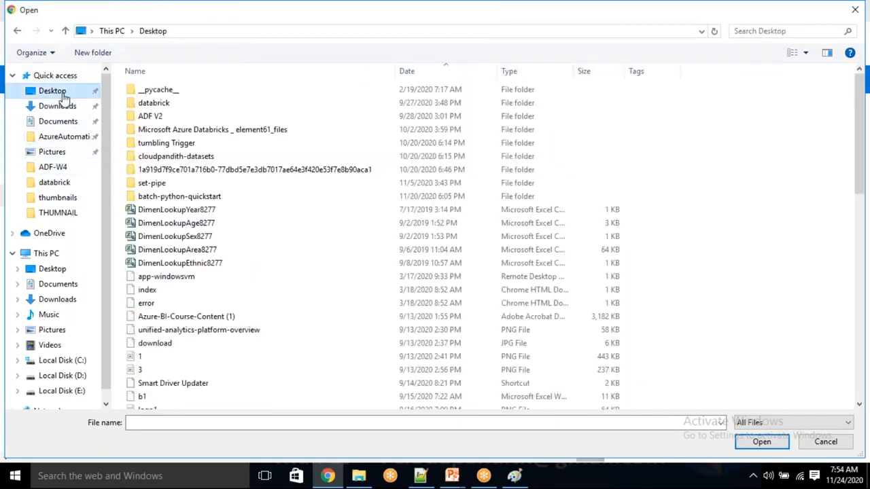
pyautogui.doubleClick(173, 157)
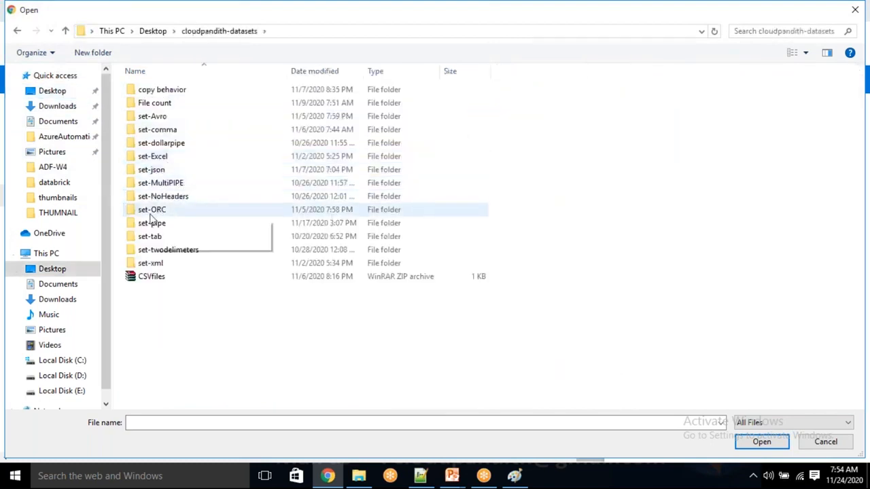
pyautogui.doubleClick(149, 211)
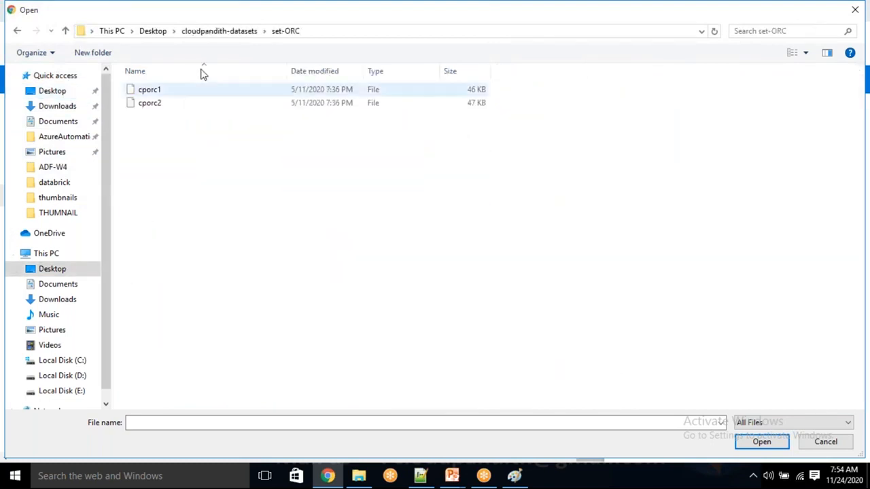
pyautogui.click(169, 91)
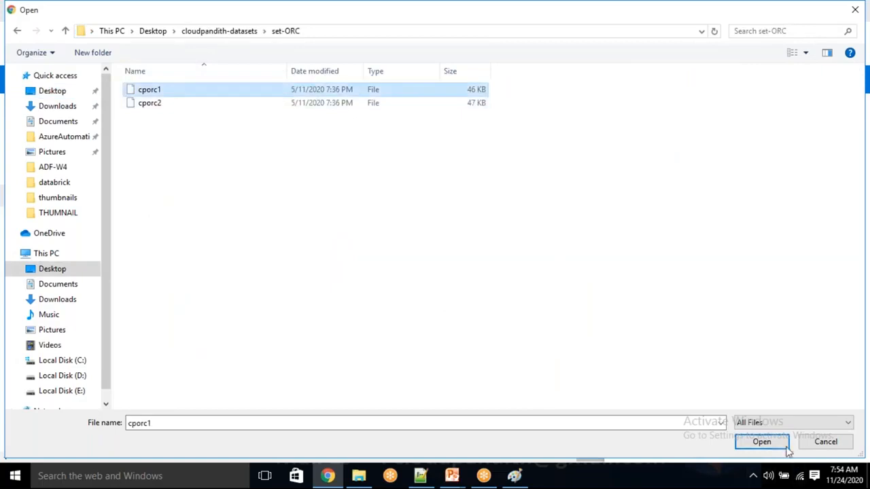
pyautogui.click(825, 443)
pyautogui.click(845, 111)
pyautogui.click(322, 110)
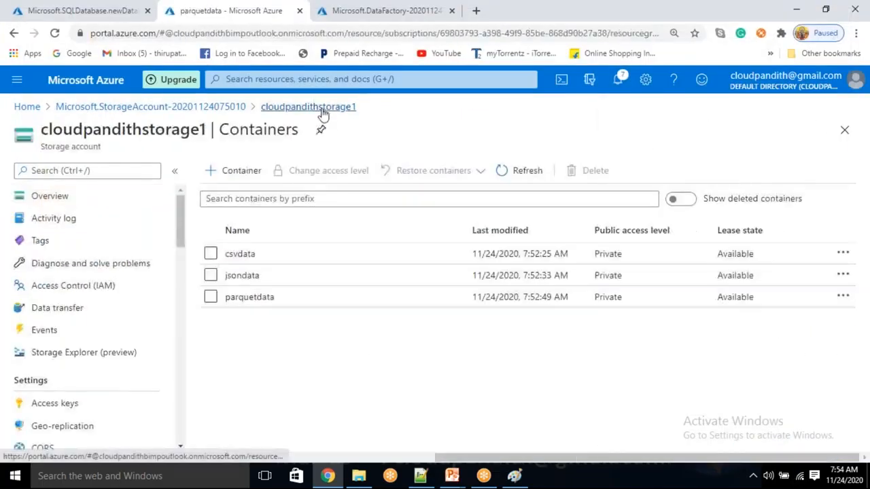
# Step: Delete the parquetdata container and create a new avrodata container
pyautogui.click(211, 297)
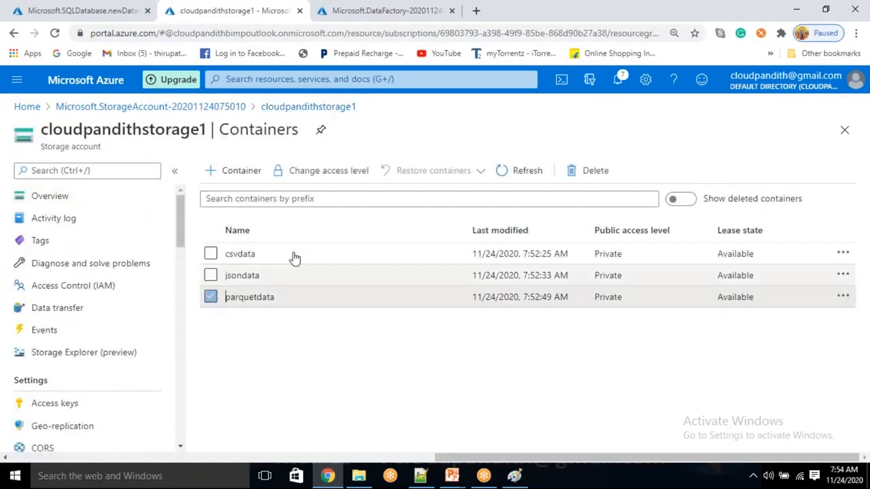
pyautogui.click(590, 170)
pyautogui.click(229, 375)
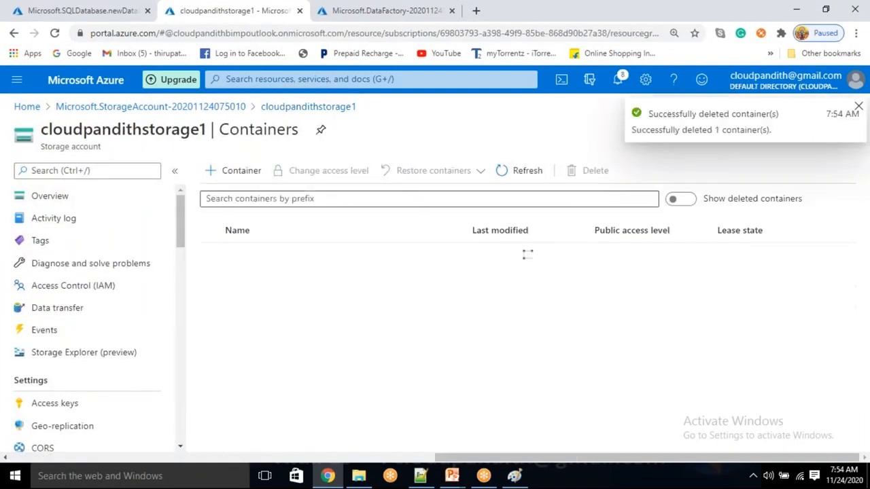
pyautogui.click(241, 170)
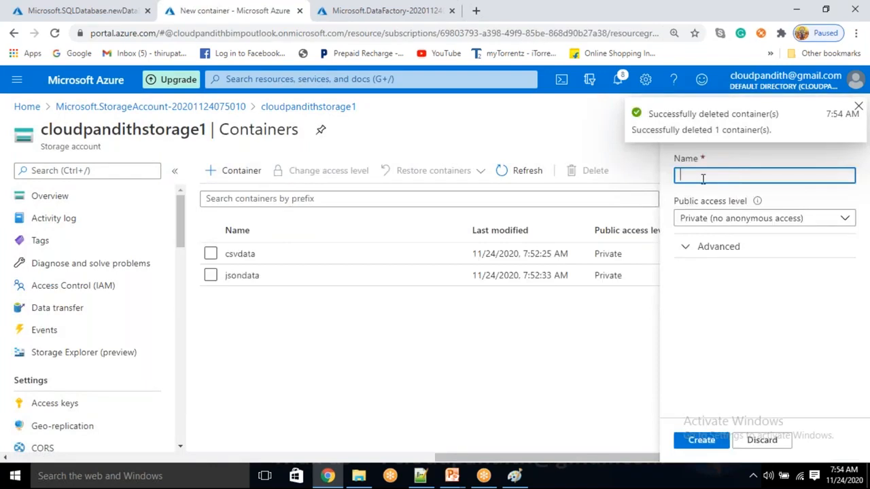
pyautogui.write('avrodata')
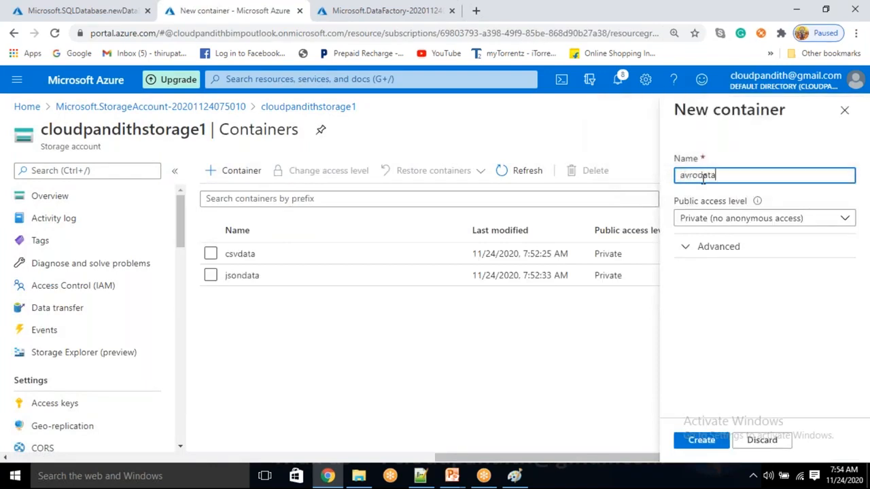
pyautogui.click(701, 441)
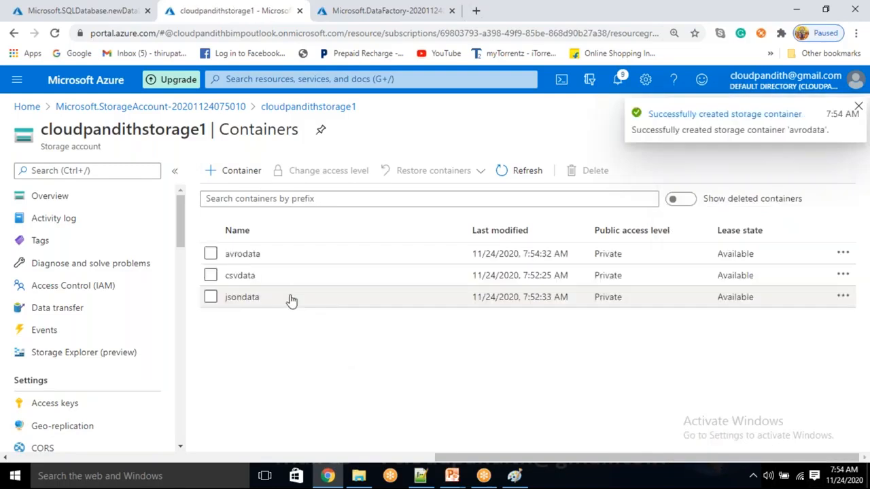
# Step: Upload cpavro1.avro from the set-Avro folder into avrodata, then go back to the containers list
pyautogui.click(293, 252)
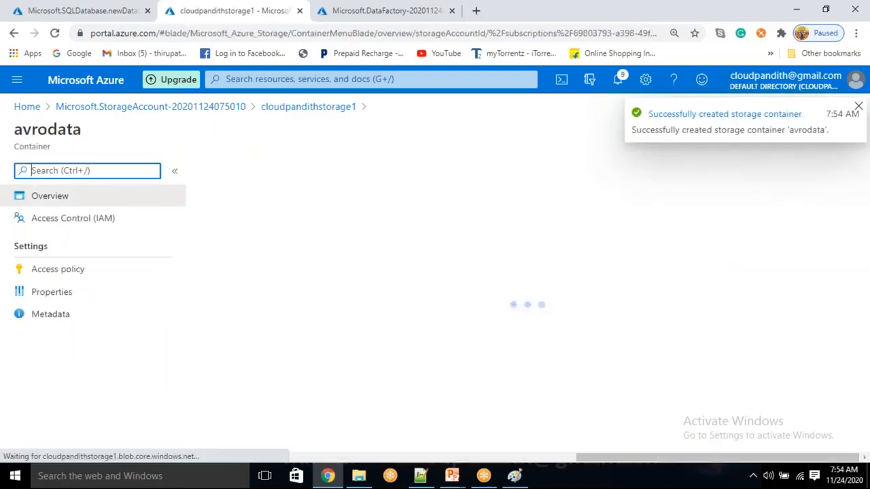
pyautogui.click(243, 172)
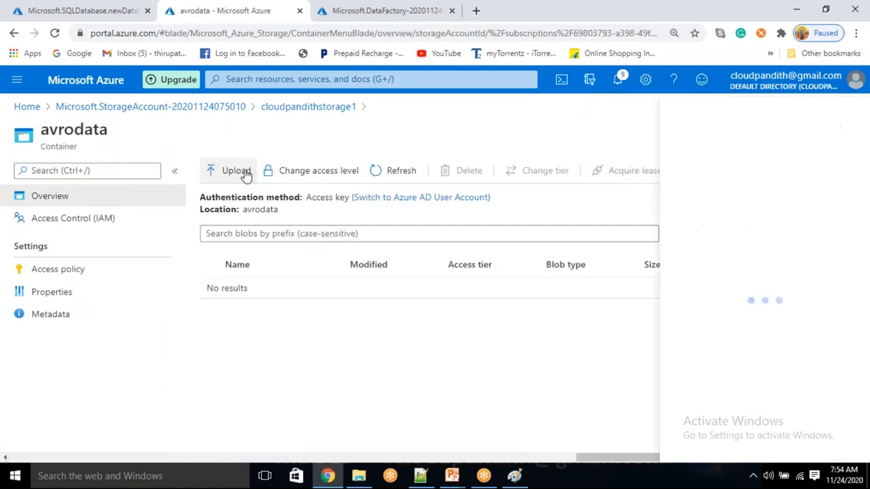
pyautogui.click(780, 170)
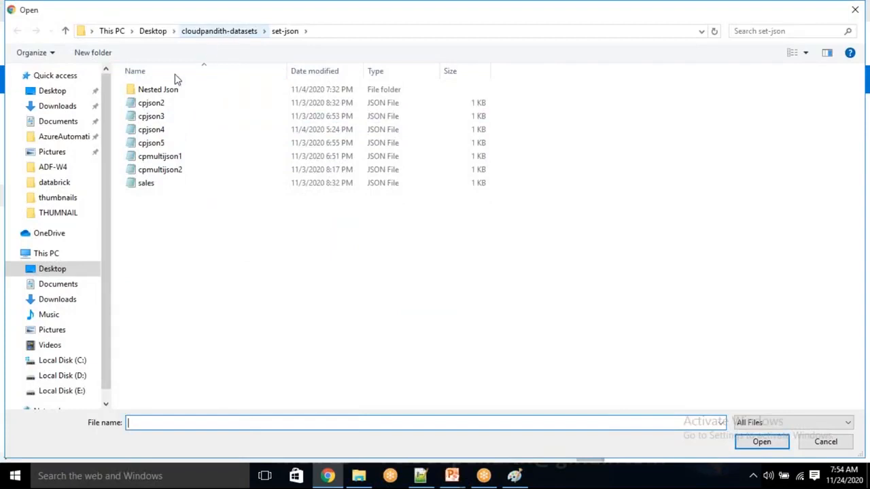
pyautogui.click(228, 34)
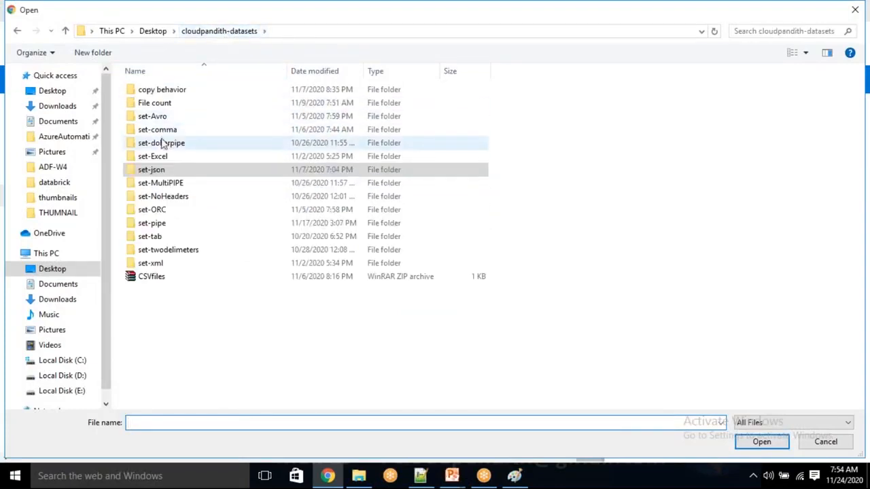
pyautogui.doubleClick(173, 116)
pyautogui.click(180, 94)
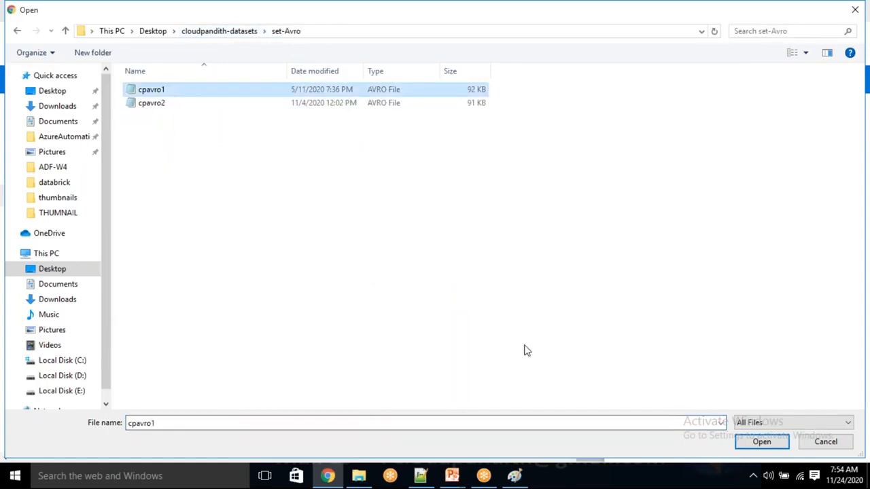
pyautogui.click(765, 443)
pyautogui.click(649, 273)
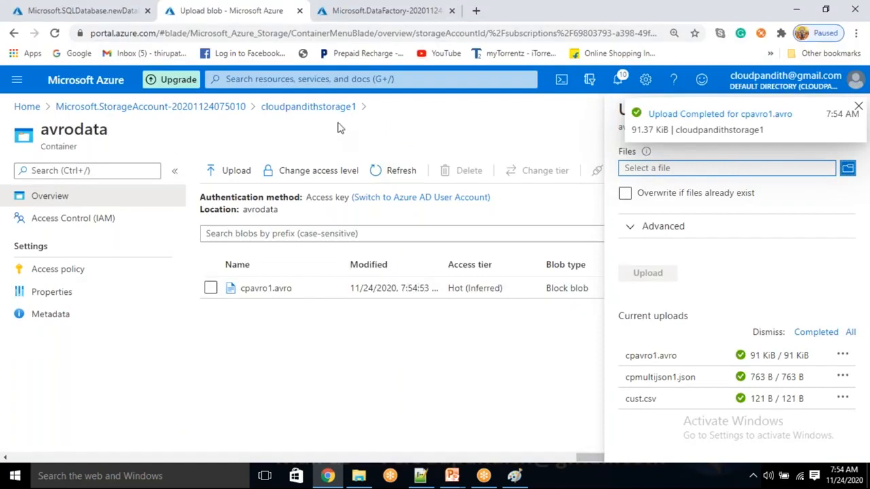
pyautogui.click(308, 106)
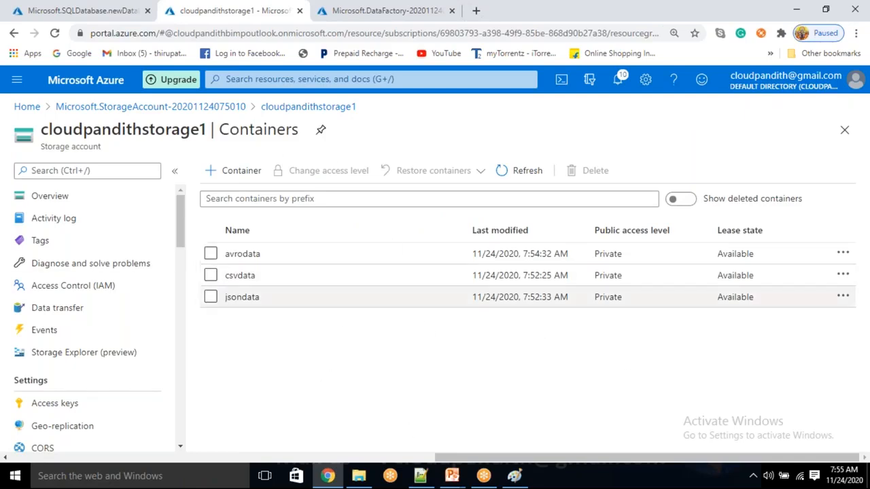
# Step: Open the cloudpandithsqlserver1 firewall settings and save this machine's client IP as a rule
pyautogui.click(87, 10)
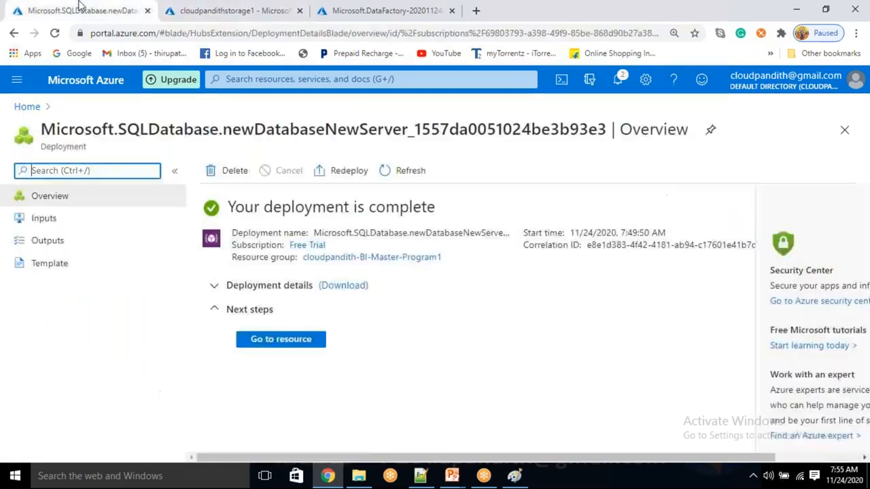
pyautogui.click(294, 340)
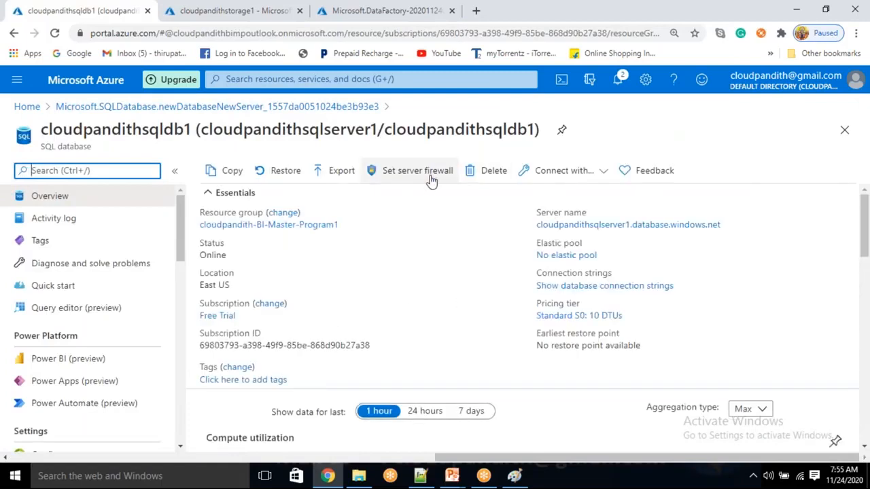
pyautogui.click(431, 178)
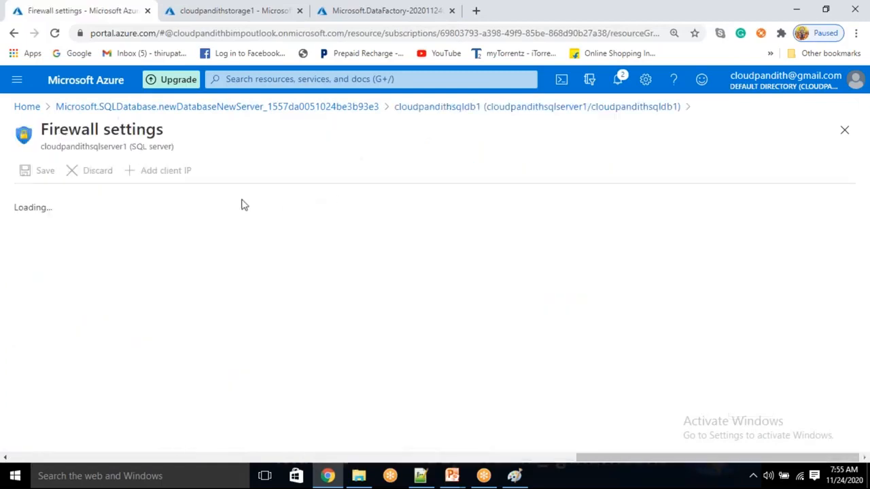
pyautogui.click(129, 171)
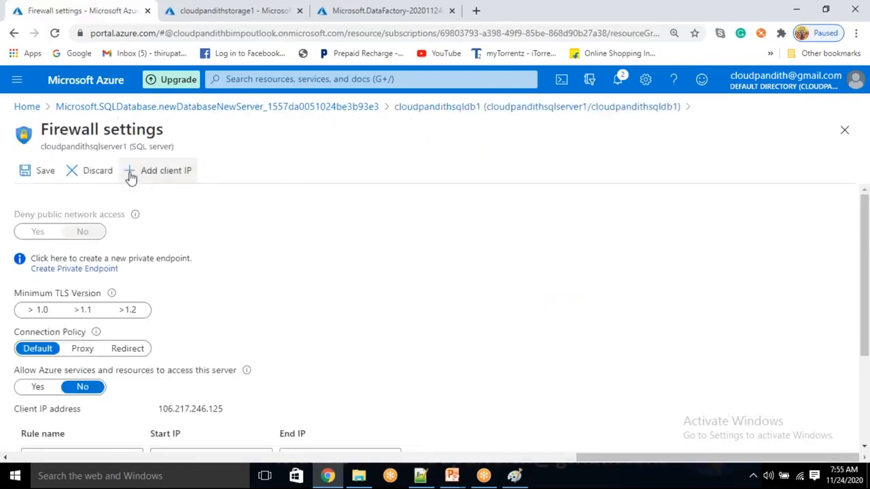
pyautogui.click(25, 171)
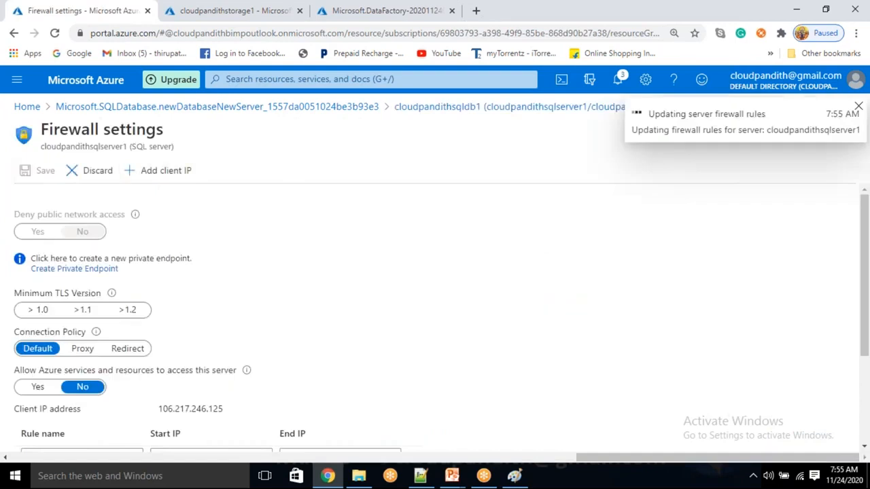
# Step: Allow Azure services to access the server, then return to the cloudpandithsqldb1 overview
pyautogui.click(42, 389)
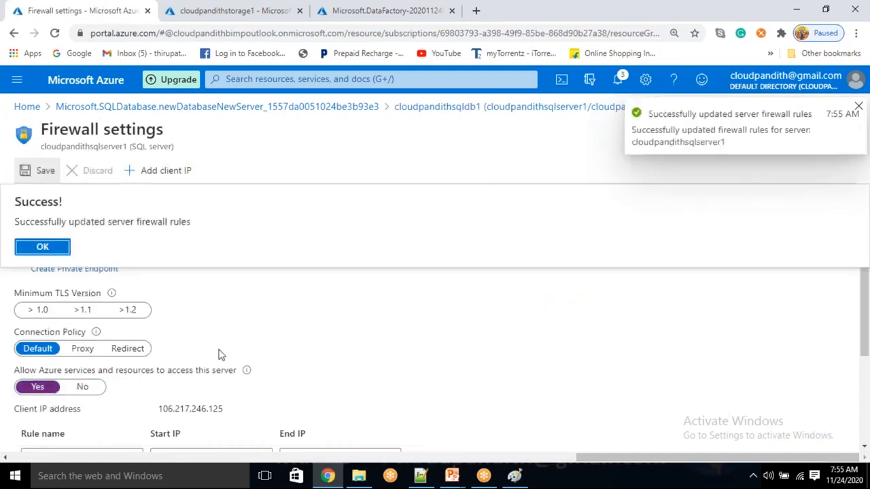
pyautogui.click(42, 247)
pyautogui.scroll(-1, 26, 403)
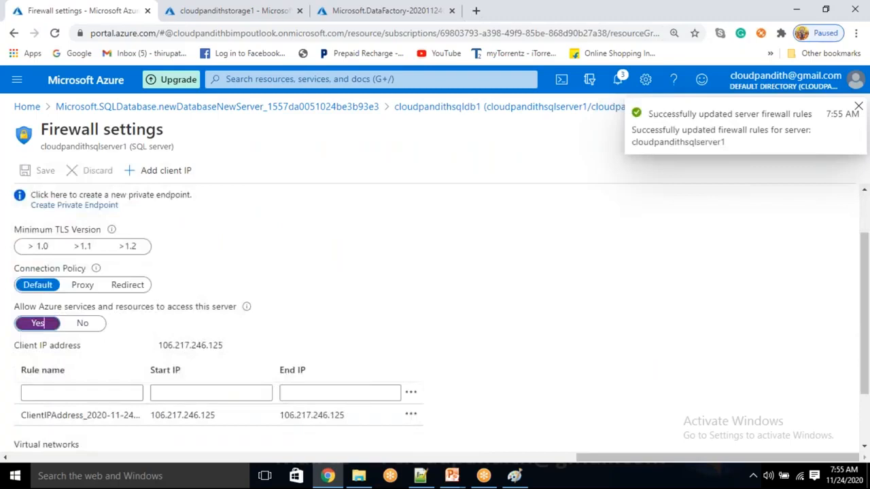
pyautogui.click(83, 324)
pyautogui.click(38, 324)
pyautogui.scroll(-1, 151, 367)
pyautogui.scroll(2, 79, 306)
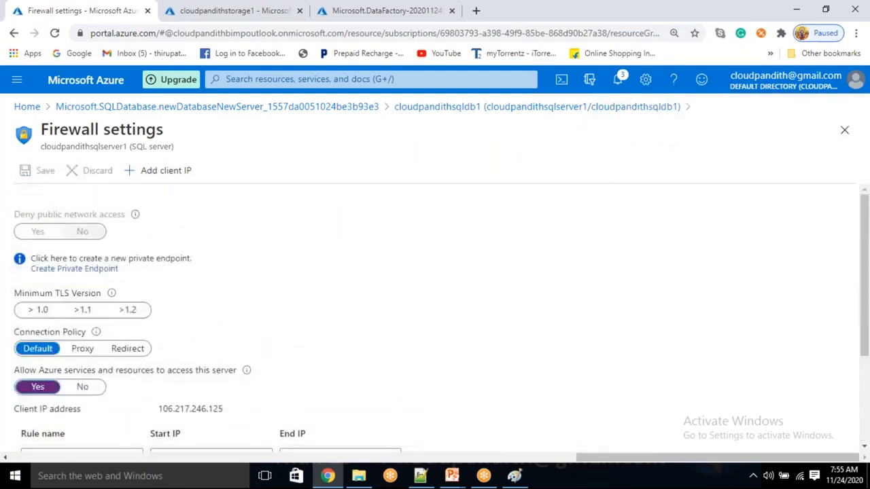
pyautogui.click(607, 108)
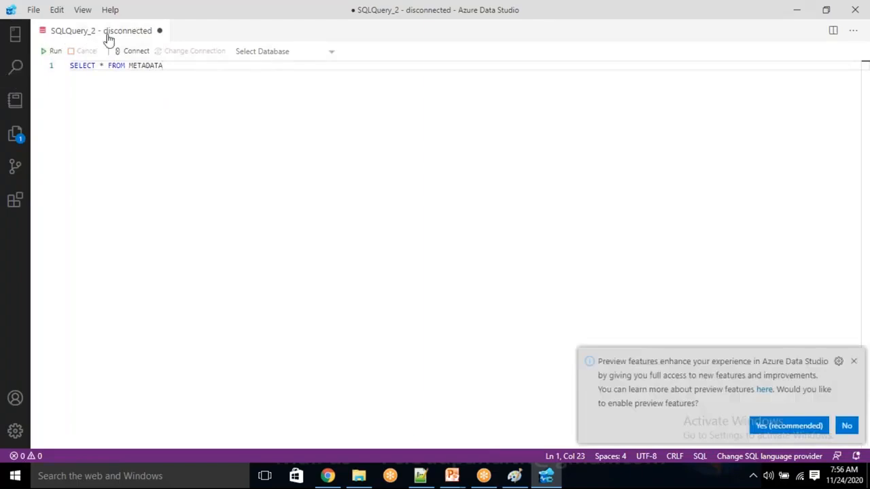
# Step: Dismiss the preview notice and clear the recent connections list in the new connection panel
pyautogui.click(855, 361)
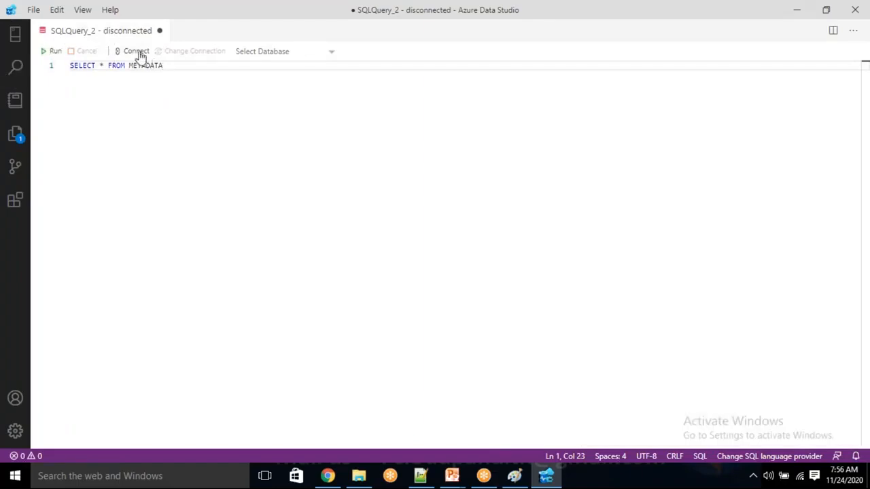
pyautogui.click(138, 53)
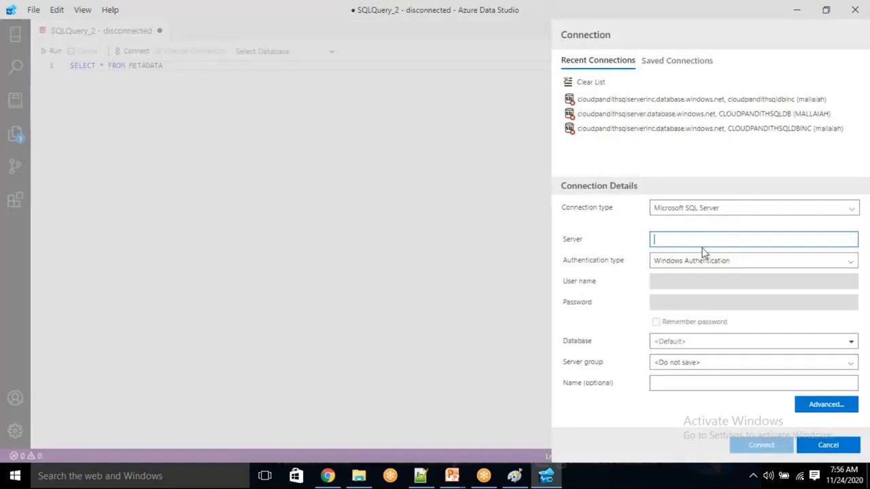
pyautogui.click(589, 85)
pyautogui.click(487, 245)
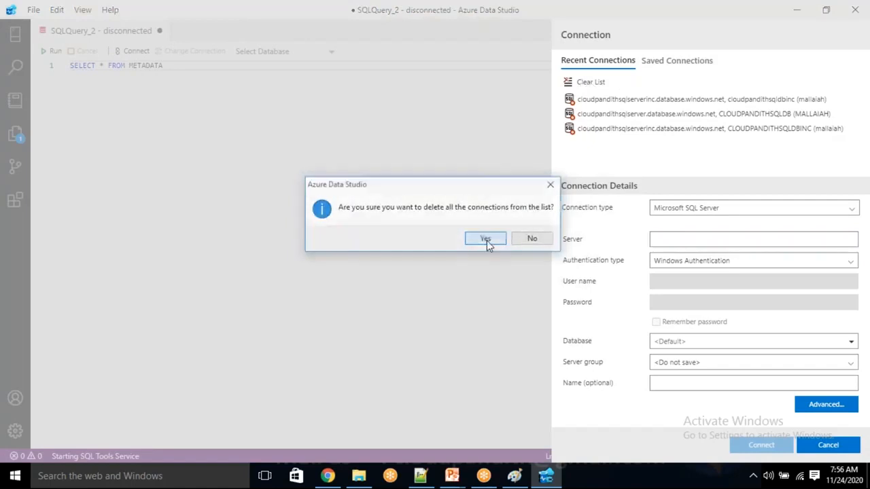
pyautogui.click(540, 239)
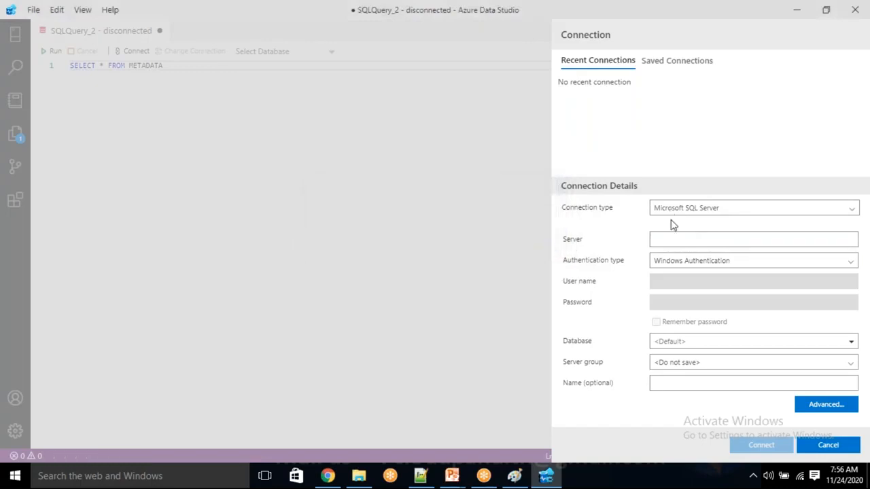
# Step: Paste the SQL server address, choose SQL Login authentication, and enter the login user name
pyautogui.click(669, 243)
pyautogui.write('cloudpandithsqlserver1.database.windows.net')
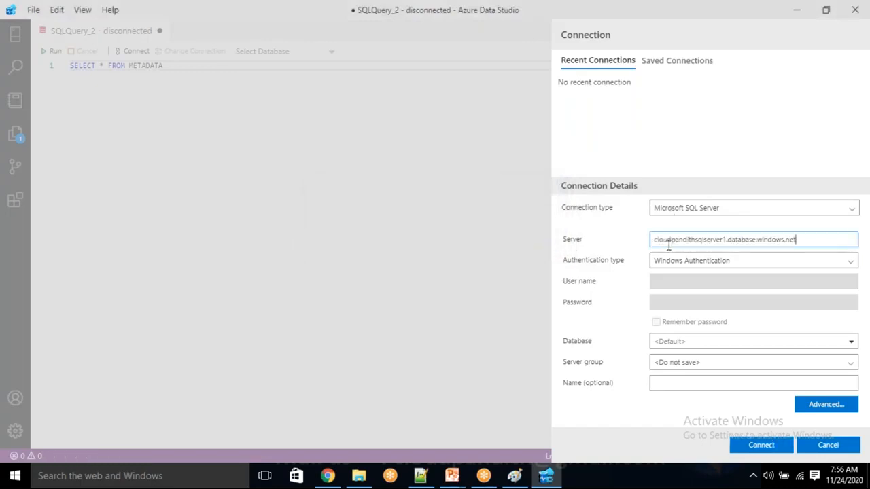
pyautogui.click(680, 261)
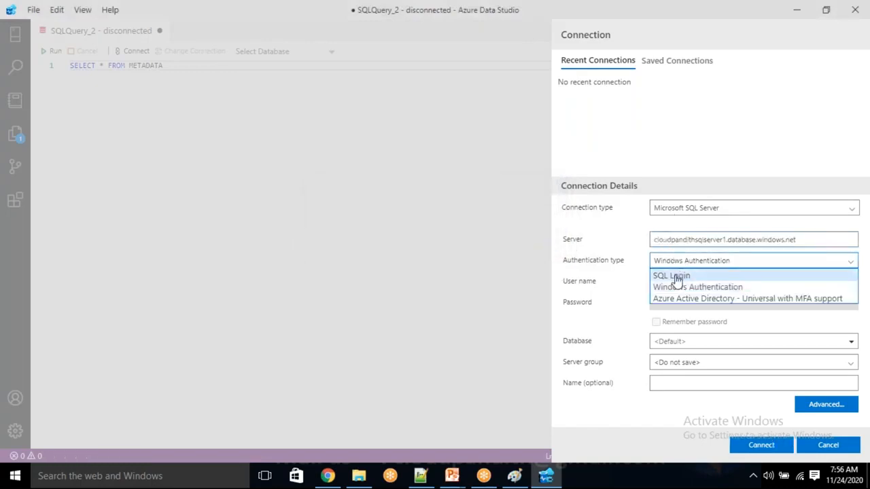
pyautogui.click(675, 276)
pyautogui.click(669, 282)
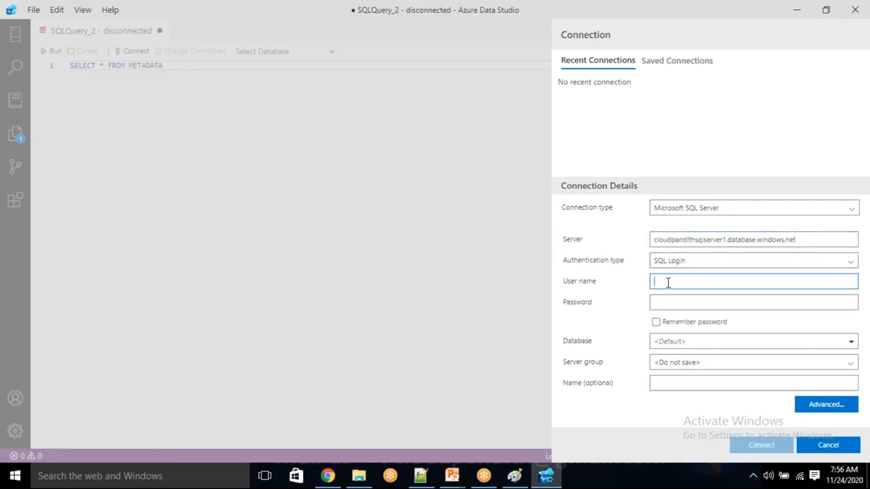
pyautogui.write('mallah')
pyautogui.press('Tab')
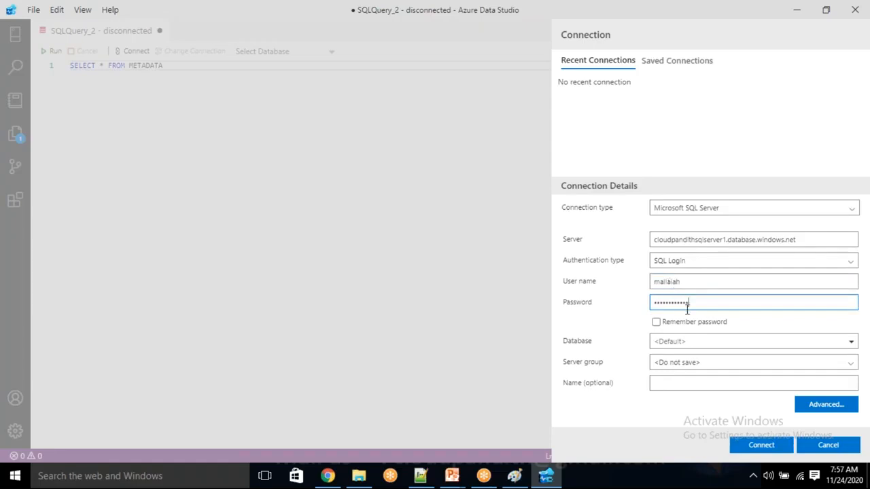
# Step: Copy cloudpandithsqldb1 from the portal into the Database field and connect
pyautogui.click(671, 341)
pyautogui.hotkey('alt', 'Tab')
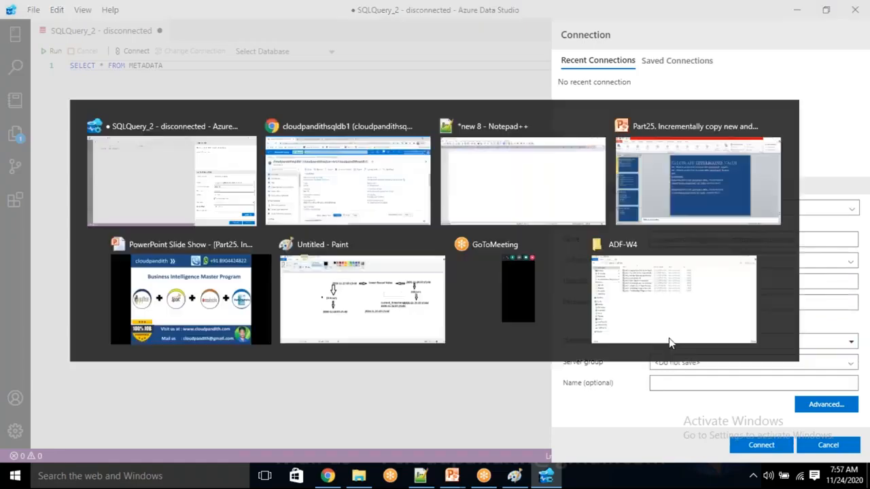
pyautogui.doubleClick(116, 129)
pyautogui.hotkey('ctrl', 'c')
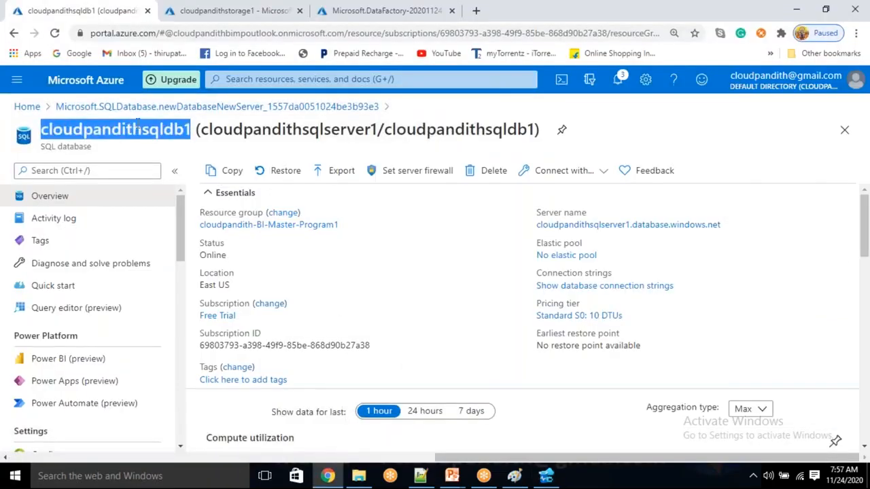
pyautogui.hotkey('alt', 'Tab')
pyautogui.hotkey('ctrl', 'v')
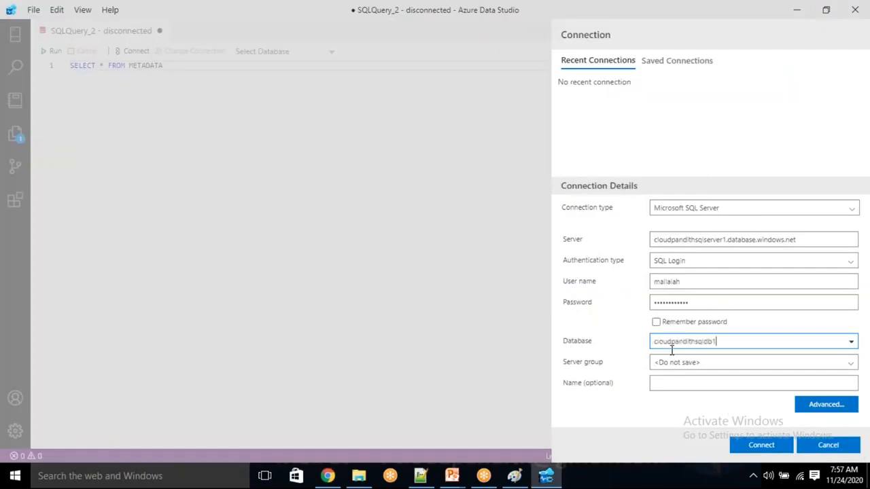
pyautogui.click(765, 446)
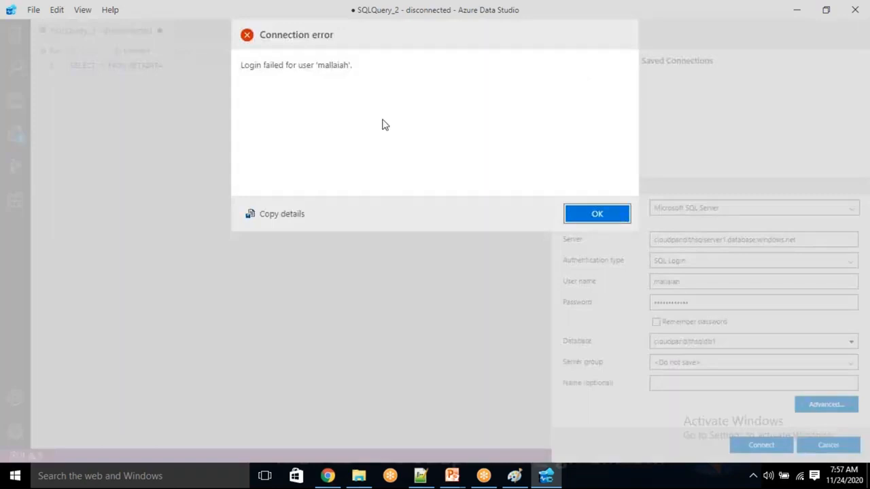
# Step: Dismiss the login failure, retry the connection, and copy the error details
pyautogui.click(601, 214)
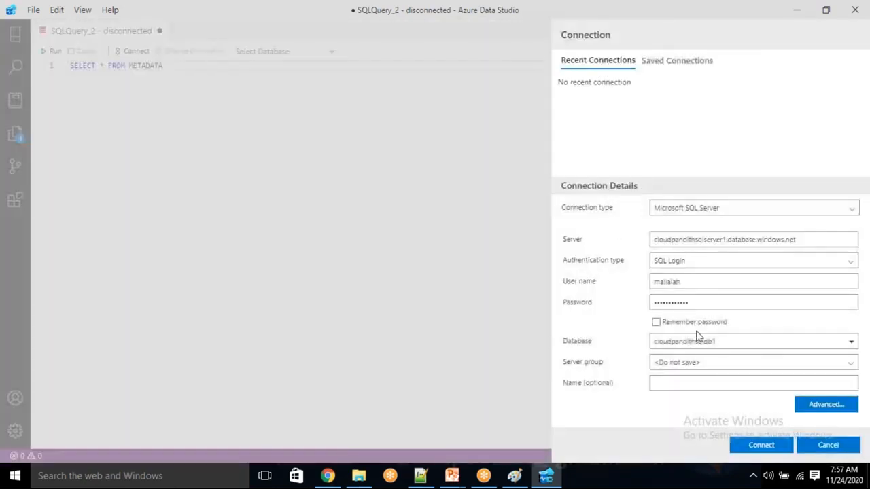
pyautogui.click(773, 446)
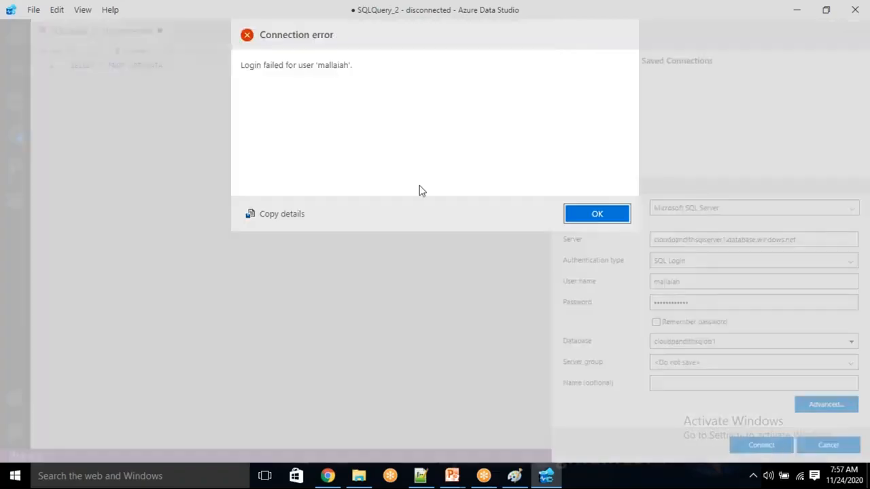
pyautogui.click(270, 218)
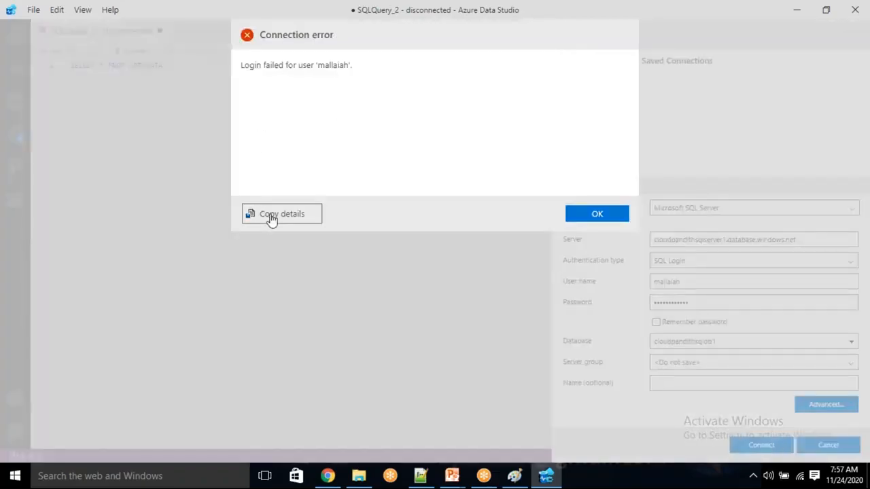
pyautogui.click(326, 474)
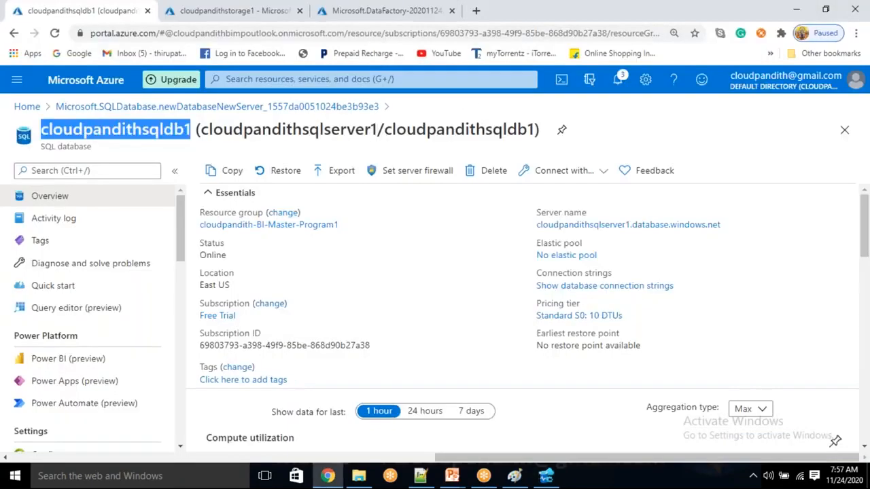
# Step: Try the SQL login password in the cloudpandithsqldb1 Query editor, which rejects it
pyautogui.click(75, 313)
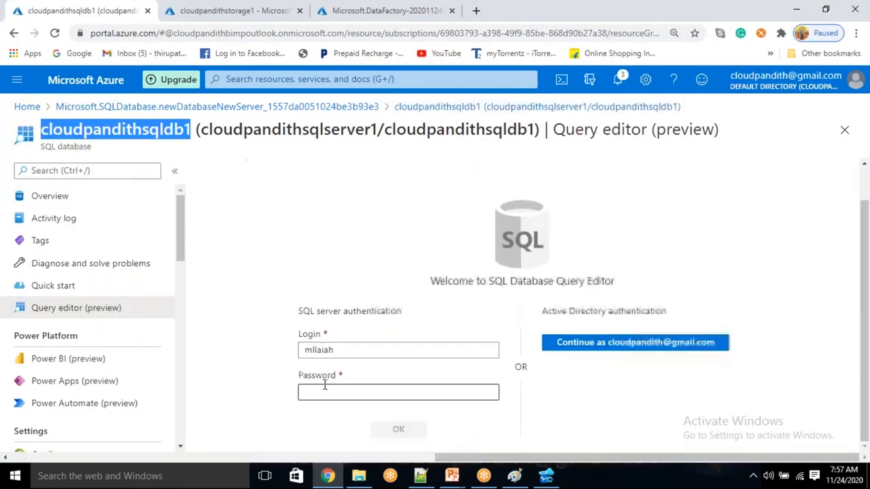
pyautogui.click(325, 391)
pyautogui.write('•••••••')
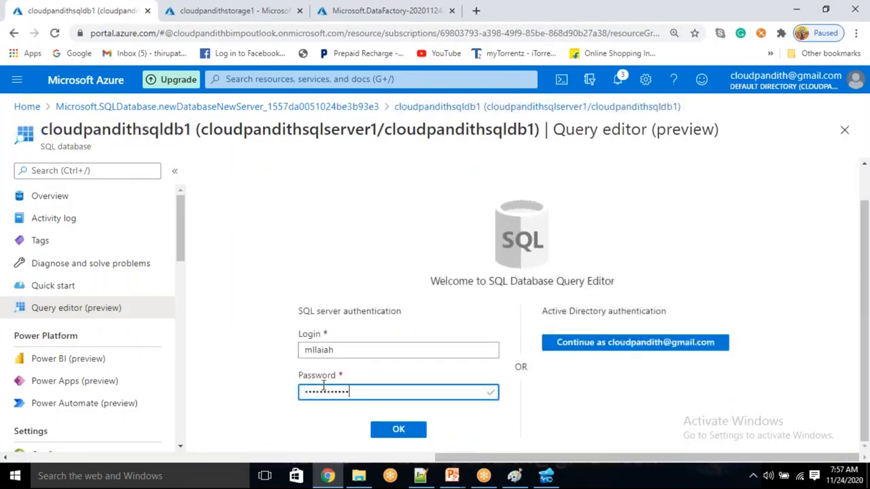
pyautogui.press('Return')
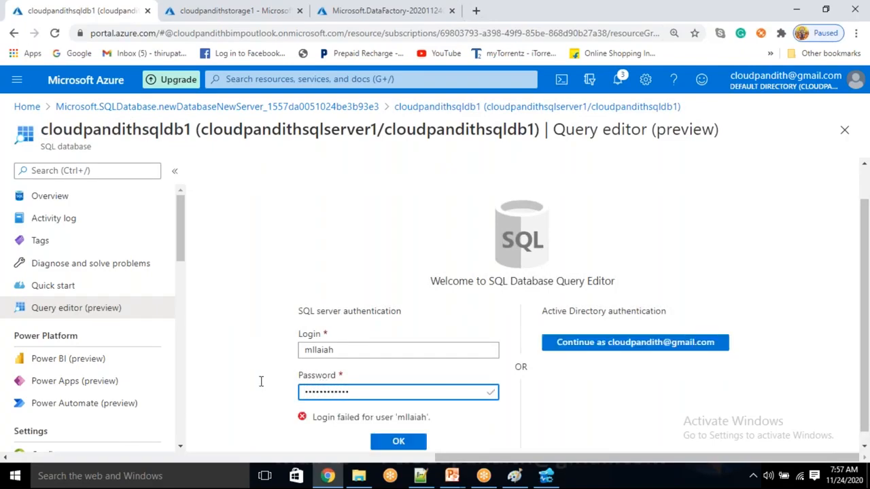
pyautogui.hotkey('ctrl', 'a')
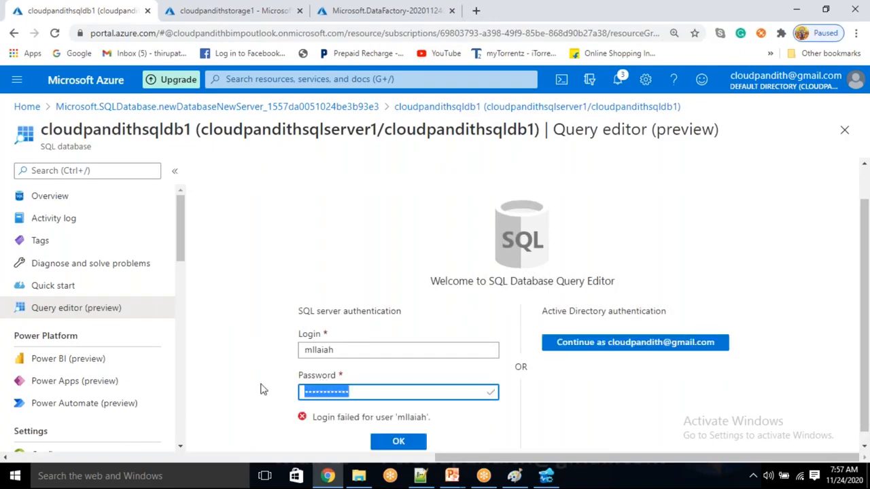
# Step: Remove the extra letter from the Azure Data Studio user name and reconnect
pyautogui.hotkey('alt', 'Tab')
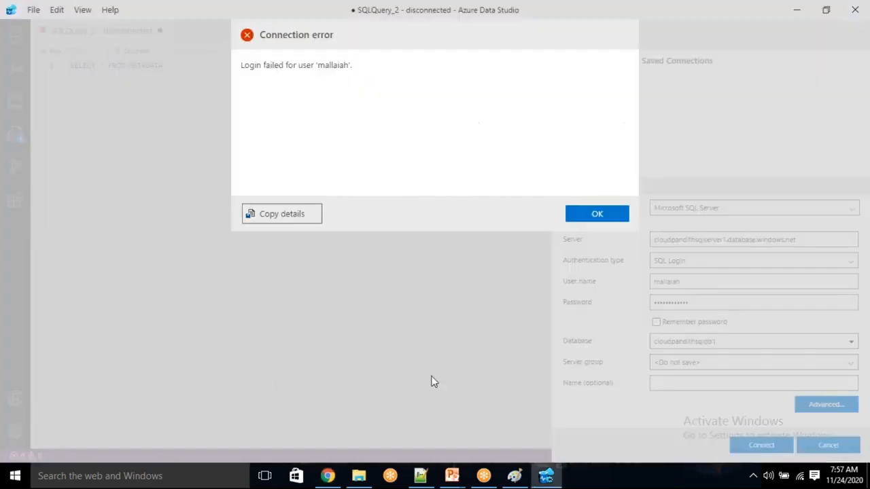
pyautogui.click(614, 216)
pyautogui.click(663, 284)
pyautogui.press('BackSpace')
pyautogui.hotkey('alt', 'Tab')
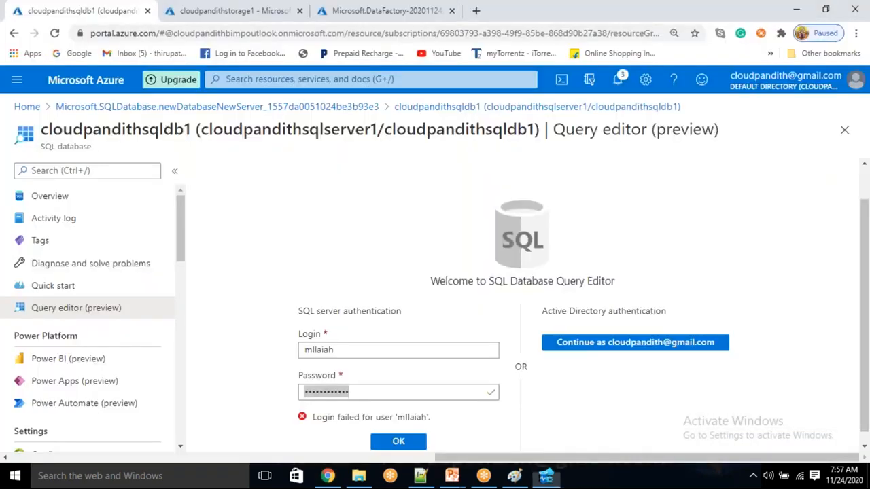
pyautogui.click(315, 351)
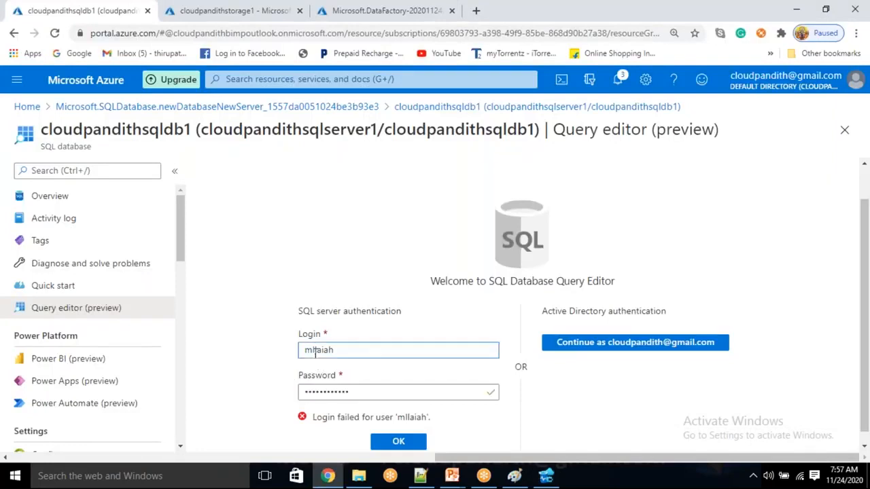
pyautogui.hotkey('alt', 'Tab')
pyautogui.click(760, 445)
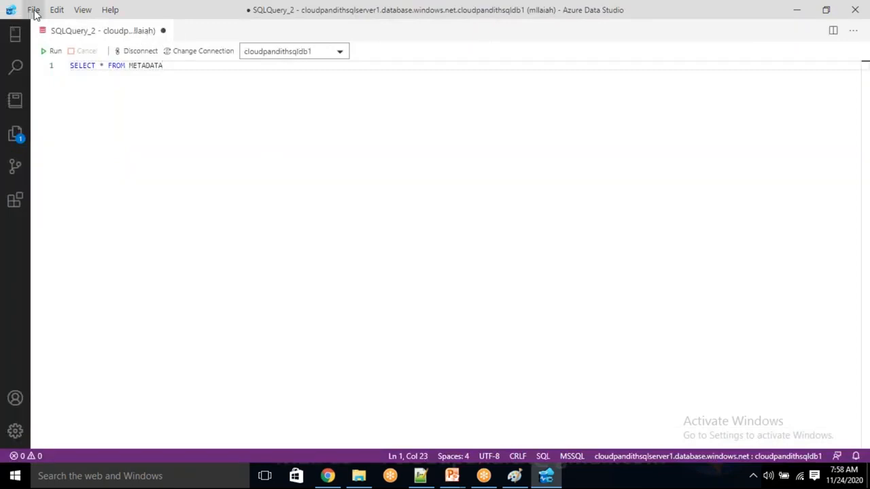
# Step: Browse the View menu, opening the views list and the command palette
pyautogui.click(83, 11)
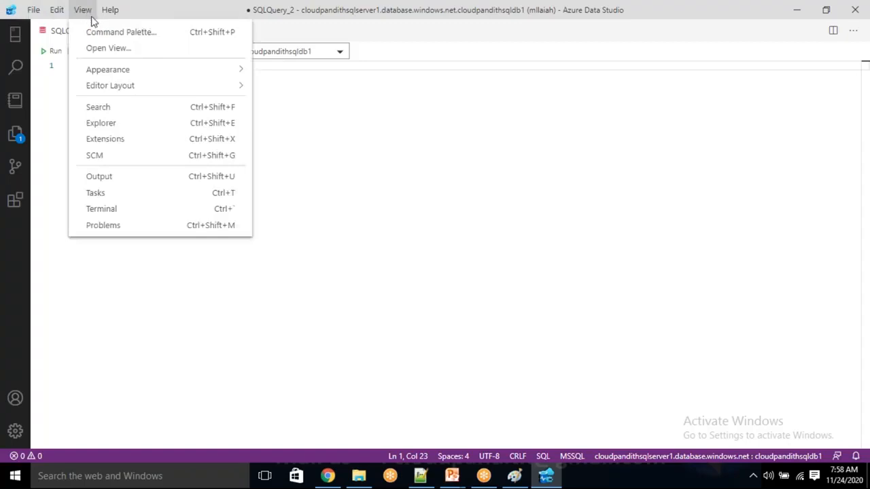
pyautogui.click(101, 49)
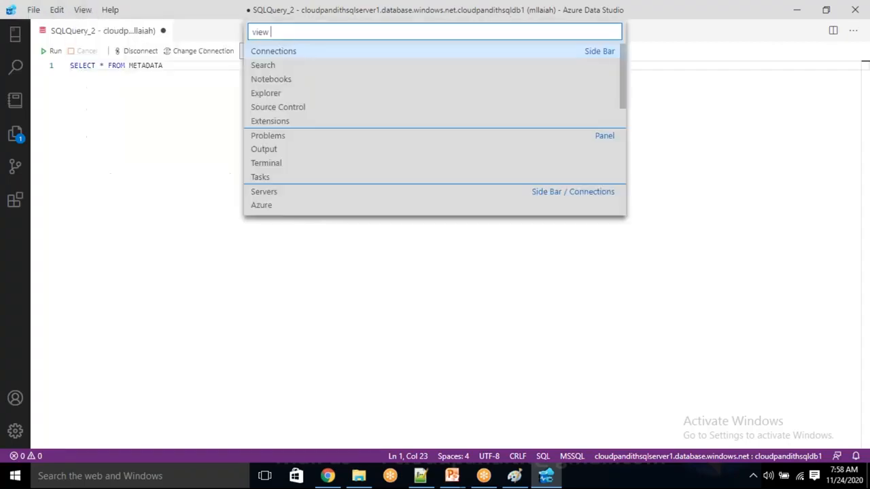
pyautogui.click(81, 14)
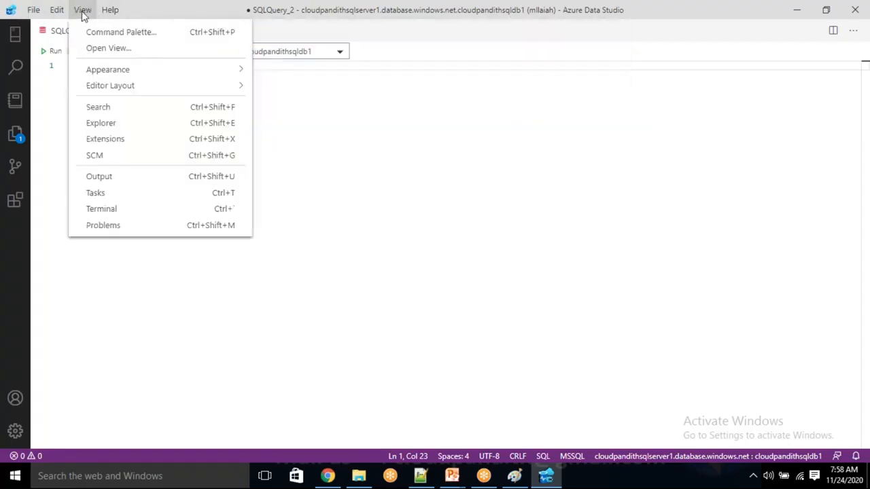
pyautogui.click(105, 32)
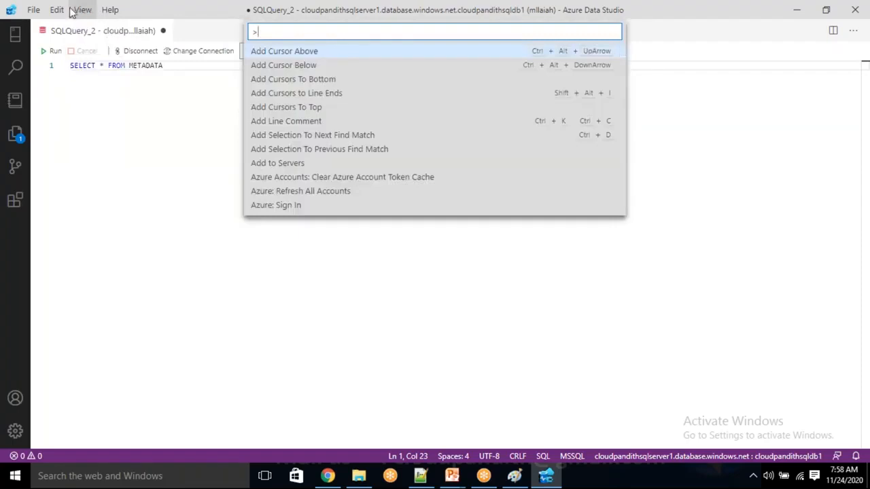
pyautogui.click(80, 11)
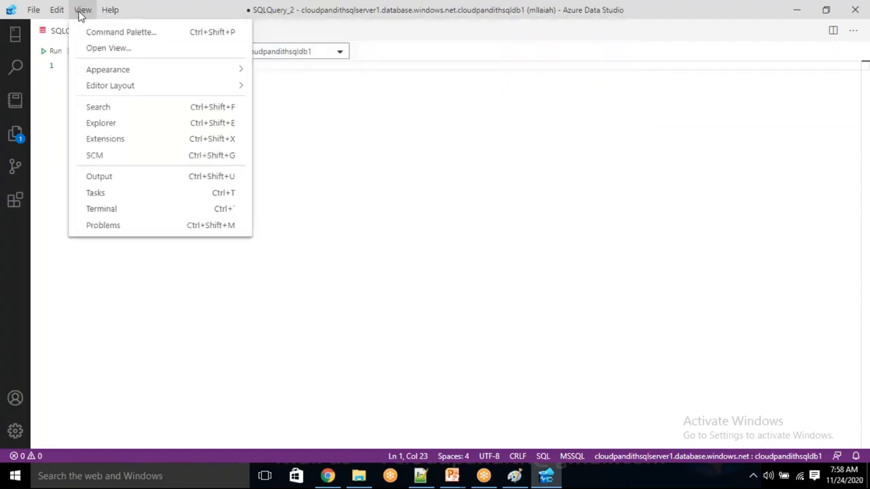
# Step: Show the Explorer panel, expand Open Editors, and inspect the SQLQuery_2 file's actions
pyautogui.click(102, 123)
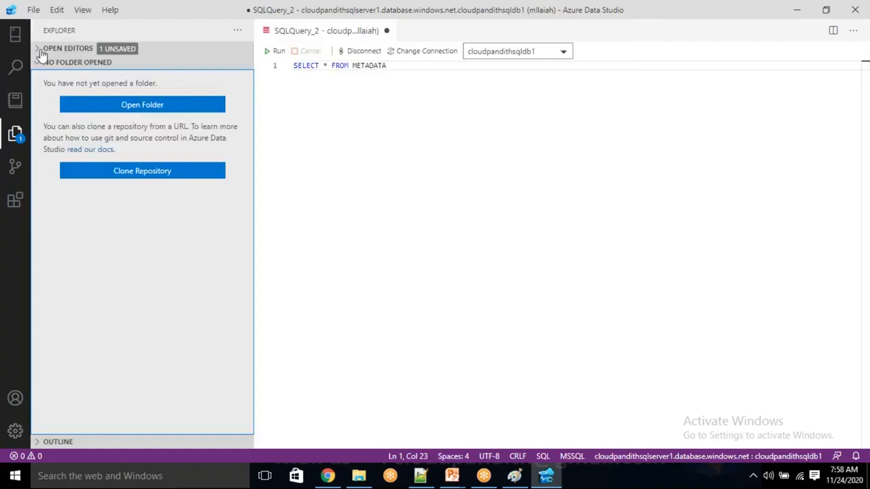
pyautogui.click(40, 51)
pyautogui.click(39, 77)
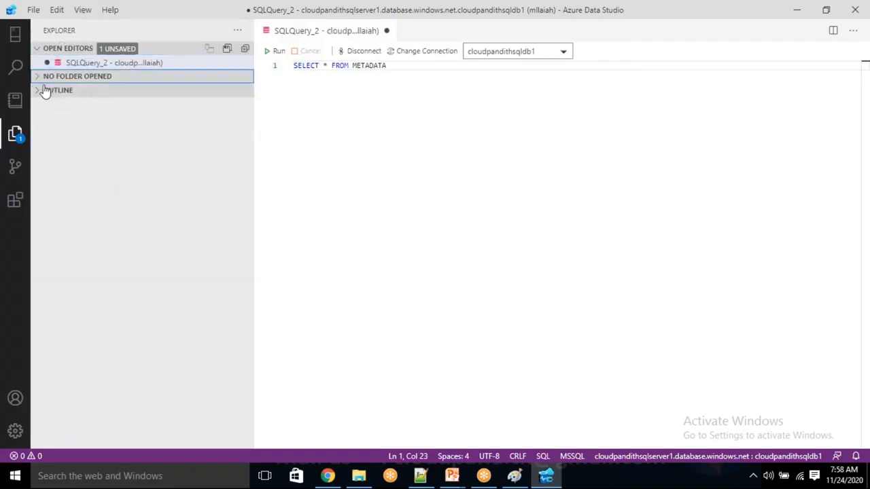
pyautogui.click(94, 66)
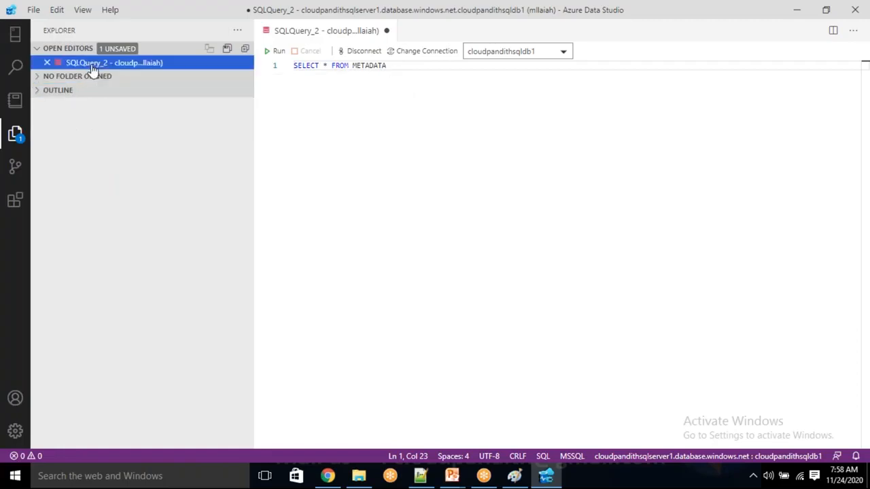
pyautogui.rightClick(93, 70)
pyautogui.click(90, 65)
# Step: Turn off Show Menu Bar and bring the menus back temporarily with Alt
pyautogui.click(83, 10)
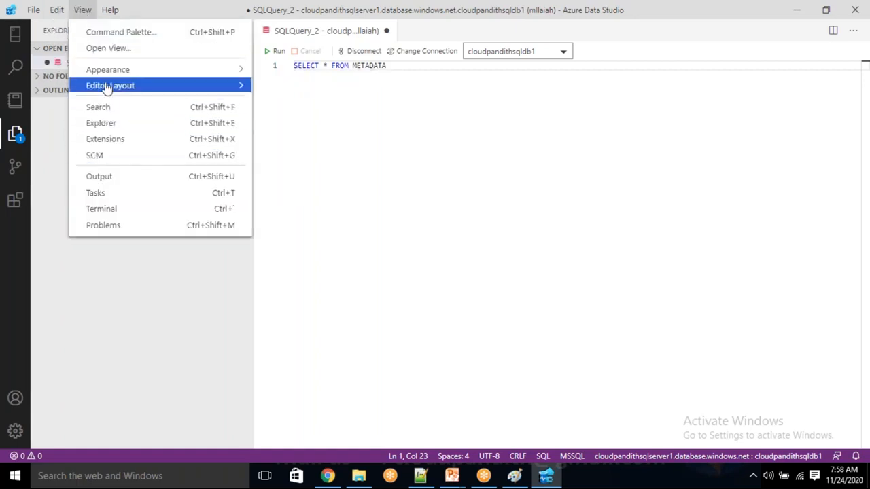
pyautogui.moveTo(107, 89)
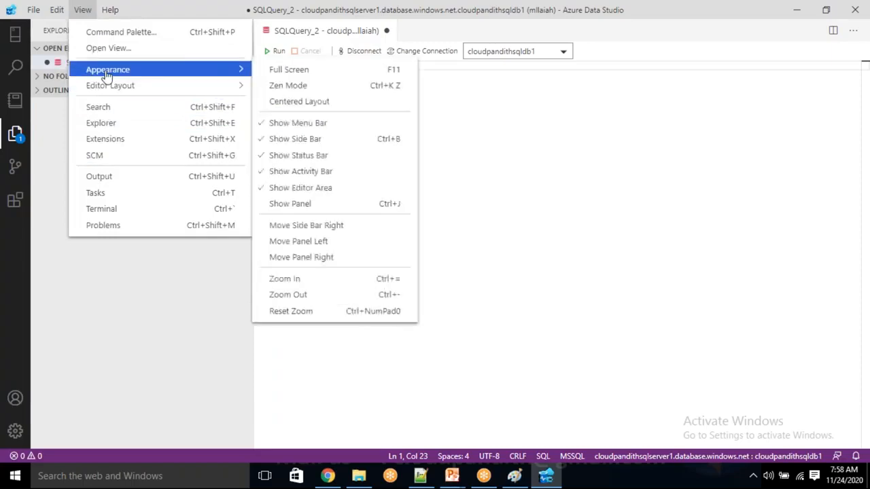
pyautogui.click(282, 125)
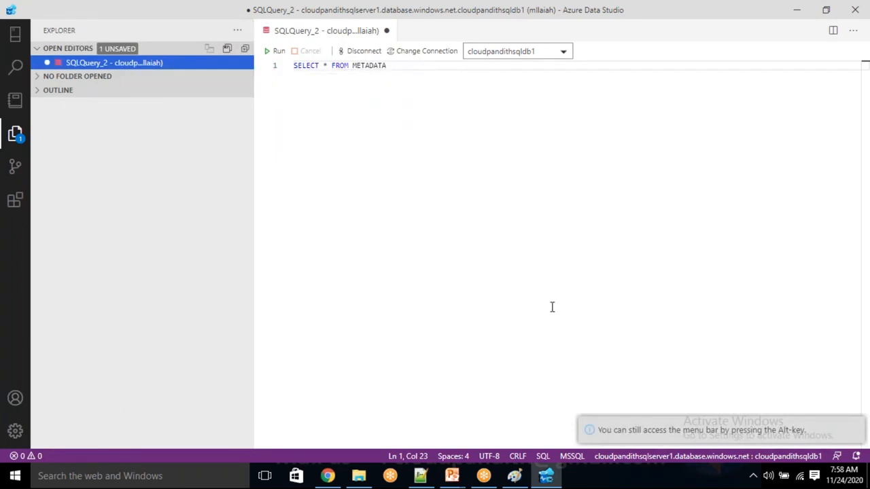
pyautogui.press('alt')
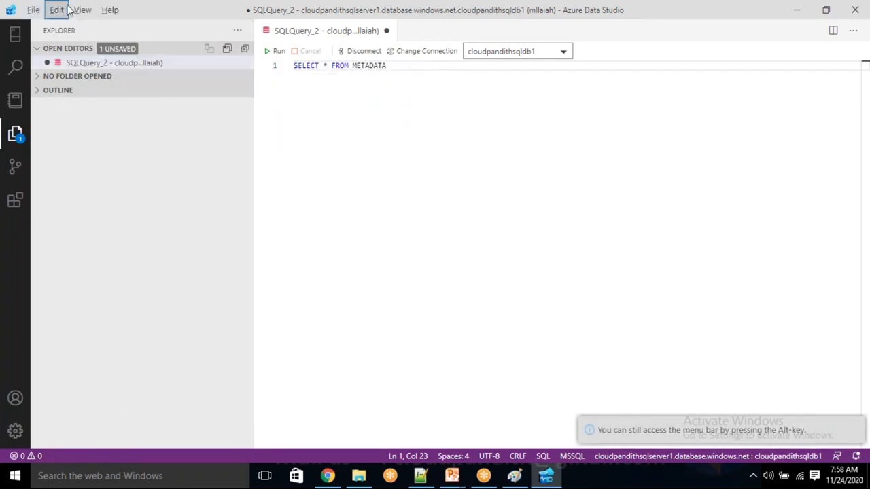
pyautogui.click(84, 11)
pyautogui.moveTo(42, 11)
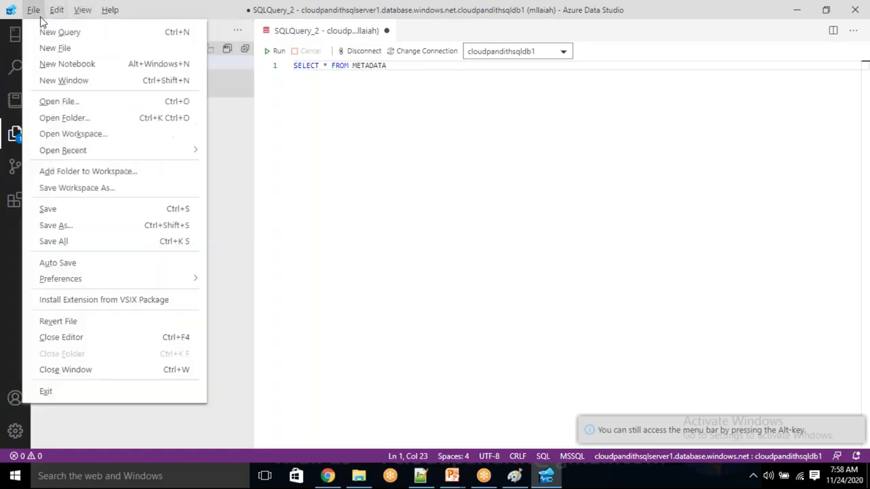
# Step: Open a new Azure Data Studio window and maximize it
pyautogui.click(54, 80)
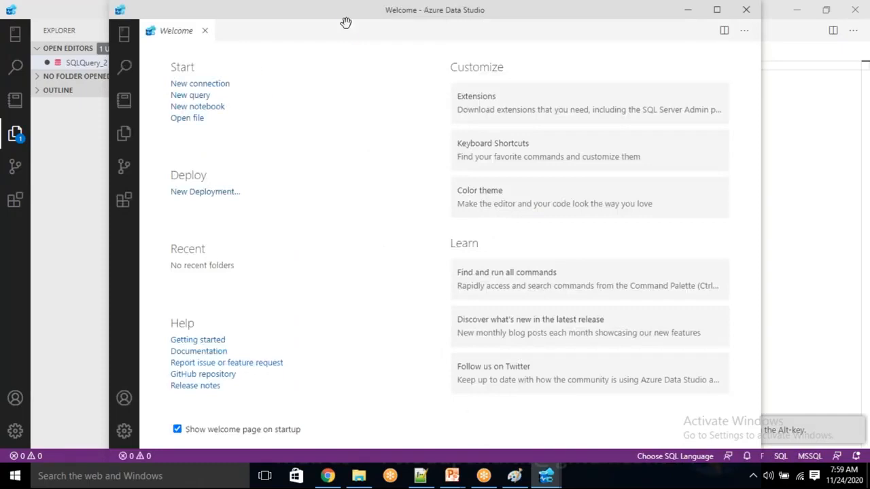
pyautogui.moveTo(334, 8); pyautogui.dragTo(295, 124)
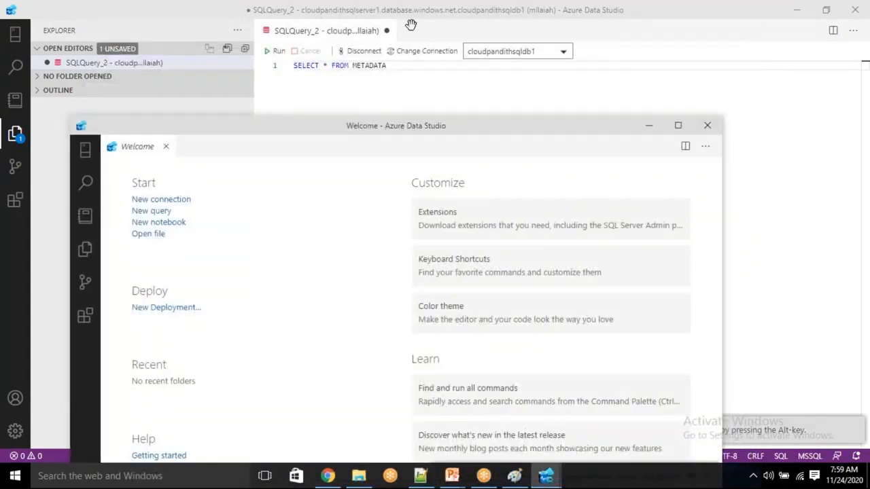
pyautogui.click(678, 126)
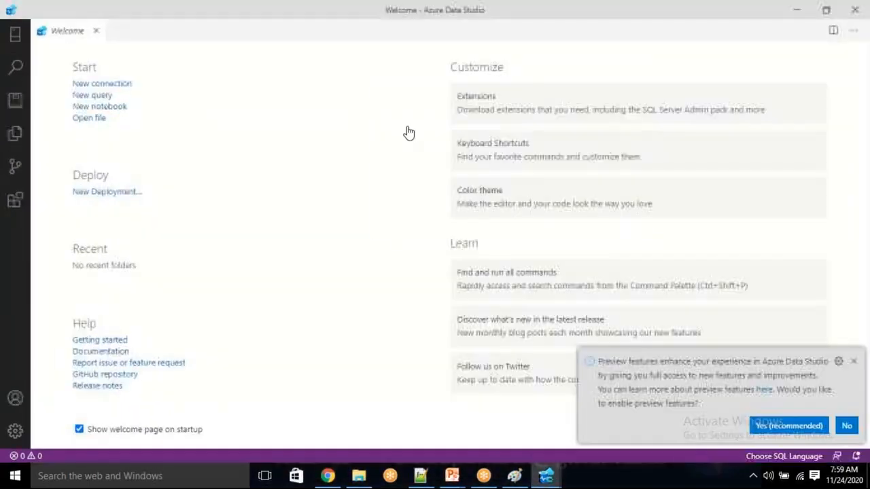
# Step: Connect the new window to cloudpandithsqldb1 using the recent connection details
pyautogui.click(121, 86)
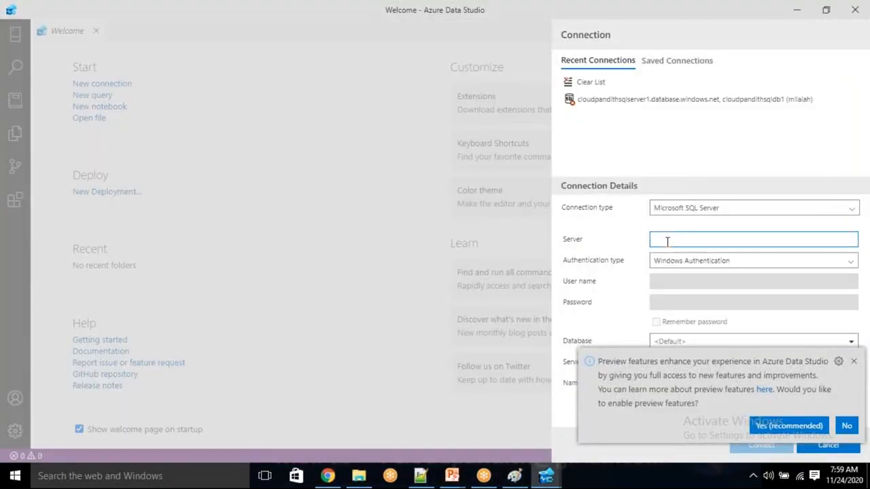
pyautogui.hotkey('ctrl', 'v')
pyautogui.hotkey('ctrl', 'z')
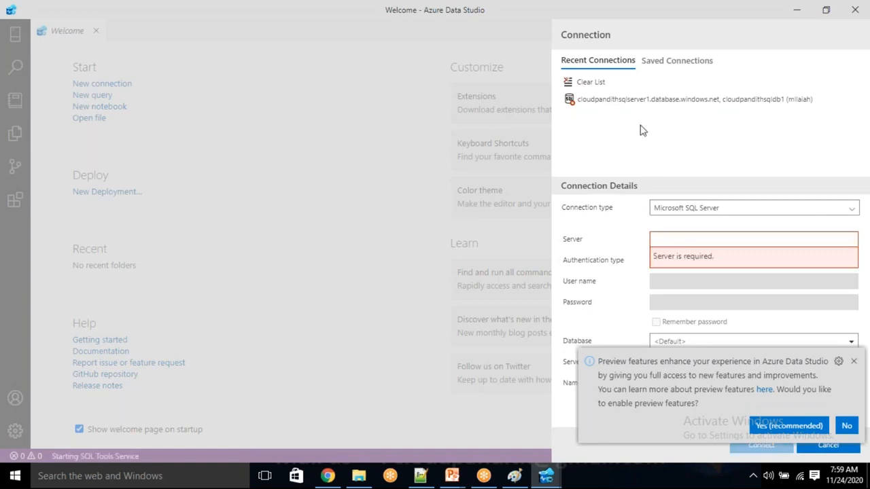
pyautogui.click(607, 101)
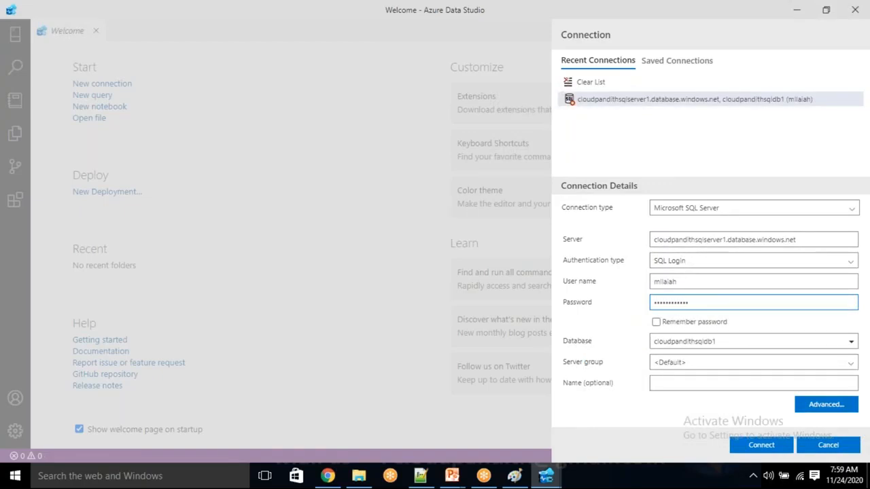
pyautogui.click(768, 449)
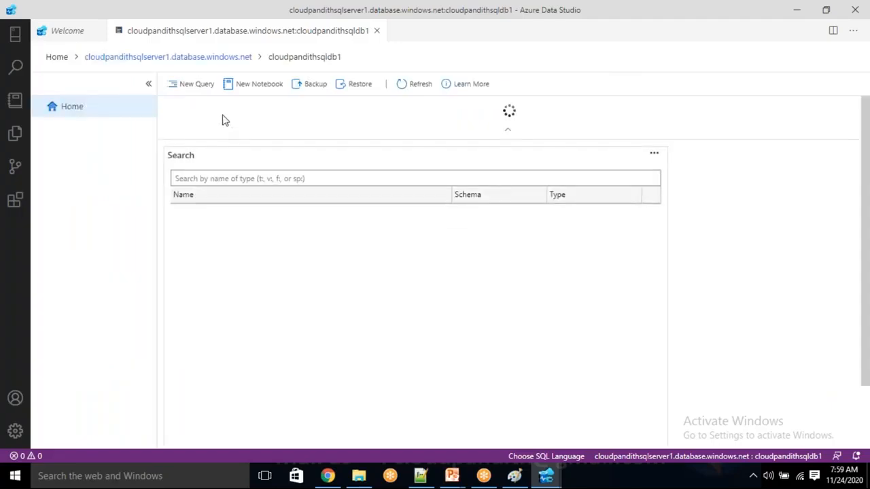
# Step: From the server overview, open cloudpandithsqldb1 and start a new query against it
pyautogui.click(168, 58)
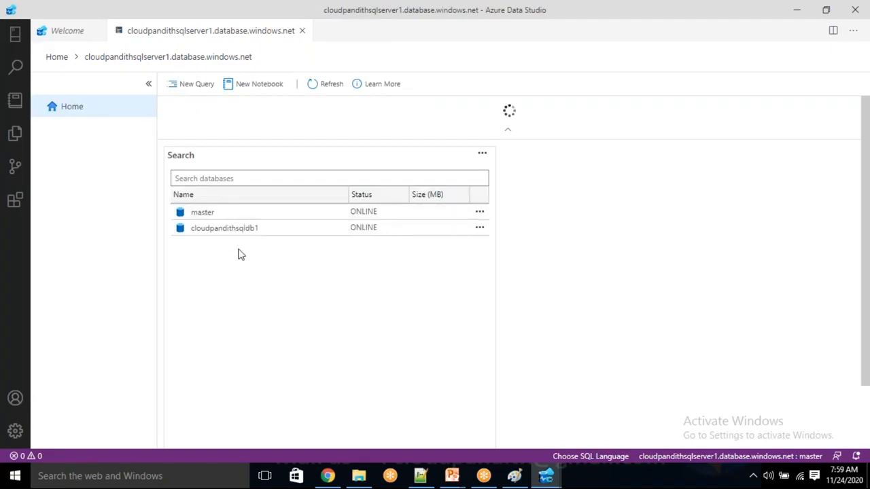
pyautogui.doubleClick(219, 232)
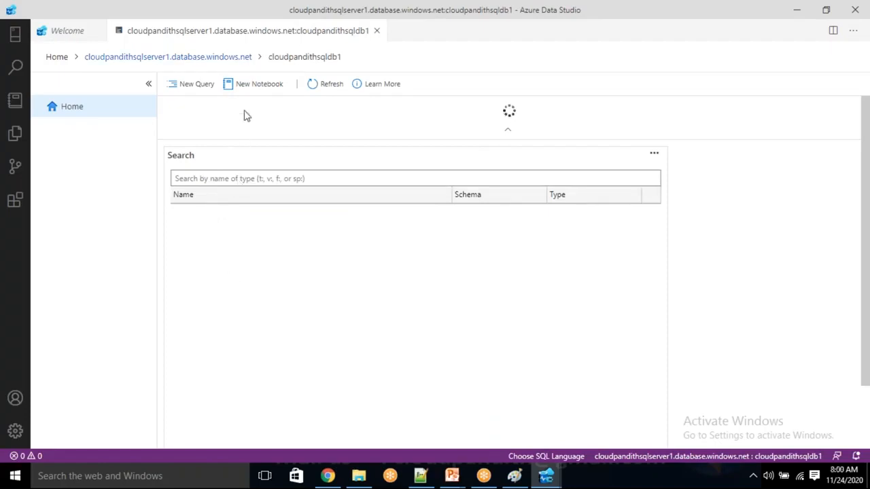
pyautogui.click(191, 87)
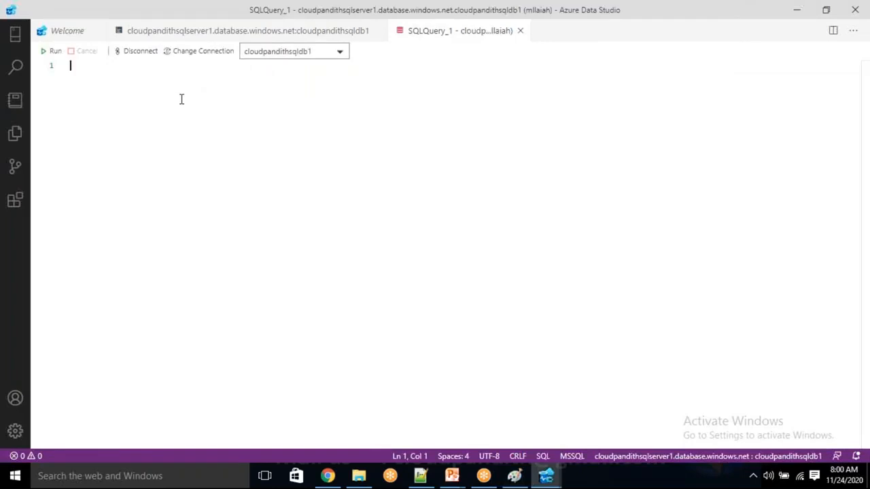
# Step: Type CREATE TABLE METADATA with Sourcecontainer and Sinkcontainer VARCHAR(50) columns
pyautogui.write('CREAT')
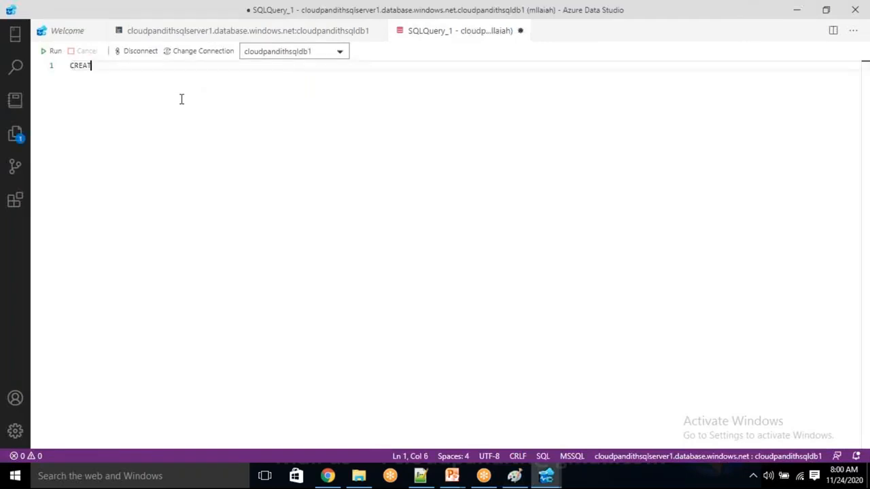
pyautogui.write('E TABLE METADATA ')
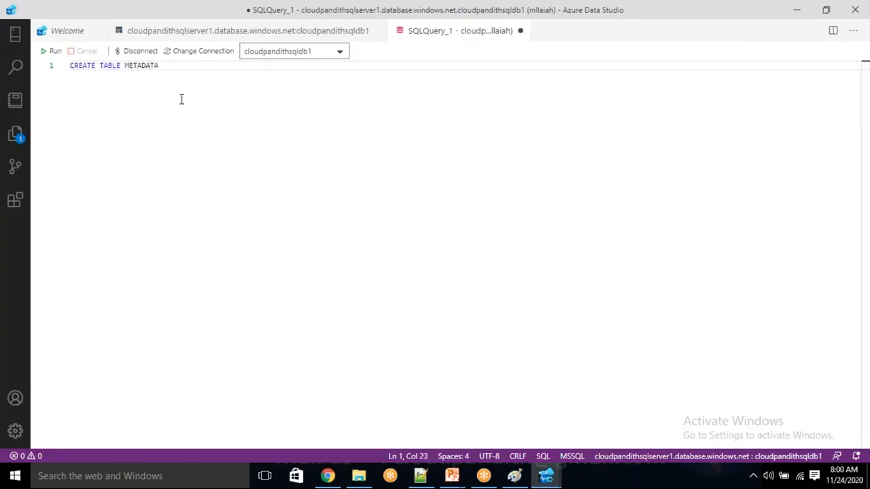
pyautogui.write('()')
pyautogui.write('SOURCE')
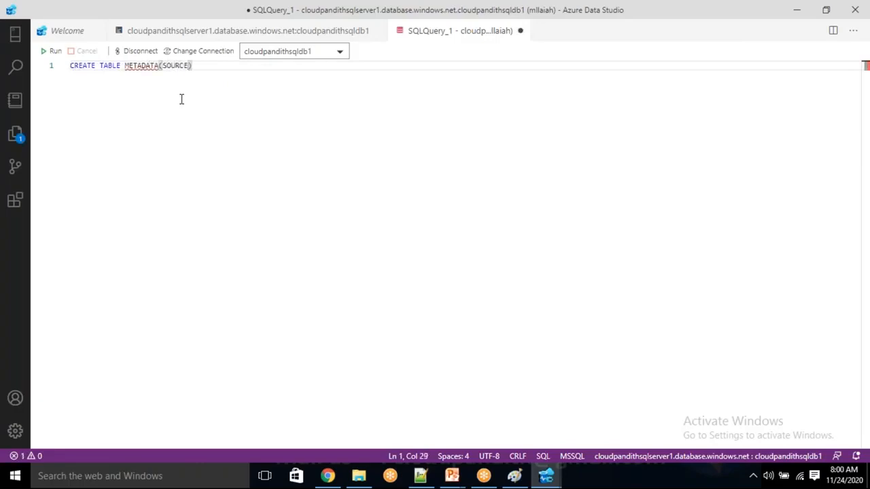
pyautogui.write(' VARCHAR(50)')
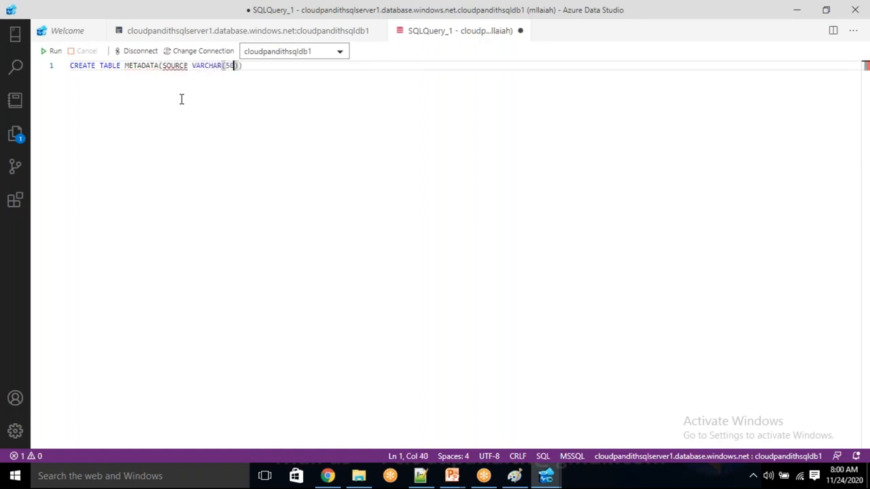
pyautogui.write(',')
pyautogui.write('SINK')
pyautogui.write(' VARAHCRA')
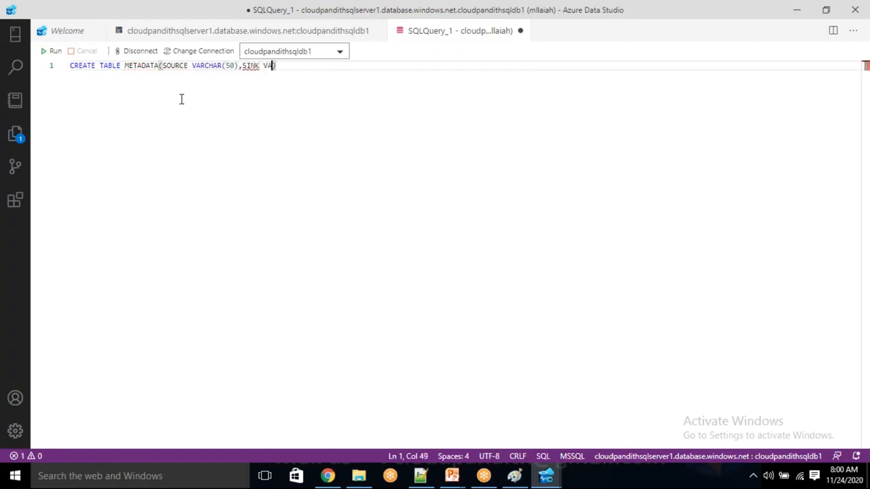
pyautogui.write('(50)')
pyautogui.click(189, 65)
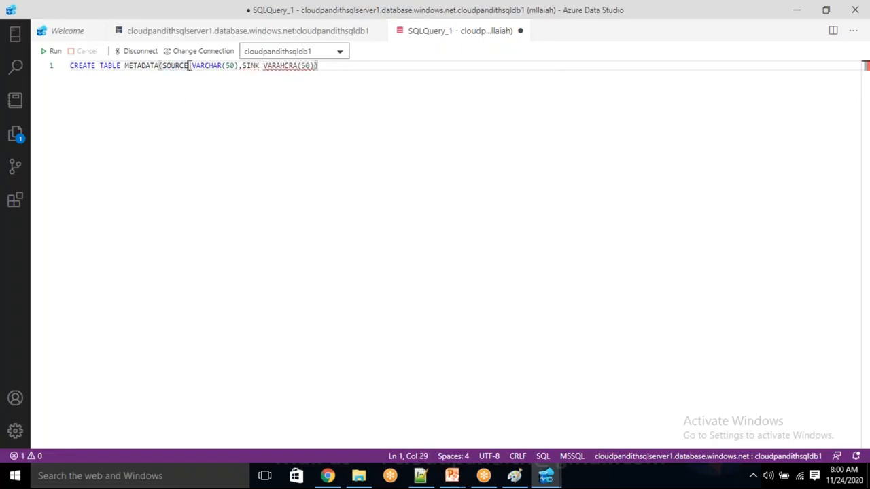
pyautogui.press('BackSpace')
pyautogui.press('BackSpace')
pyautogui.press('BackSpace')
pyautogui.press('BackSpace')
pyautogui.press('BackSpace')
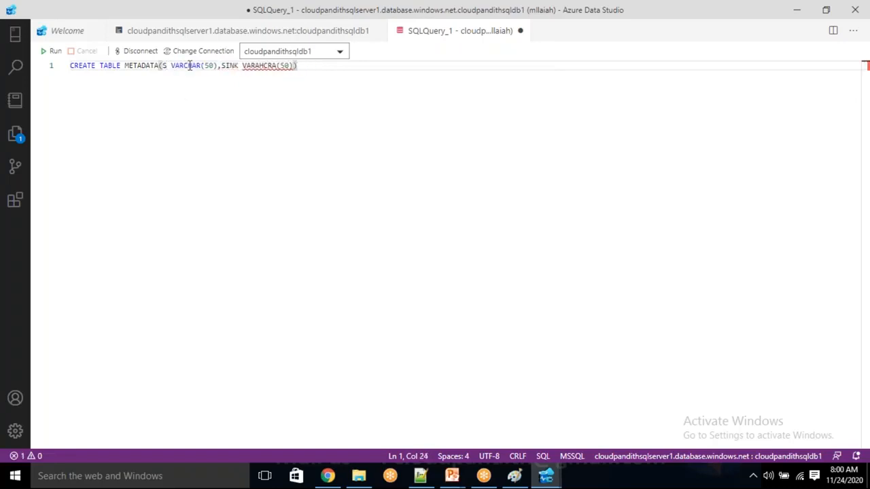
pyautogui.write('container')
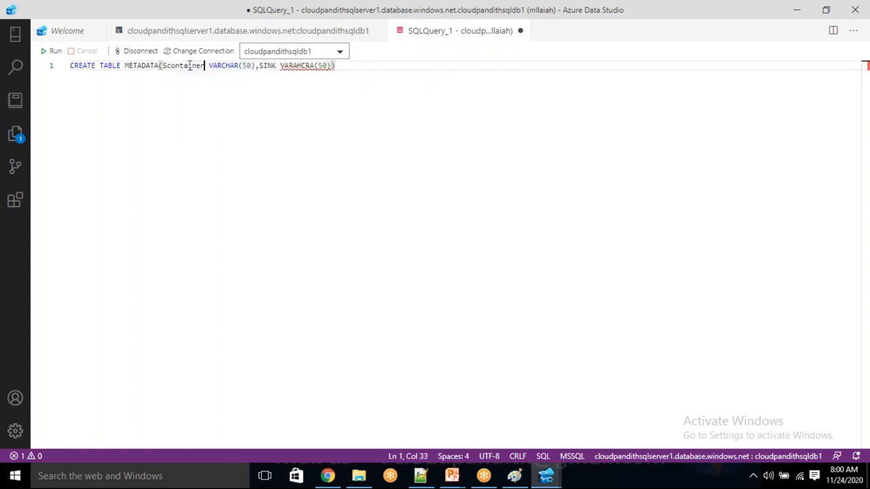
pyautogui.click(278, 65)
pyautogui.press('BackSpace')
pyautogui.press('BackSpace')
pyautogui.press('BackSpace')
pyautogui.write('container')
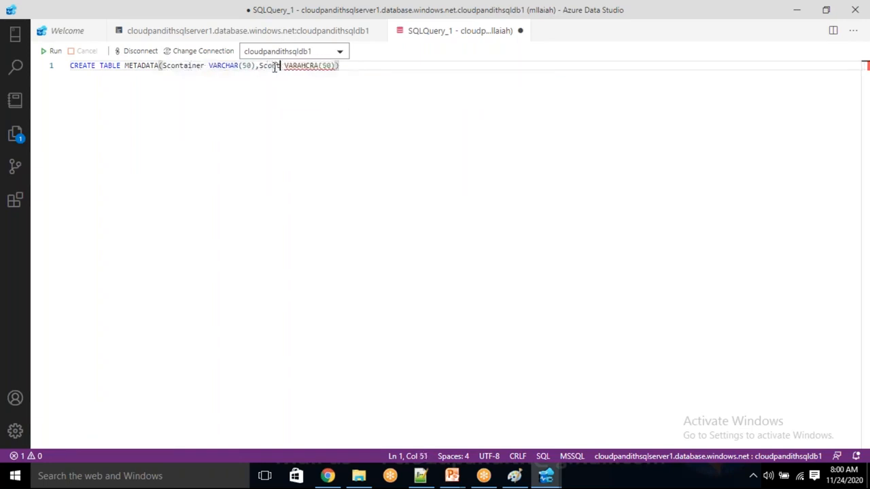
pyautogui.press('Left')
pyautogui.press('Left')
pyautogui.press('Left')
pyautogui.press('Left')
pyautogui.press('Left')
pyautogui.press('Left')
pyautogui.press('Left')
pyautogui.press('Right')
pyautogui.press('Right')
pyautogui.write('ink')
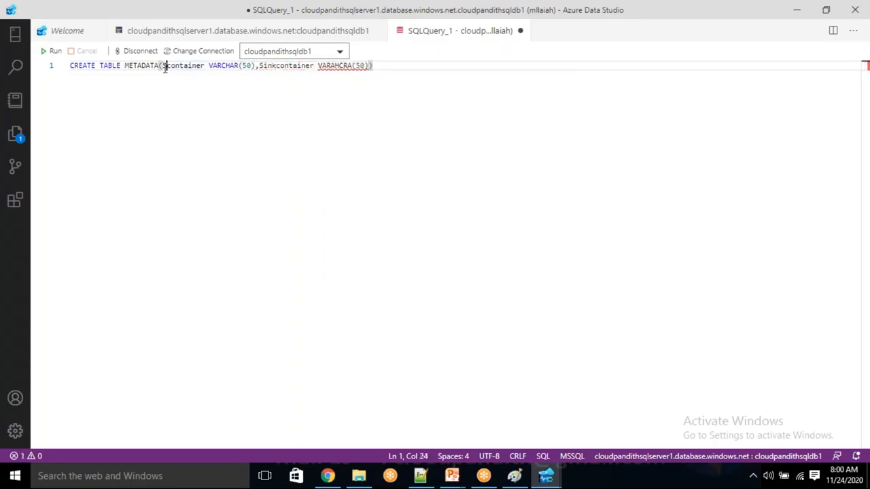
pyautogui.write('ource')
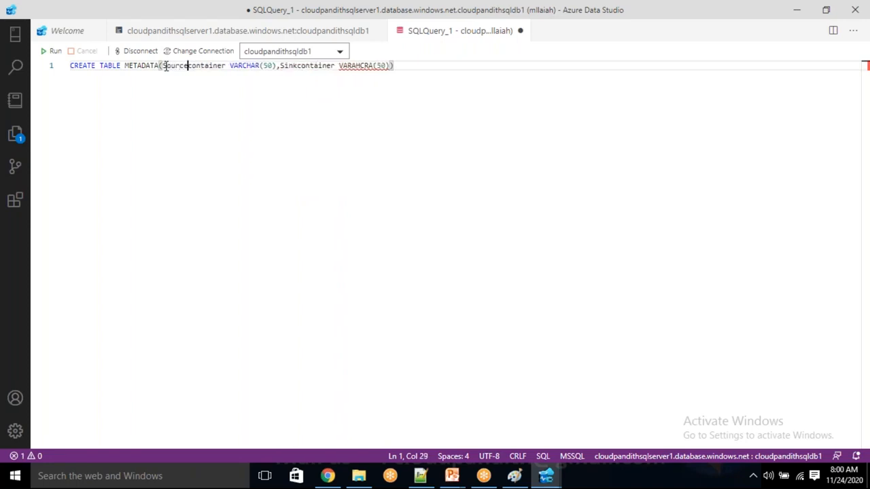
# Step: Add last_processed_value datetime and duration int columns, closing the statement
pyautogui.click(394, 65)
pyautogui.write(';')
pyautogui.write('l')
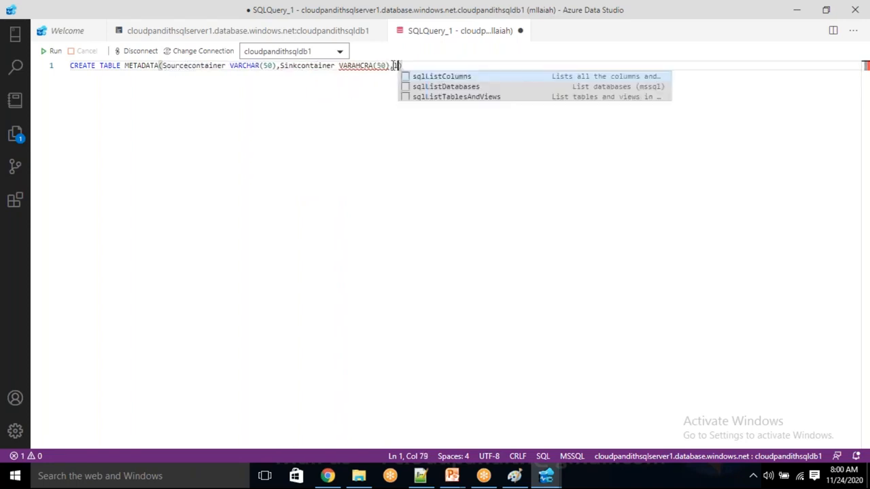
pyautogui.press('BackSpace')
pyautogui.write('L')
pyautogui.press('BackSpace')
pyautogui.write('last')
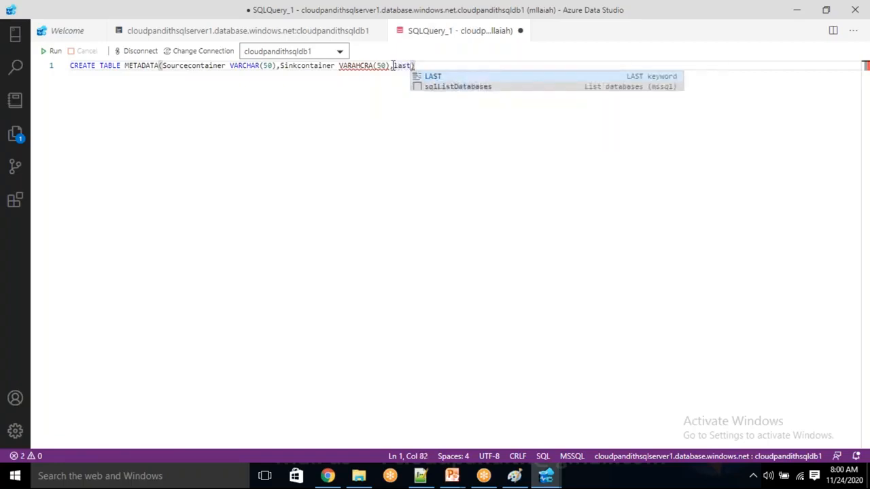
pyautogui.write('_processed_value datetime,.')
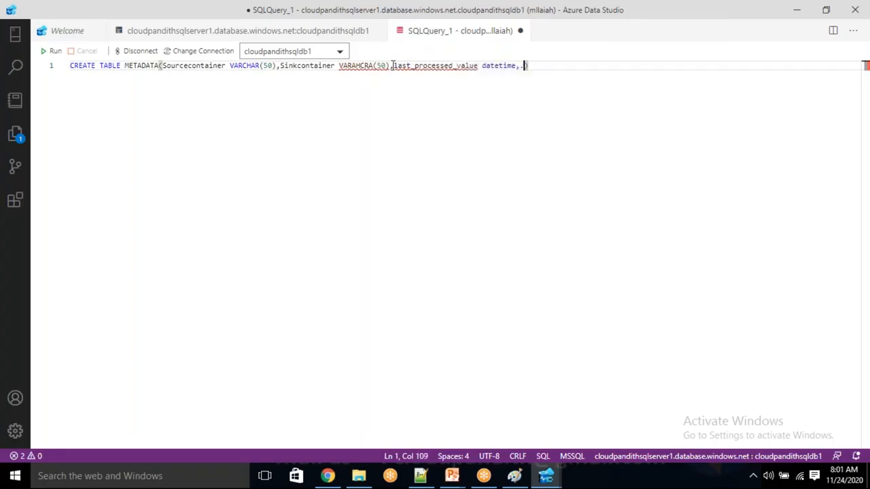
pyautogui.press('BackSpace')
pyautogui.write('duration')
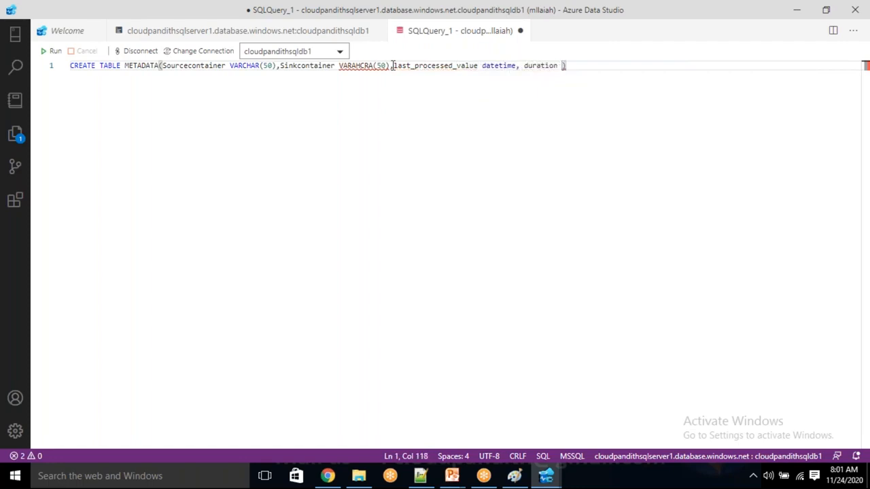
pyautogui.write(' var')
pyautogui.press('BackSpace')
pyautogui.press('BackSpace')
pyautogui.press('BackSpace')
pyautogui.write('int)')
pyautogui.press('Return')
pyautogui.write("insert into metadata values('csvdata'")
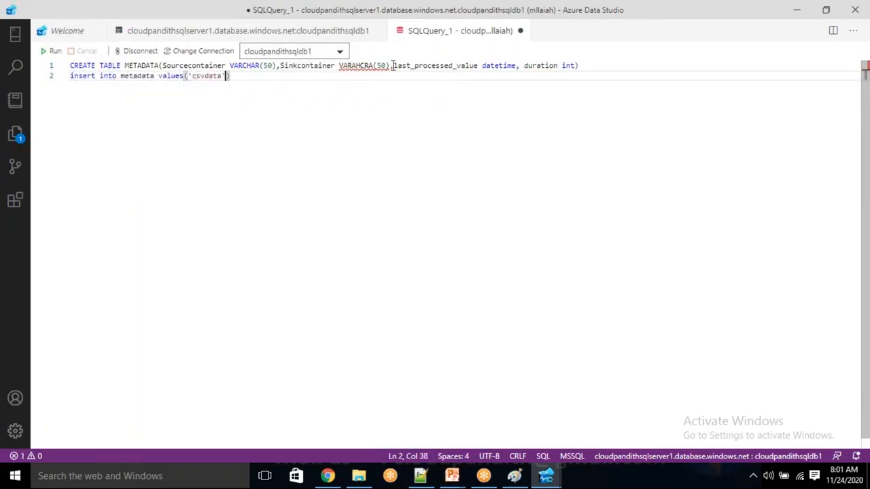
pyautogui.write(",'")
pyautogui.write('csvoutpu')
pyautogui.write("'")
pyautogui.write(',')
pyautogui.write("'")
pyautogui.write('2020-1101')
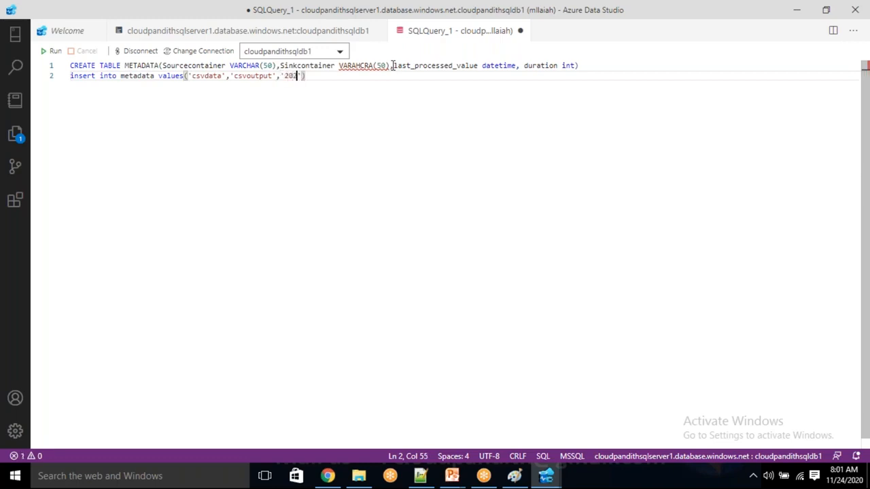
pyautogui.press('BackSpace')
pyautogui.press('BackSpace')
pyautogui.write('-24 1')
pyautogui.press('BackSpace')
pyautogui.write("07:52:00'")
pyautogui.write(',')
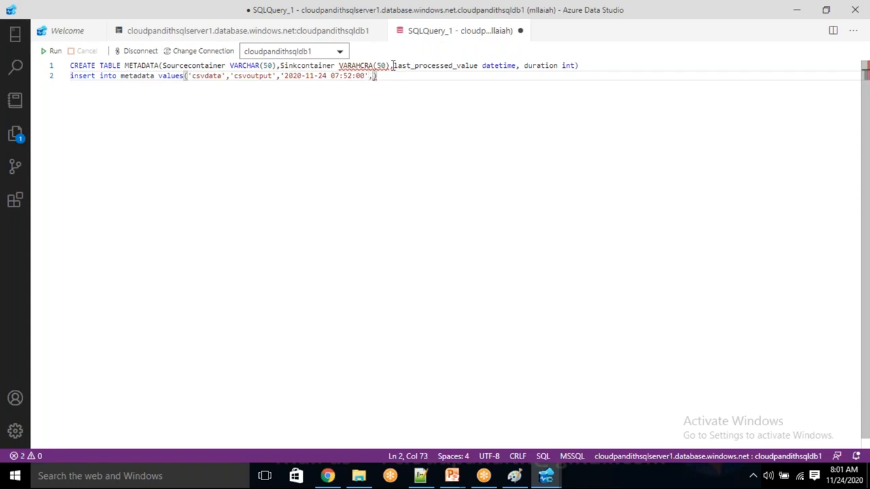
pyautogui.write('5')
# Step: Change the csvdata row's duration value from 10 to 5
pyautogui.press('Left')
pyautogui.press('Left')
pyautogui.press('Right')
pyautogui.press('BackSpace')
pyautogui.press('BackSpace')
pyautogui.write('5')
pyautogui.press('Right')
pyautogui.press('Return')
pyautogui.write('insert into metadata')
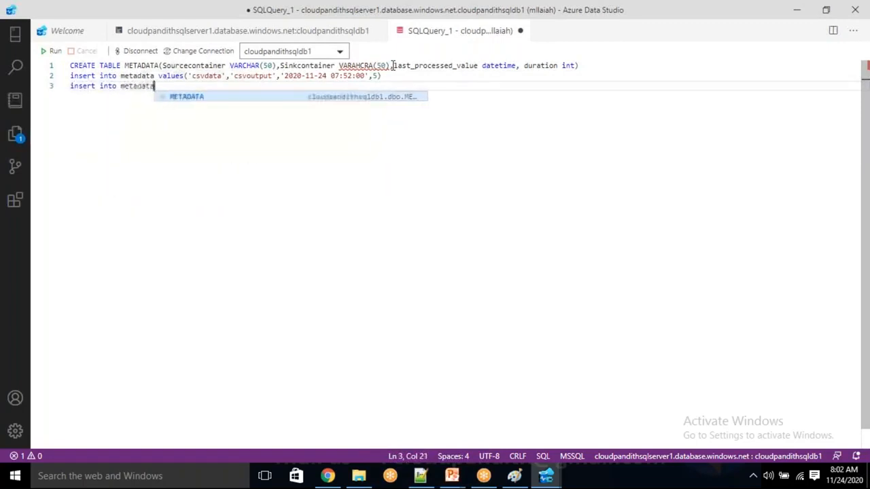
pyautogui.write(' values')
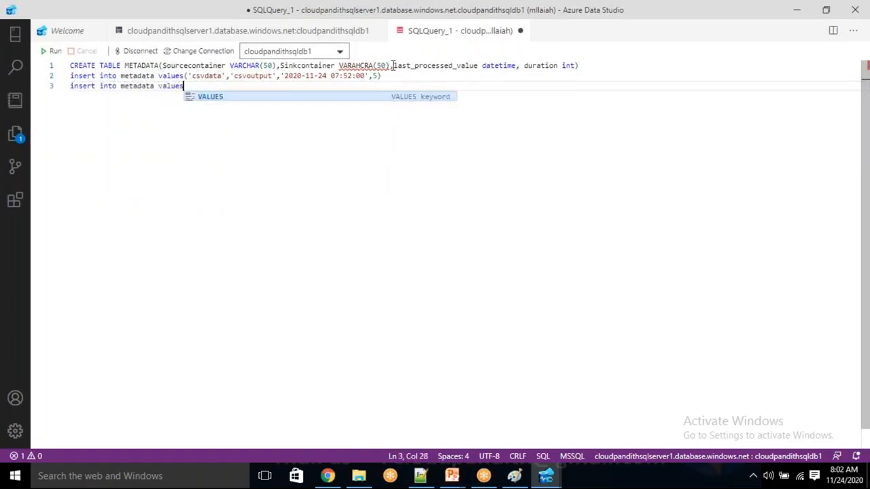
pyautogui.write("(''")
pyautogui.press('Up')
pyautogui.press('Left')
pyautogui.press('Down')
pyautogui.write("jsondata'")
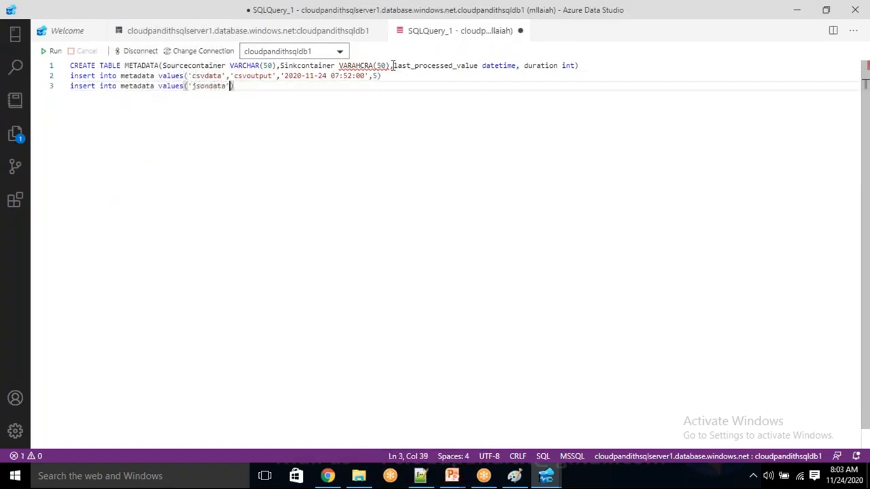
pyautogui.write(",'jsond")
pyautogui.write("utput',")
pyautogui.click(282, 77)
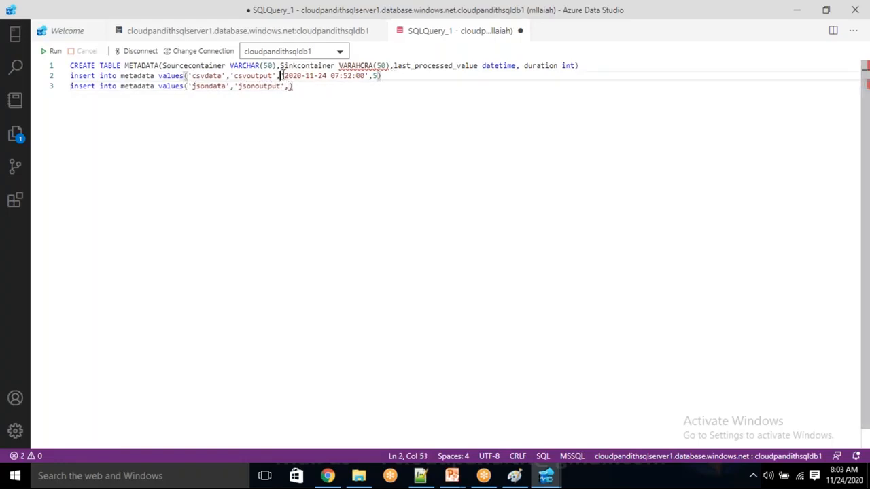
pyautogui.hotkey('shift', 'End')
pyautogui.hotkey('ctrl', 'c')
pyautogui.press('Down')
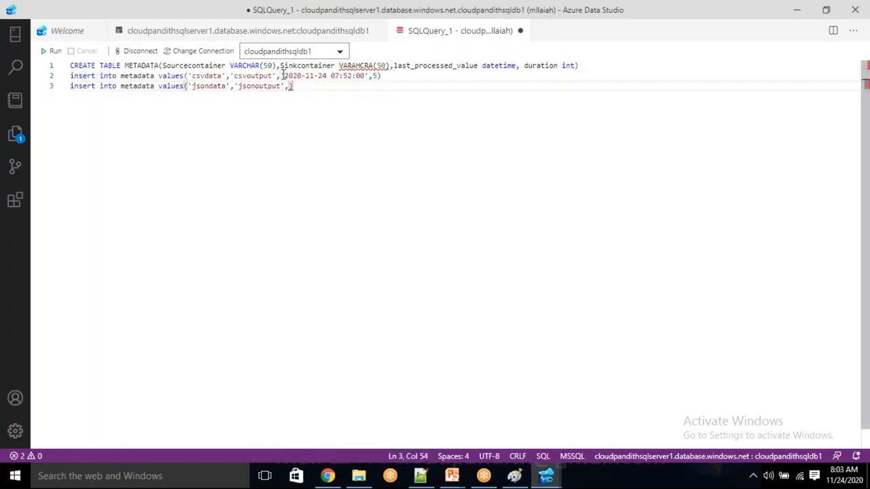
pyautogui.press('BackSpace')
pyautogui.hotkey('ctrl', 'v')
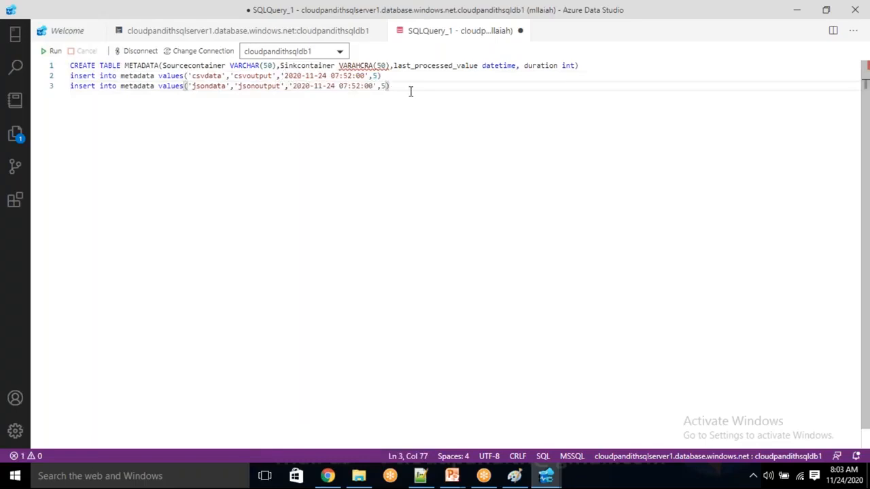
# Step: Duplicate the jsondata insert line as a fourth line
pyautogui.press('Return')
pyautogui.press('Up')
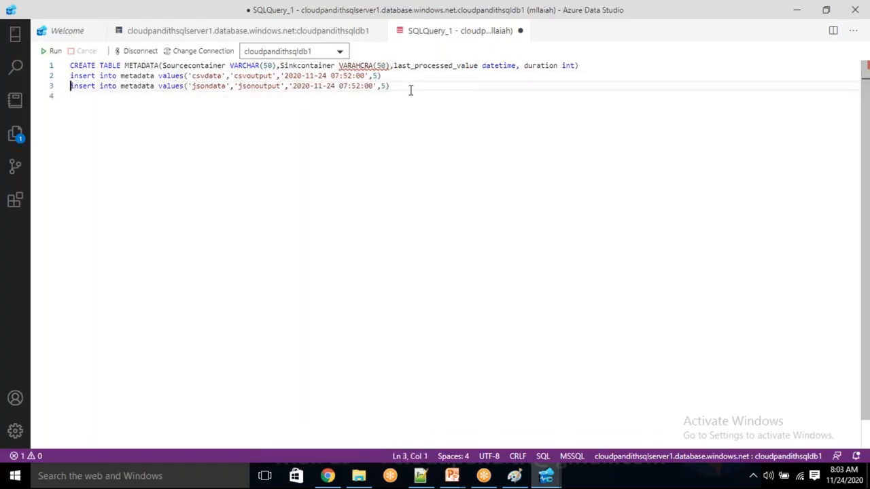
pyautogui.hotkey('shift', 'End')
pyautogui.hotkey('ctrl', 'c')
pyautogui.press('End')
pyautogui.press('Down')
pyautogui.hotkey('ctrl', 'v')
# Step: Rename the duplicated row's source and sink to avrodata and avrooutput
pyautogui.press('Left')
pyautogui.press('Left')
pyautogui.press('Left')
pyautogui.press('Left')
pyautogui.press('Left')
pyautogui.press('Left')
pyautogui.press('Left')
pyautogui.press('Left')
pyautogui.press('Left')
pyautogui.press('Left')
pyautogui.press('Left')
pyautogui.press('Left')
pyautogui.press('Left')
pyautogui.press('Left')
pyautogui.press('Left')
pyautogui.press('Left')
pyautogui.press('Left')
pyautogui.press('Left')
pyautogui.press('Left')
pyautogui.press('Left')
pyautogui.press('Left')
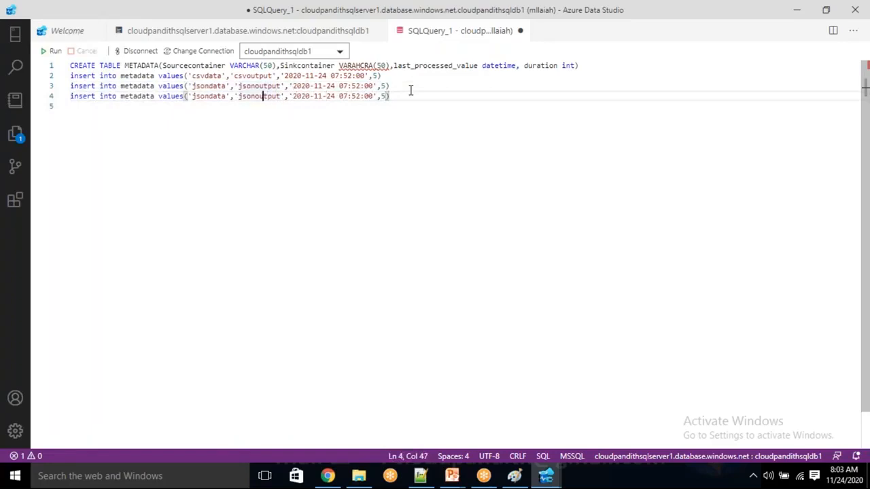
pyautogui.press('Left')
pyautogui.press('BackSpace')
pyautogui.press('BackSpace')
pyautogui.press('BackSpace')
pyautogui.press('BackSpace')
pyautogui.write('av')
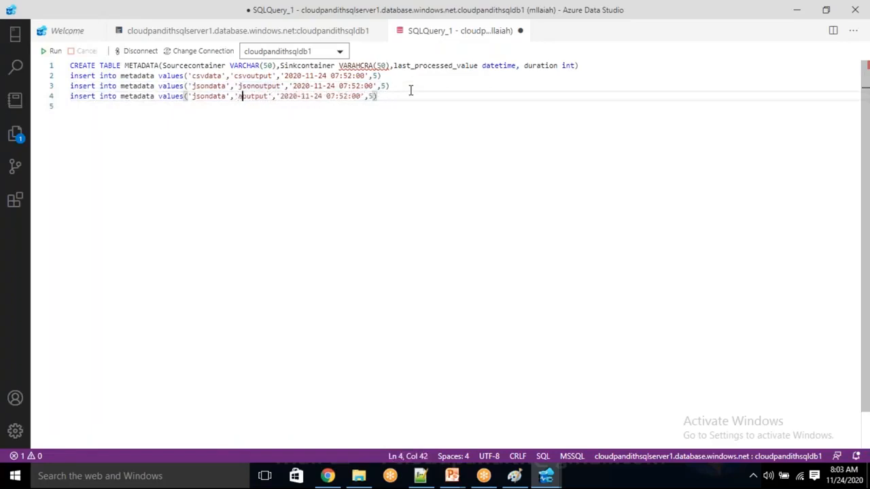
pyautogui.write('ro')
pyautogui.press('Left')
pyautogui.press('Left')
pyautogui.press('Left')
pyautogui.press('Left')
pyautogui.press('Left')
pyautogui.press('Left')
pyautogui.press('Left')
pyautogui.press('Left')
pyautogui.press('Left')
pyautogui.press('Left')
pyautogui.press('Left')
pyautogui.press('Left')
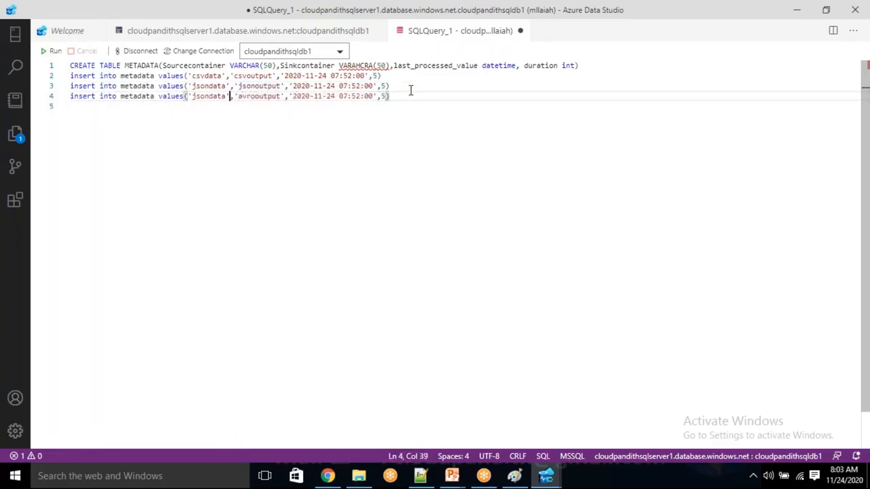
pyautogui.press('Right')
pyautogui.press('BackSpace')
pyautogui.press('BackSpace')
pyautogui.press('BackSpace')
pyautogui.press('BackSpace')
pyautogui.write('av')
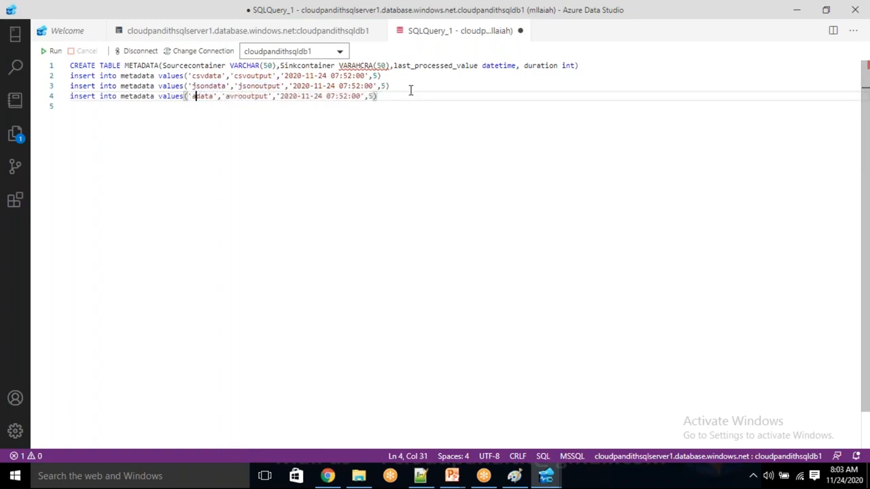
pyautogui.write('ro')
# Step: Run the whole create-table and insert script, which fails on the VARAHCRA type
pyautogui.moveTo(412, 98); pyautogui.dragTo(70, 65)
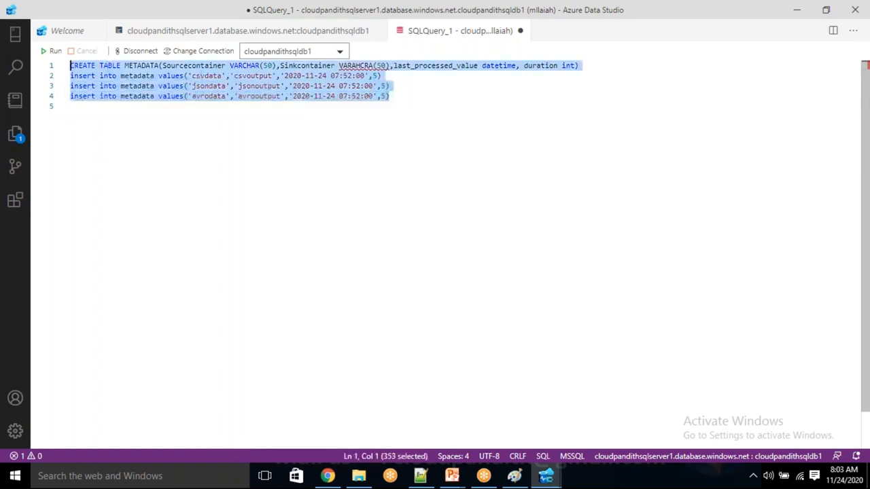
pyautogui.click(55, 52)
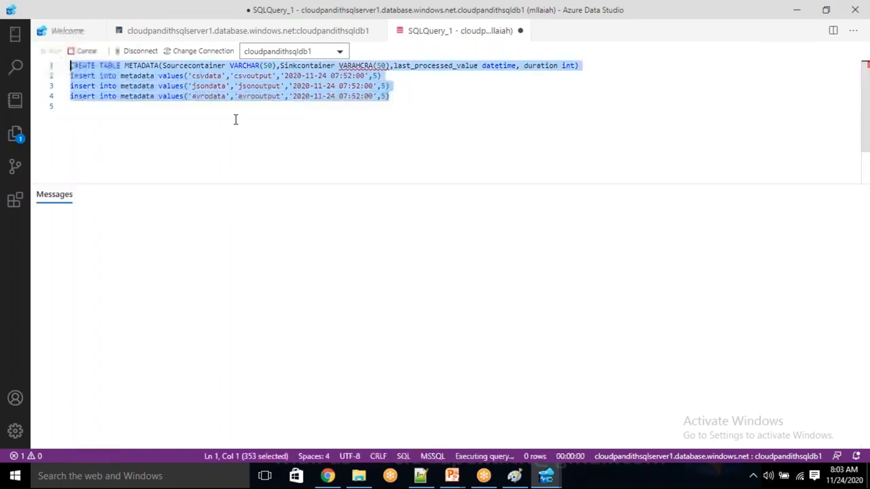
pyautogui.click(371, 142)
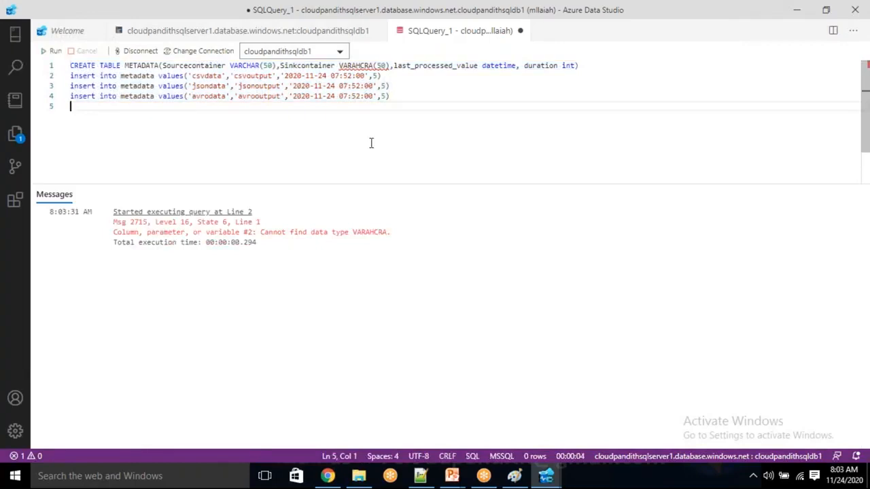
# Step: Correct the Sinkcontainer column type from VARAHCRA to VARCHAR
pyautogui.click(359, 65)
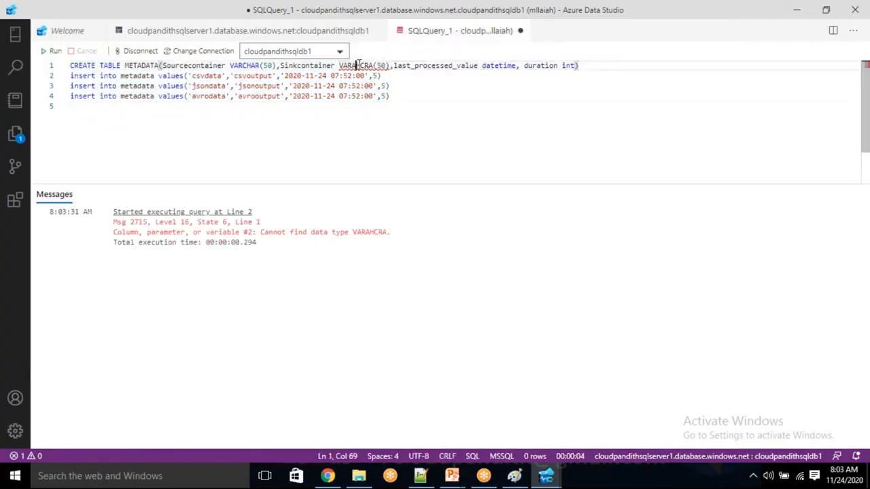
pyautogui.click(364, 65)
pyautogui.click(367, 65)
pyautogui.press('BackSpace')
pyautogui.press('BackSpace')
pyautogui.press('BackSpace')
pyautogui.press('BackSpace')
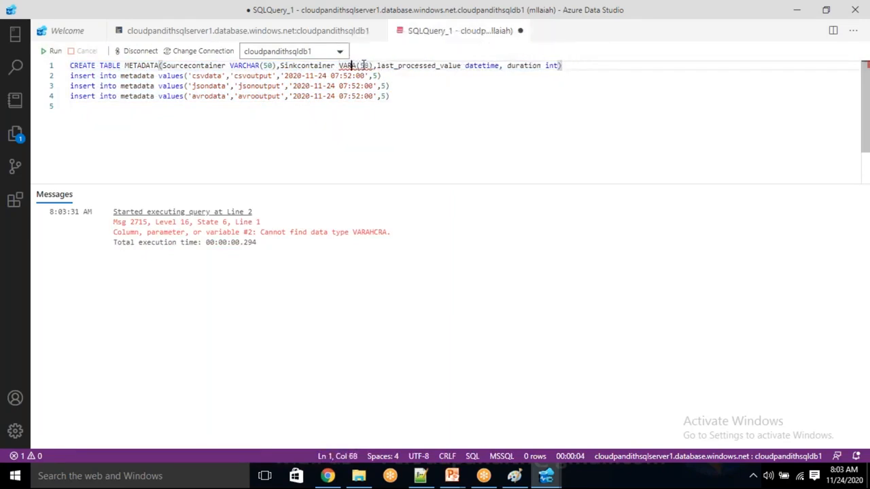
pyautogui.write('CH')
pyautogui.press('Right')
pyautogui.write('R')
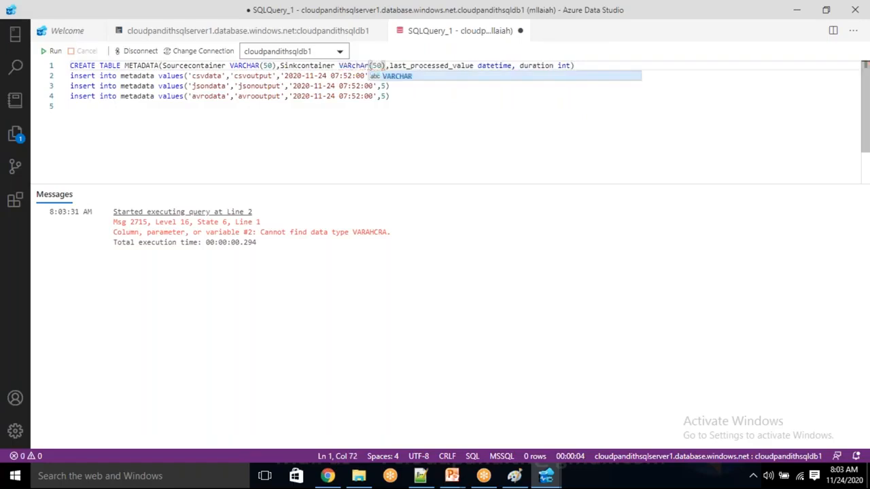
pyautogui.click(408, 107)
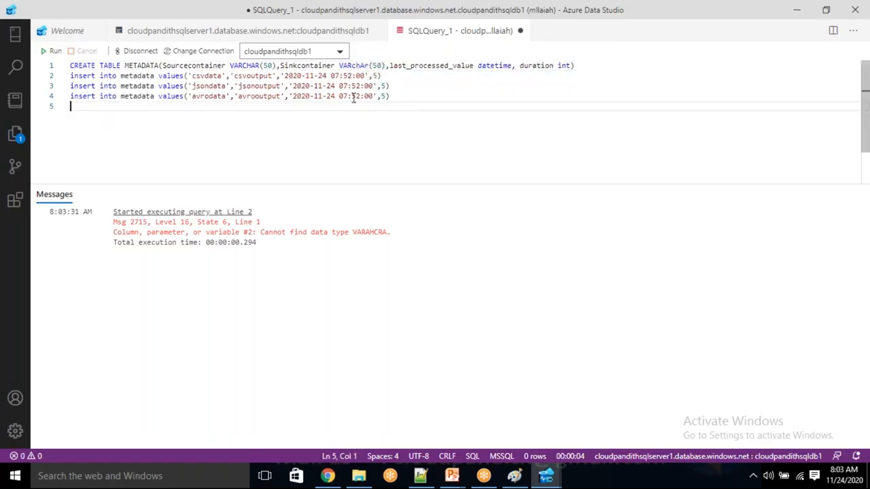
# Step: Rerun the corrected script, creating METADATA with three rows affected
pyautogui.moveTo(414, 107); pyautogui.dragTo(68, 64)
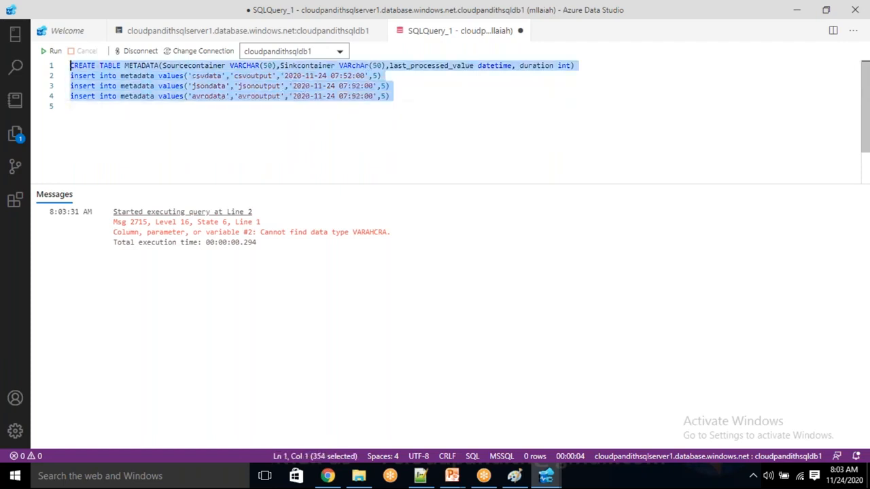
pyautogui.click(54, 51)
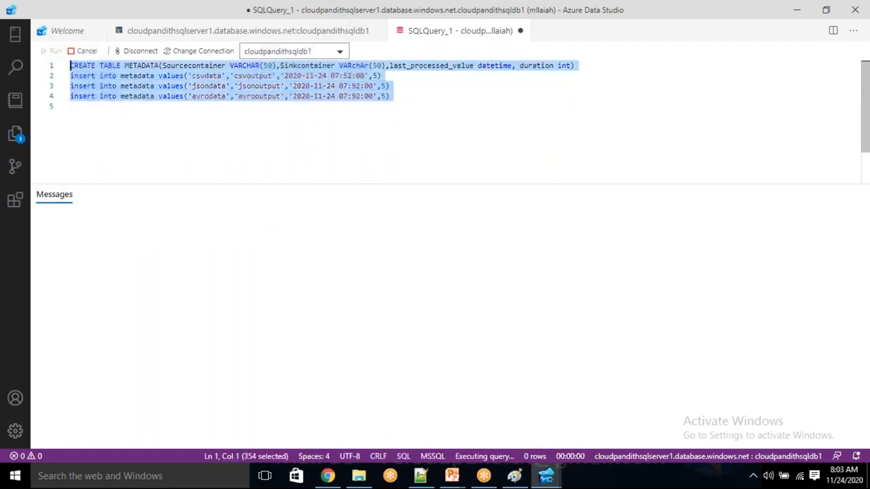
pyautogui.click(313, 121)
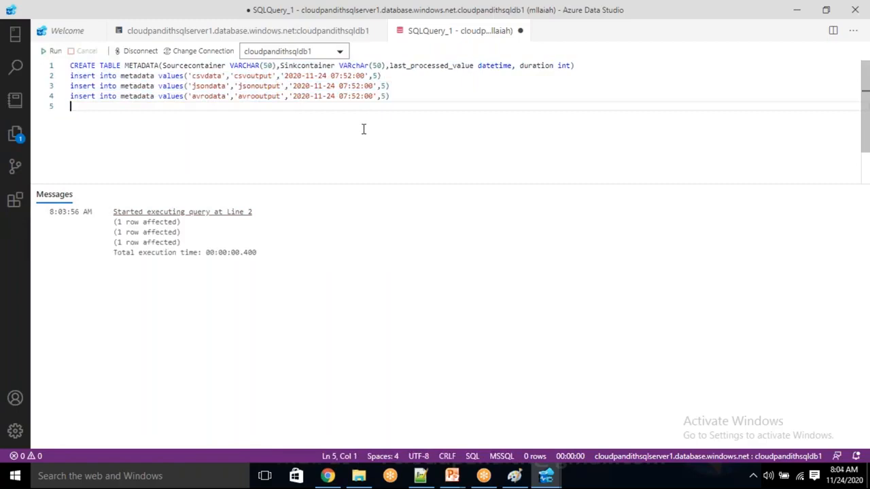
# Step: Replace the script with 'select * from metadata', run it, and bring the Azure portal forward
pyautogui.hotkey('ctrl', 'a')
pyautogui.write('s')
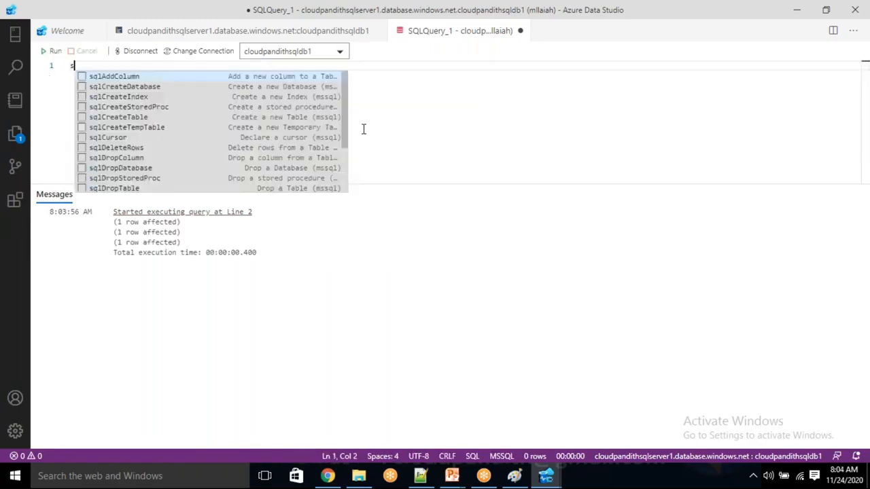
pyautogui.write('elect * from metadata')
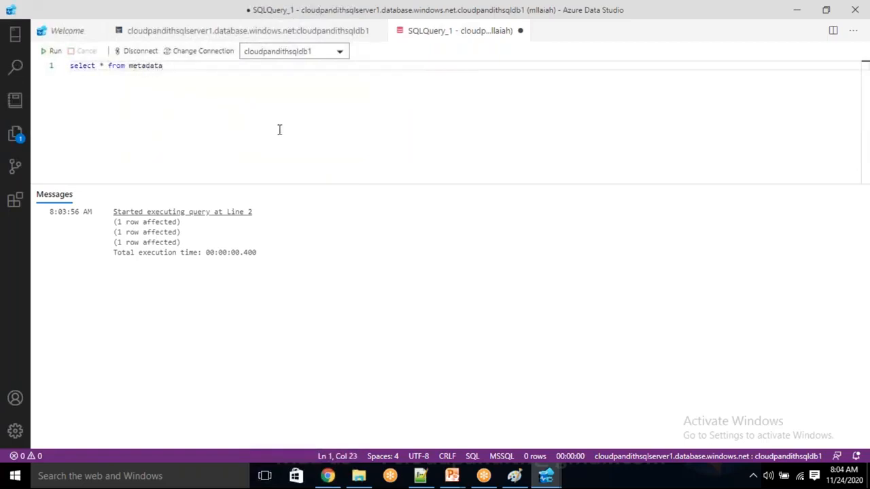
pyautogui.click(51, 51)
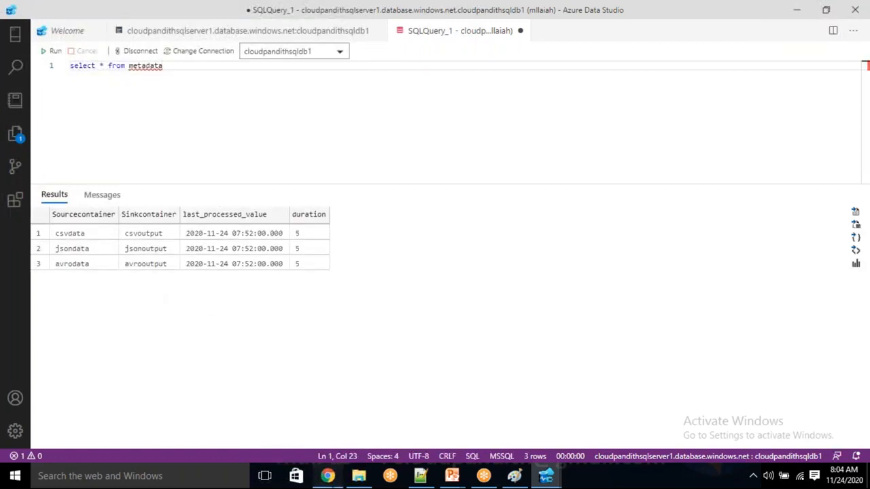
pyautogui.click(336, 475)
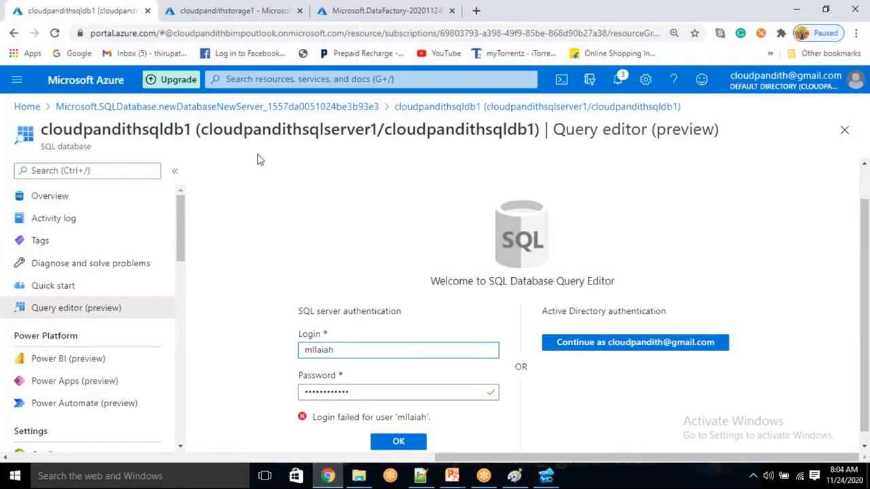
# Step: Check the cloudpandithstorage1 container list, then return to the METADATA query results
pyautogui.click(237, 11)
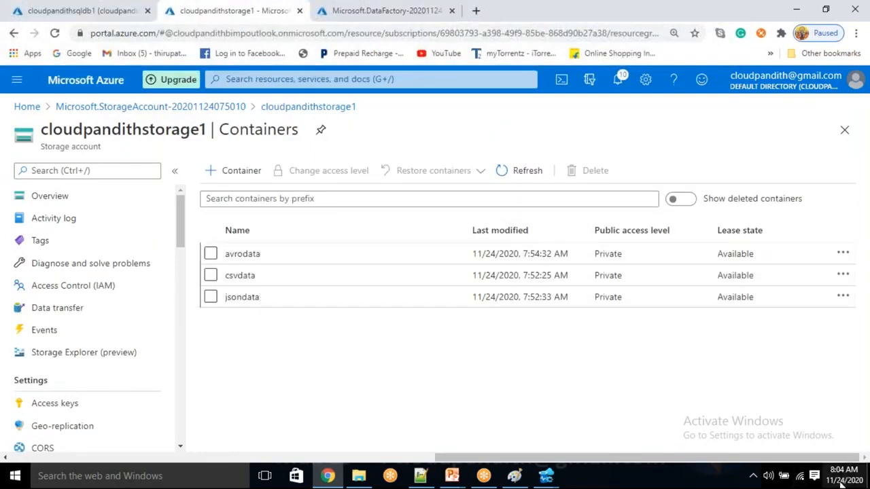
pyautogui.hotkey('alt', 'Tab')
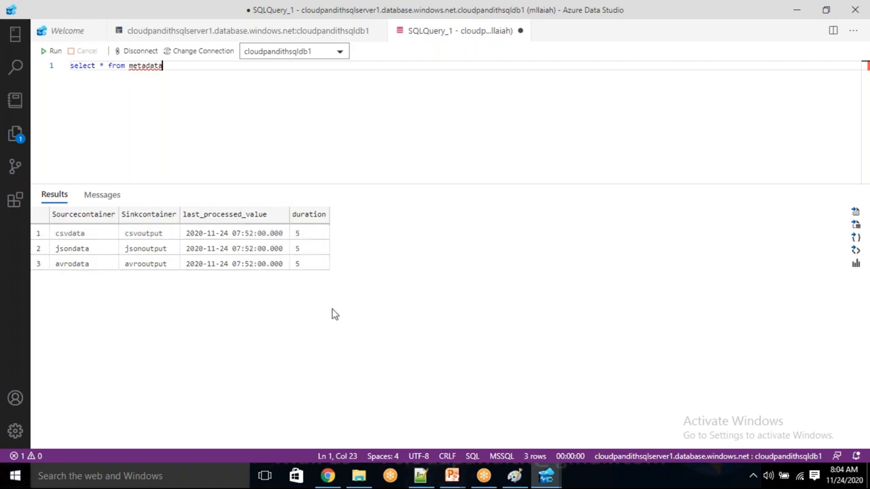
# Step: Switch to the browser and open the avrodata storage container
pyautogui.hotkey('alt', 'Tab')
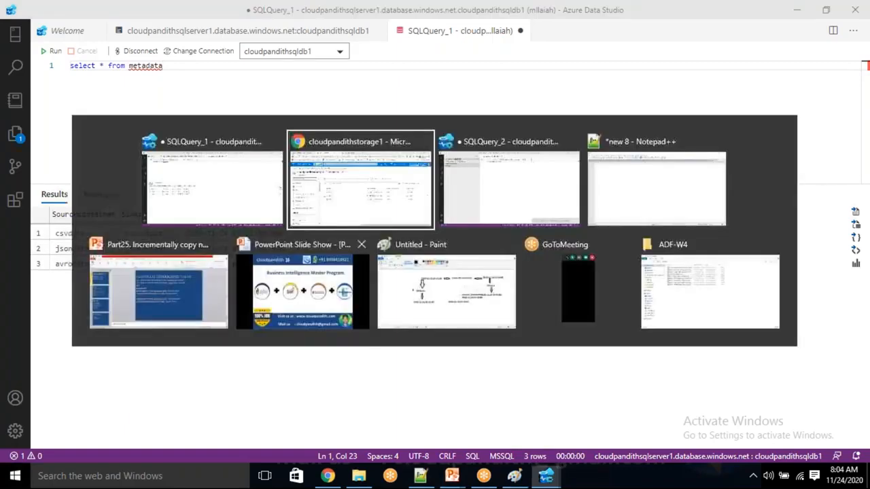
pyautogui.click(263, 259)
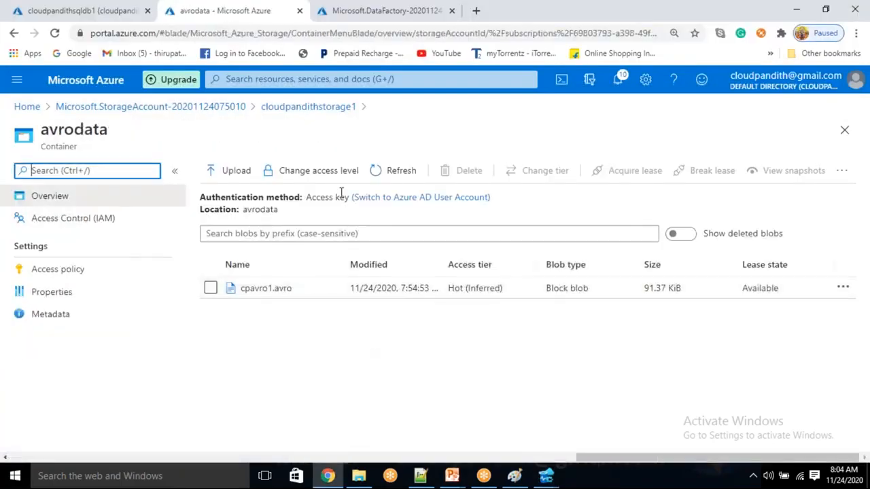
# Step: Upload cpavro2.avro to avrodata and compare its modified time with the original blob
pyautogui.click(236, 170)
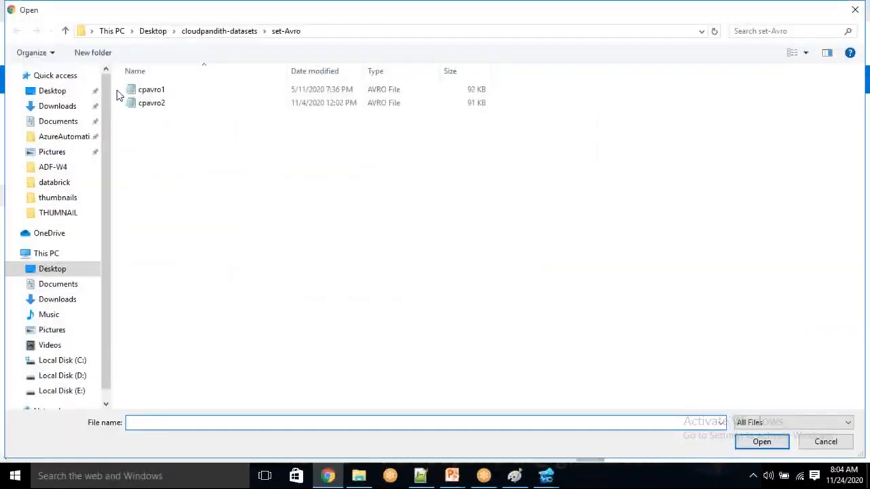
pyautogui.click(144, 103)
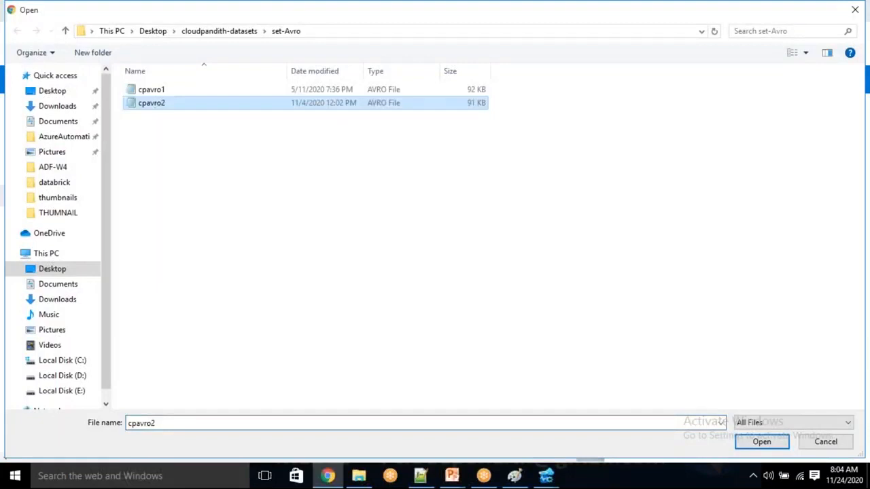
pyautogui.click(746, 443)
pyautogui.click(654, 281)
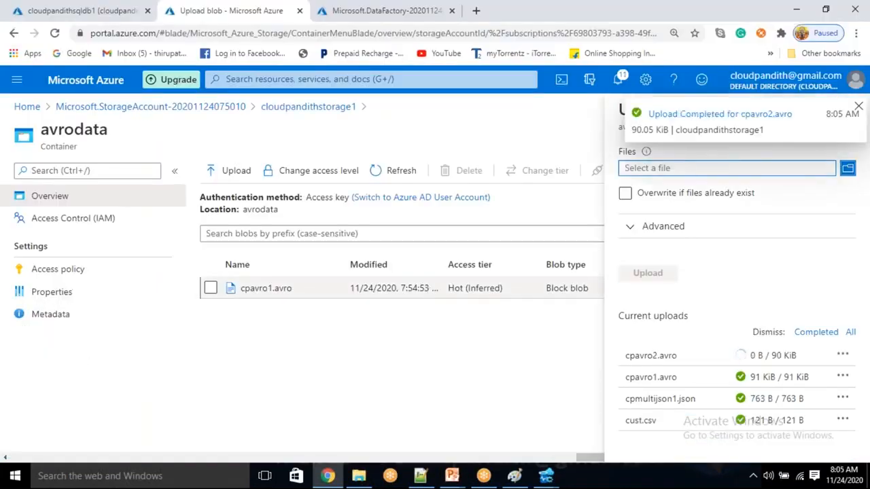
pyautogui.doubleClick(400, 288)
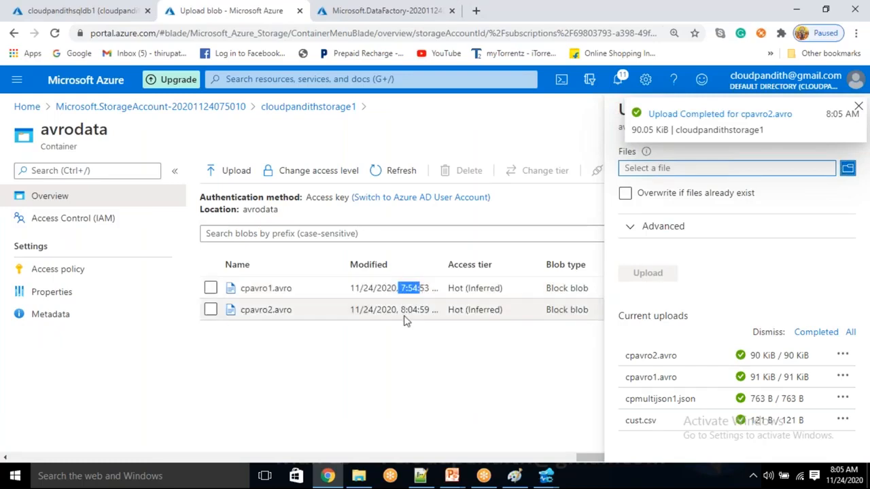
pyautogui.moveTo(402, 310); pyautogui.dragTo(434, 311)
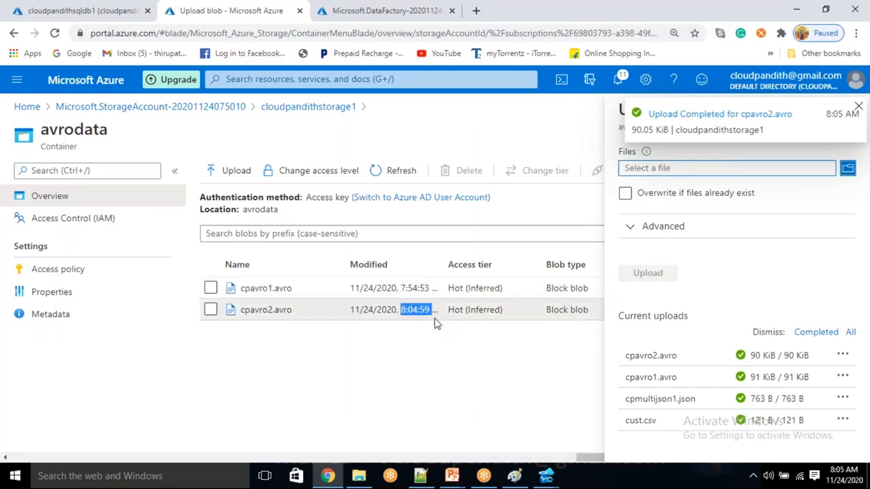
# Step: Upload emp.csv from the set-comma folder into the csvdata container
pyautogui.click(310, 106)
pyautogui.click(295, 276)
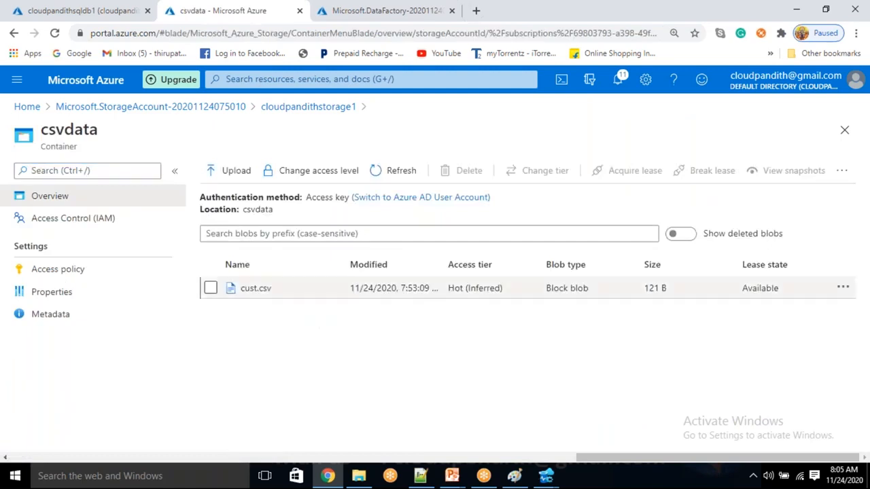
pyautogui.click(230, 169)
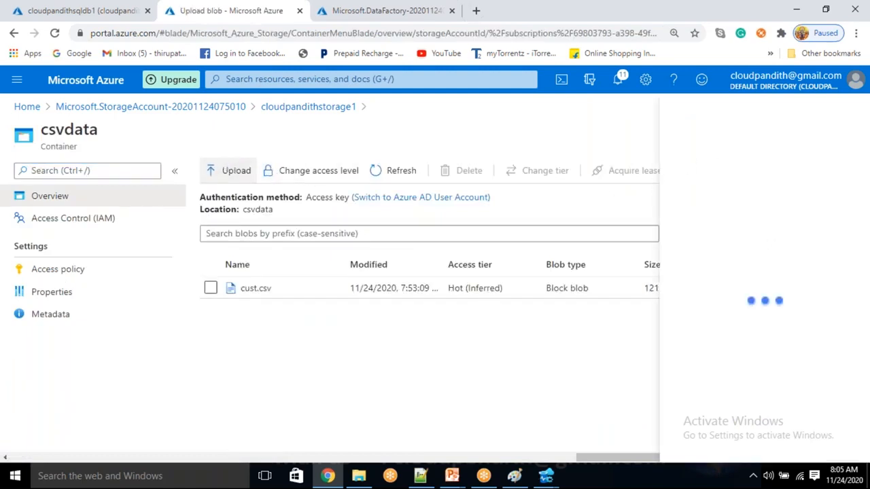
pyautogui.click(718, 169)
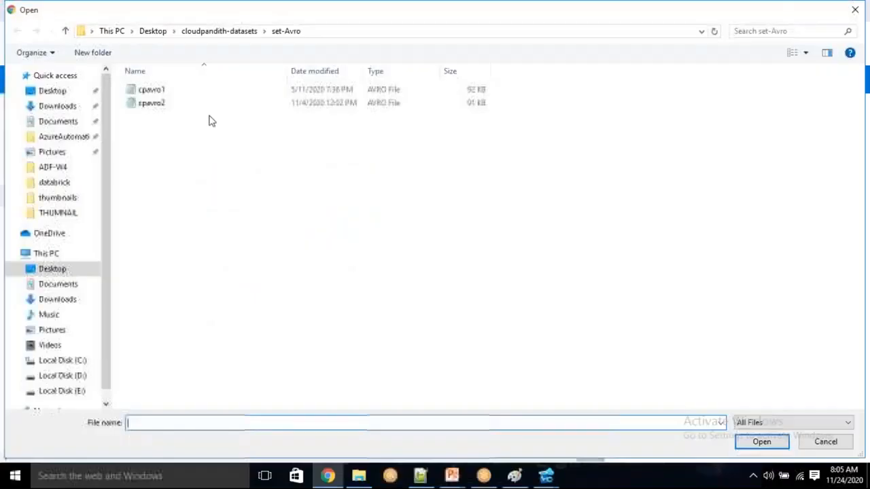
pyautogui.click(232, 35)
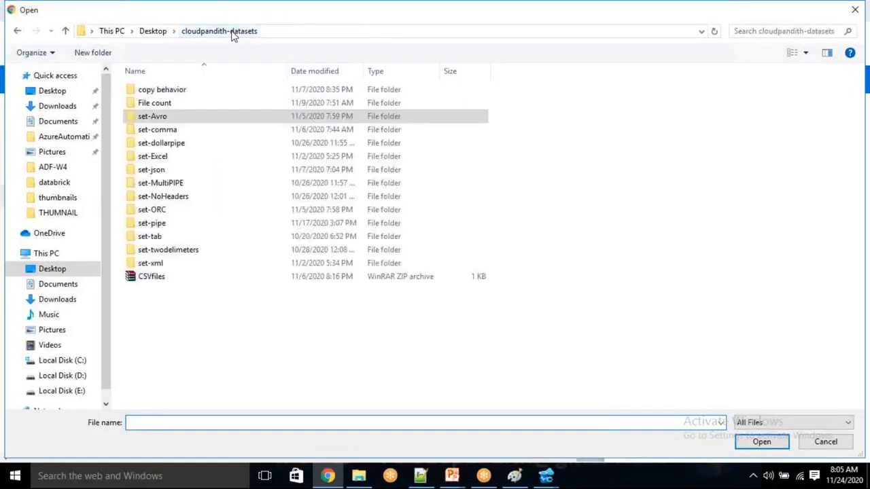
pyautogui.doubleClick(178, 129)
pyautogui.click(171, 106)
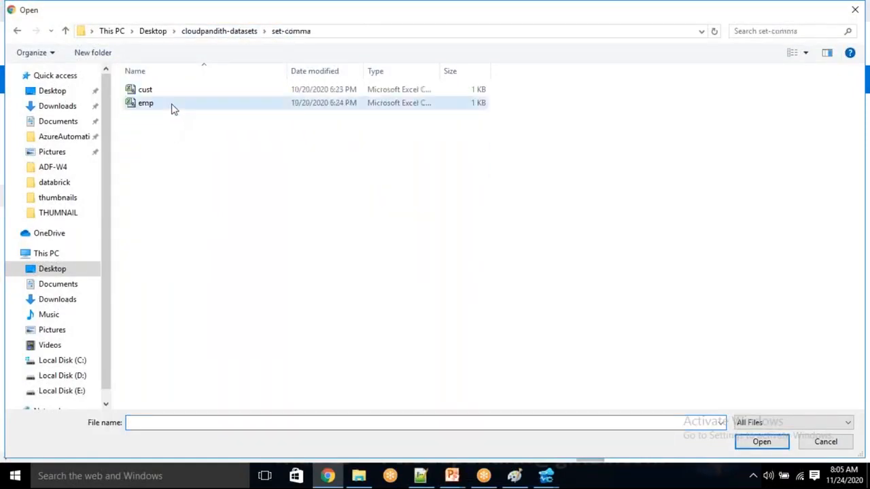
pyautogui.click(762, 443)
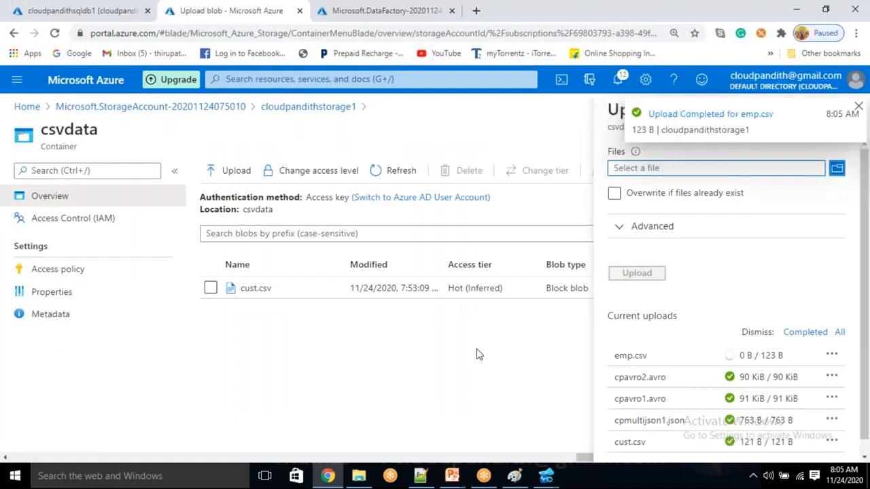
# Step: Upload cpmultijson2.json from the set-json folder into the jsondata container
pyautogui.click(329, 114)
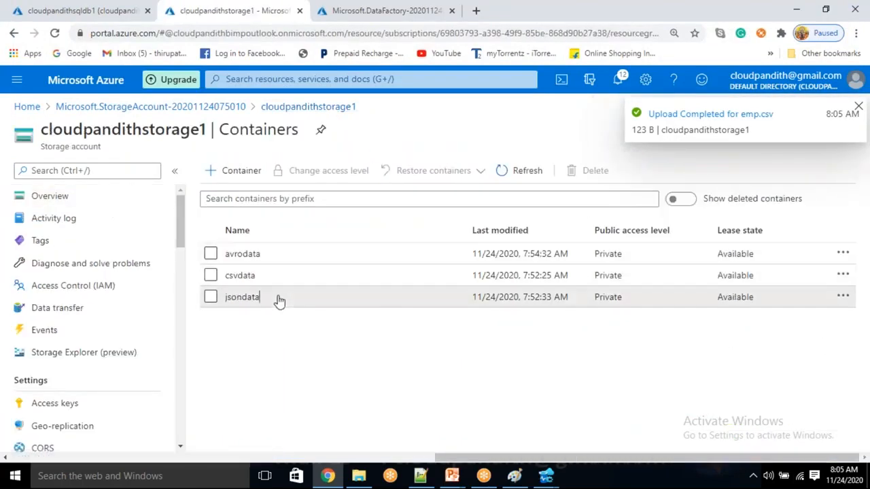
pyautogui.click(278, 300)
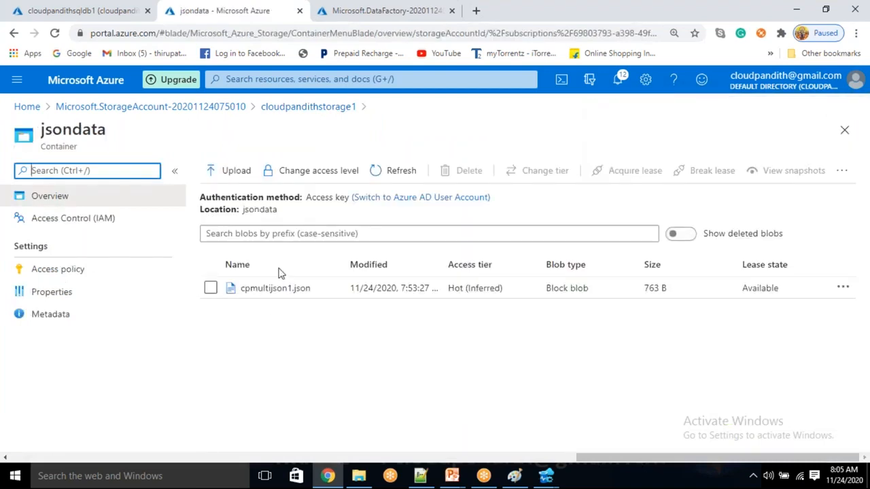
pyautogui.click(249, 174)
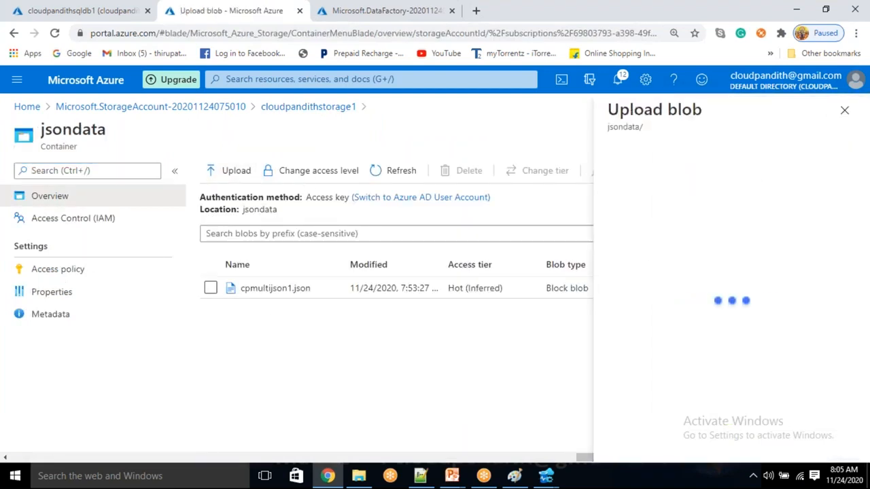
pyautogui.click(748, 169)
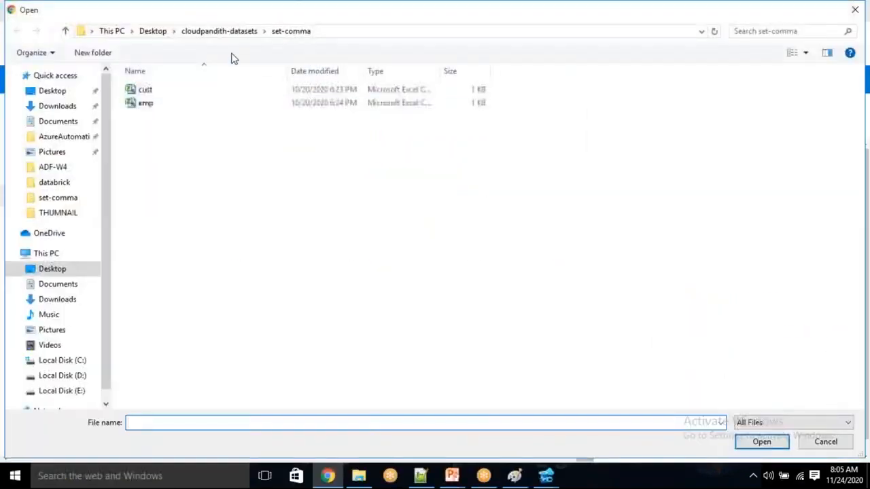
pyautogui.click(251, 31)
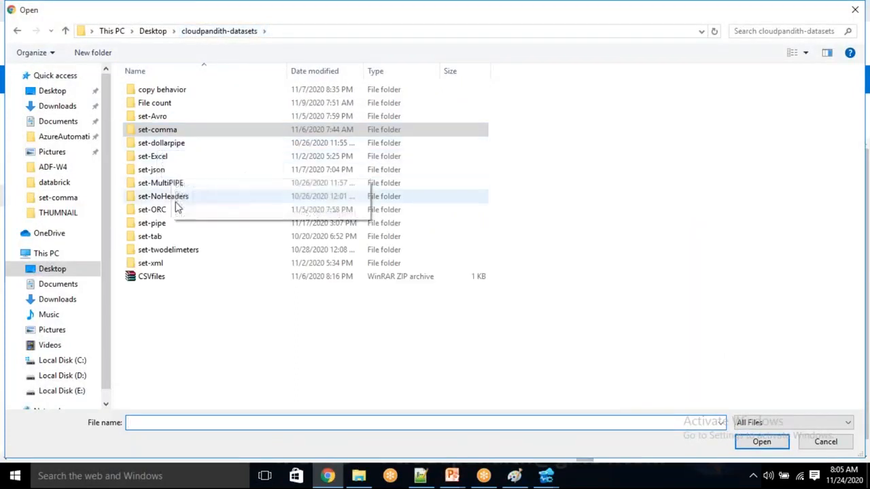
pyautogui.doubleClick(170, 171)
pyautogui.click(171, 171)
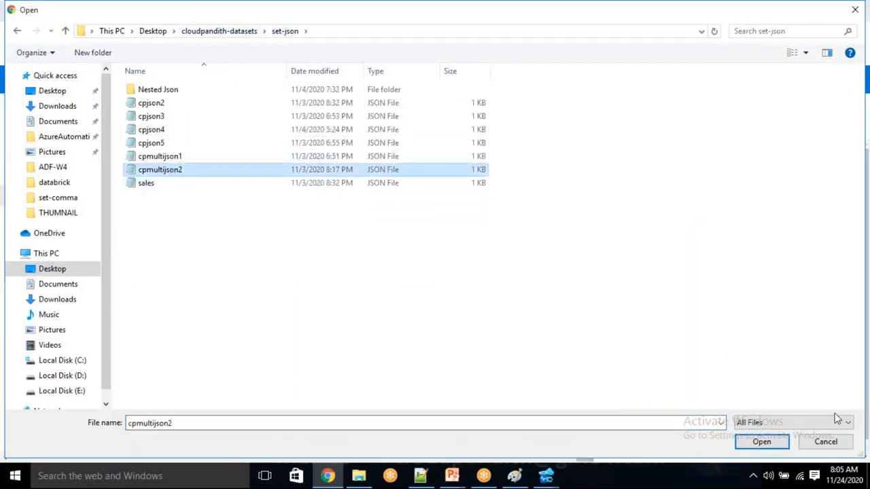
pyautogui.click(766, 442)
pyautogui.click(620, 274)
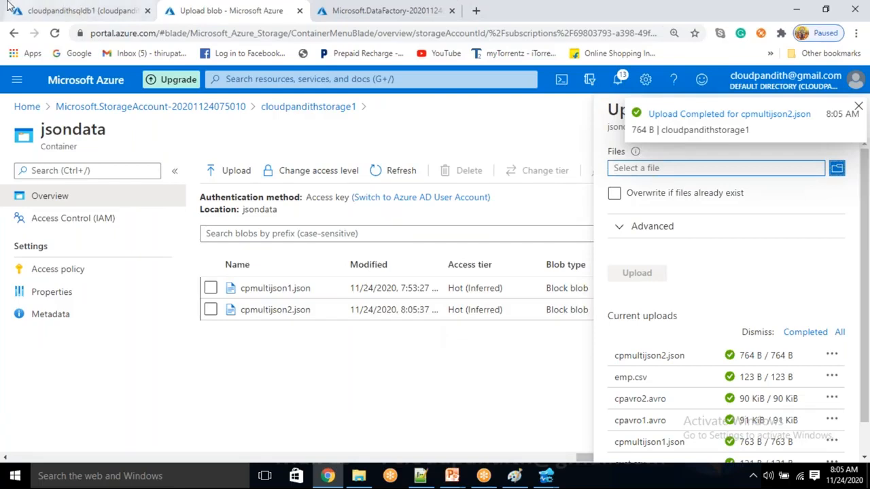
pyautogui.click(41, 8)
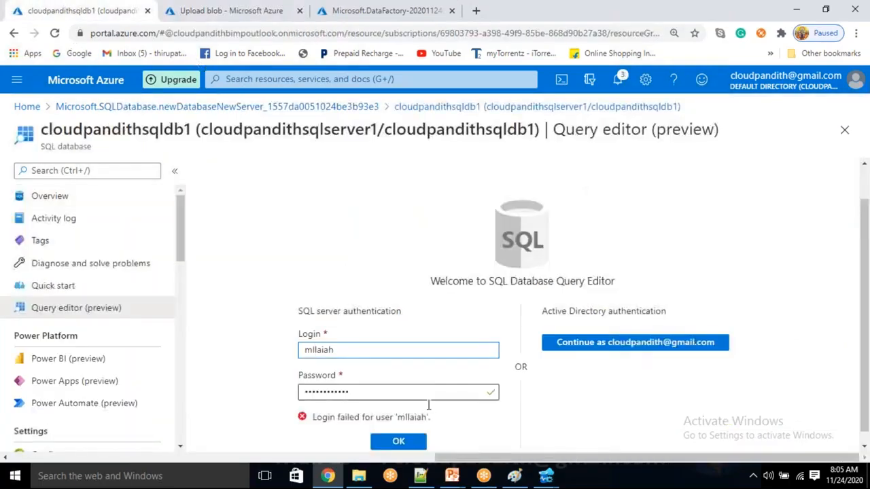
# Step: Open the deployed cloudpandithbi1adfv2 data factory and launch its Author & Monitor workspace
pyautogui.click(546, 476)
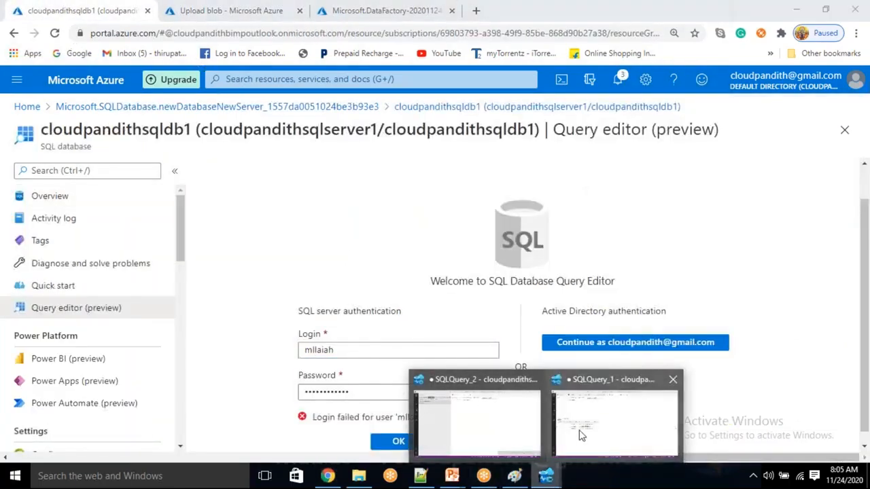
pyautogui.click(581, 435)
pyautogui.click(327, 476)
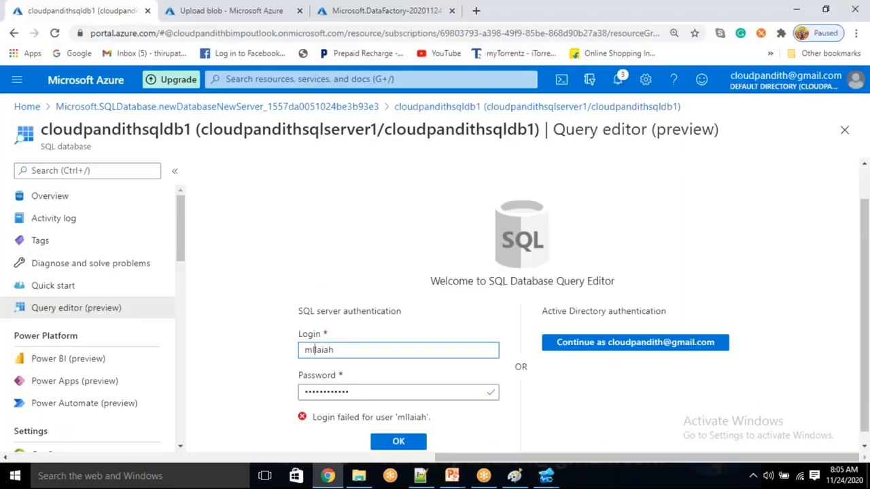
pyautogui.click(388, 8)
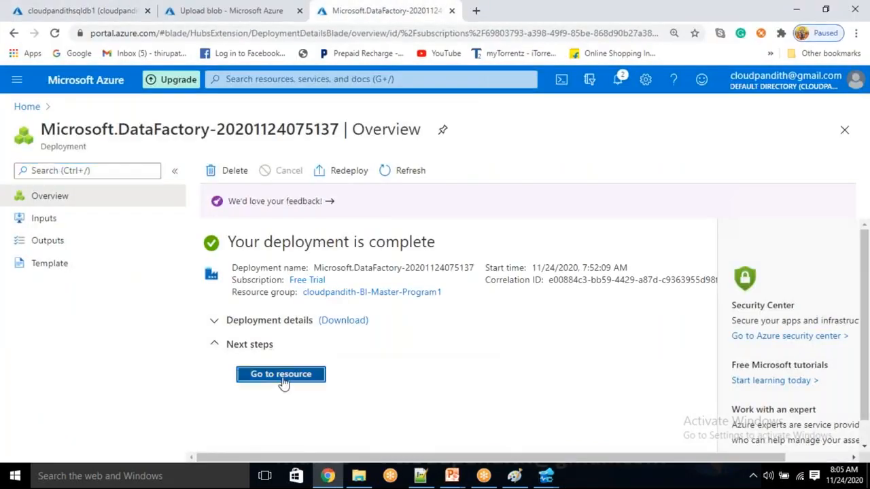
pyautogui.click(281, 375)
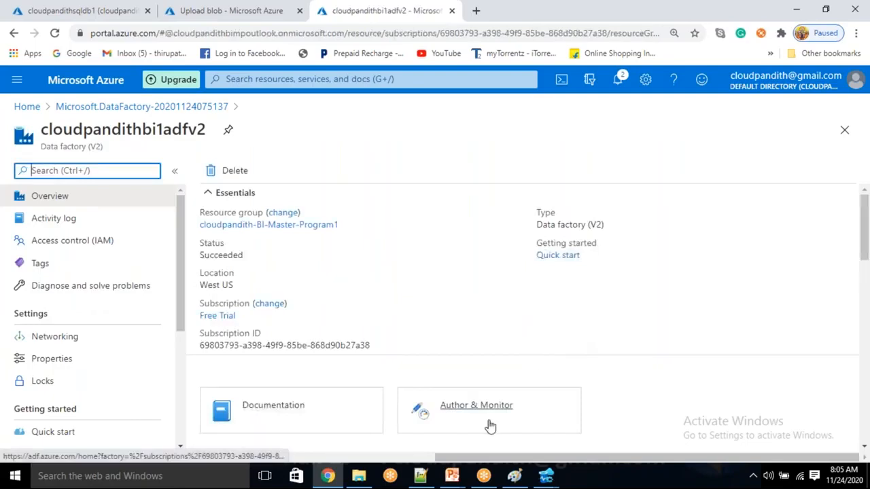
pyautogui.click(478, 406)
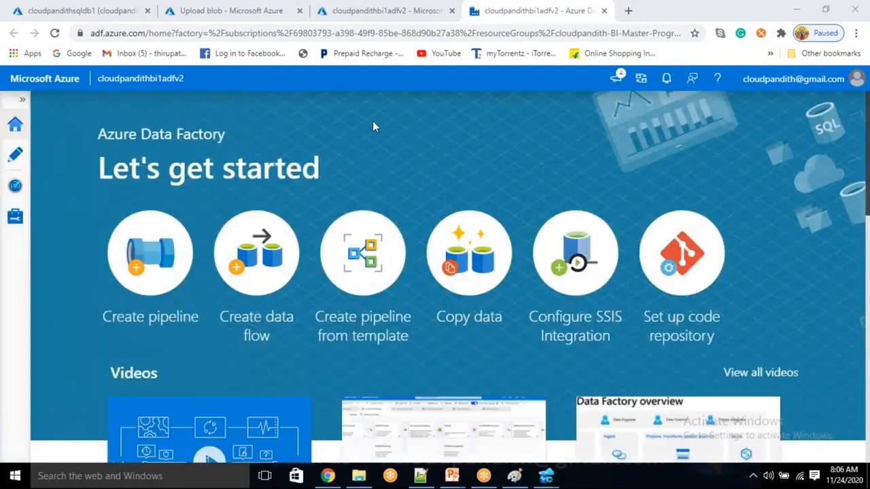
# Step: Start a new linked service in Manage and choose the Azure SQL Database connector
pyautogui.click(15, 217)
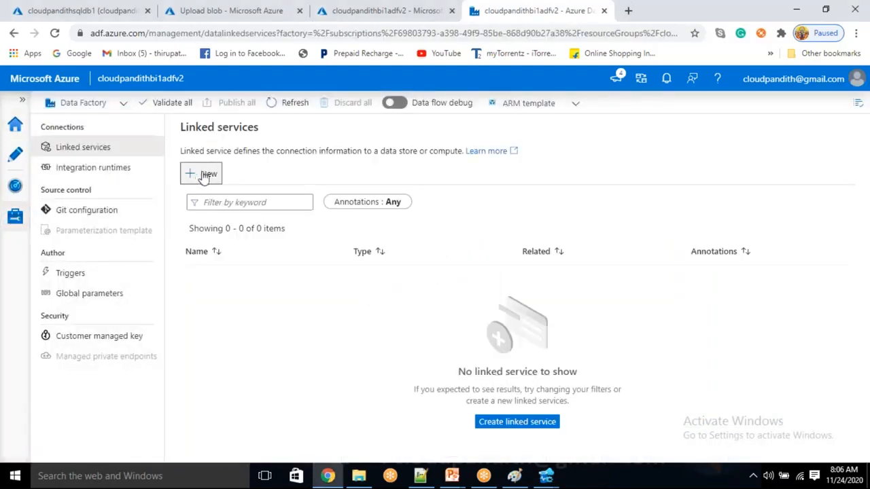
pyautogui.click(207, 175)
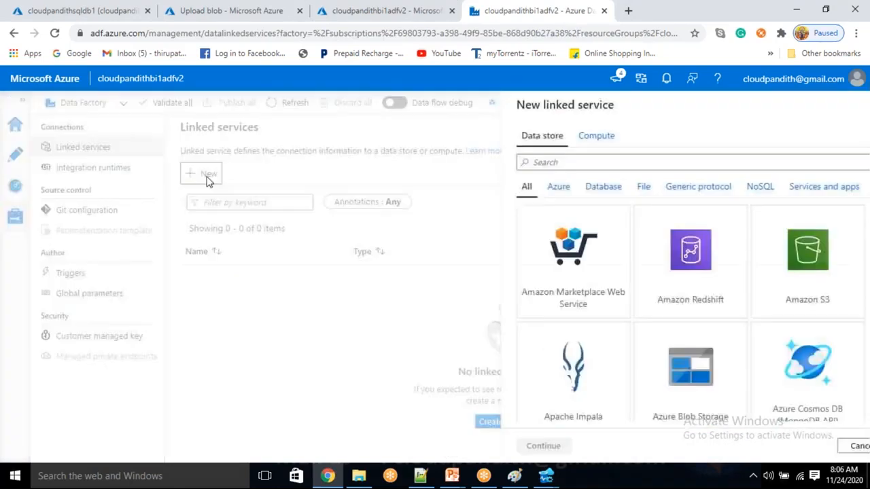
pyautogui.click(518, 165)
pyautogui.write('dwl')
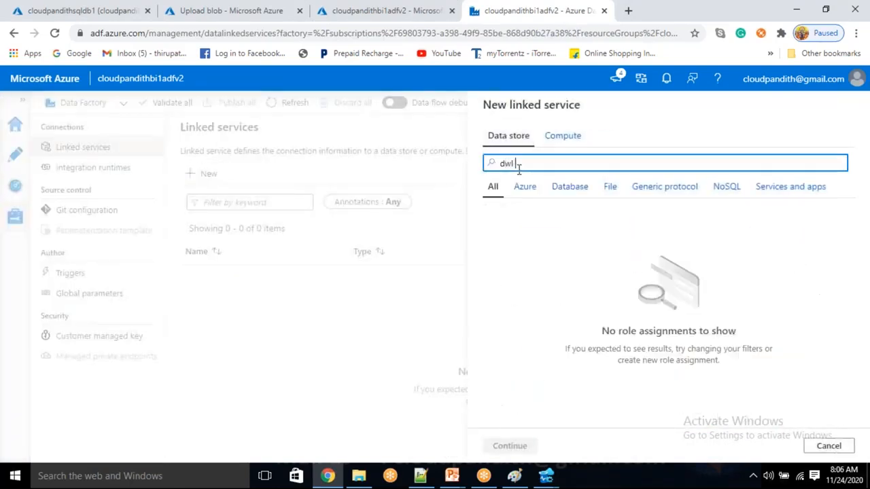
pyautogui.write(' data')
pyautogui.hotkey('ctrl', 'a')
pyautogui.press('BackSpace')
pyautogui.write('sql da')
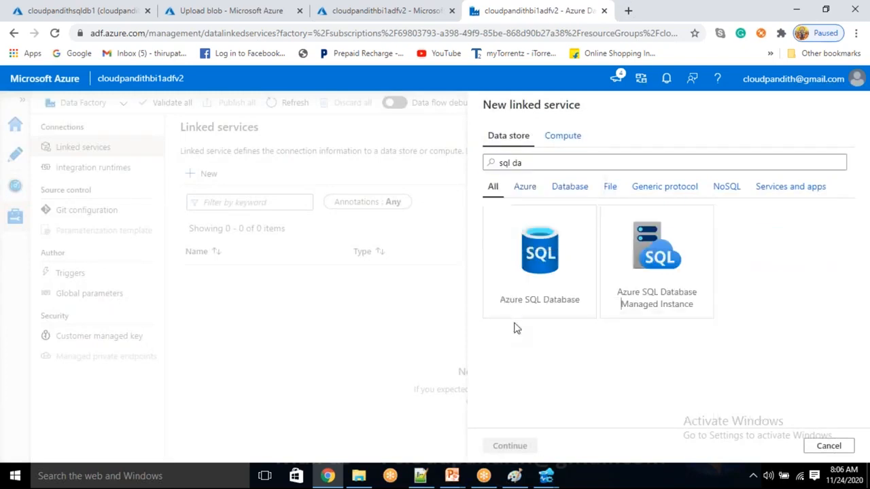
pyautogui.click(524, 300)
pyautogui.click(511, 447)
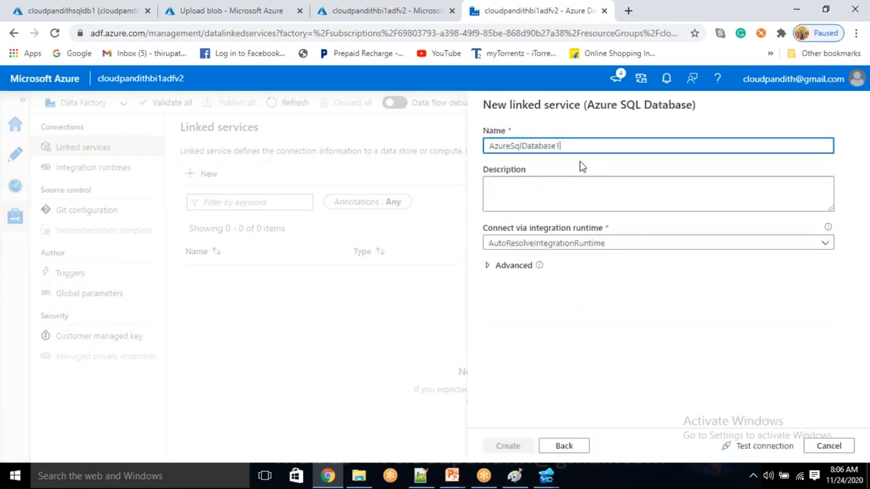
# Step: Name it LS_ASDB on Free Trial, server cloudpandithsqlserver1, database cloudpandithsqldb1
pyautogui.moveTo(573, 146); pyautogui.dragTo(485, 144)
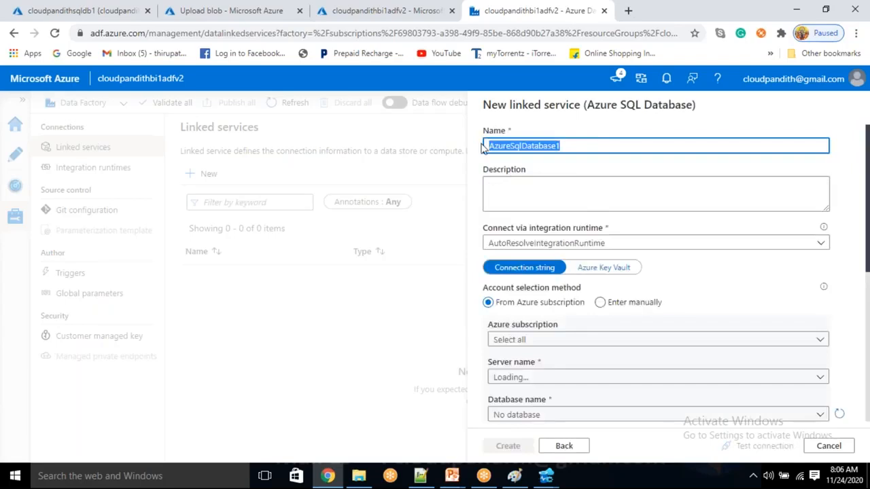
pyautogui.write('LS_ASDB')
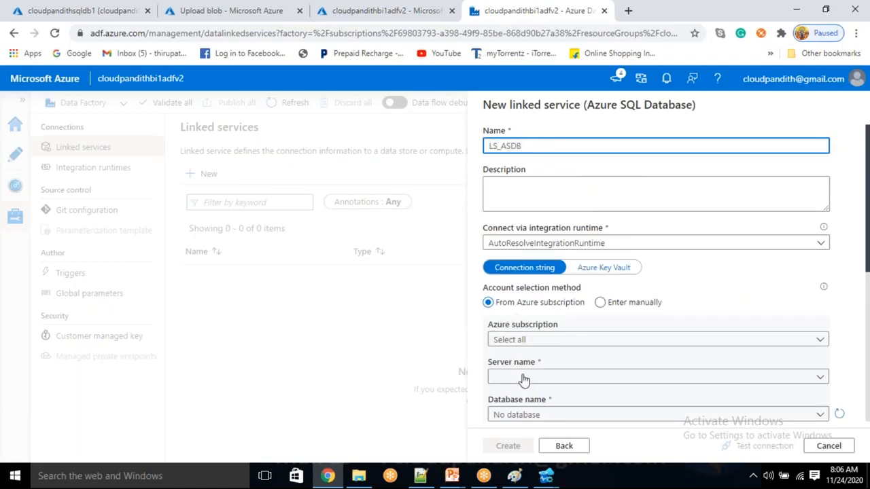
pyautogui.click(530, 339)
pyautogui.click(523, 381)
pyautogui.scroll(-2, 524, 385)
pyautogui.click(530, 249)
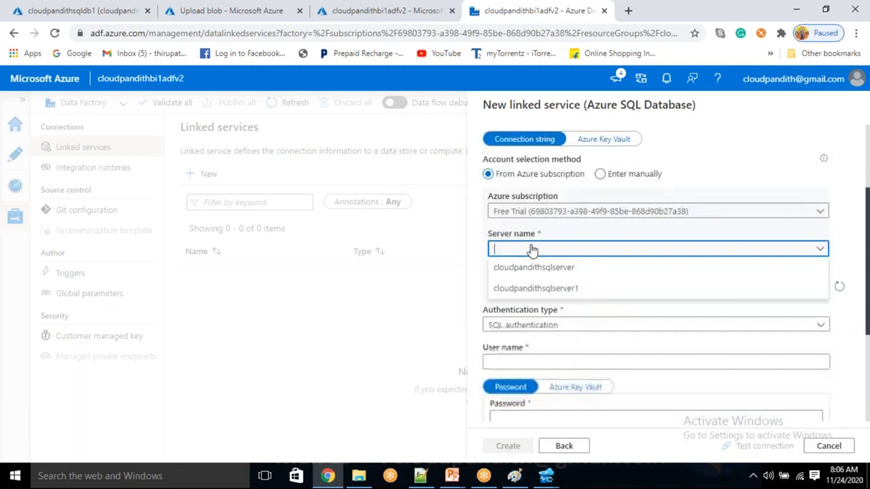
pyautogui.click(516, 288)
pyautogui.click(517, 291)
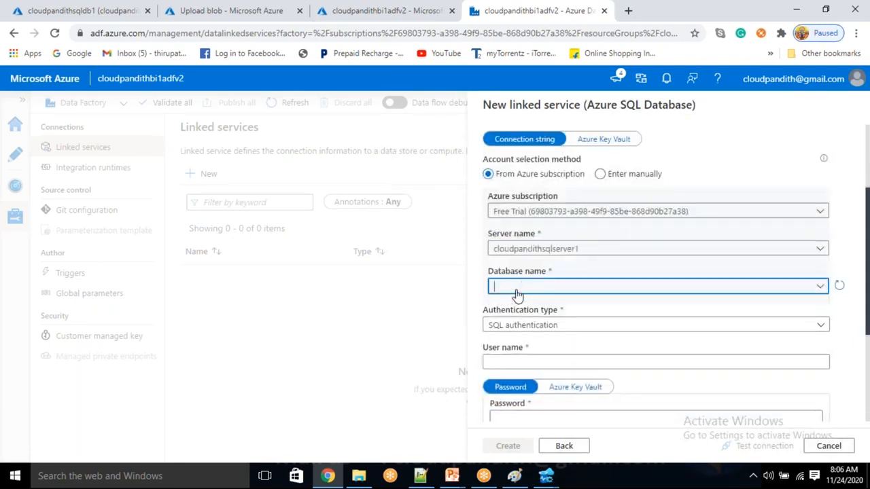
pyautogui.click(516, 306)
# Step: Enter the SQL login user name and password, test, and create the linked service
pyautogui.click(496, 361)
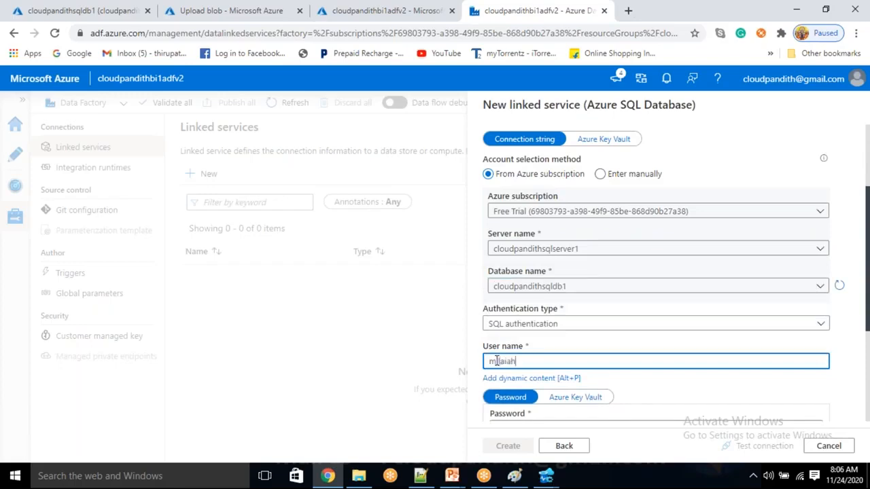
pyautogui.press('Tab')
pyautogui.press('Tab')
pyautogui.press('Tab')
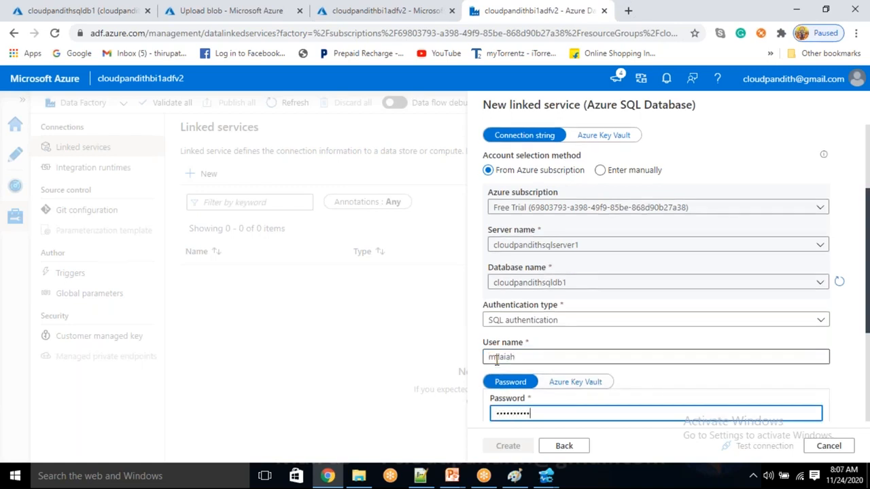
pyautogui.write('••')
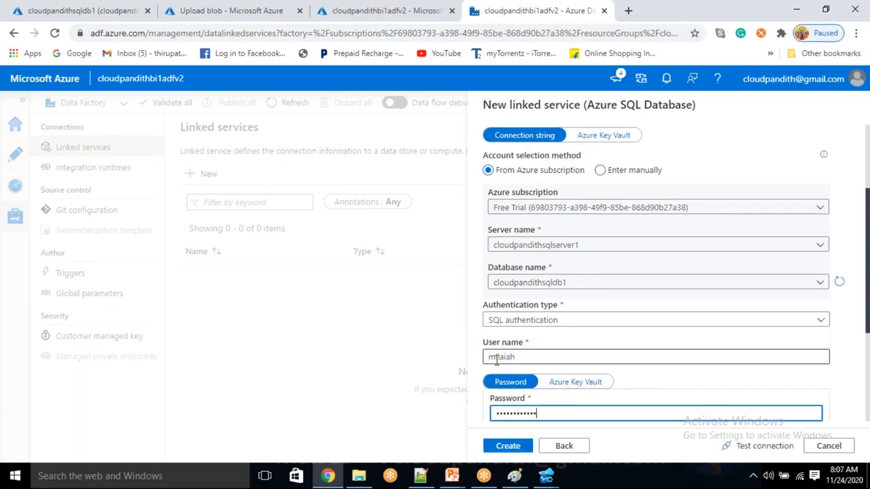
pyautogui.click(768, 446)
pyautogui.moveTo(867, 318); pyautogui.dragTo(868, 371)
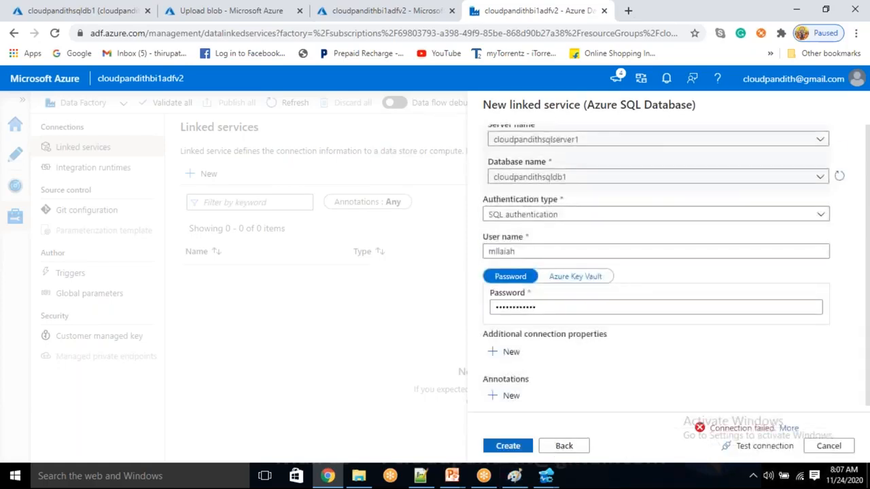
pyautogui.click(515, 446)
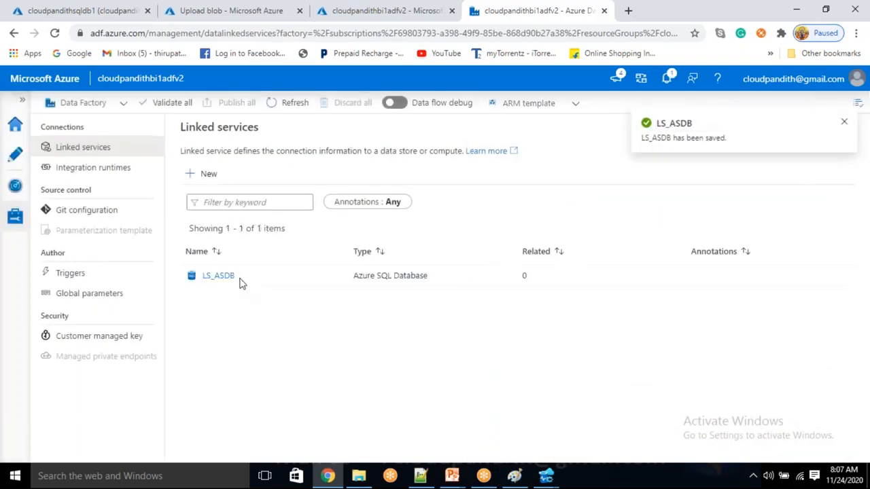
# Step: Reopen LS_ASDB, remove the stray character from the user name, and retest the connection
pyautogui.click(220, 277)
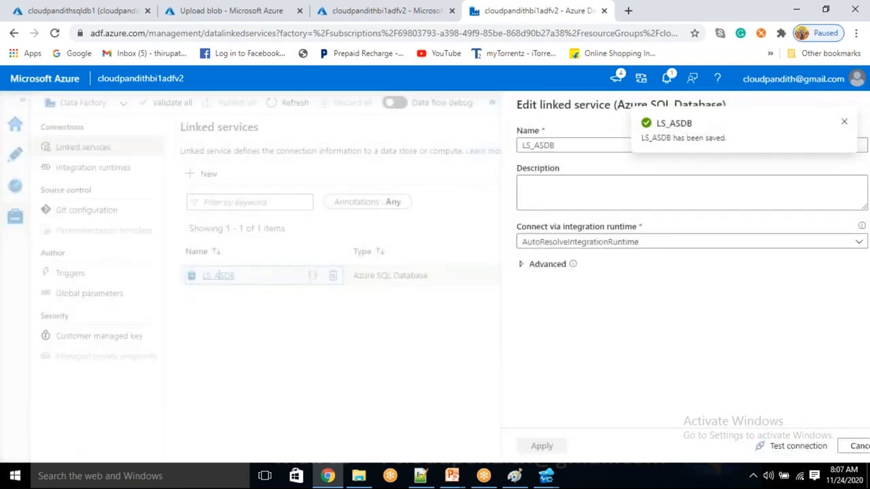
pyautogui.scroll(-4, 679, 408)
pyautogui.click(775, 446)
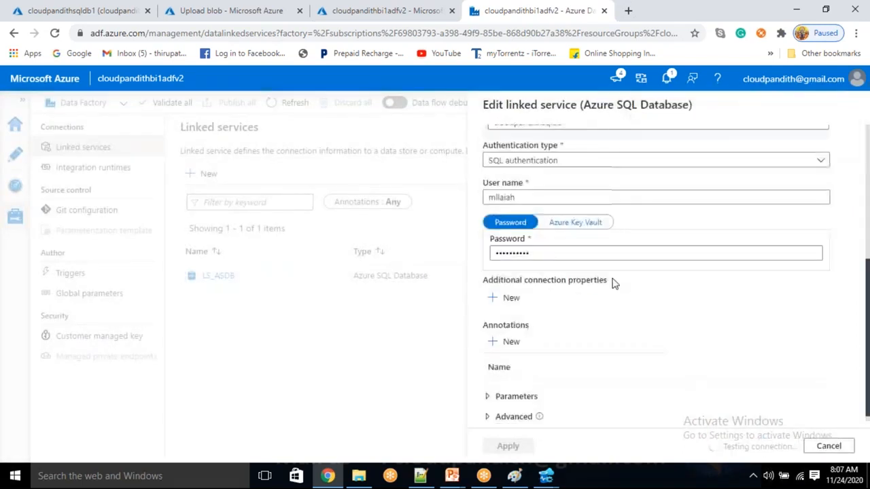
pyautogui.click(539, 251)
pyautogui.click(529, 195)
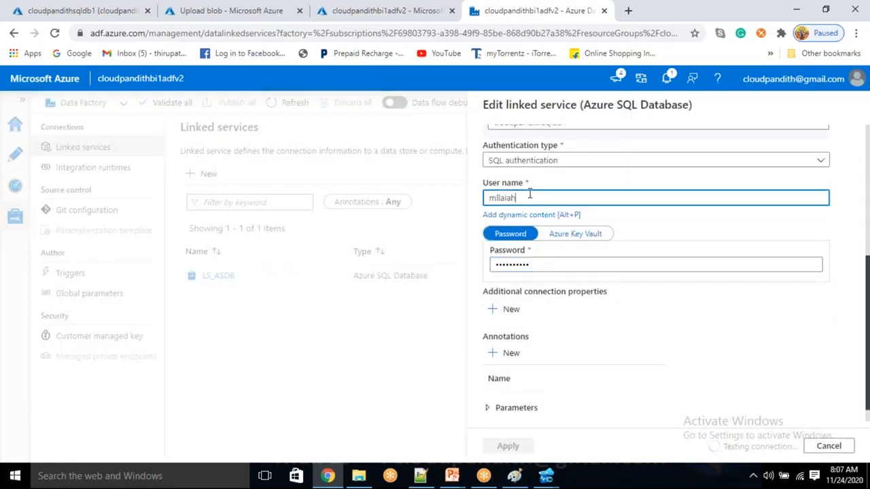
pyautogui.press('BackSpace')
pyautogui.click(530, 264)
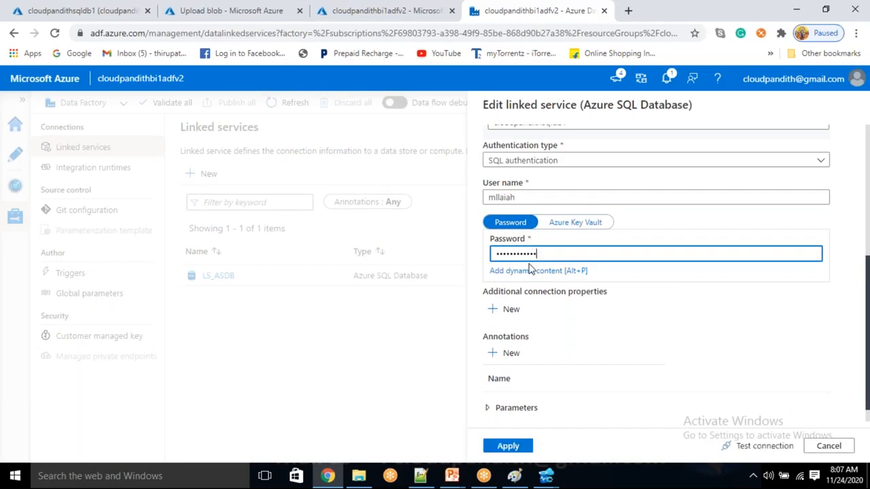
pyautogui.scroll(-1, 521, 270)
pyautogui.scroll(1, 521, 269)
pyautogui.scroll(-1, 521, 270)
pyautogui.scroll(1, 522, 268)
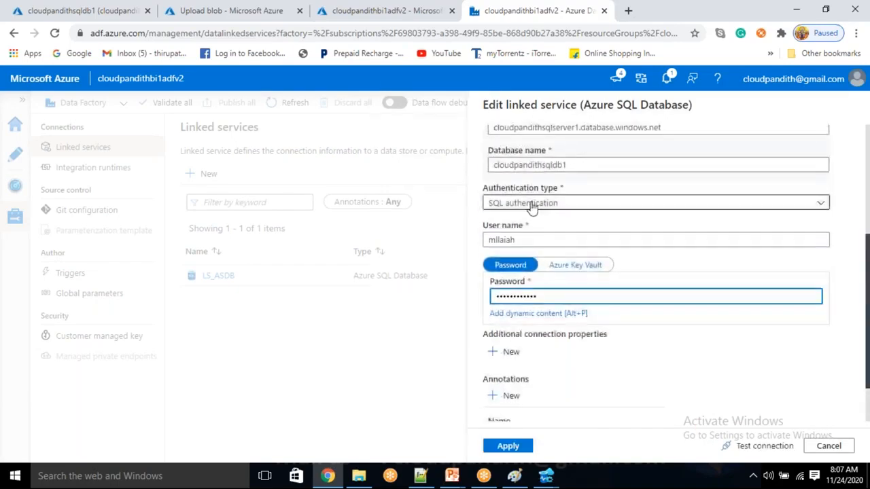
pyautogui.click(763, 446)
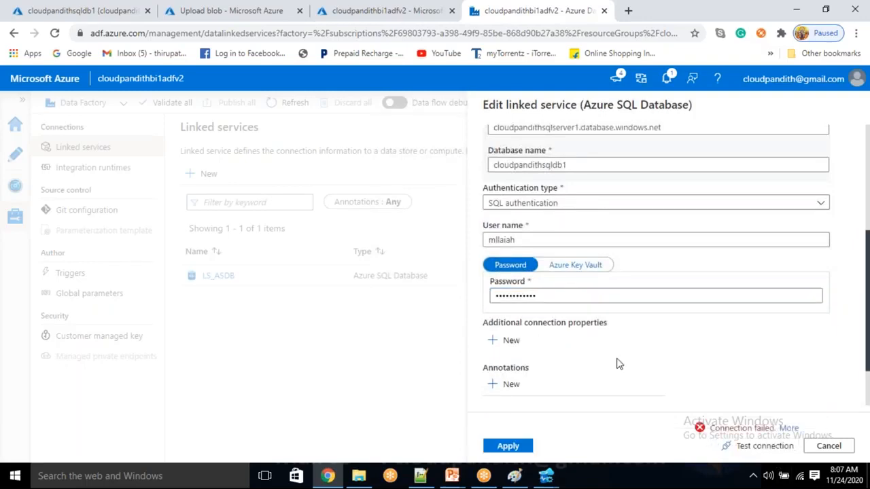
# Step: Check the SQL credentials in Azure Data Studio and the query editor, then return
pyautogui.hotkey('alt', 'Tab')
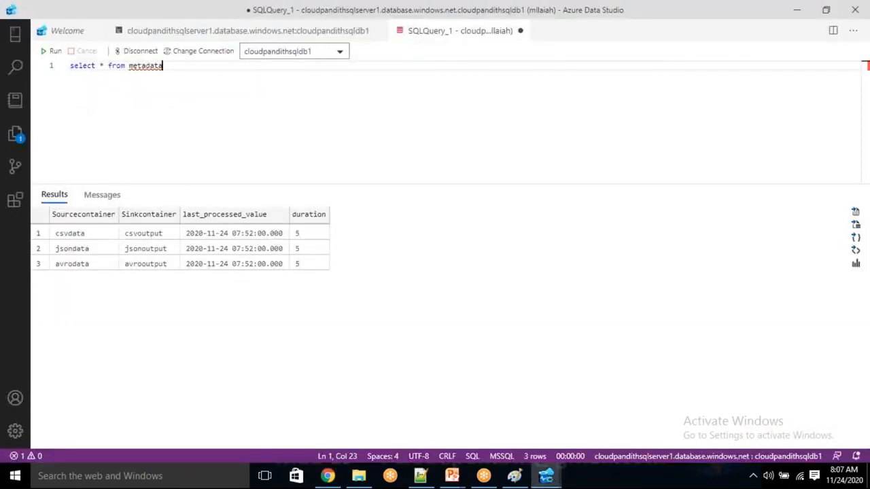
pyautogui.click(328, 476)
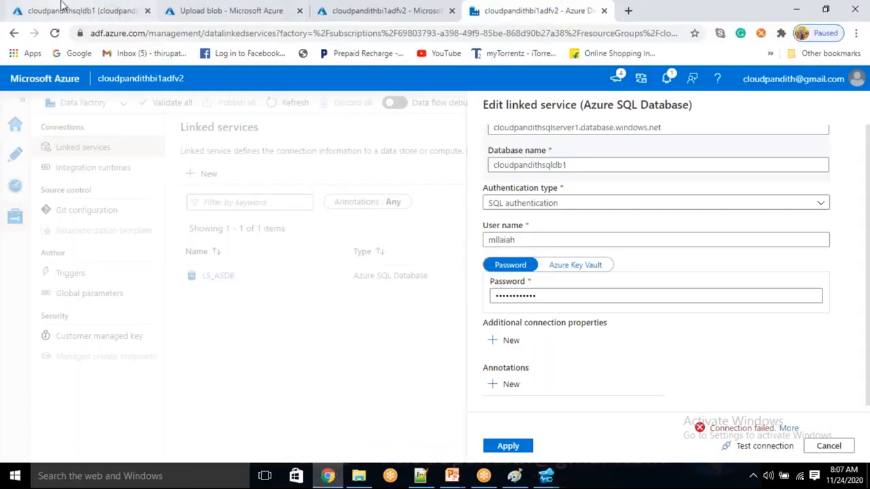
pyautogui.click(62, 5)
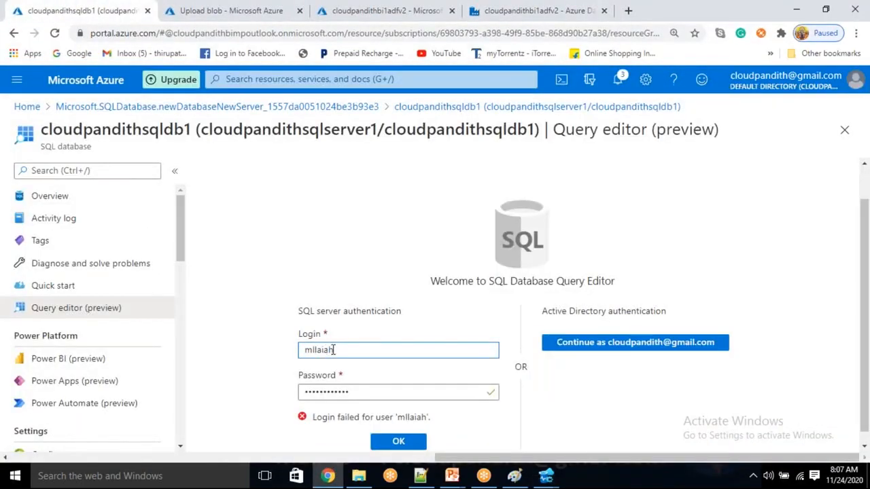
pyautogui.click(516, 10)
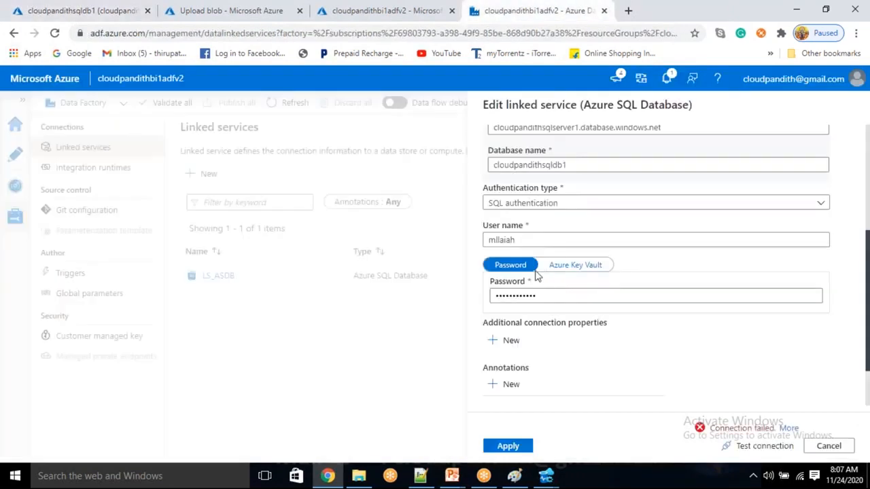
pyautogui.scroll(2, 530, 231)
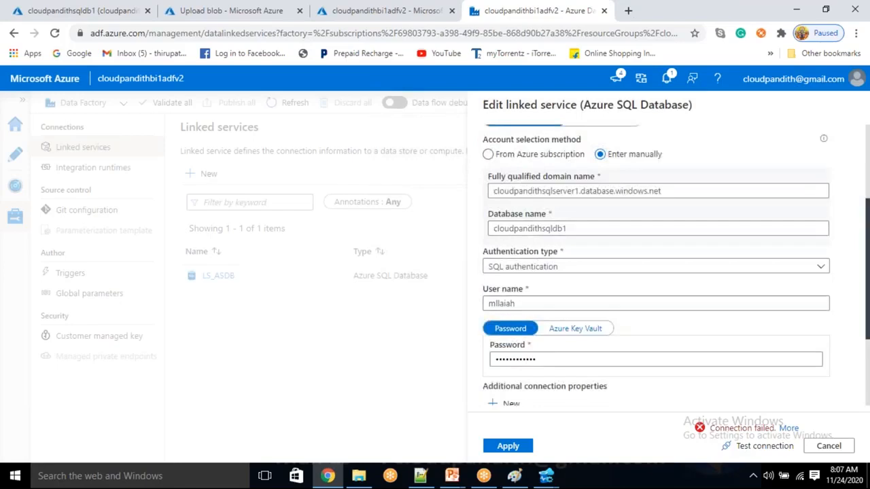
# Step: Re-enter the password, retest, and view the connection failure details
pyautogui.moveTo(544, 360); pyautogui.dragTo(454, 355)
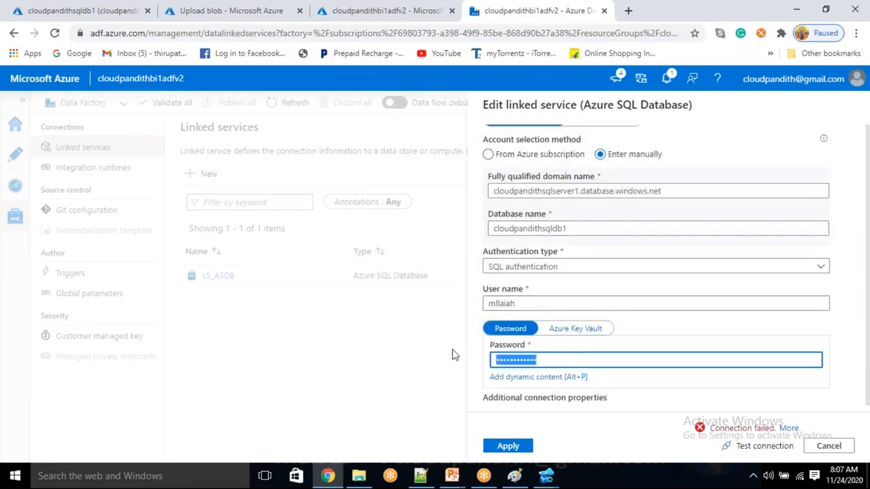
pyautogui.press('BackSpace')
pyautogui.write('••••••••••••')
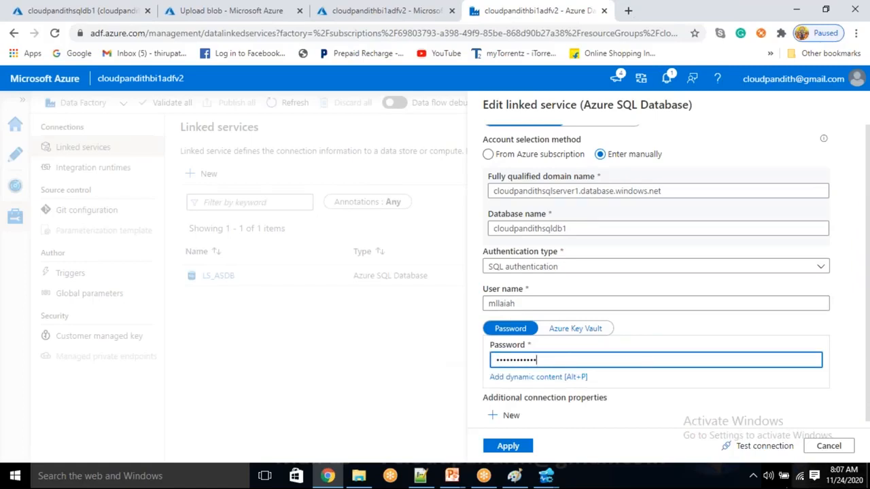
pyautogui.click(754, 446)
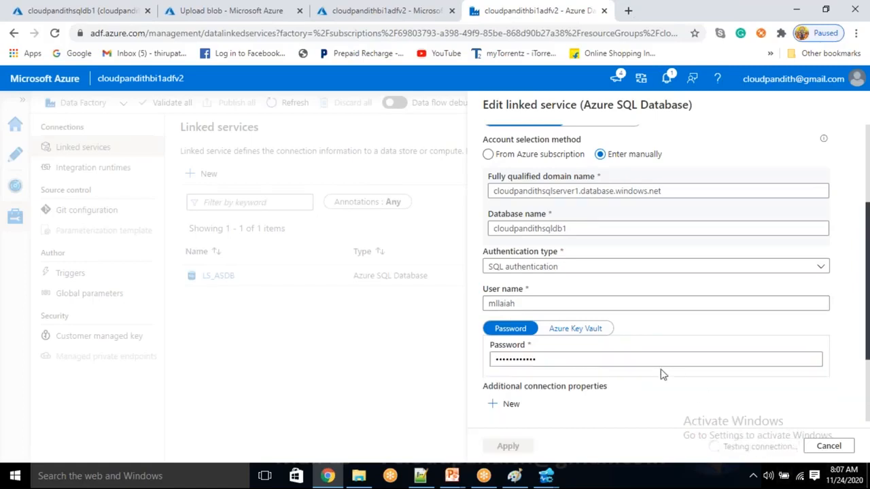
pyautogui.scroll(3, 660, 374)
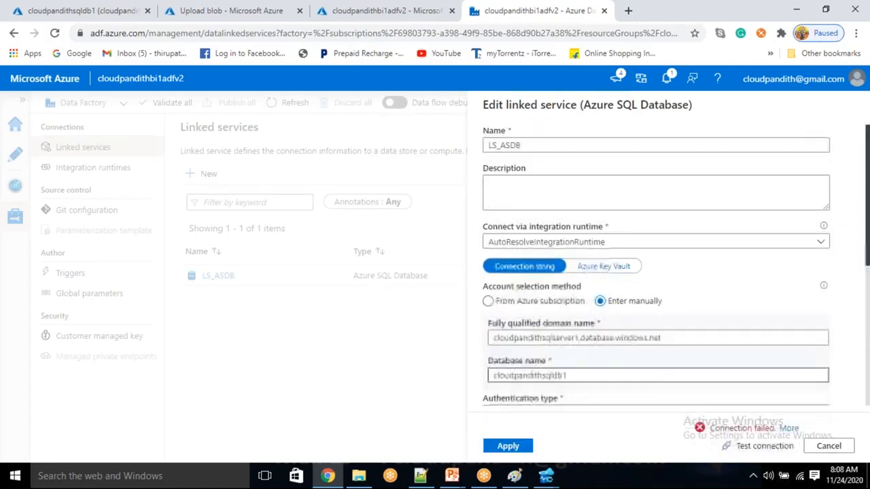
pyautogui.click(789, 429)
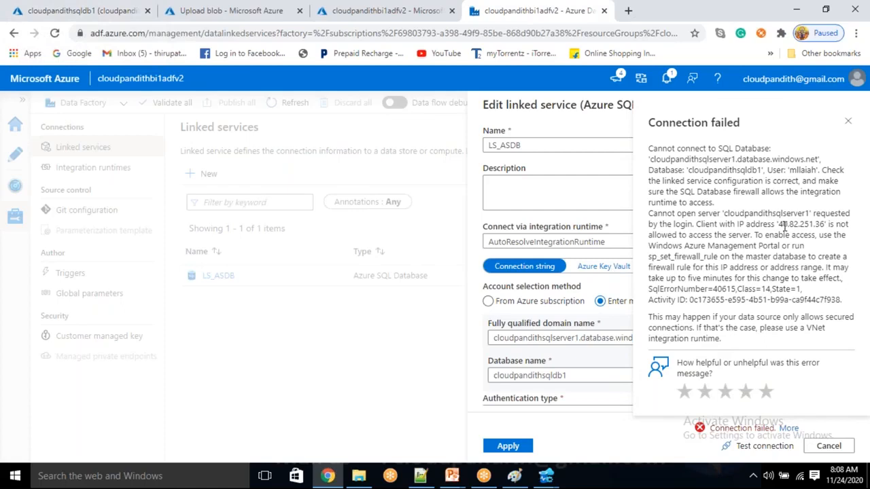
# Step: Copy blocked client IP 40.82.251.36 from the error, then open the cloudpandithsqldb1 overview page
pyautogui.moveTo(782, 224); pyautogui.dragTo(826, 224)
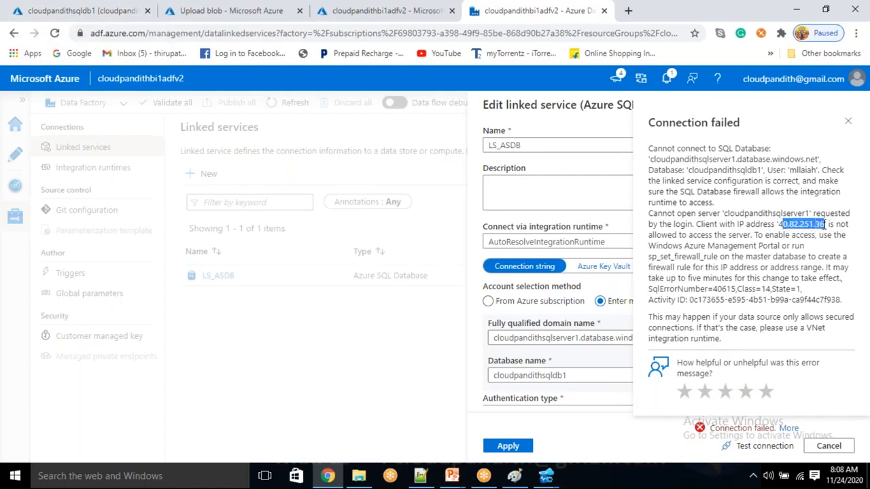
pyautogui.click(826, 225)
pyautogui.moveTo(827, 224); pyautogui.dragTo(779, 227)
pyautogui.hotkey('ctrl', 'c')
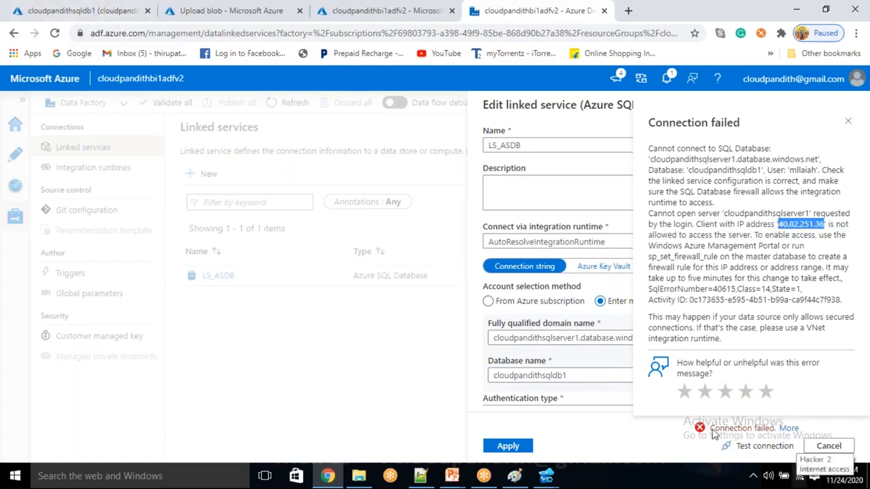
pyautogui.click(3, 3)
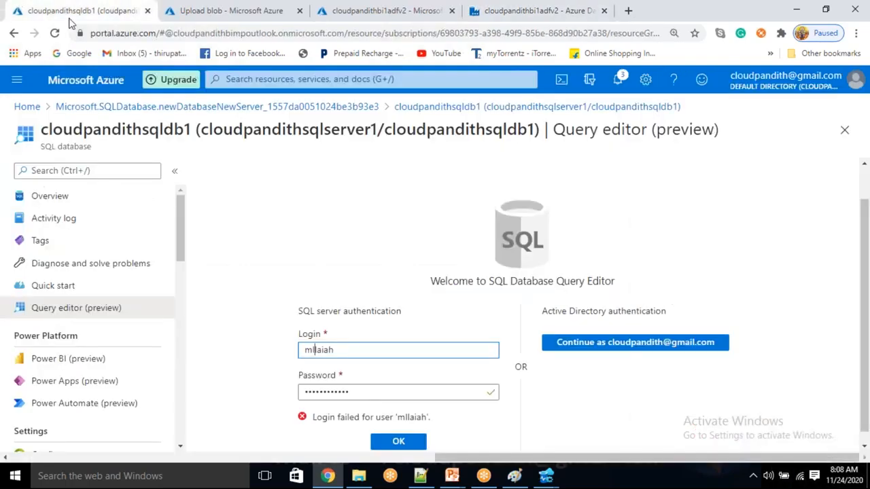
pyautogui.click(86, 206)
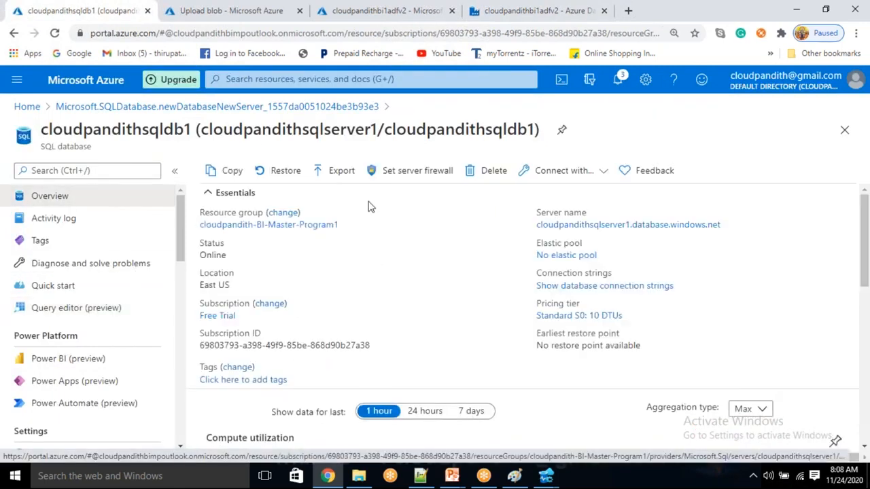
# Step: Add and save firewall rule 'adfclientip' with start and end IP 40.82.251.36
pyautogui.click(411, 171)
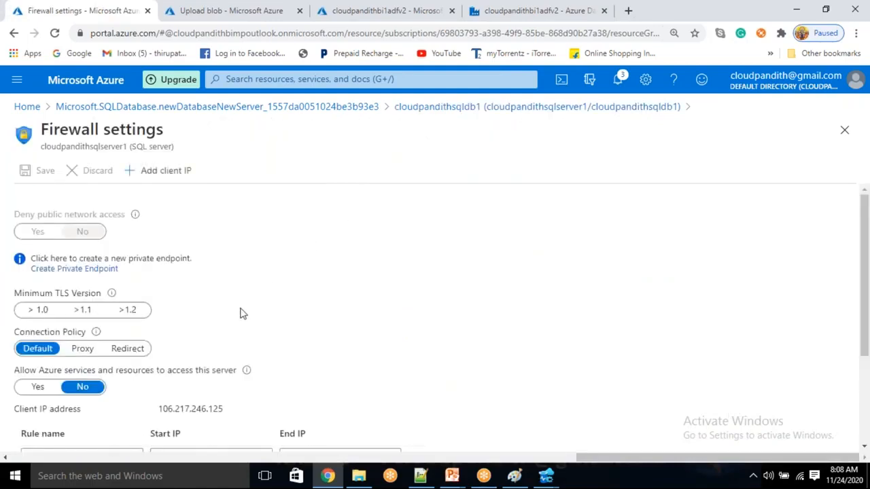
pyautogui.scroll(-1, 235, 329)
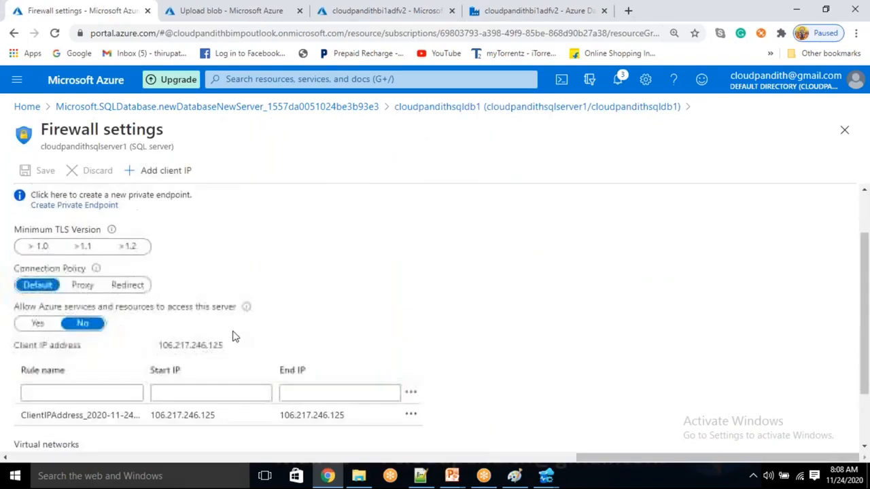
pyautogui.click(170, 393)
pyautogui.hotkey('ctrl', 'v')
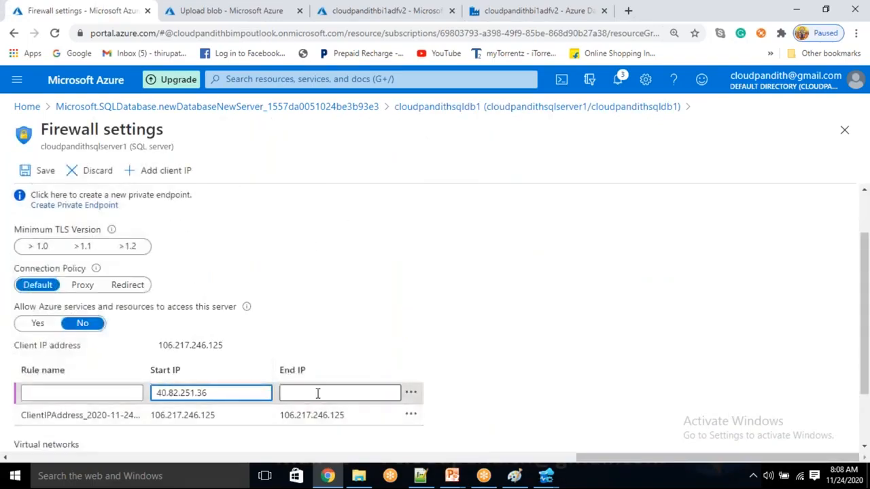
pyautogui.click(318, 394)
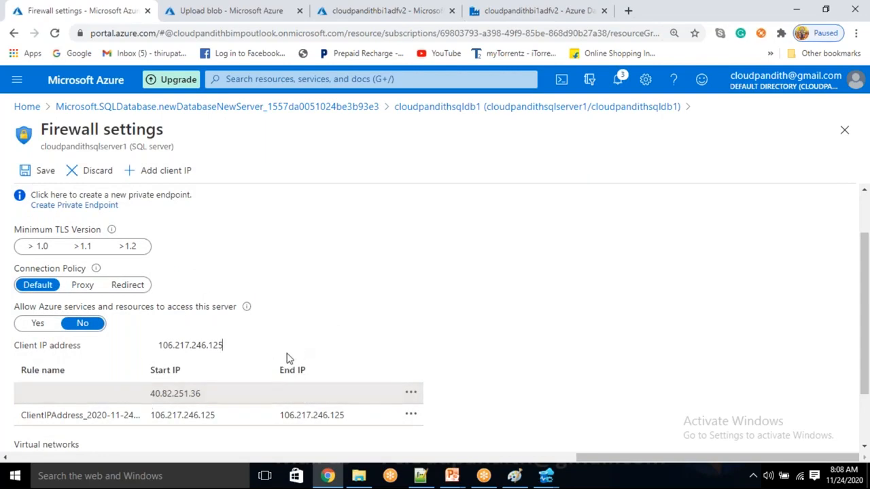
pyautogui.click(274, 399)
pyautogui.click(337, 393)
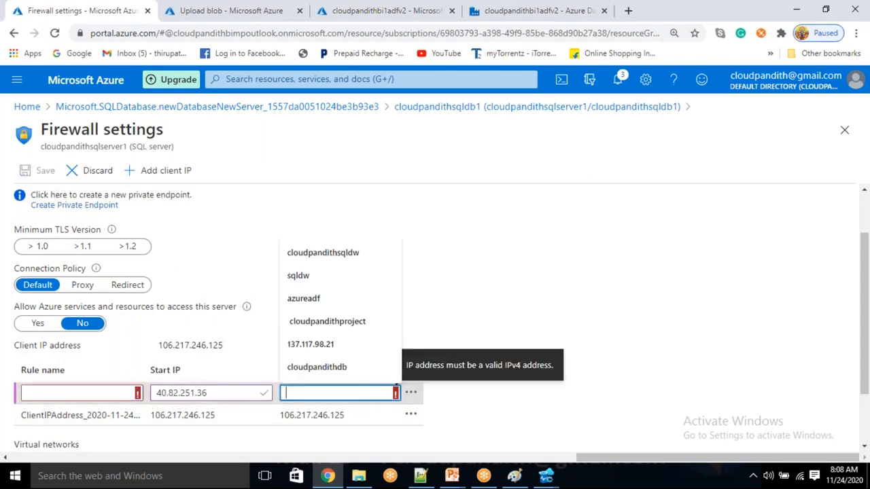
pyautogui.hotkey('ctrl', 'v')
pyautogui.click(119, 393)
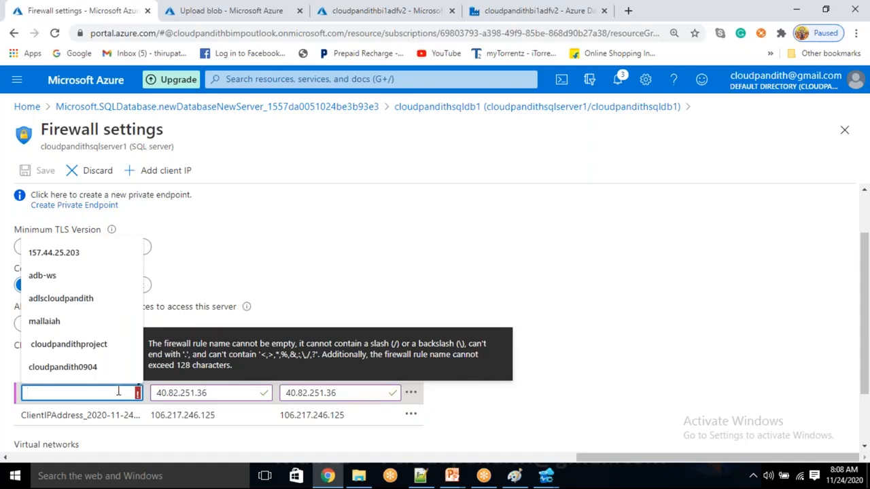
pyautogui.write('adfclientip')
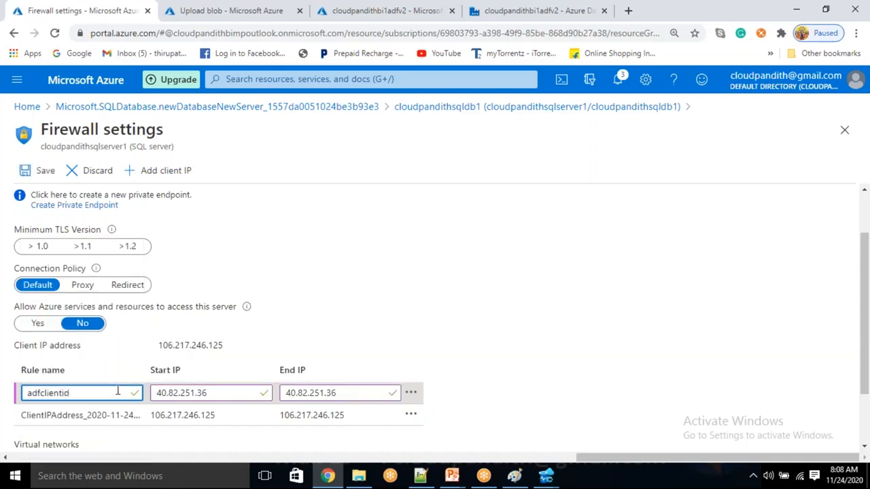
pyautogui.click(41, 171)
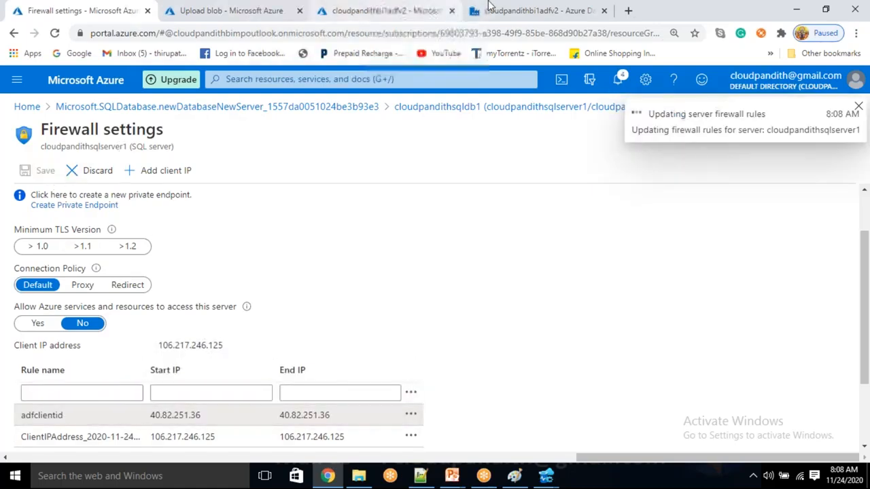
pyautogui.click(489, 7)
# Step: Retype the LS_ASDB password, get a successful connection test, and apply the changes
pyautogui.click(756, 447)
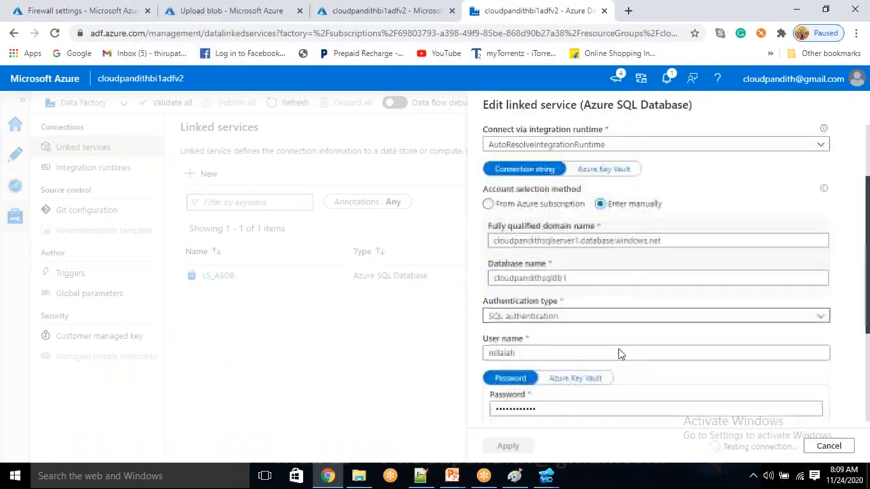
pyautogui.scroll(-3, 546, 409)
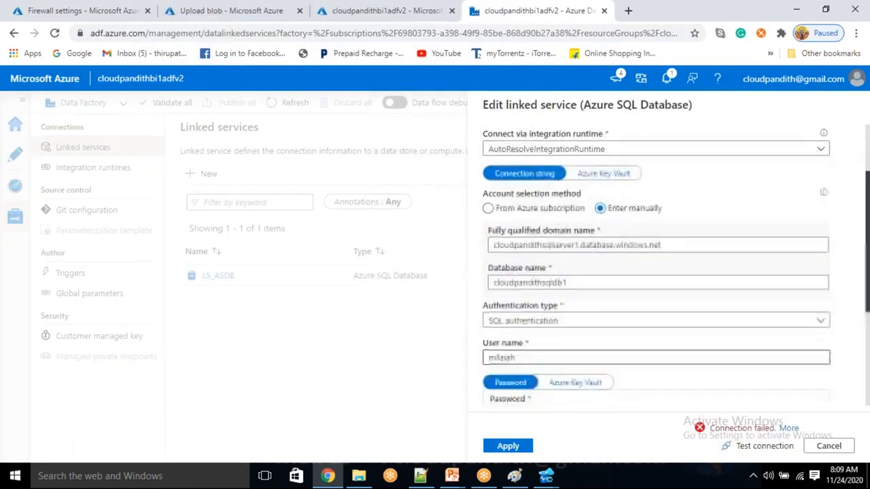
pyautogui.moveTo(555, 316); pyautogui.dragTo(408, 289)
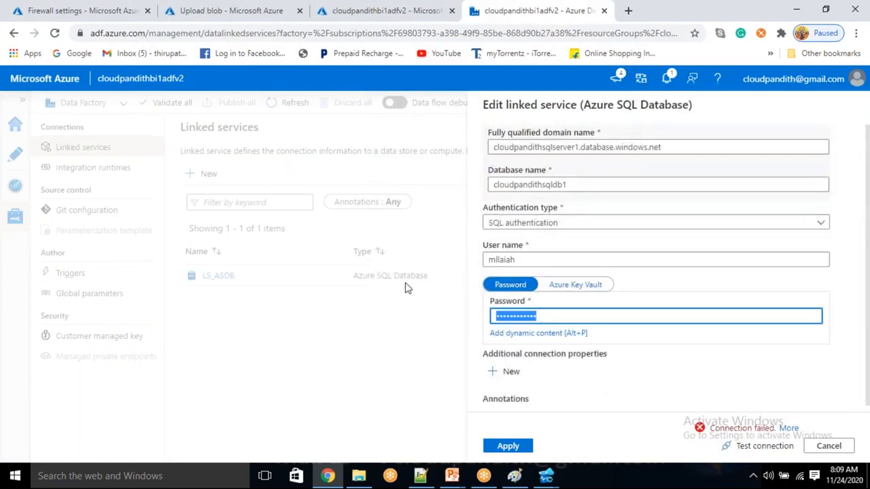
pyautogui.press('BackSpace')
pyautogui.click(558, 260)
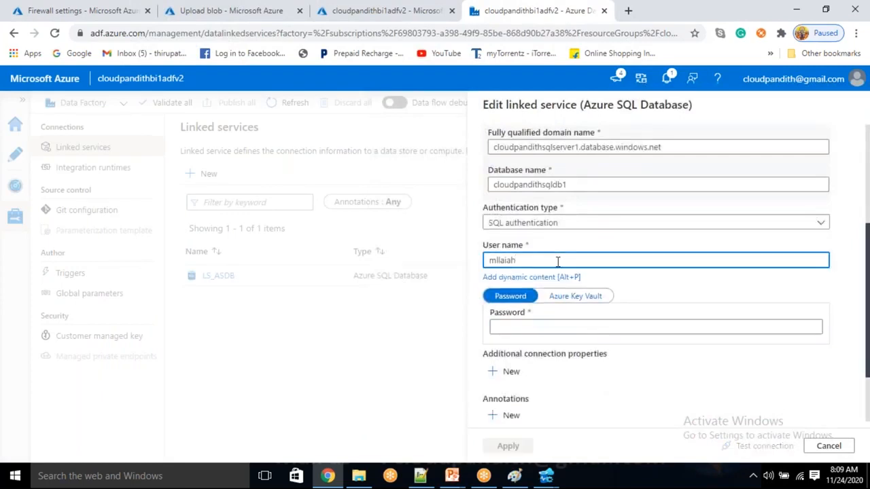
pyautogui.click(518, 324)
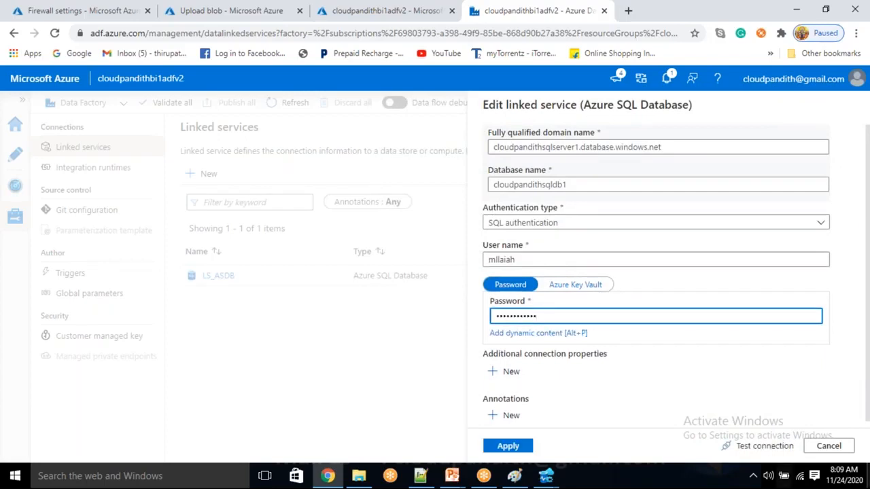
pyautogui.click(765, 446)
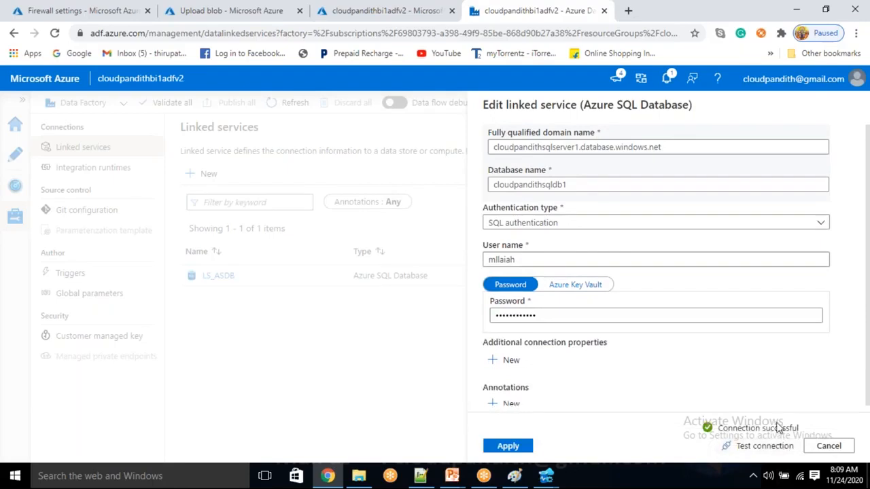
pyautogui.click(510, 448)
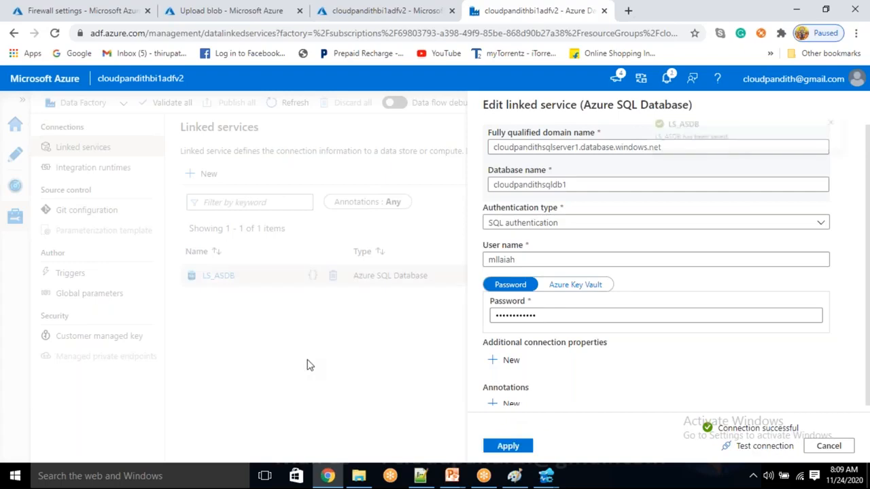
pyautogui.click(213, 182)
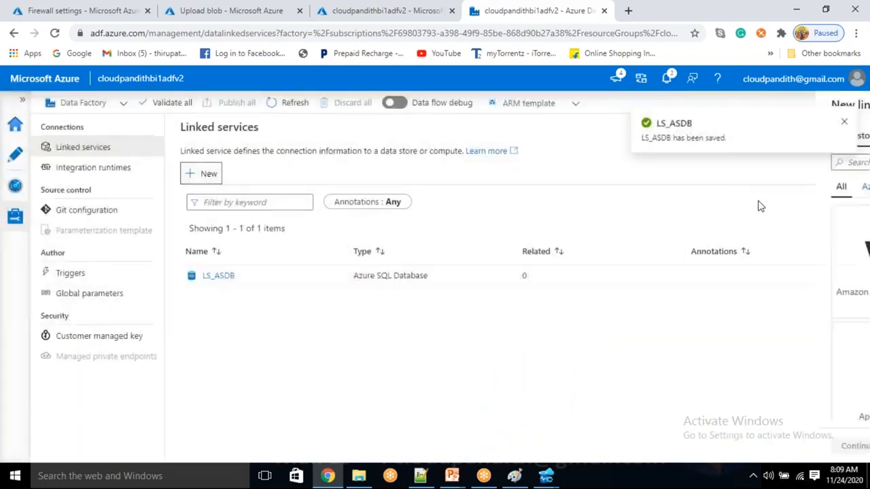
# Step: Choose Azure Blob Storage for the new linked service and name it LS_ABS
pyautogui.click(654, 368)
pyautogui.click(517, 446)
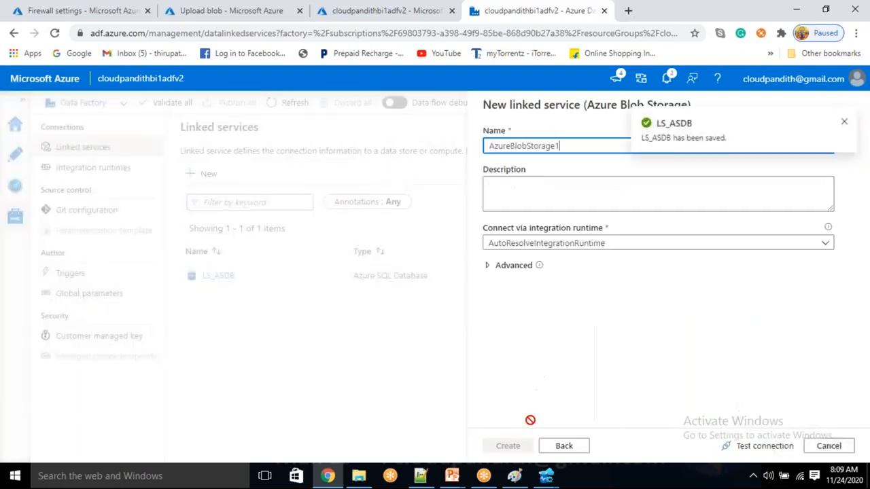
pyautogui.hotkey('ctrl', 'a')
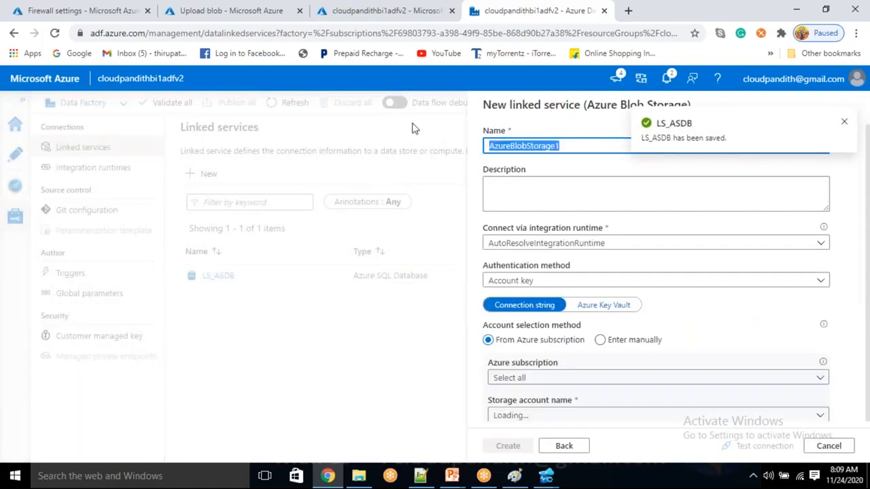
pyautogui.press('BackSpace')
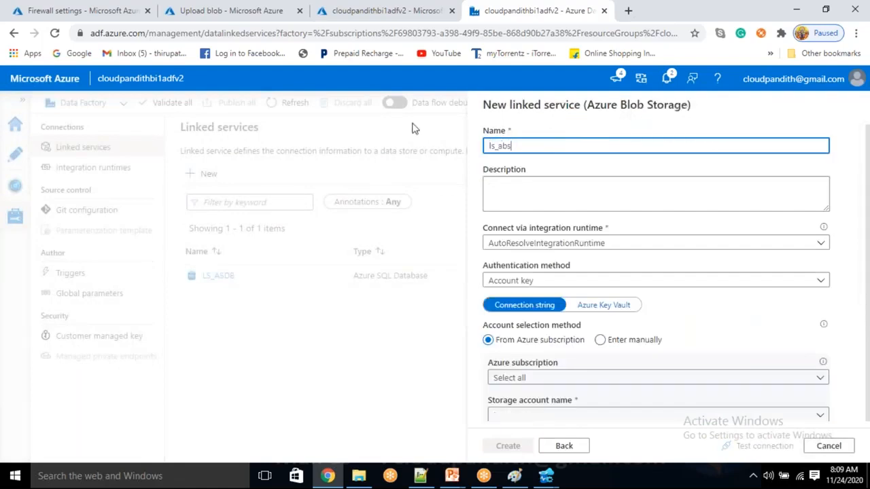
pyautogui.hotkey('ctrl', 'a')
pyautogui.press('BackSpace')
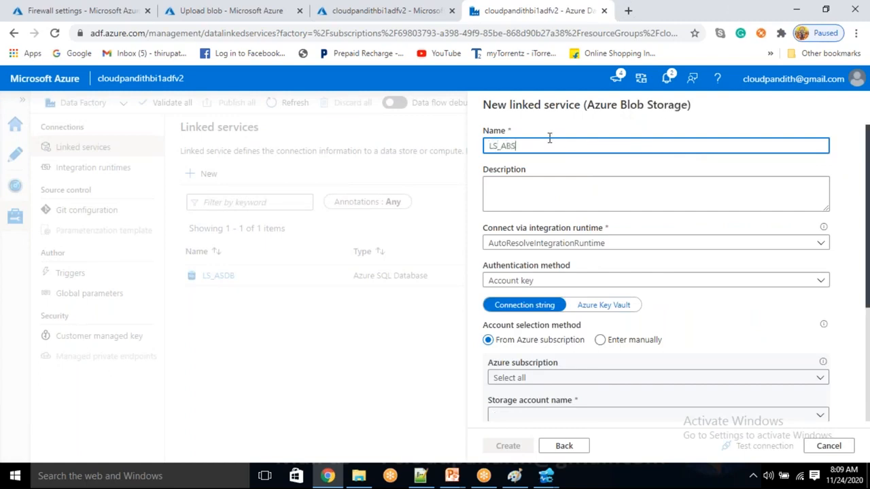
# Step: Select the Free Trial subscription and cloudpandithstorage1 account, then create LS_ABS
pyautogui.scroll(-1, 553, 292)
pyautogui.click(540, 317)
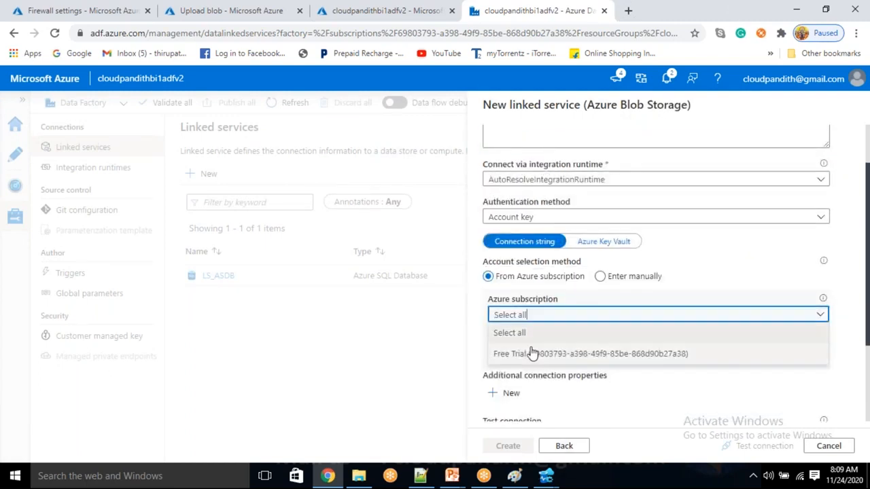
pyautogui.click(532, 353)
pyautogui.click(529, 352)
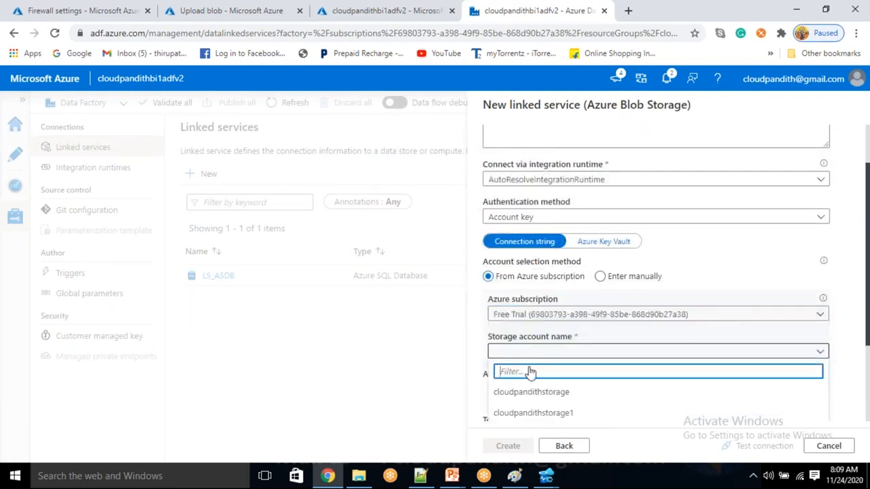
pyautogui.click(527, 414)
pyautogui.scroll(-2, 537, 340)
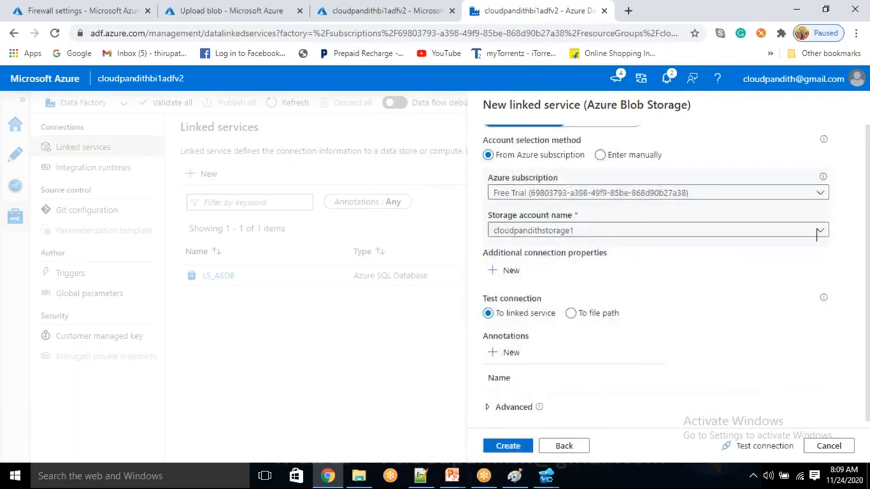
pyautogui.click(513, 449)
pyautogui.click(546, 475)
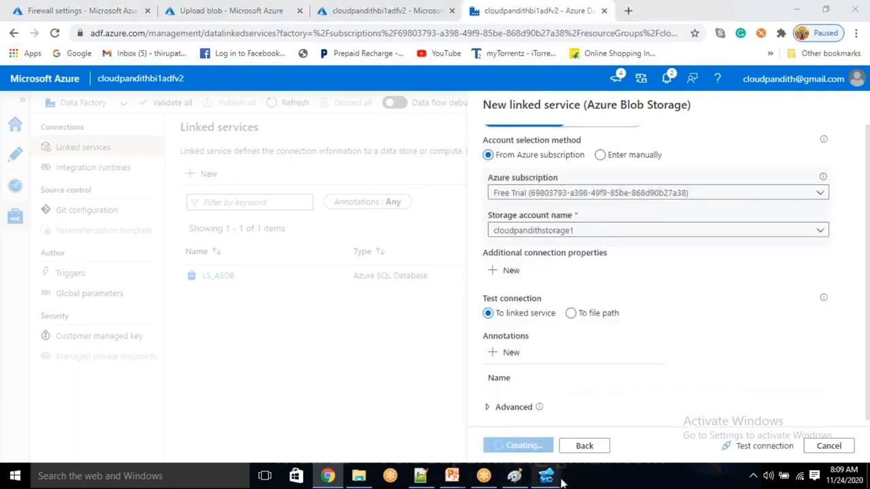
# Step: In SQLQuery_1, draft a CREATE PROC METADATA_USP skeleton with AS, BEGIN and END lines
pyautogui.click(605, 432)
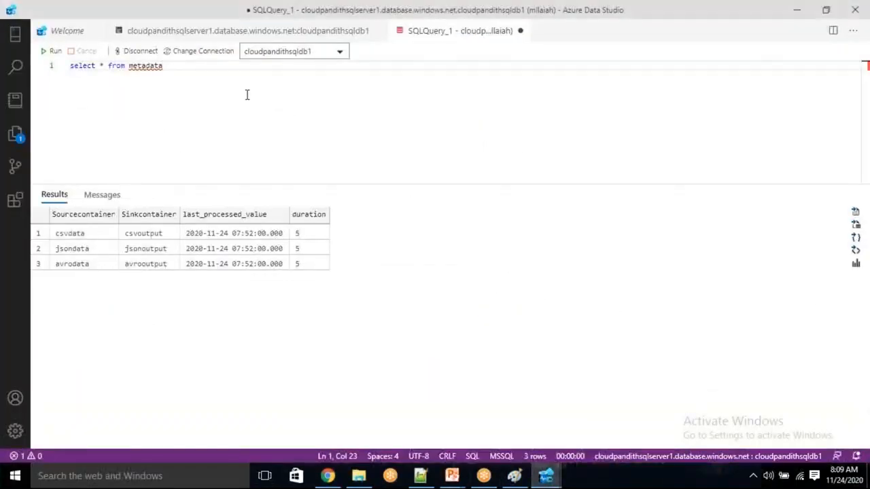
pyautogui.press('Return')
pyautogui.press('Return')
pyautogui.write('CREATE ')
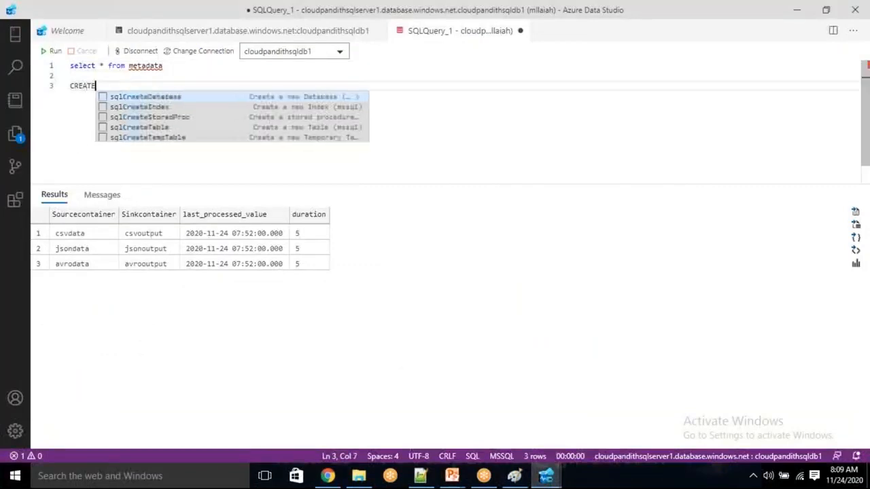
pyautogui.write('PROC METADAT')
pyautogui.write('A_USP')
pyautogui.write(' AS')
pyautogui.press('BackSpace')
pyautogui.press('BackSpace')
pyautogui.press('BackSpace')
pyautogui.press('Return')
pyautogui.write('AS')
pyautogui.press('Return')
pyautogui.write('BEGIN')
pyautogui.press('Return')
pyautogui.press('Return')
pyautogui.press('Return')
pyautogui.write('EN')
pyautogui.press('BackSpace')
pyautogui.write('ND')
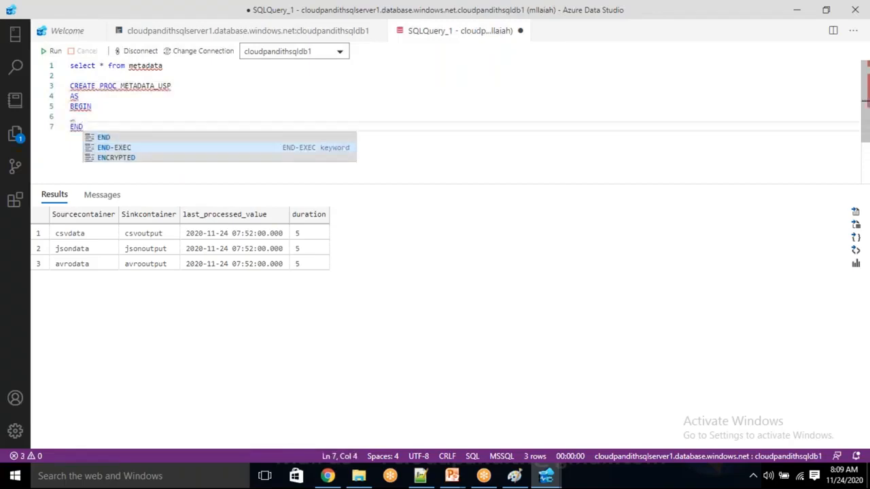
pyautogui.click(73, 117)
pyautogui.moveTo(72, 116)
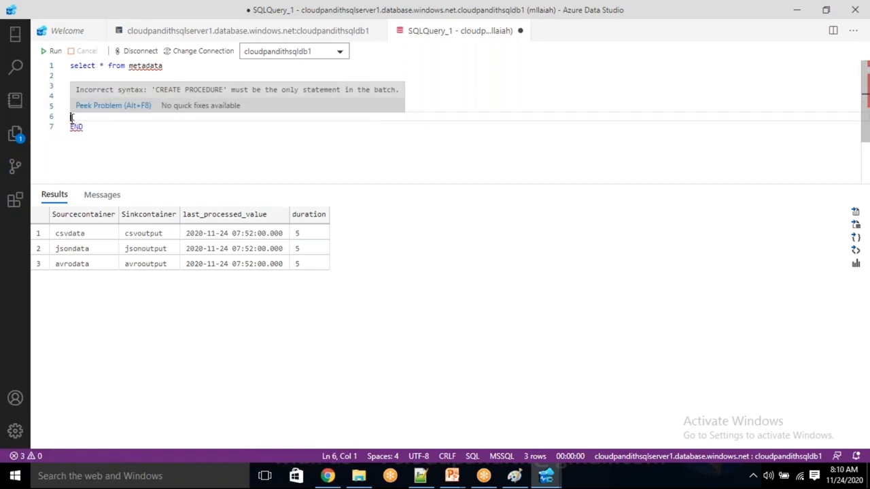
pyautogui.write('UPDATE ')
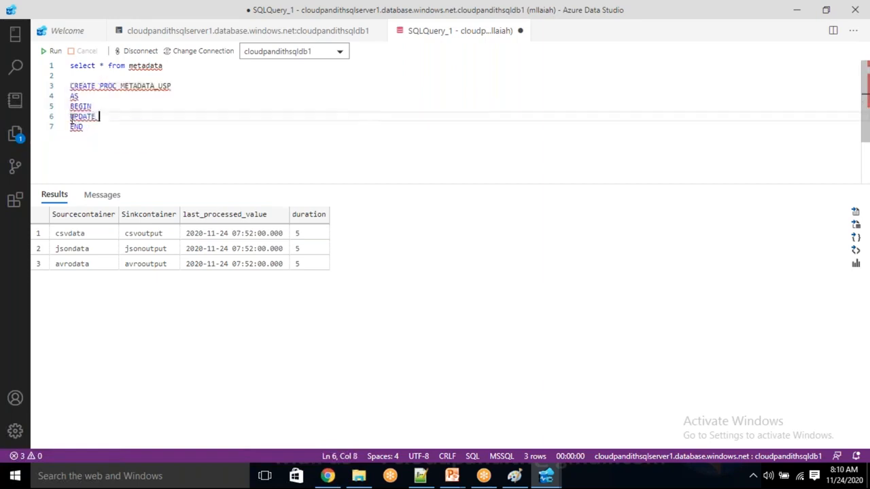
pyautogui.write('METADA')
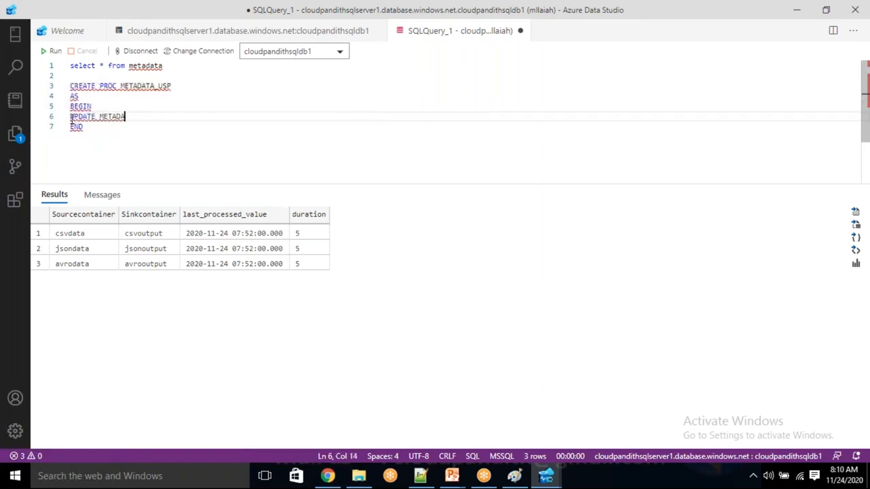
pyautogui.write('TA SET LAST_PROCESSED_')
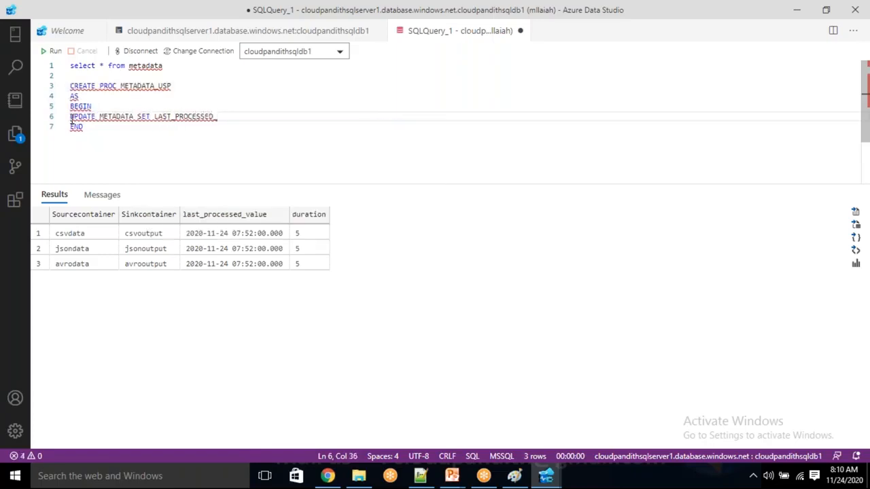
pyautogui.write('VALUE=@lpv')
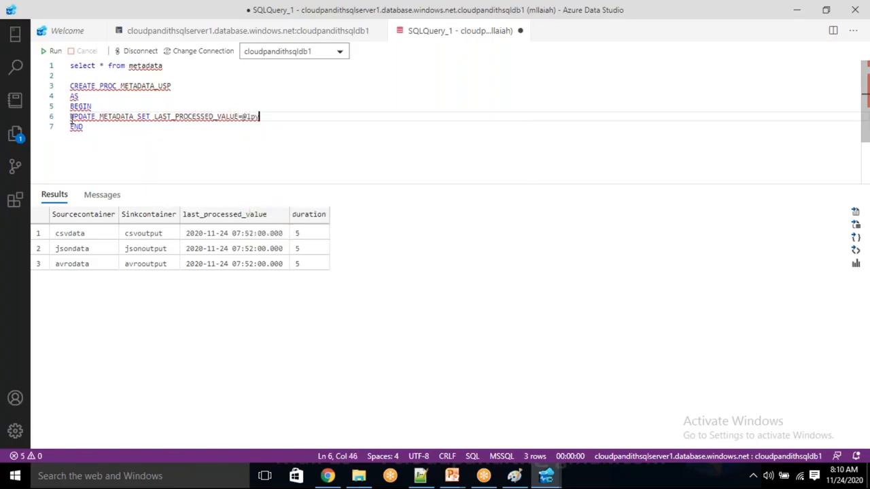
pyautogui.write(' WHERTE')
pyautogui.press('BackSpace')
pyautogui.press('BackSpace')
pyautogui.write('E COURCECON')
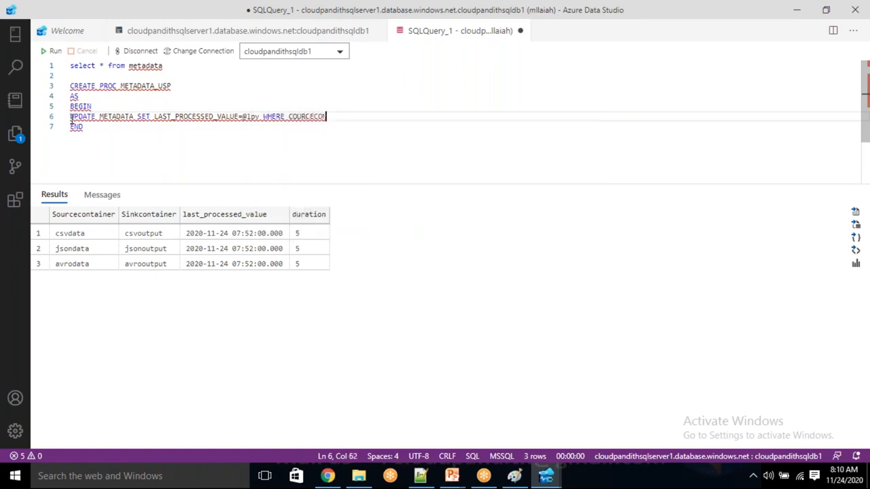
pyautogui.press('BackSpace')
pyautogui.press('BackSpace')
pyautogui.press('BackSpace')
pyautogui.press('BackSpace')
pyautogui.press('BackSpace')
pyautogui.press('BackSpace')
pyautogui.press('BackSpace')
pyautogui.press('BackSpace')
pyautogui.write('sou')
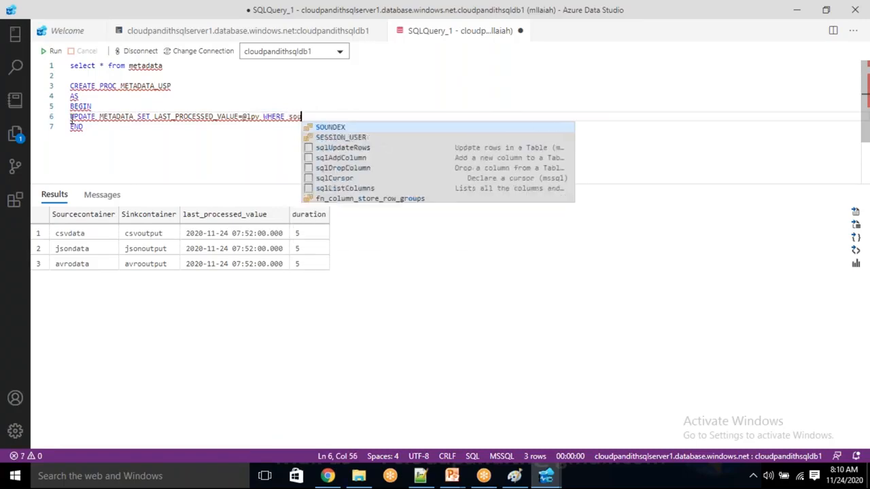
pyautogui.write('rcecontai')
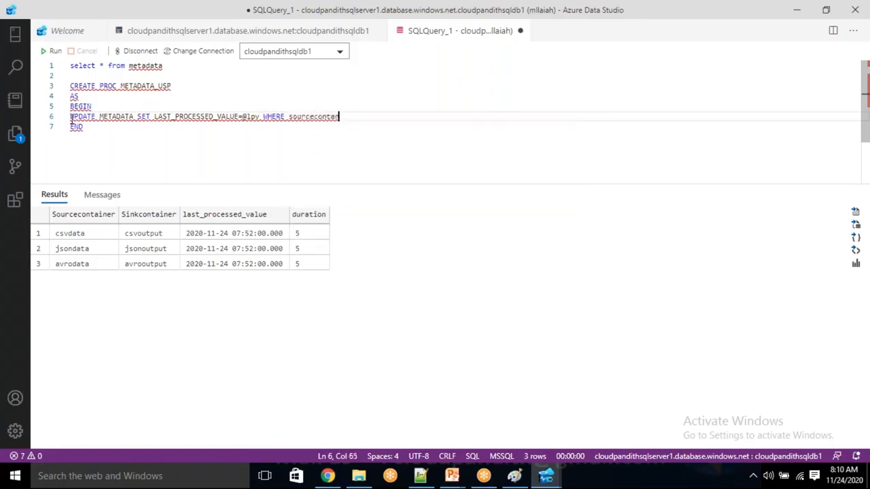
pyautogui.write('neiner=@sc')
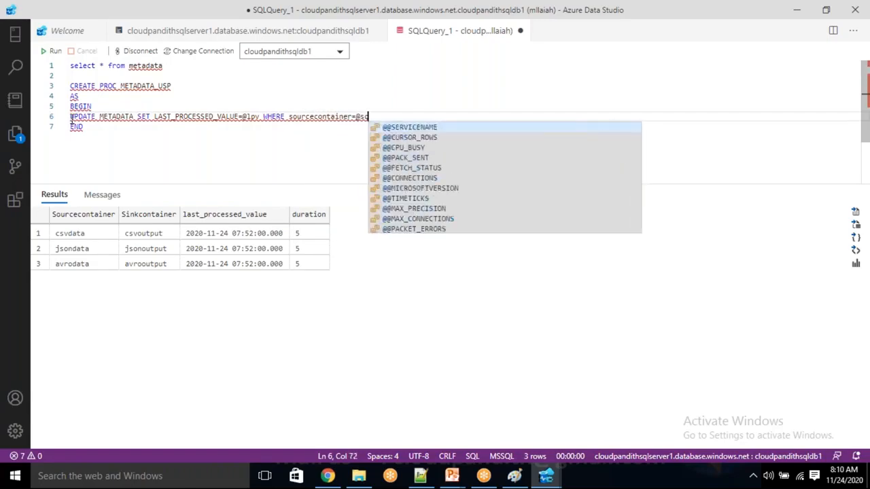
pyautogui.press('BackSpace')
pyautogui.press('BackSpace')
pyautogui.write('container')
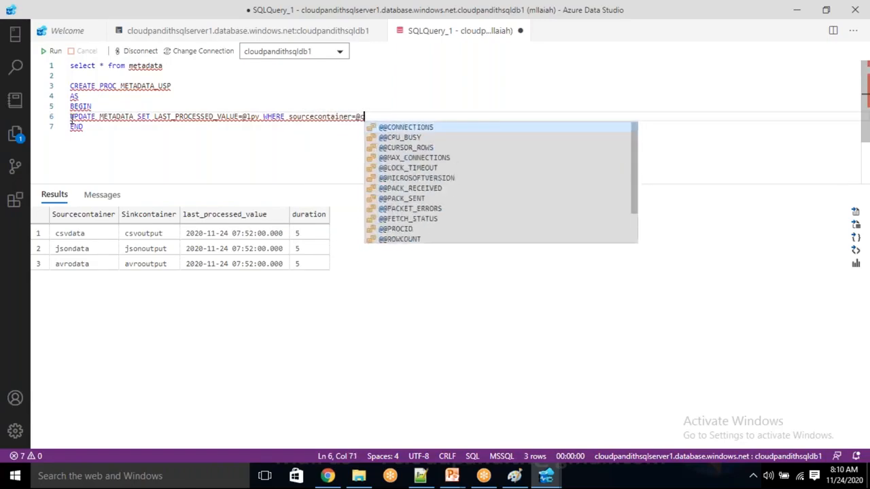
pyautogui.write('name')
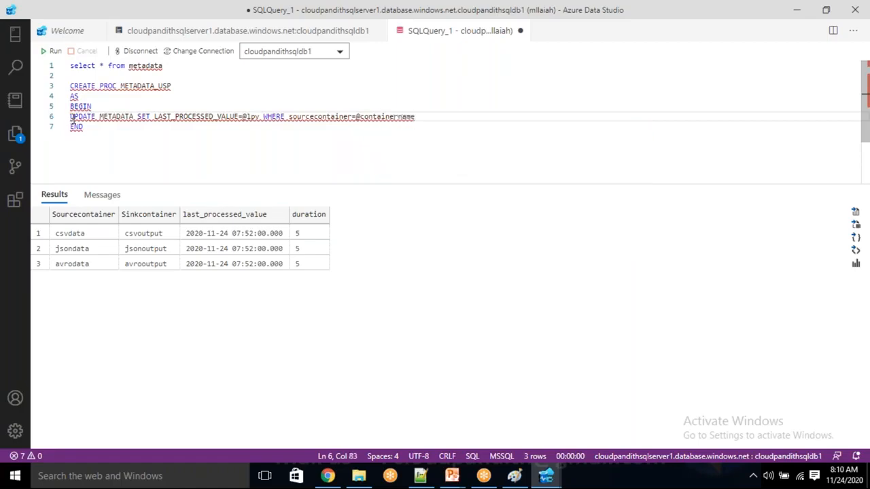
pyautogui.click(195, 84)
pyautogui.write('@lpv')
pyautogui.press('BackSpace')
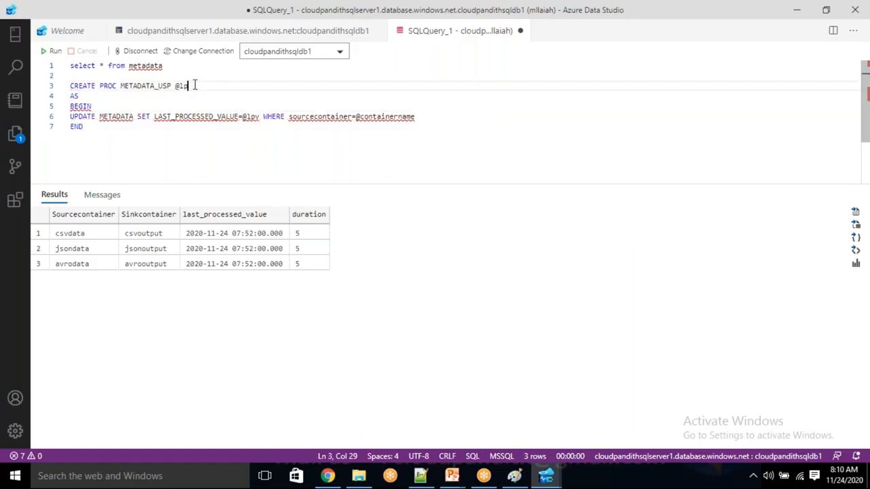
pyautogui.write('v datetime,')
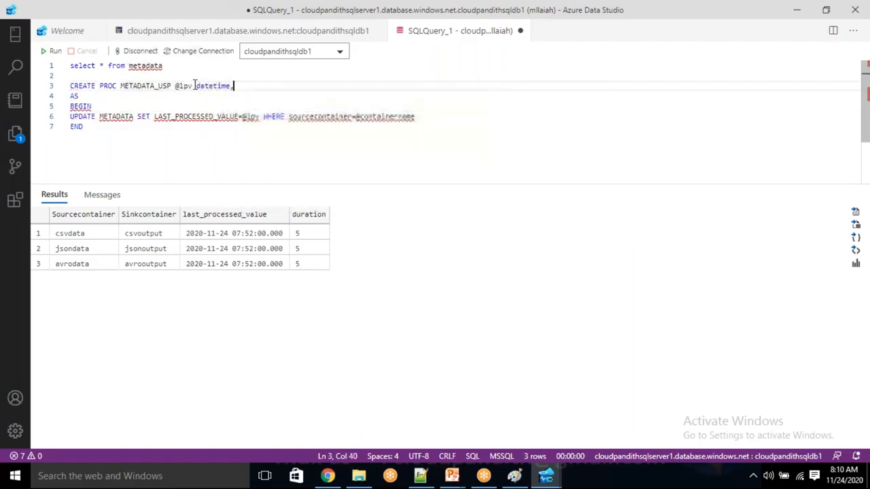
pyautogui.write('@cont')
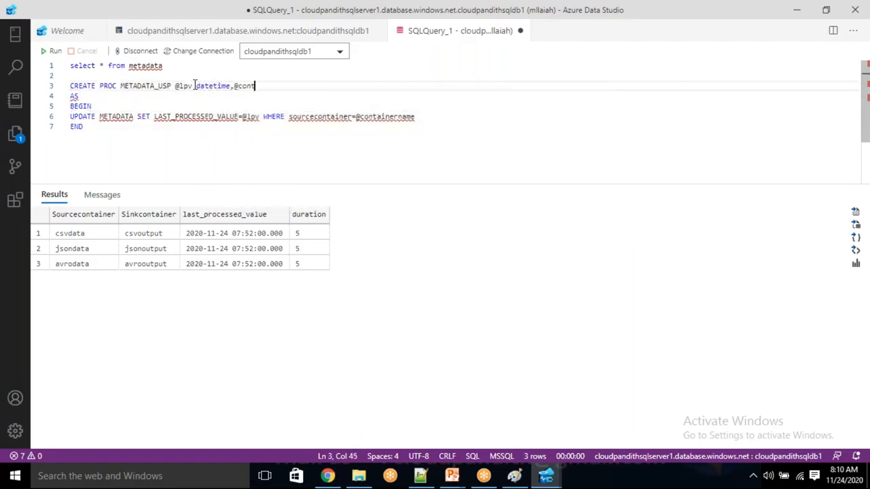
pyautogui.write('ainername varchar(50')
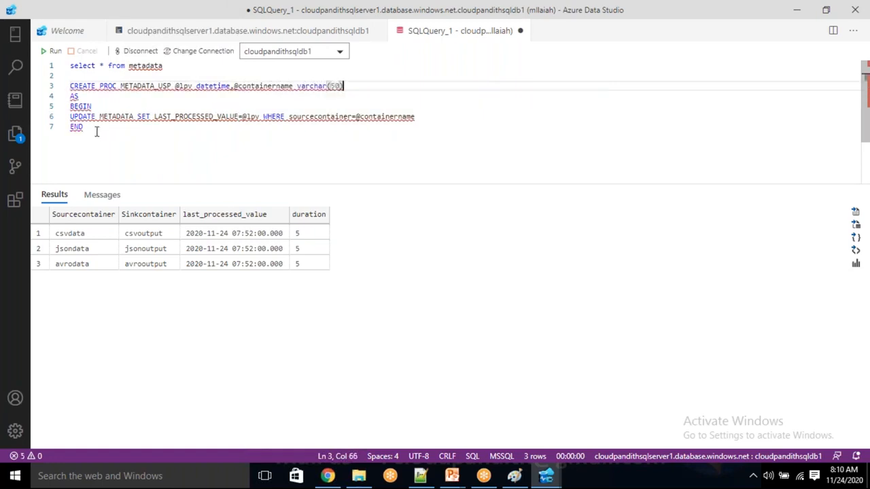
# Step: Run the selected CREATE PROC block to create METADATA_USP, then go back to the browser
pyautogui.moveTo(97, 130); pyautogui.dragTo(69, 86)
pyautogui.click(55, 52)
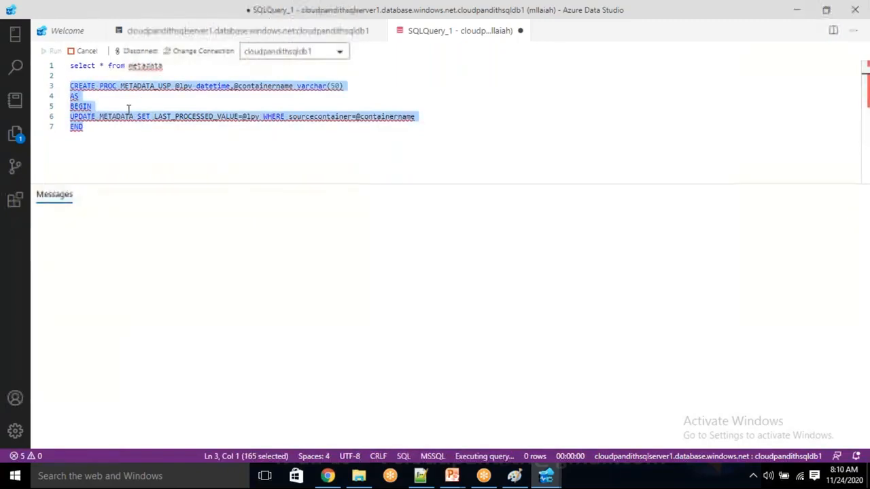
pyautogui.click(140, 143)
pyautogui.moveTo(117, 126); pyautogui.dragTo(65, 91)
pyautogui.click(134, 143)
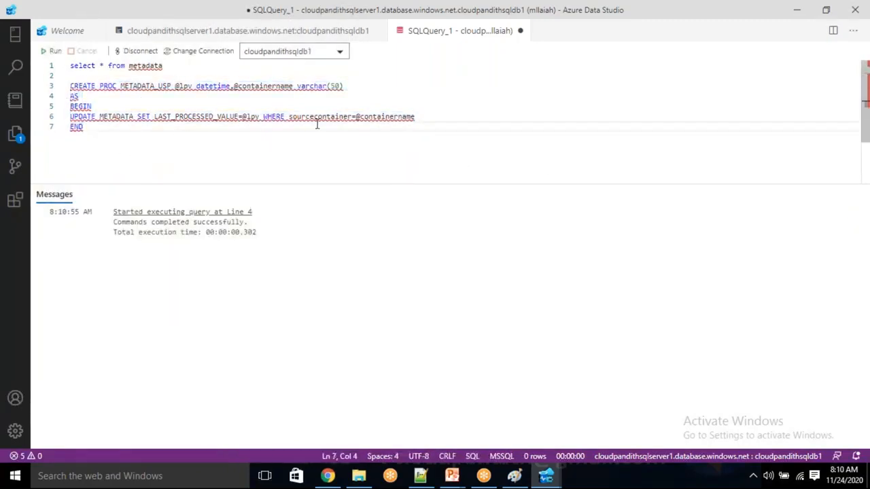
pyautogui.click(330, 477)
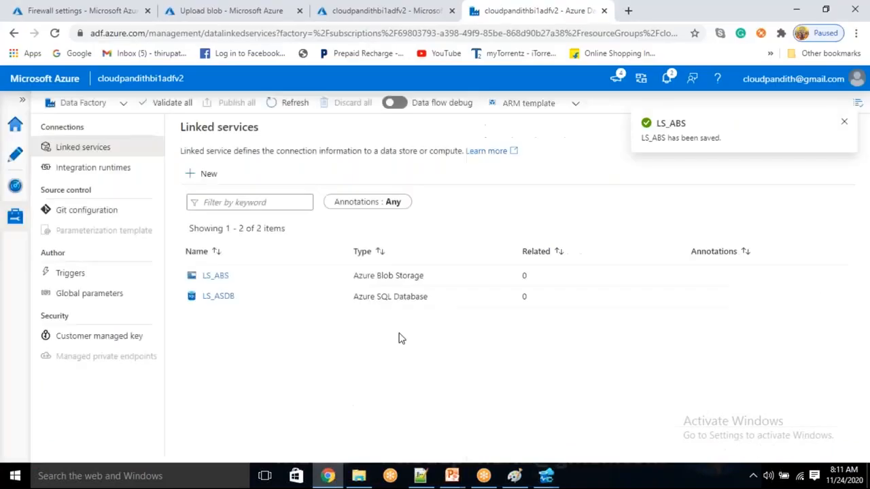
# Step: In the Author workspace, add a new pipeline and rename pipeline1 to PL_Data_Incremental_FileCopy
pyautogui.click(9, 163)
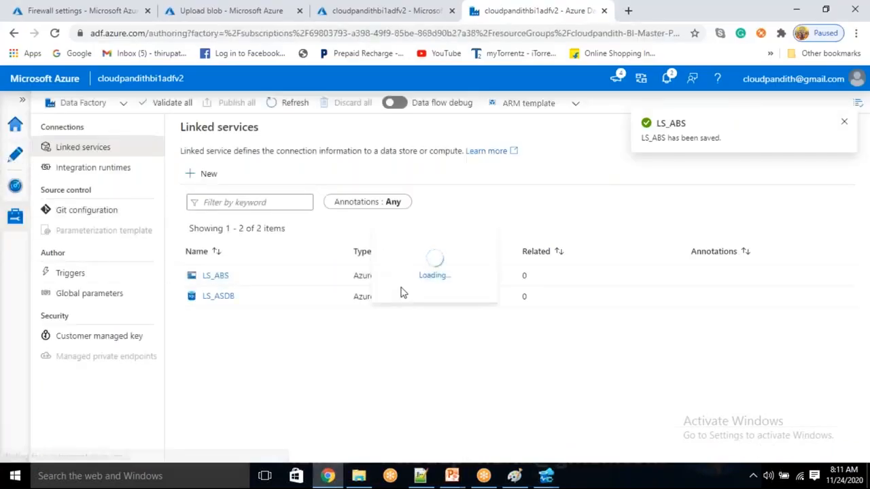
pyautogui.click(203, 151)
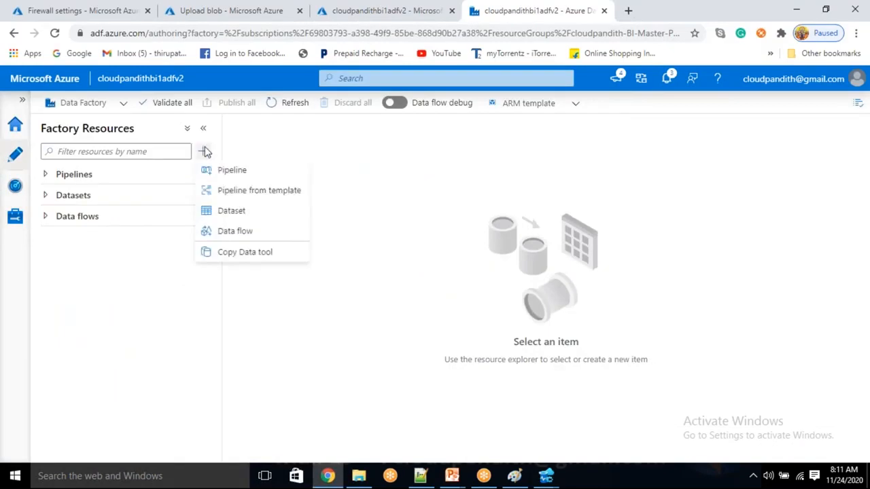
pyautogui.click(227, 168)
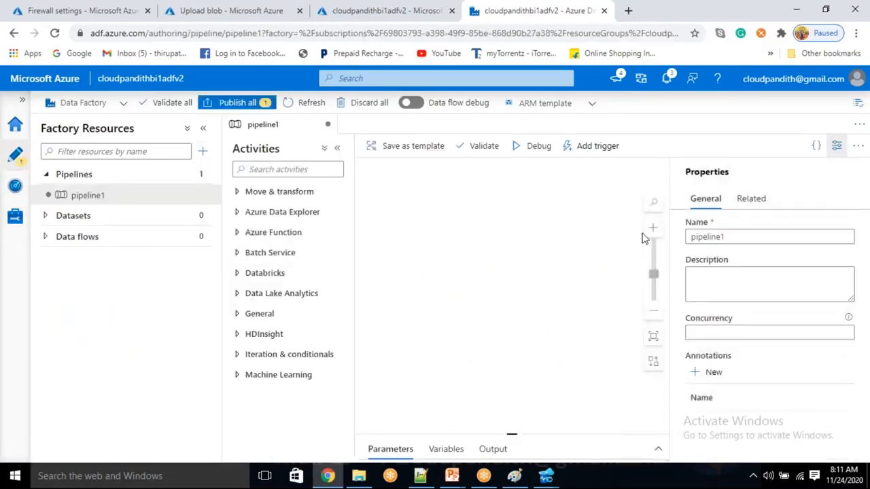
pyautogui.click(561, 219)
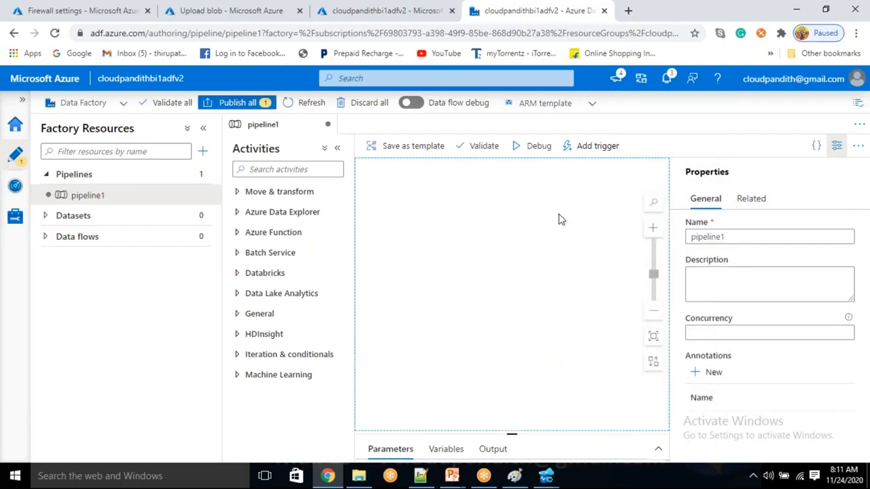
pyautogui.doubleClick(751, 238)
pyautogui.press('BackSpace')
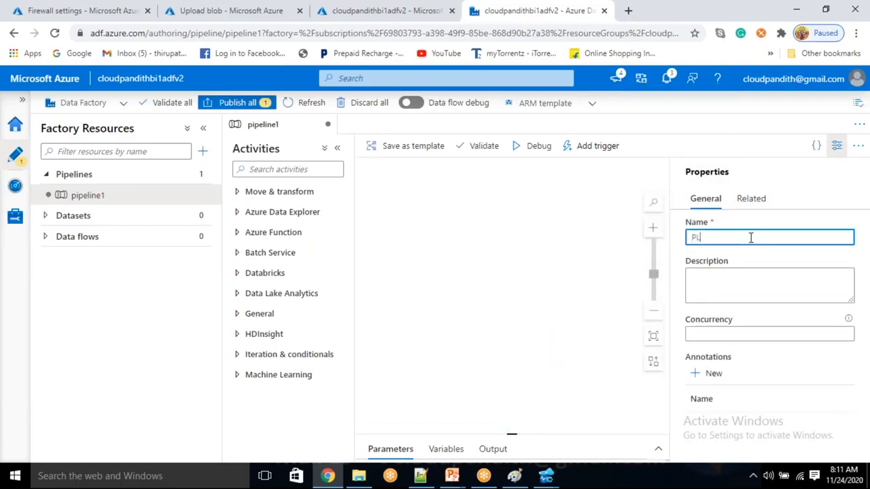
pyautogui.write('PL_DA')
pyautogui.press('BackSpace')
pyautogui.press('BackSpace')
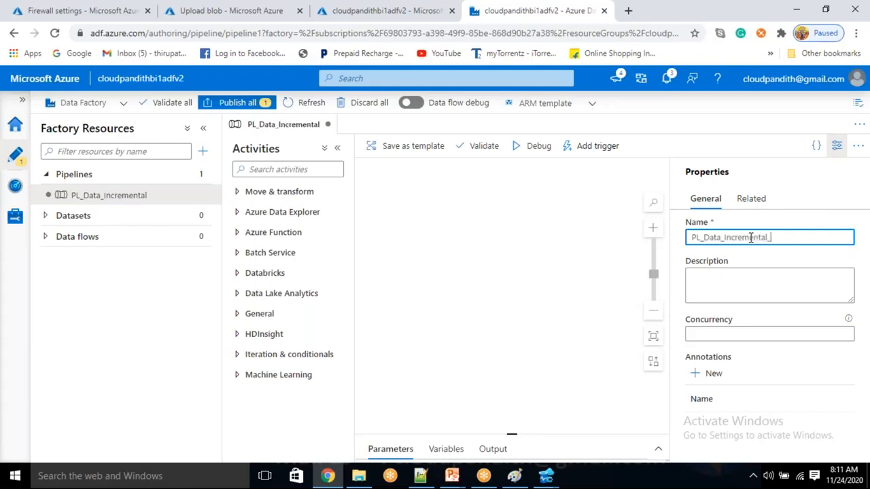
pyautogui.write('Copy')
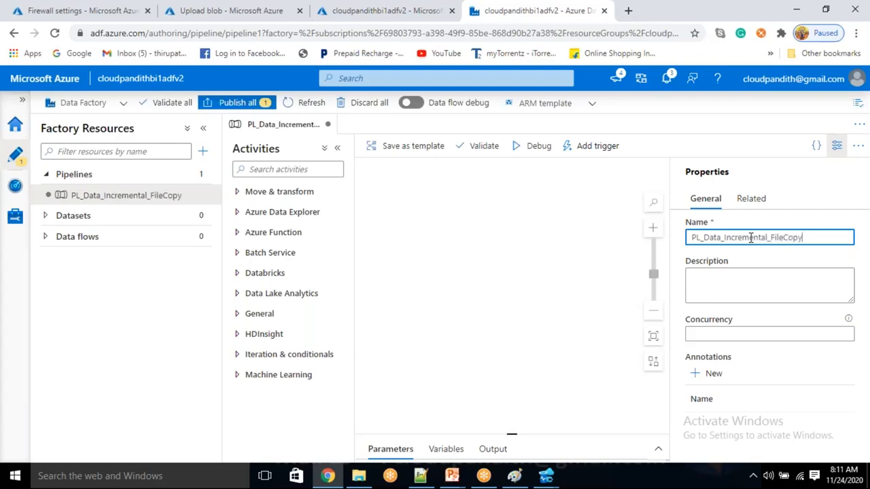
# Step: Drag a Lookup activity from General onto the canvas and name it Lookup_getContainerList
pyautogui.click(836, 146)
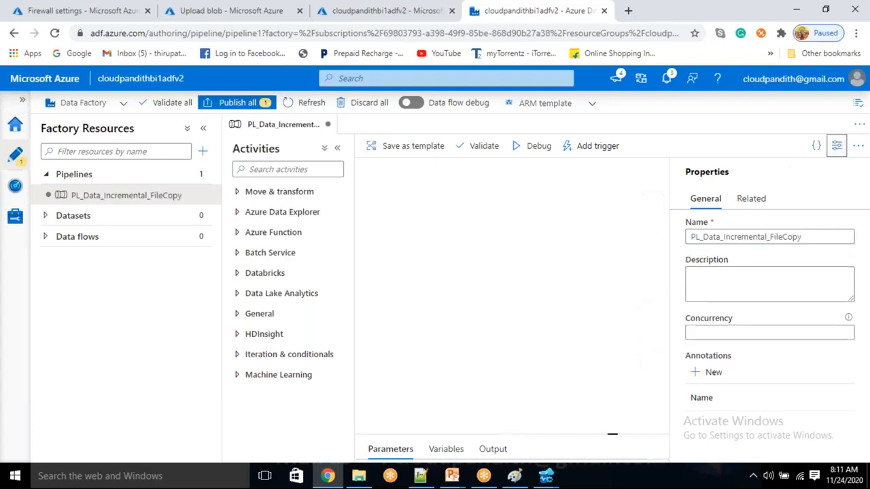
pyautogui.click(271, 196)
pyautogui.click(270, 196)
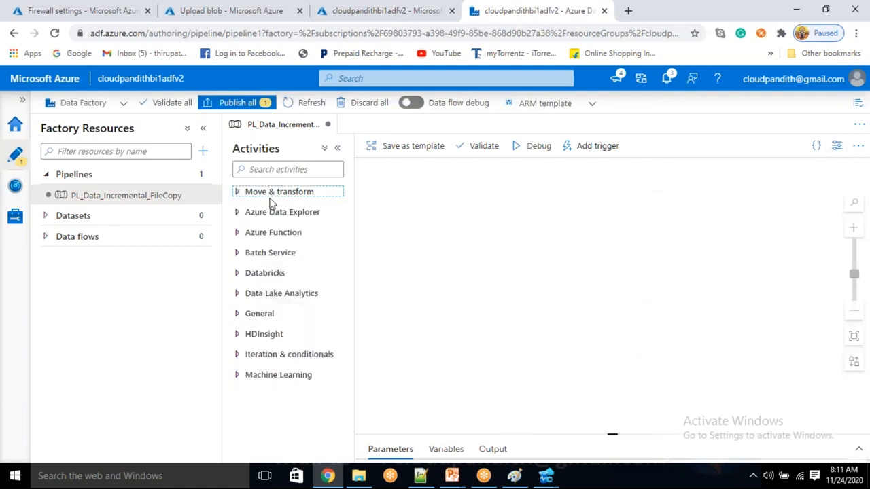
pyautogui.click(257, 318)
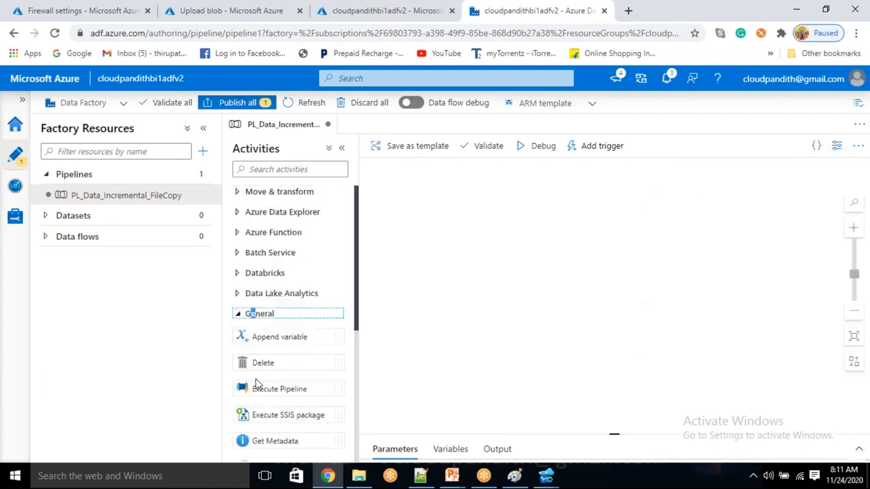
pyautogui.scroll(-3, 257, 384)
pyautogui.moveTo(262, 340); pyautogui.dragTo(455, 248)
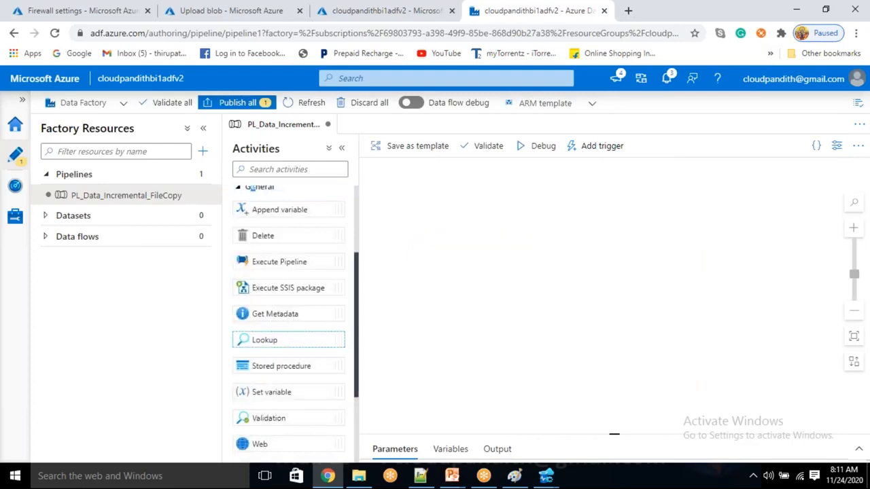
pyautogui.click(526, 321)
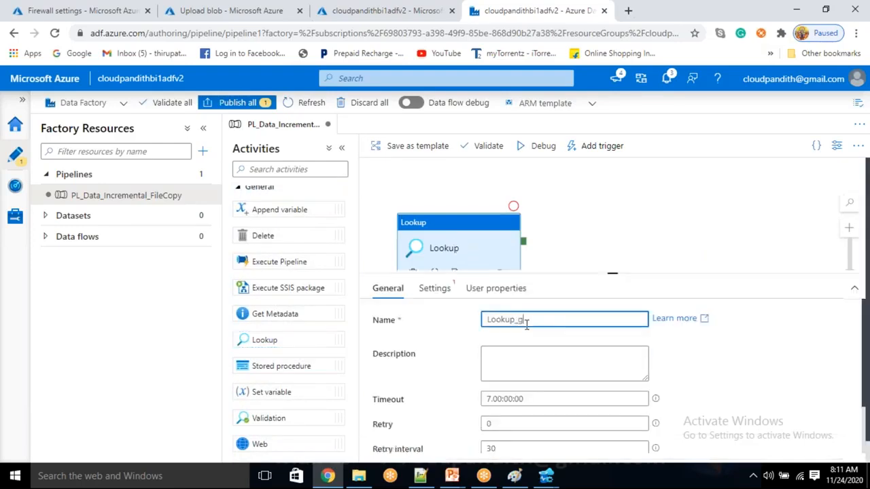
pyautogui.write('_getContianer')
pyautogui.press('BackSpace')
pyautogui.press('BackSpace')
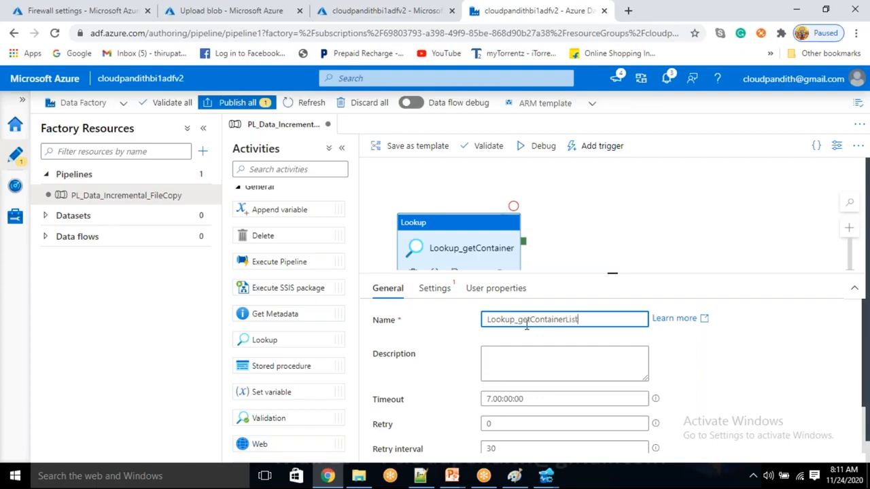
# Step: In the Lookup's Settings, clear the First row only option
pyautogui.scroll(-2, 489, 418)
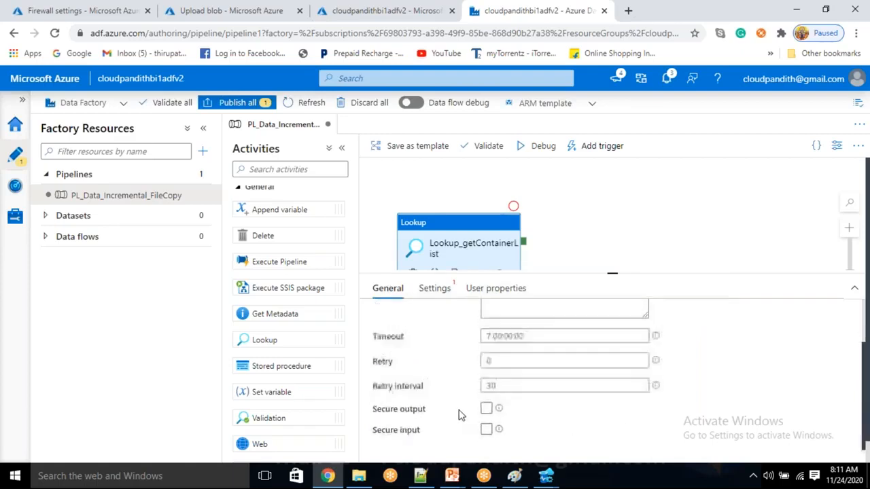
pyautogui.scroll(2, 459, 411)
pyautogui.click(435, 288)
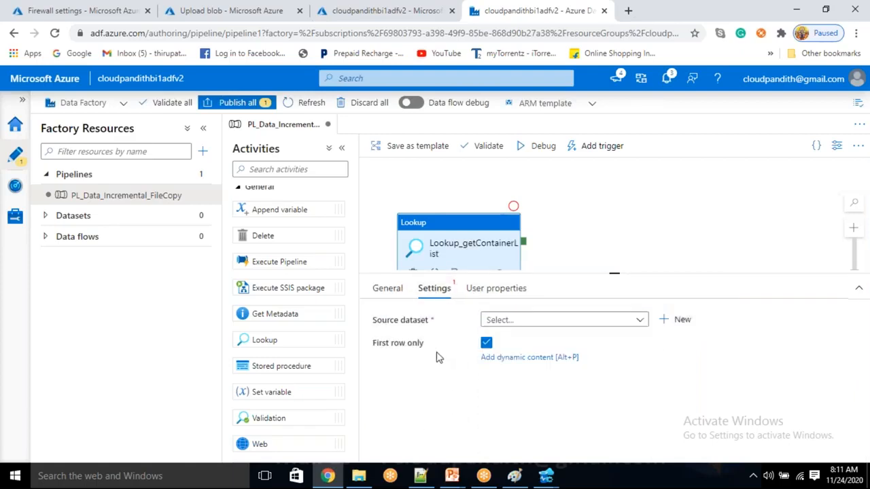
pyautogui.click(487, 343)
pyautogui.click(678, 322)
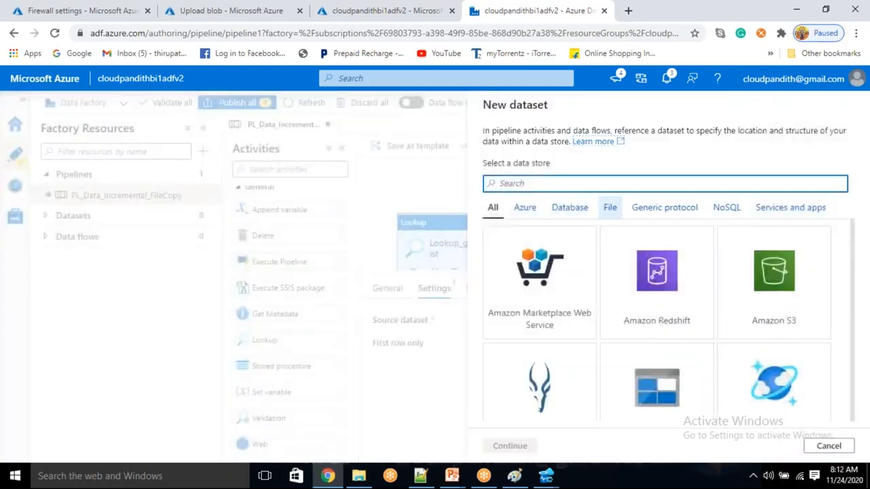
# Step: Start a new Azure SQL Database dataset and name it DS_ASDB_GetContainerList
pyautogui.write('sql data')
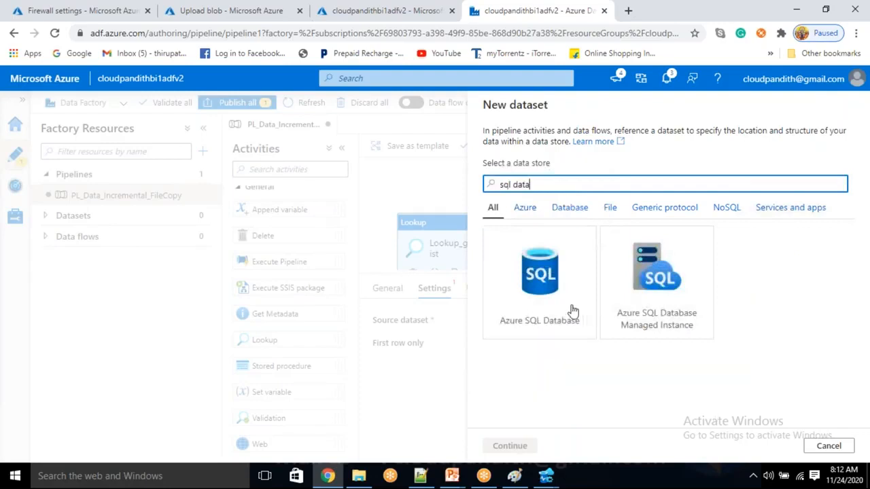
pyautogui.click(573, 310)
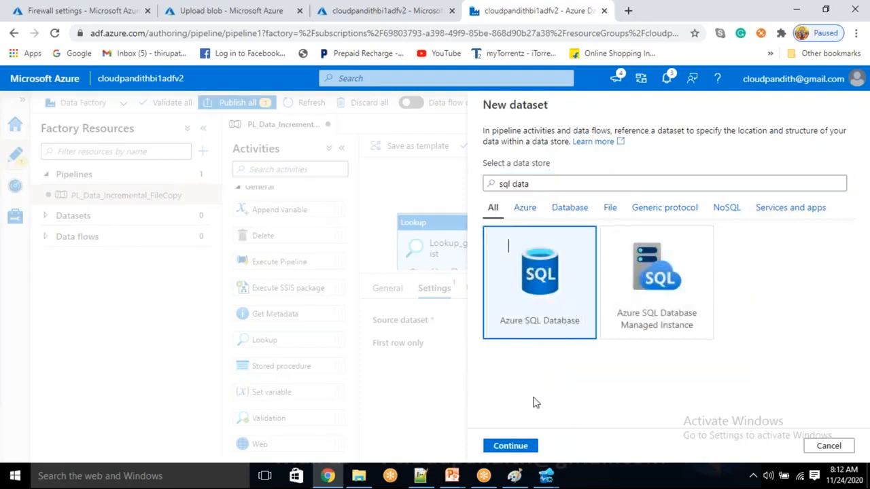
pyautogui.click(509, 446)
pyautogui.moveTo(547, 146); pyautogui.dragTo(421, 151)
pyautogui.press('BackSpace')
pyautogui.write('DS_ASDB_GetContainerList')
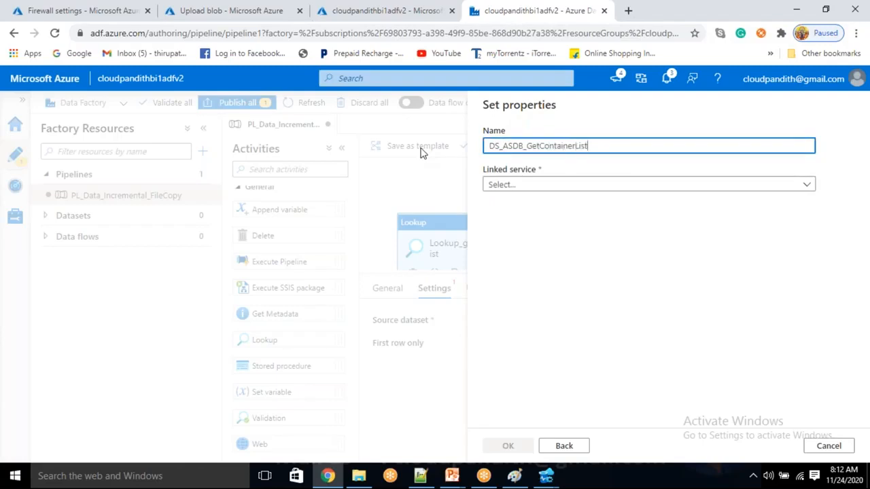
# Step: Point the dataset at linked service LS_ASDB and table dbo.METADATA, and confirm
pyautogui.click(521, 188)
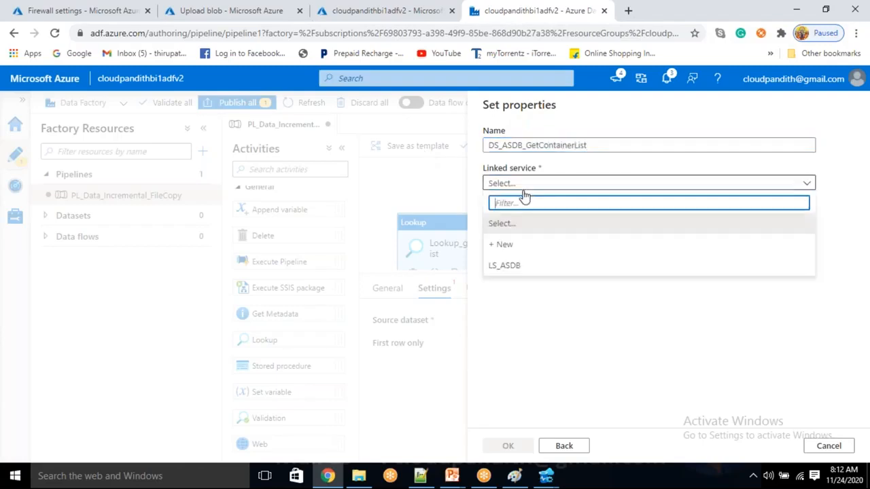
pyautogui.click(514, 253)
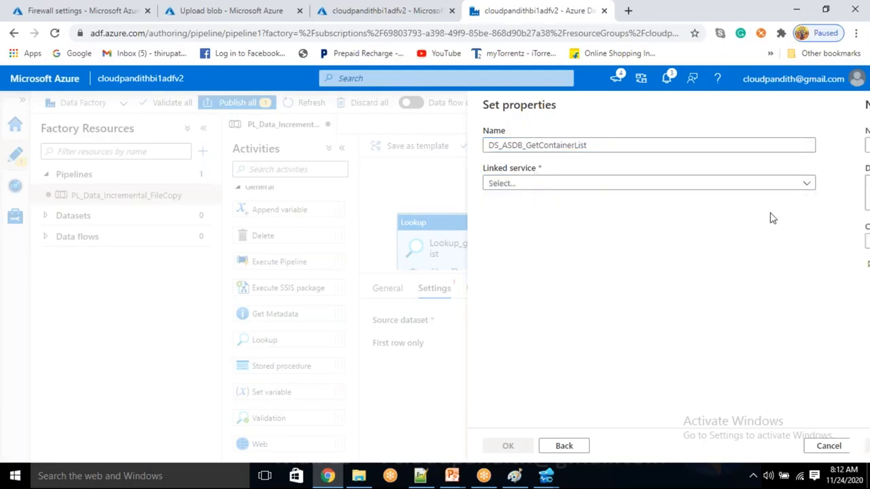
pyautogui.click(830, 446)
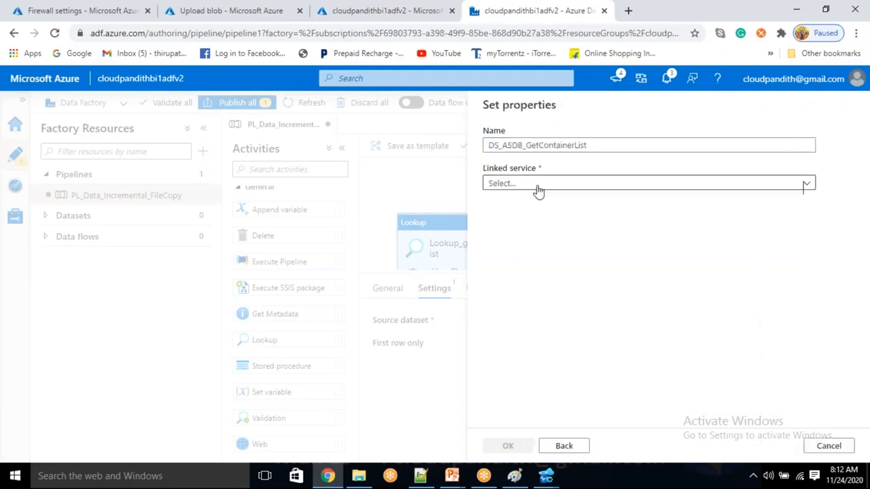
pyautogui.click(537, 185)
pyautogui.click(506, 267)
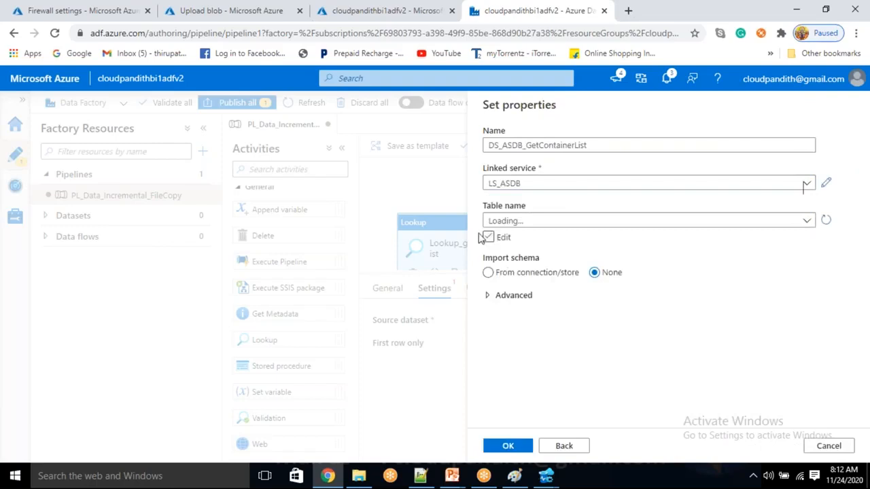
pyautogui.click(515, 224)
pyautogui.click(515, 225)
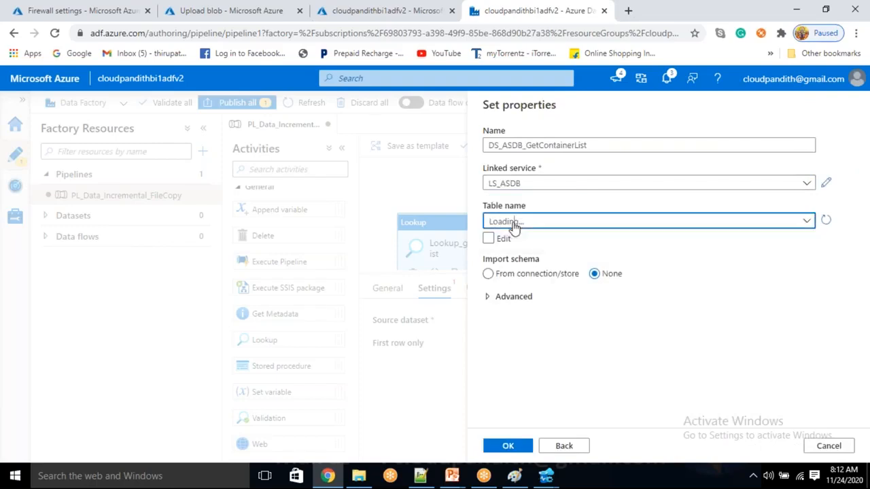
pyautogui.click(515, 224)
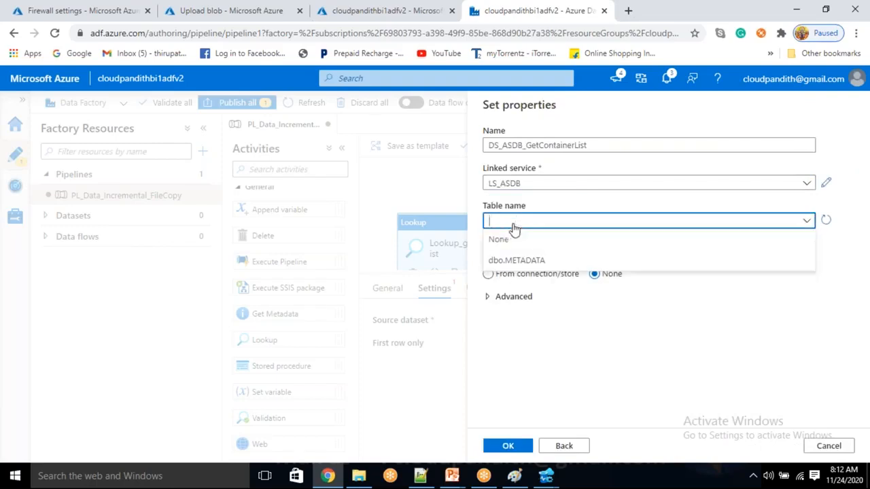
pyautogui.click(515, 229)
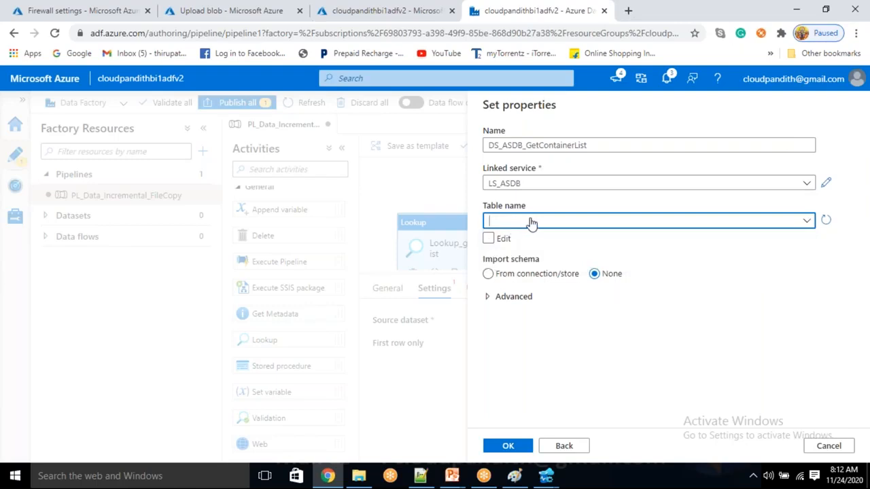
pyautogui.click(536, 224)
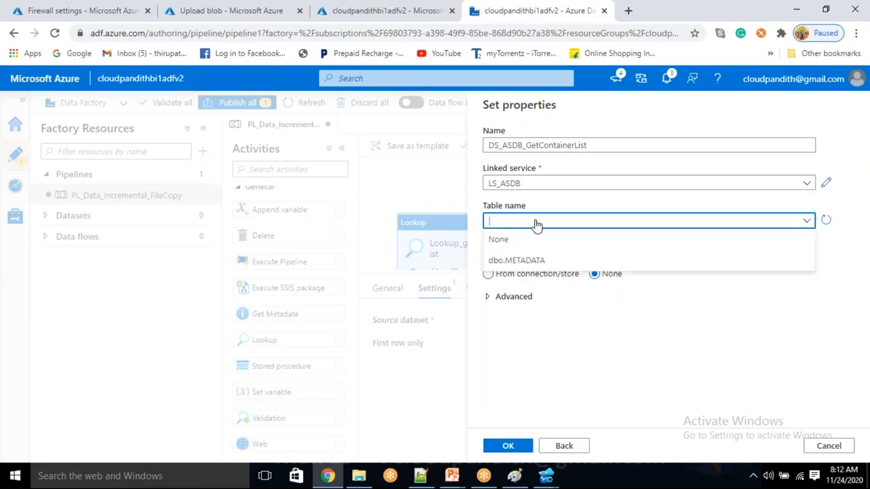
pyautogui.click(526, 263)
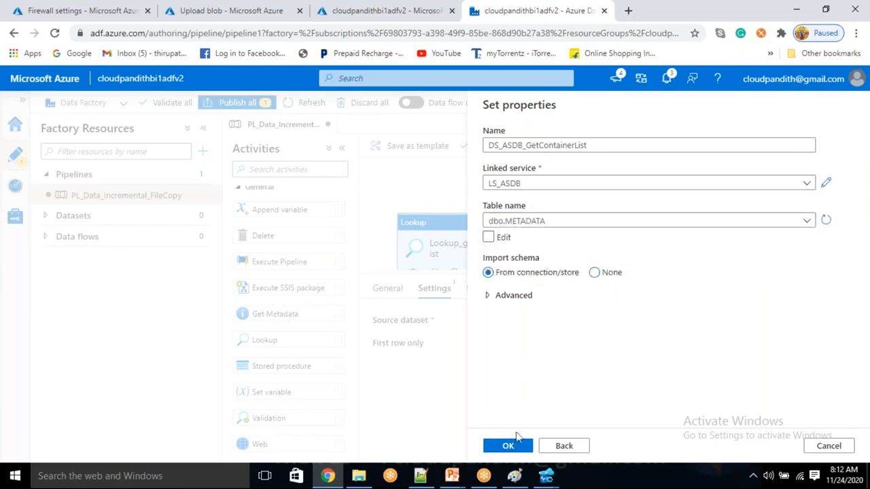
pyautogui.click(516, 446)
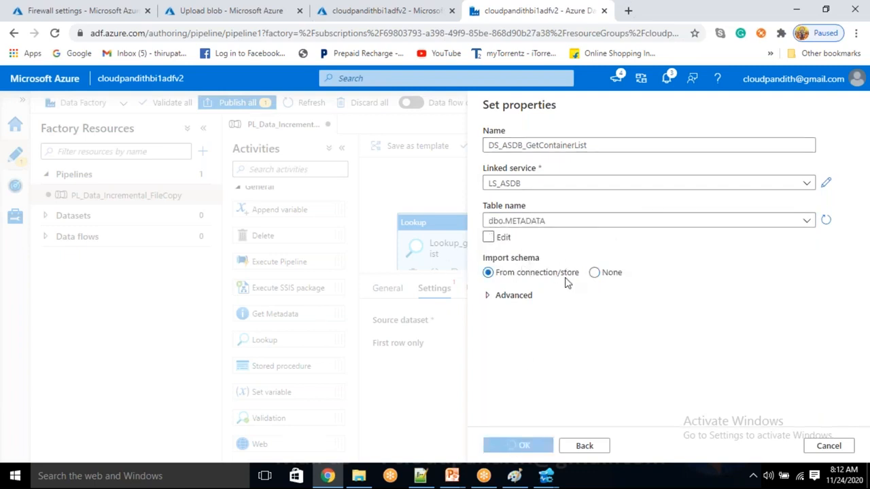
pyautogui.moveTo(471, 208); pyautogui.dragTo(469, 205)
# Step: Add a ForEach activity after the Lookup's success output and rename it ForEach_Container
pyautogui.scroll(-2, 490, 435)
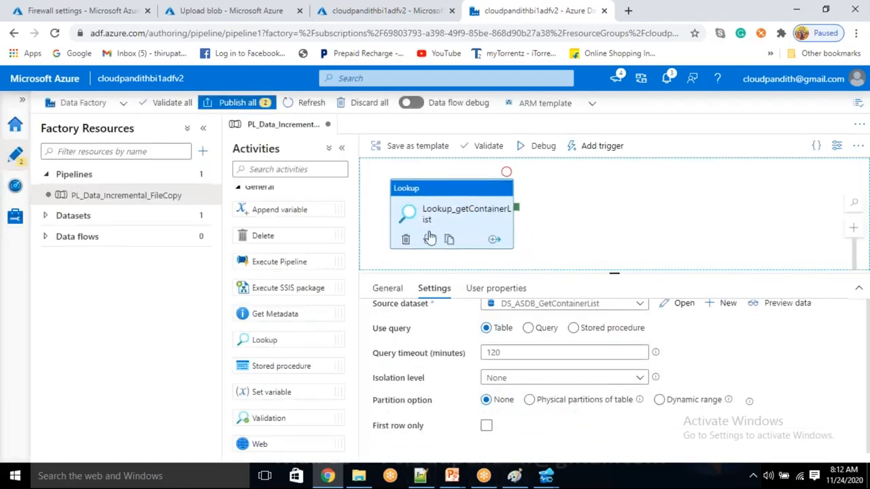
pyautogui.scroll(-2, 265, 367)
pyautogui.scroll(-2, 251, 407)
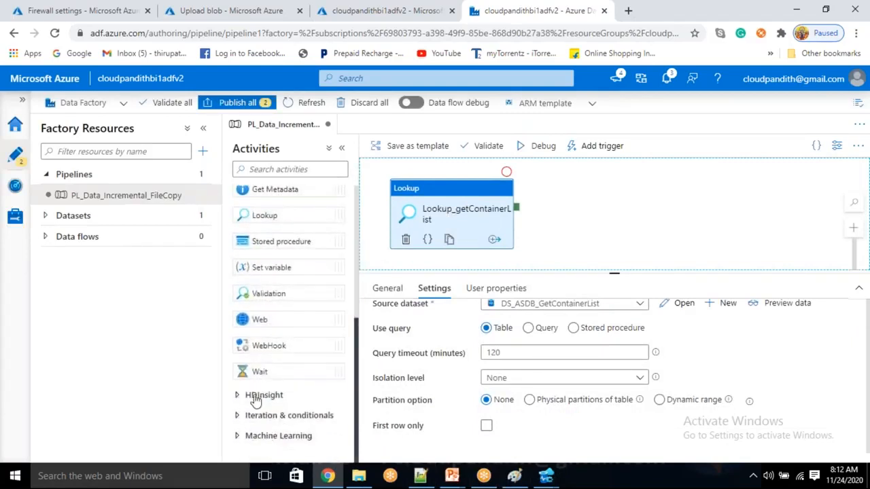
pyautogui.click(253, 416)
pyautogui.moveTo(275, 341); pyautogui.dragTo(621, 210)
pyautogui.moveTo(519, 216); pyautogui.dragTo(632, 217)
pyautogui.click(608, 230)
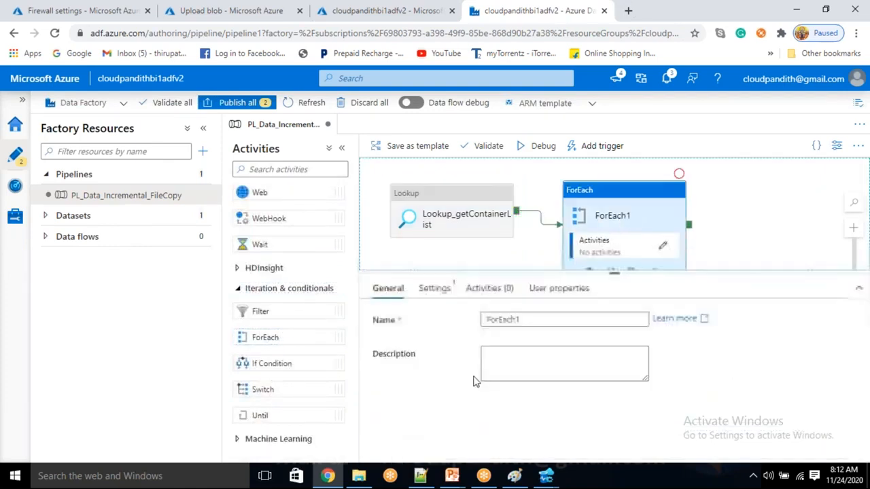
pyautogui.click(539, 319)
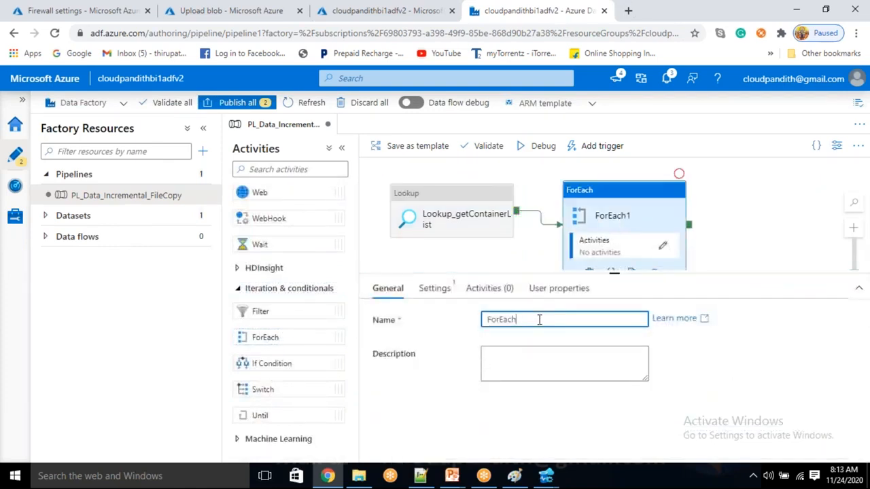
pyautogui.write('_Container')
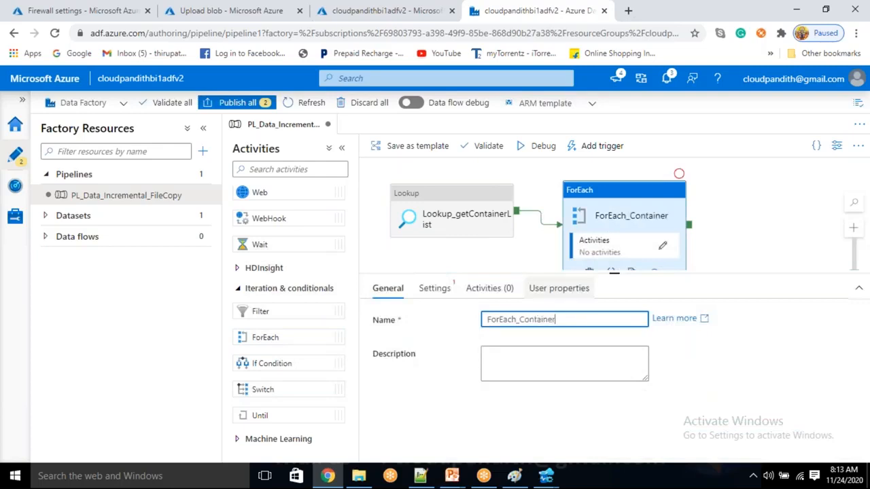
pyautogui.click(439, 291)
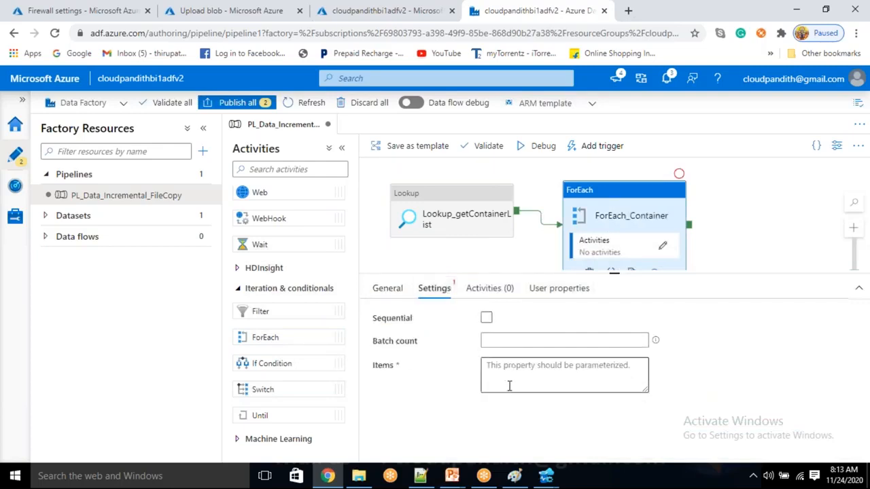
pyautogui.click(509, 374)
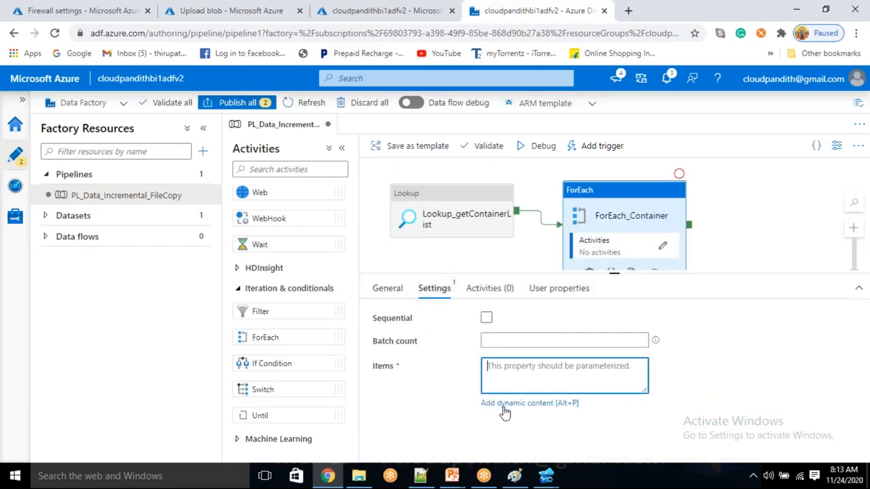
pyautogui.click(505, 405)
pyautogui.scroll(-5, 540, 289)
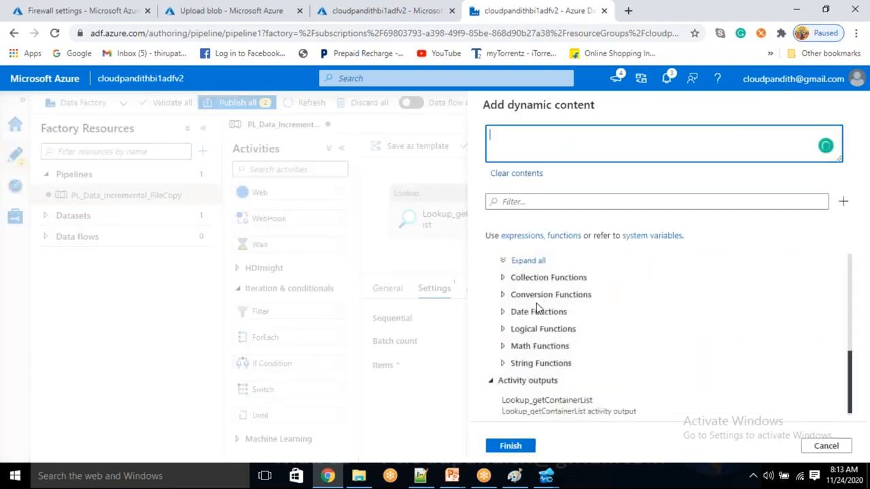
pyautogui.click(561, 413)
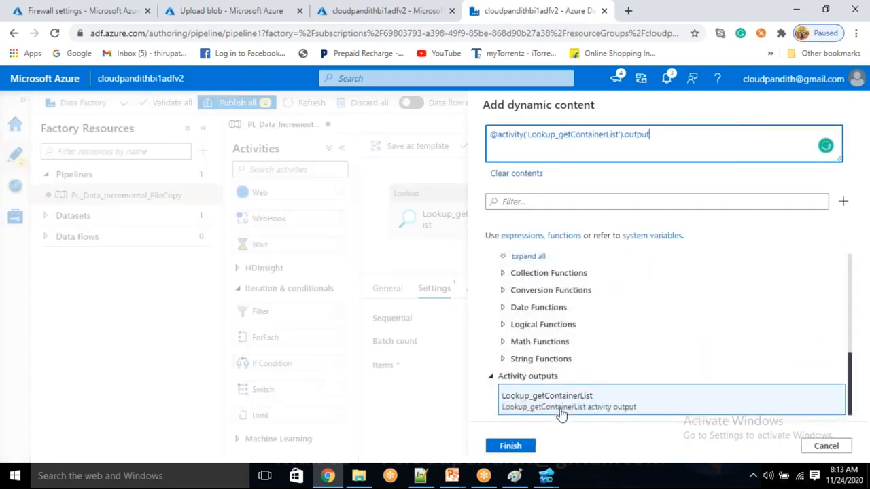
pyautogui.write('.value')
pyautogui.click(510, 446)
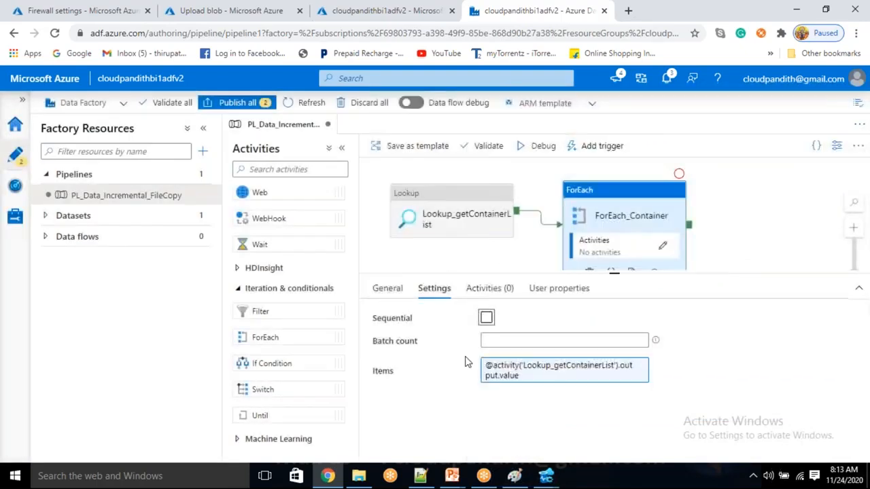
pyautogui.click(486, 318)
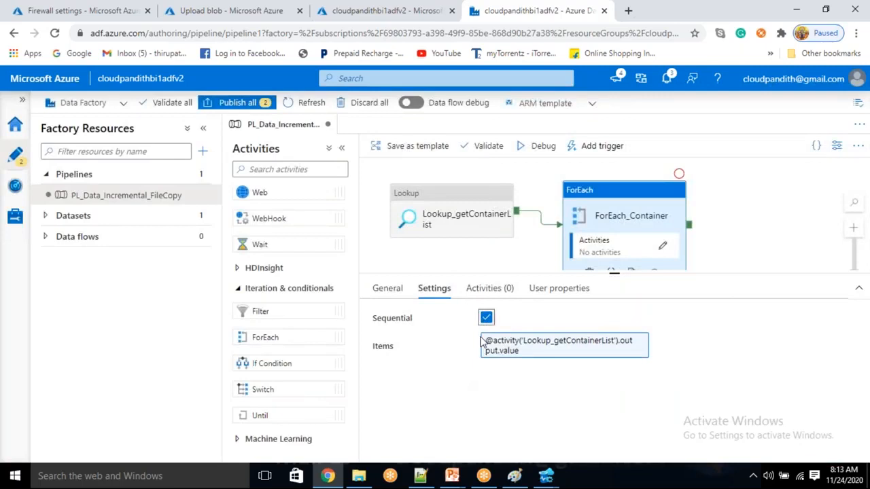
pyautogui.click(665, 249)
# Step: Drop a Set variable activity into ForEach_Container's inner canvas, then return to the main pipeline
pyautogui.scroll(8, 289, 306)
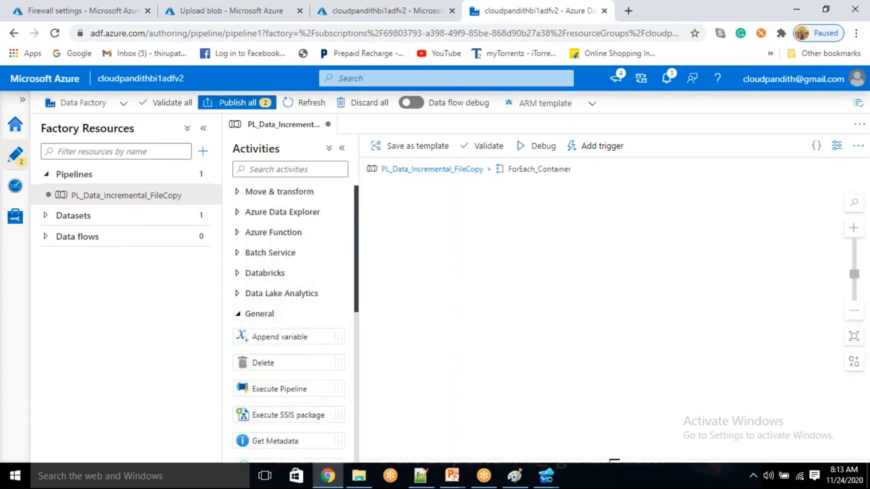
pyautogui.scroll(-3, 278, 340)
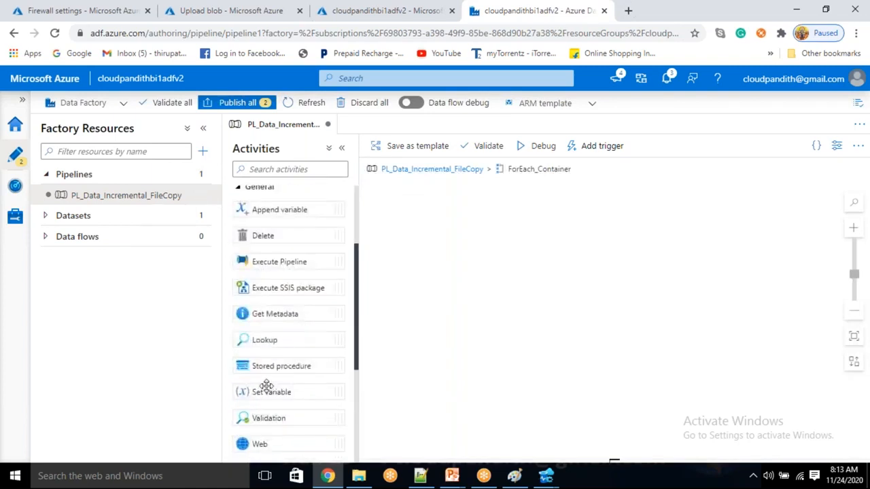
pyautogui.moveTo(269, 393); pyautogui.dragTo(503, 241)
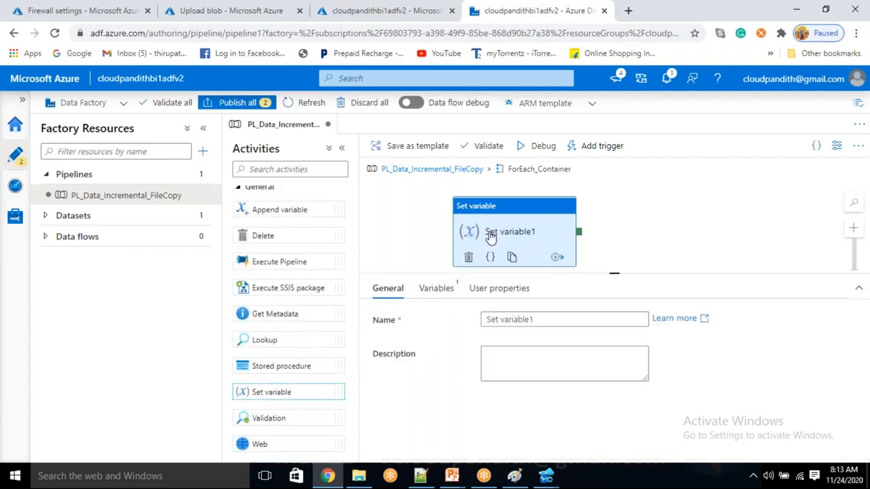
pyautogui.click(401, 170)
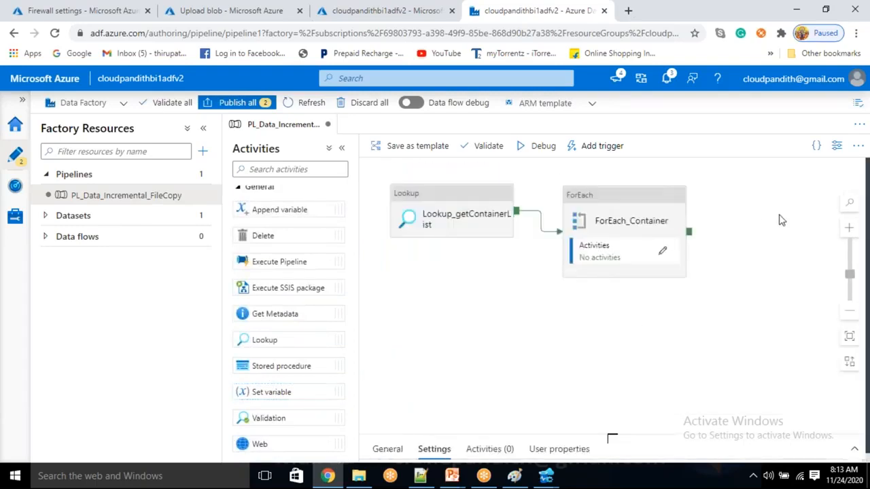
pyautogui.click(762, 200)
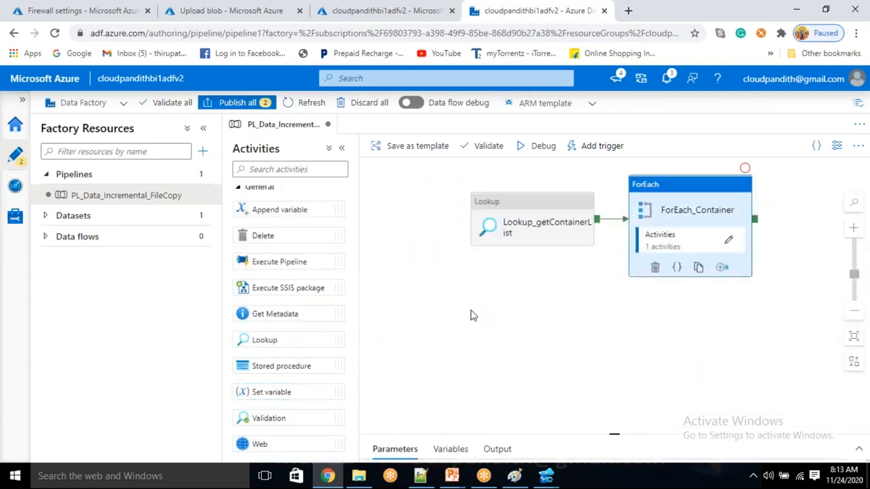
# Step: Create a pipeline variable upperBoundValue with type String
pyautogui.moveTo(615, 434); pyautogui.dragTo(614, 288)
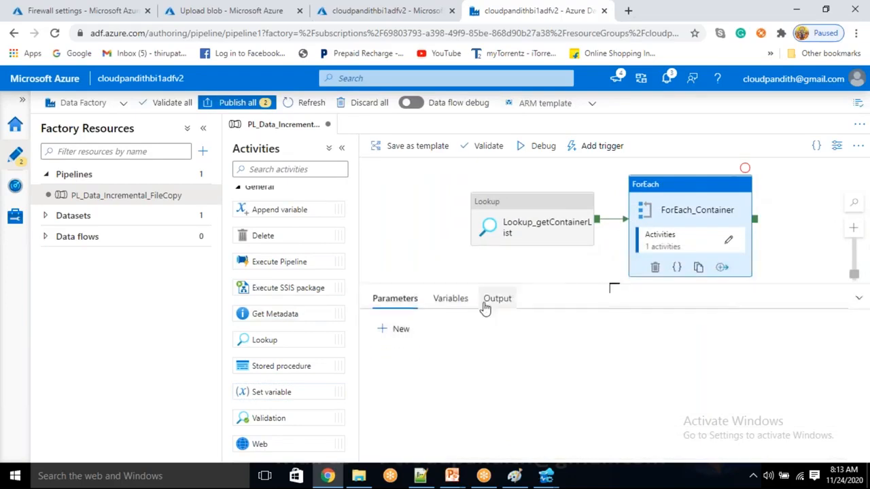
pyautogui.click(448, 303)
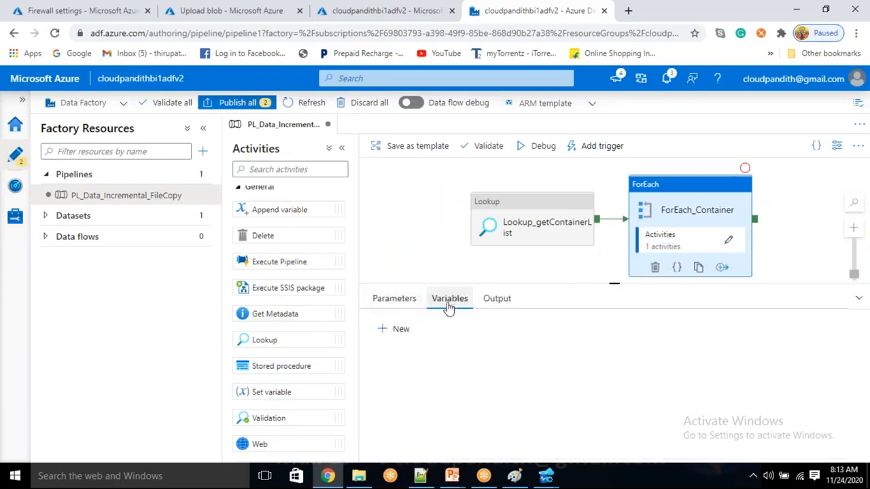
pyautogui.click(400, 333)
pyautogui.click(422, 382)
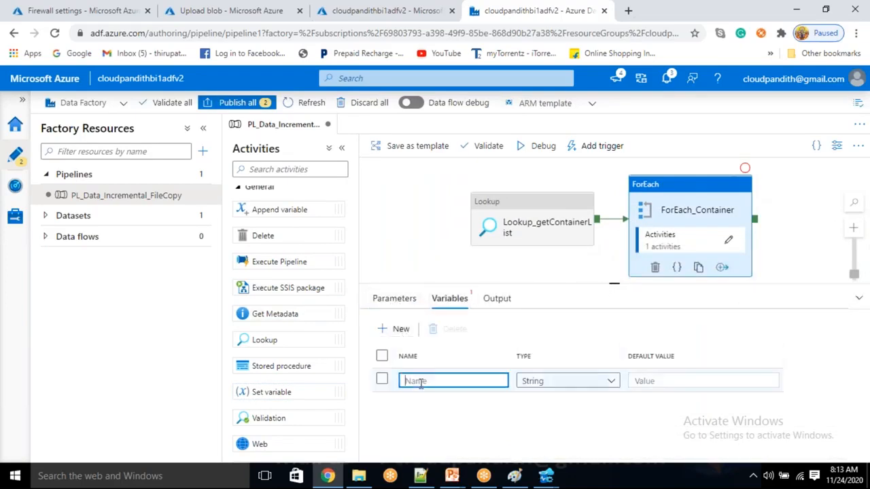
pyautogui.write('upperBoundValue')
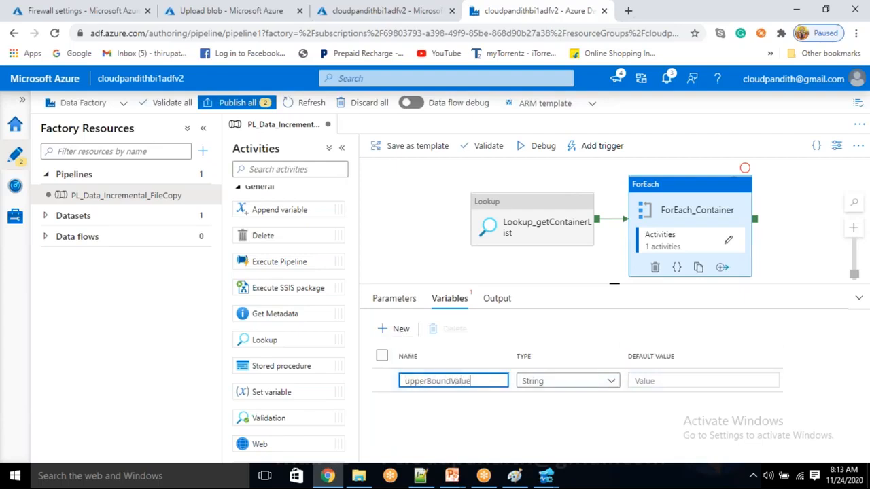
pyautogui.click(563, 385)
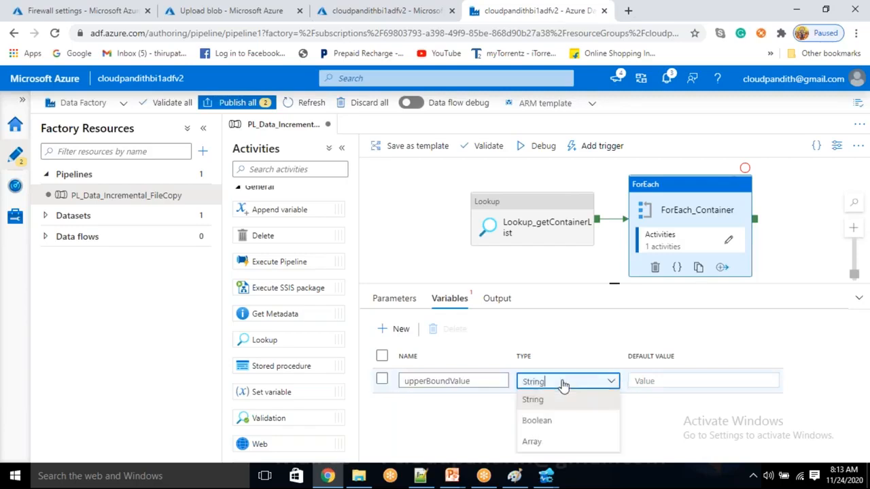
pyautogui.click(494, 425)
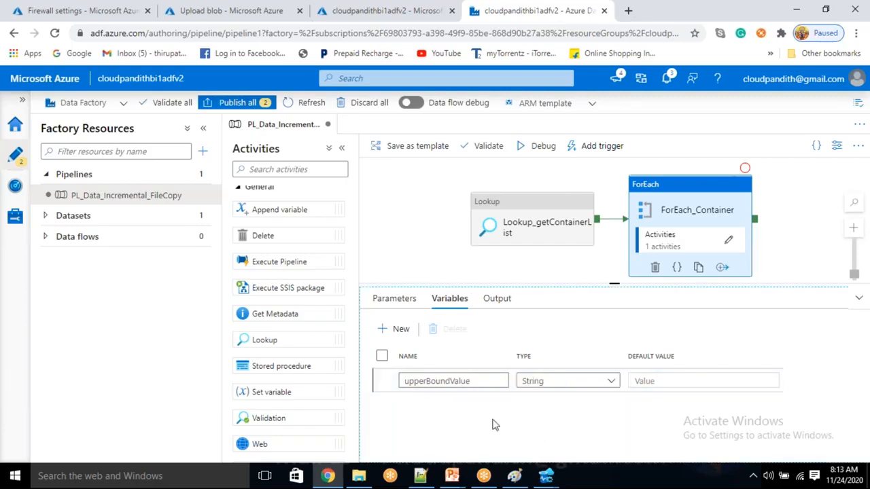
# Step: Rename the loop's Set variable1 activity to Calculated_UpperBound
pyautogui.click(729, 240)
pyautogui.click(612, 198)
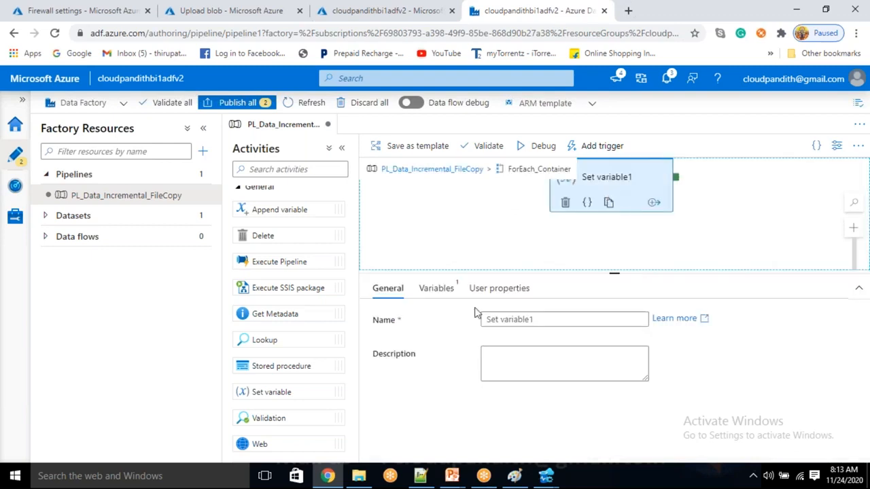
pyautogui.tripleClick(557, 319)
pyautogui.press('BackSpace')
pyautogui.write('Calculcated_Upperou')
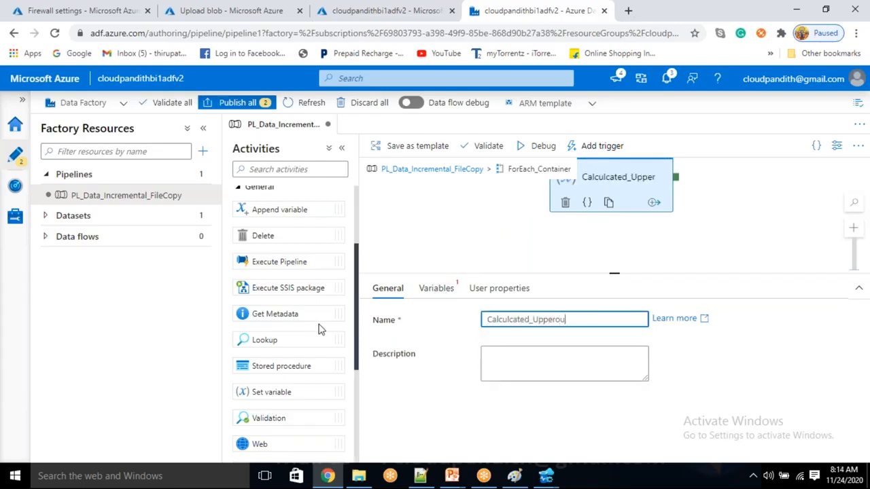
pyautogui.press('BackSpace')
pyautogui.press('BackSpace')
# Step: Target the upperBoundValue variable and open the dynamic content editor for its Value
pyautogui.click(430, 292)
pyautogui.click(571, 321)
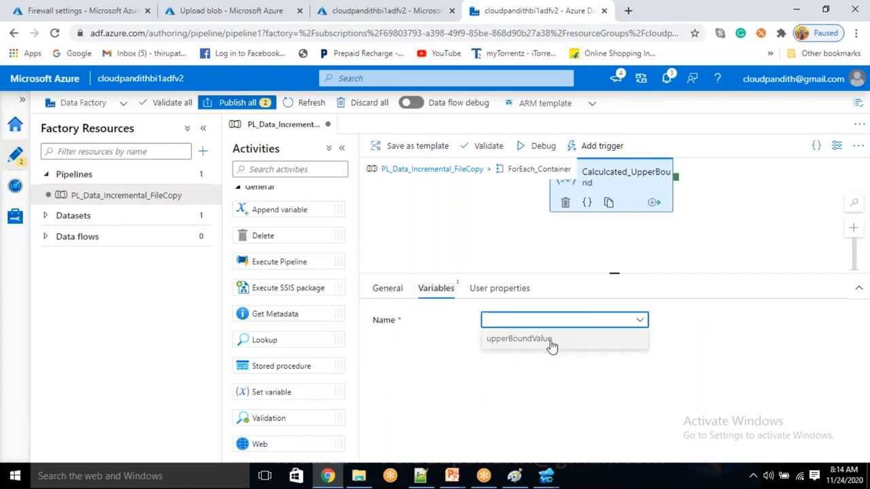
pyautogui.click(551, 343)
pyautogui.click(539, 356)
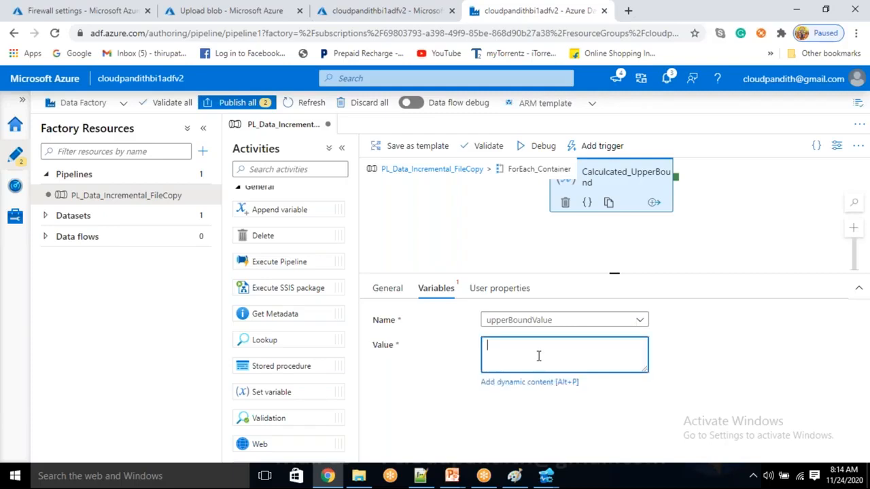
pyautogui.click(517, 383)
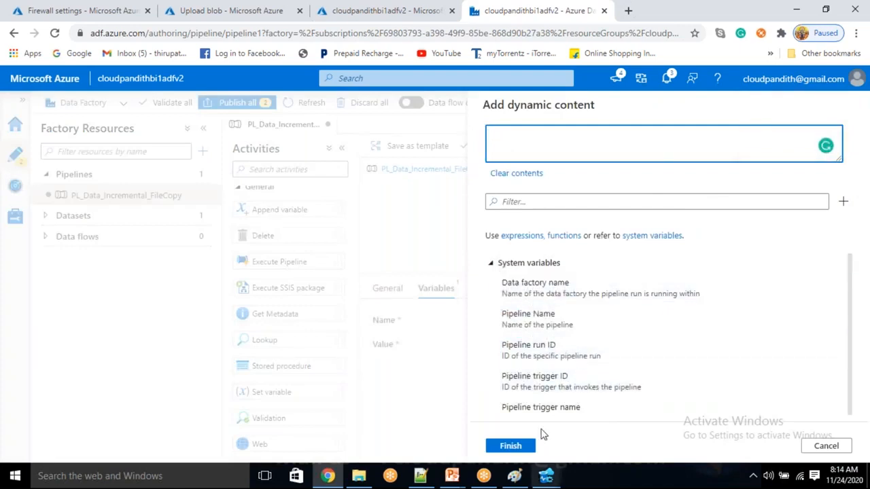
# Step: Insert addminutes with arguments item().last_processed_value and item().duration, and apply the expression
pyautogui.click(526, 202)
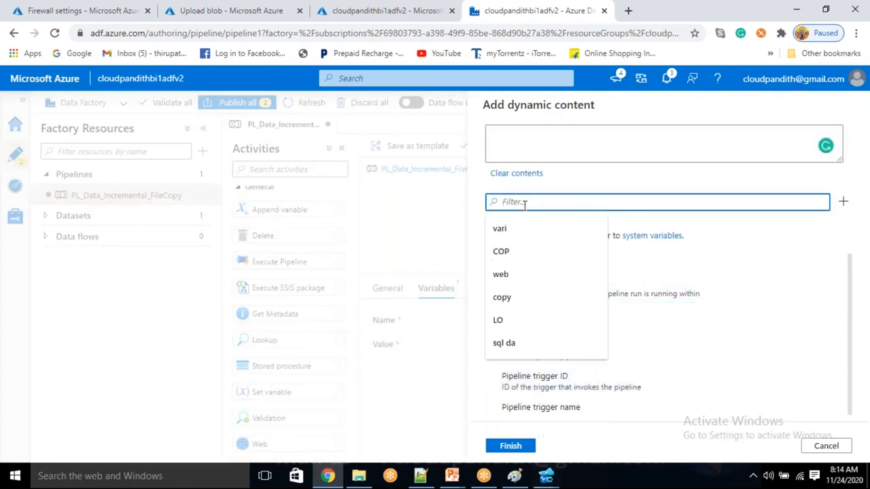
pyautogui.write('addminu')
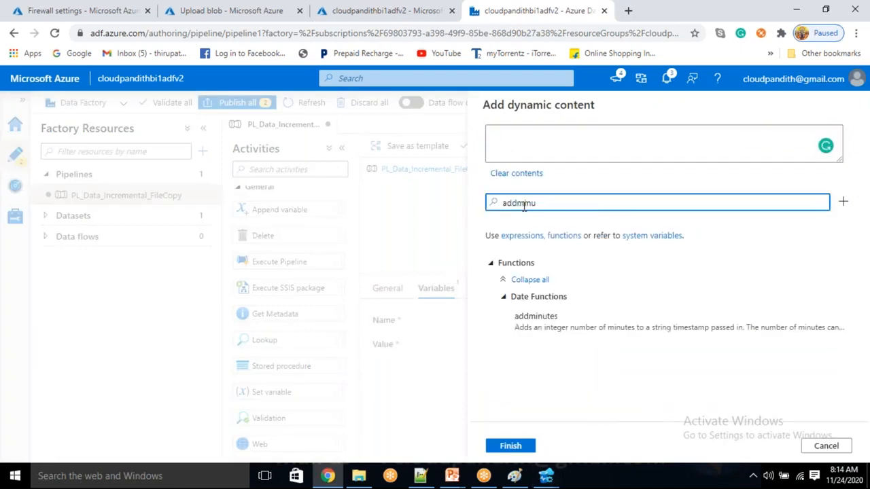
pyautogui.click(577, 317)
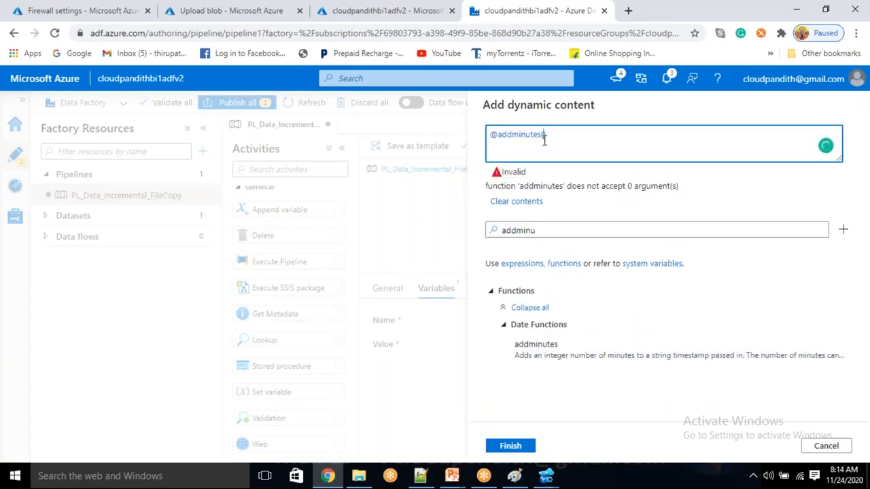
pyautogui.write('@item()')
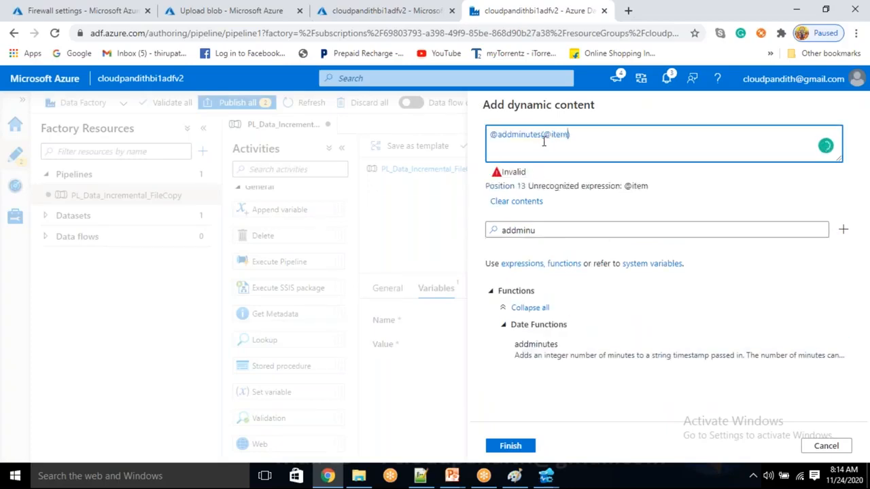
pyautogui.write('.last_processed')
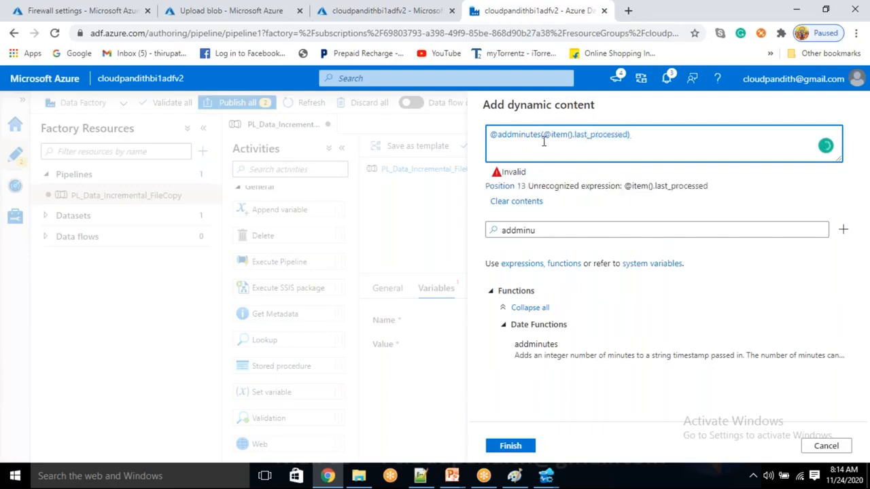
pyautogui.write('_value')
pyautogui.press('BackSpace')
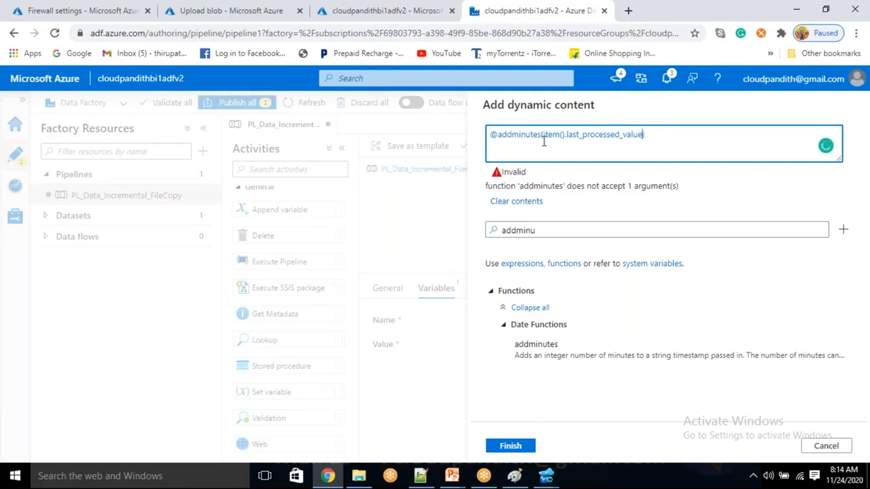
pyautogui.write(',')
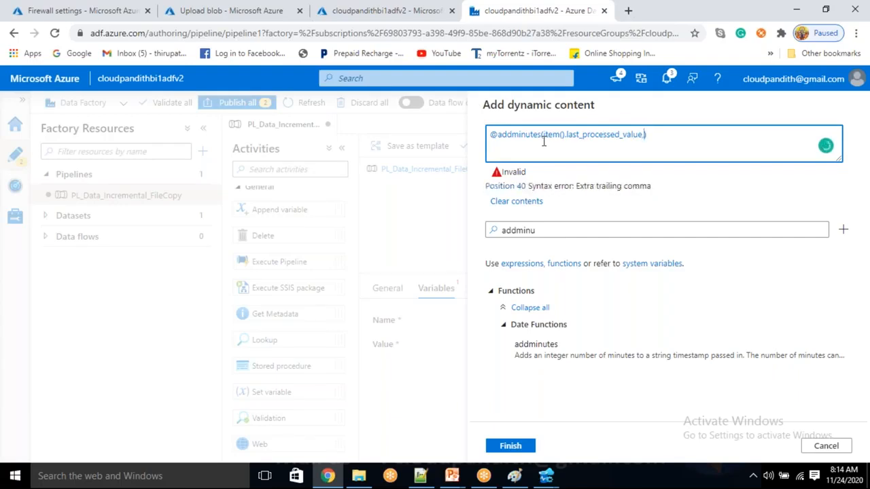
pyautogui.write('item().')
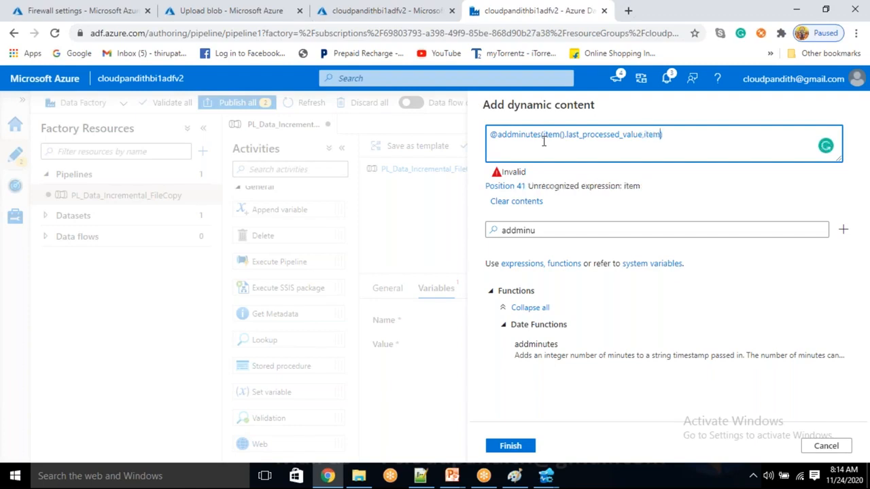
pyautogui.write('duration')
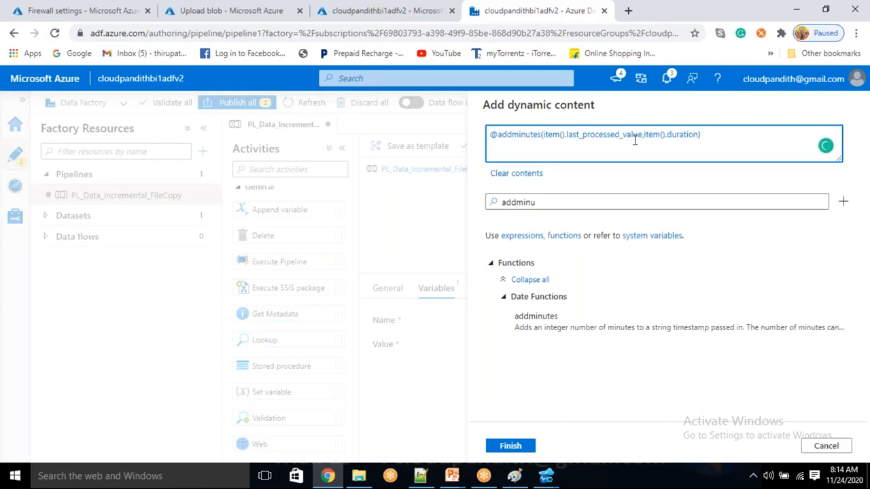
pyautogui.click(519, 451)
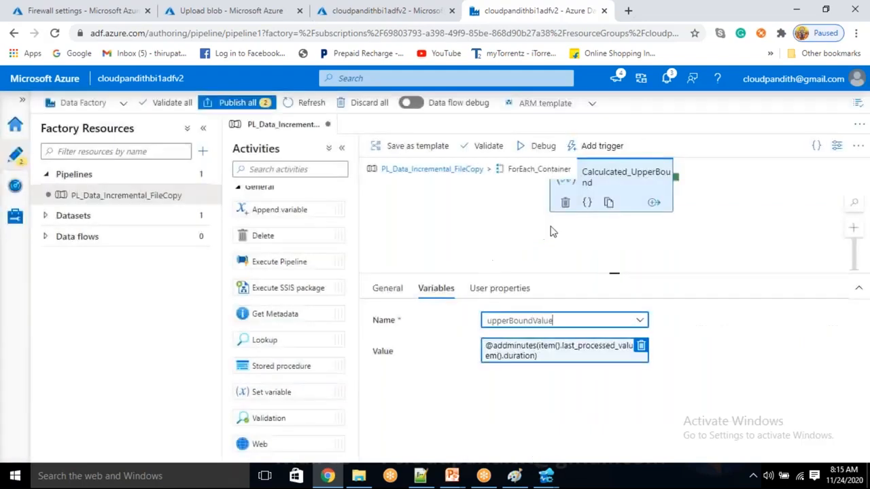
# Step: Set a breakpoint on Lookup_getContainerList and debug the pipeline up to it
pyautogui.click(449, 175)
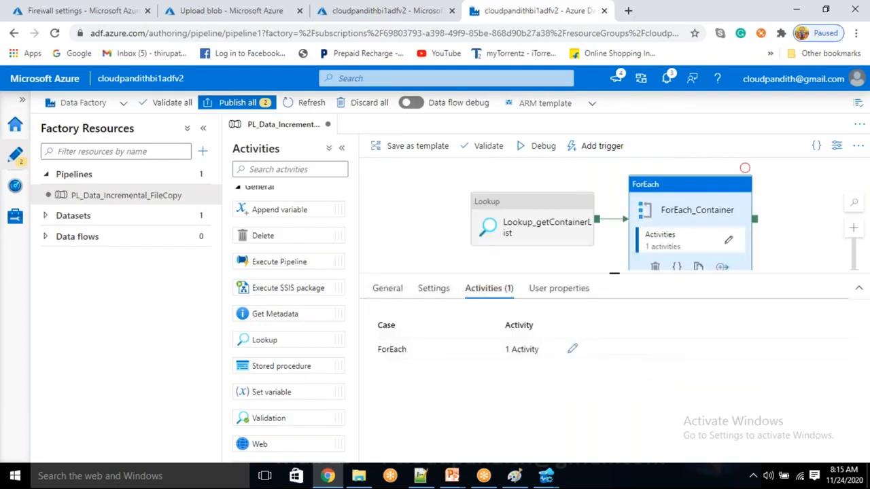
pyautogui.click(589, 179)
pyautogui.click(570, 219)
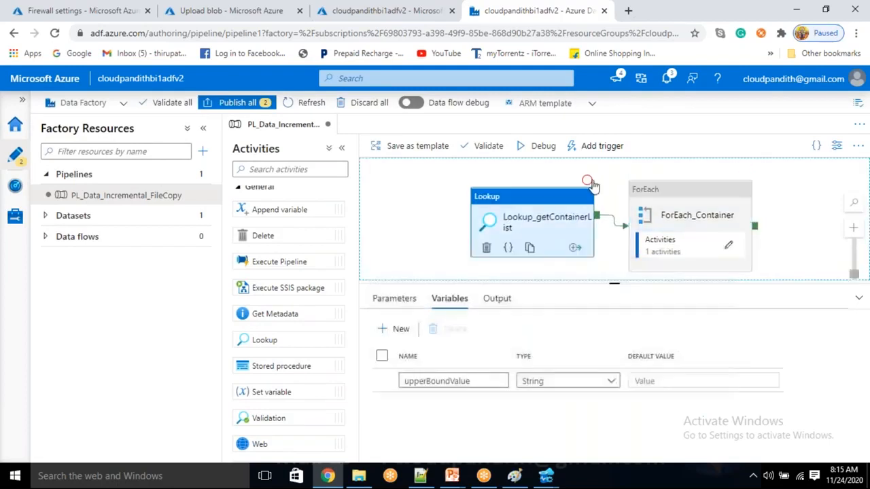
pyautogui.click(588, 181)
pyautogui.click(541, 146)
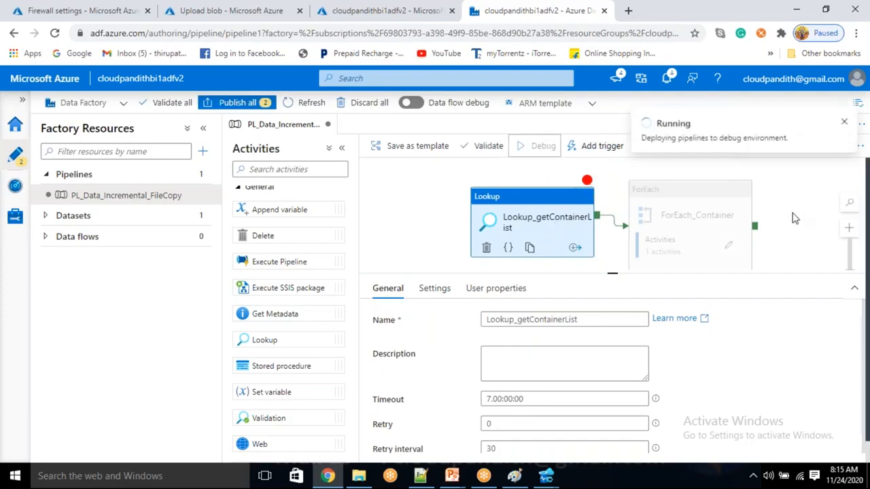
pyautogui.click(763, 234)
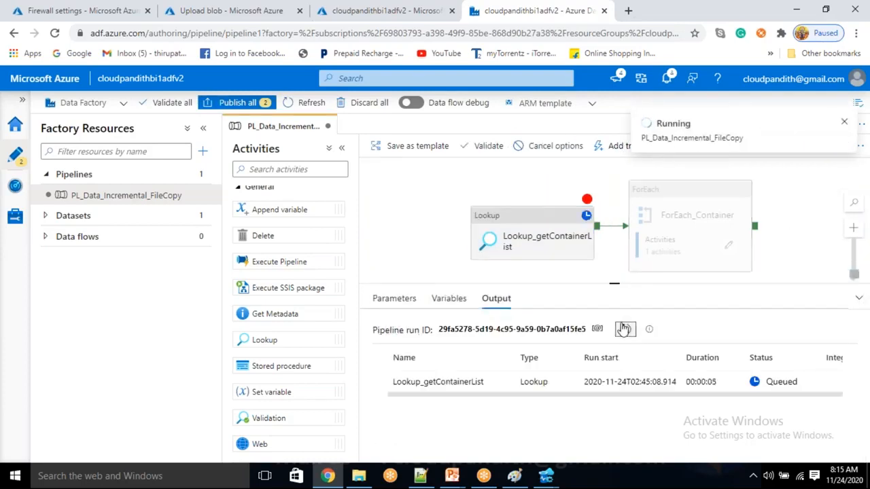
# Step: Open the failed Lookup's source dataset DS_ASDB_GetContainerList from its Settings
pyautogui.click(434, 477)
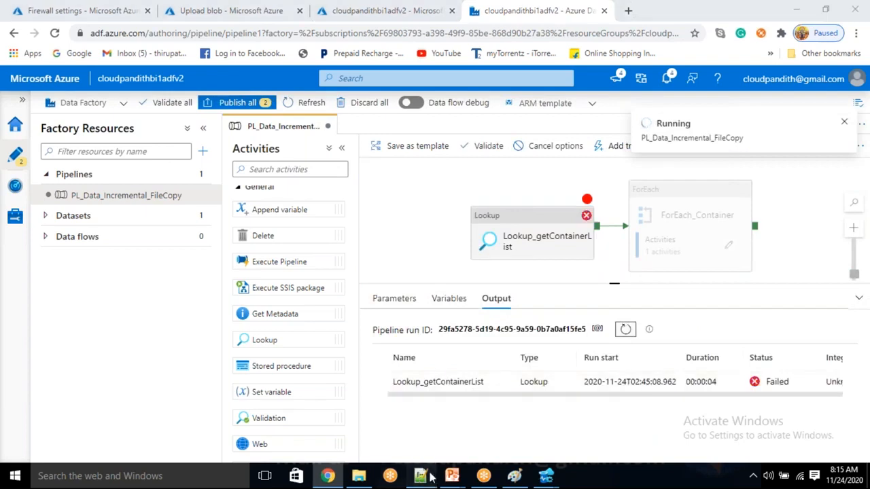
pyautogui.hotkey('alt', 'Tab')
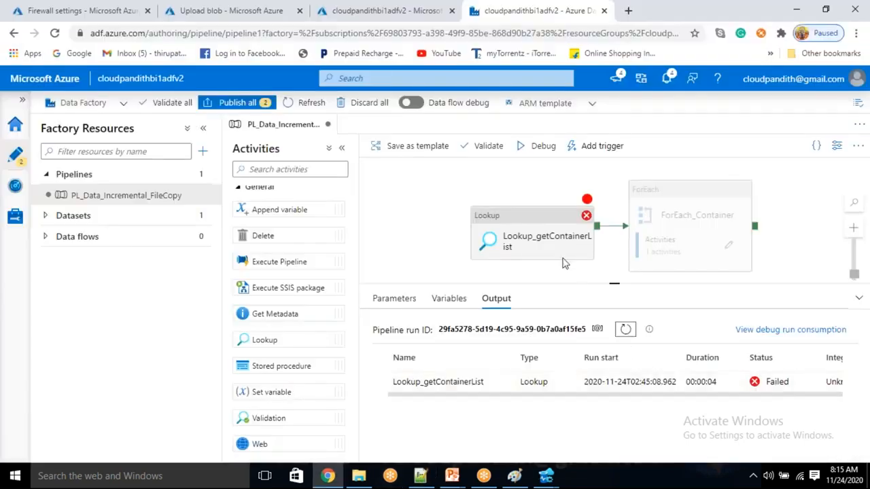
pyautogui.click(549, 240)
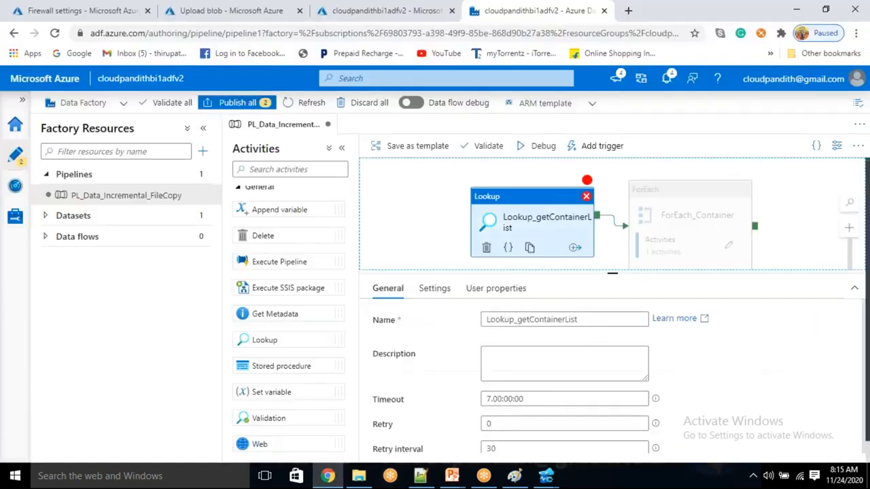
pyautogui.click(435, 288)
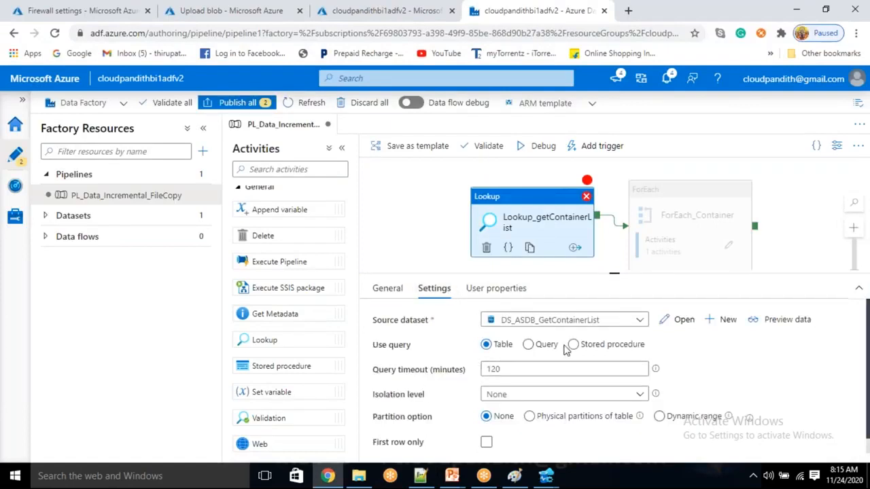
pyautogui.scroll(-2, 555, 403)
pyautogui.scroll(2, 555, 406)
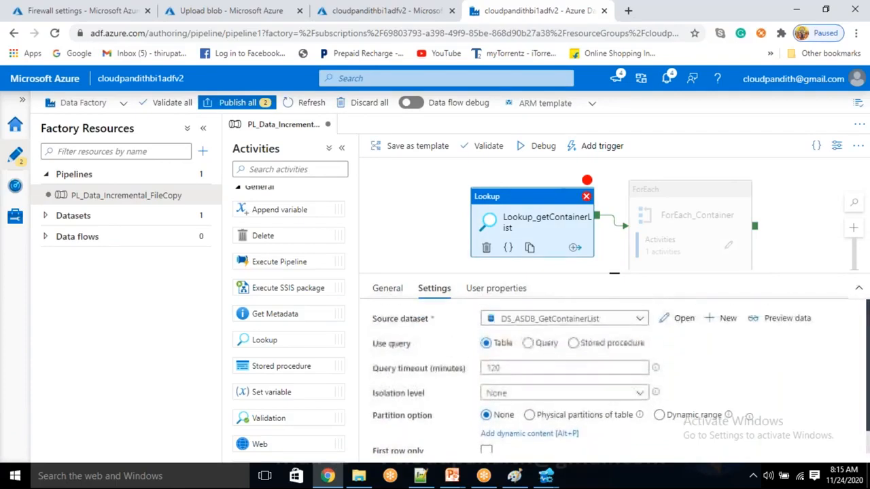
pyautogui.click(681, 320)
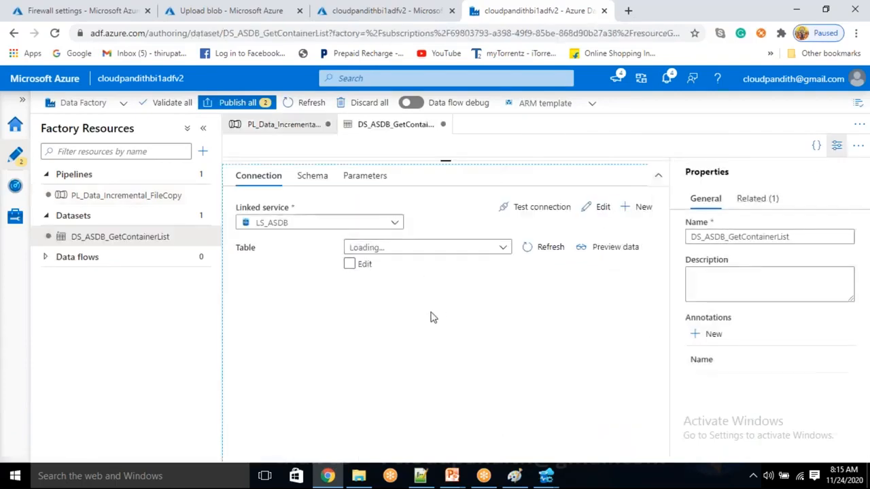
# Step: Refresh the dataset's table list and select dbo.METADATA
pyautogui.click(524, 247)
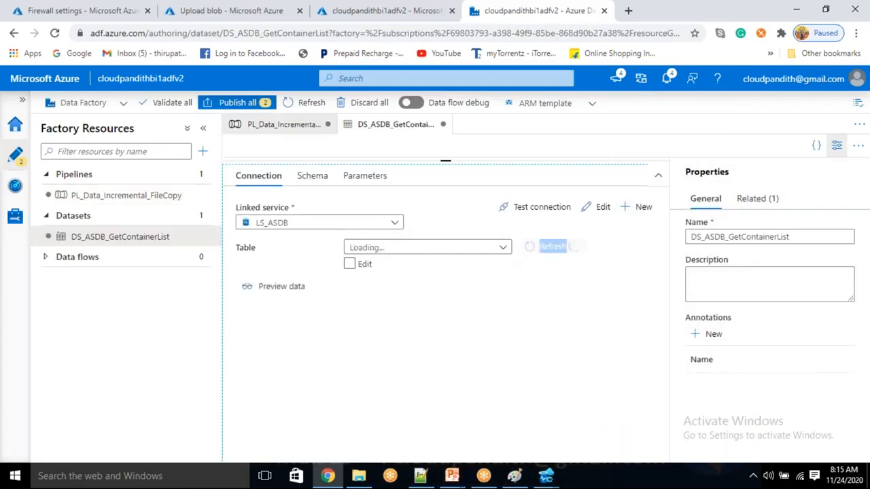
pyautogui.click(494, 249)
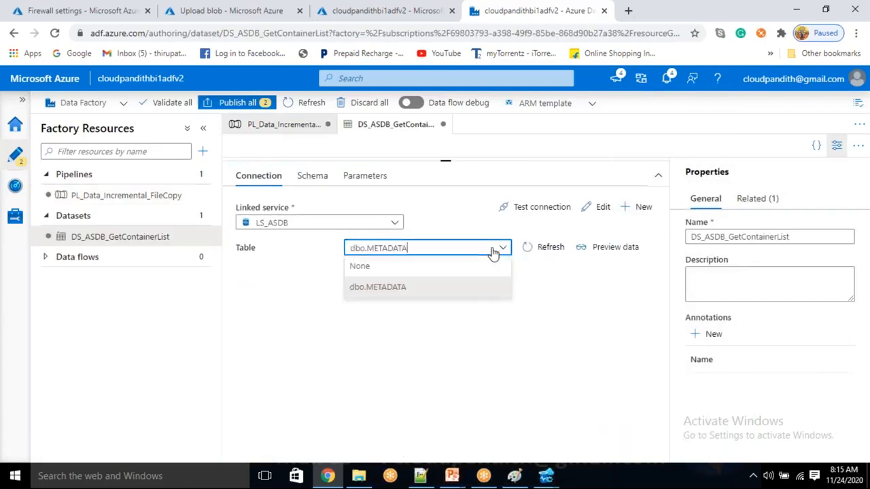
pyautogui.click(429, 288)
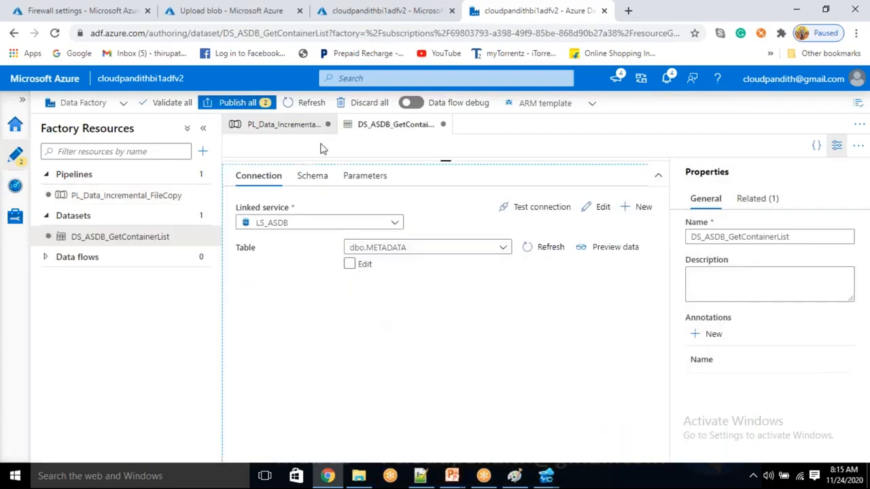
# Step: Rerun the pipeline debug and open the failed Lookup's error details
pyautogui.click(306, 129)
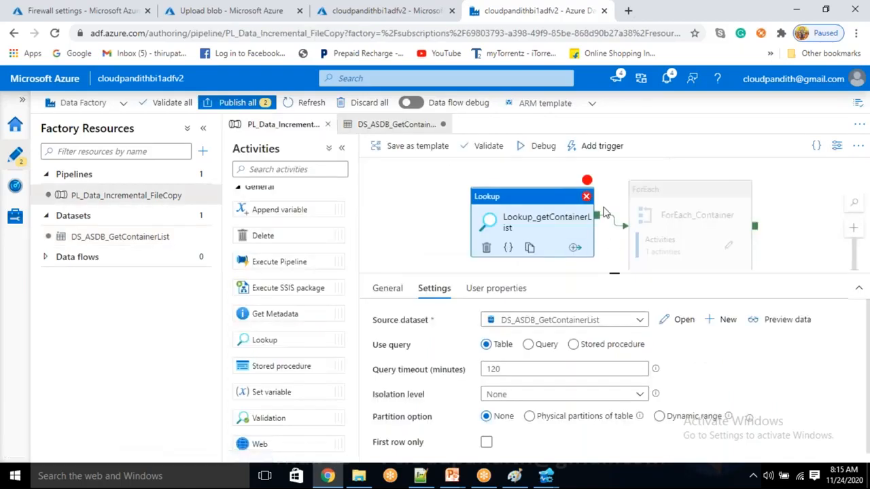
pyautogui.click(544, 147)
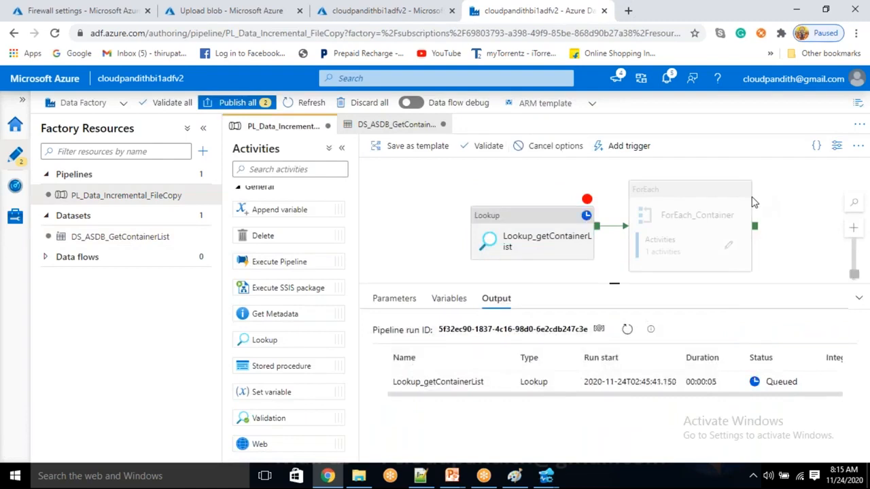
pyautogui.click(626, 332)
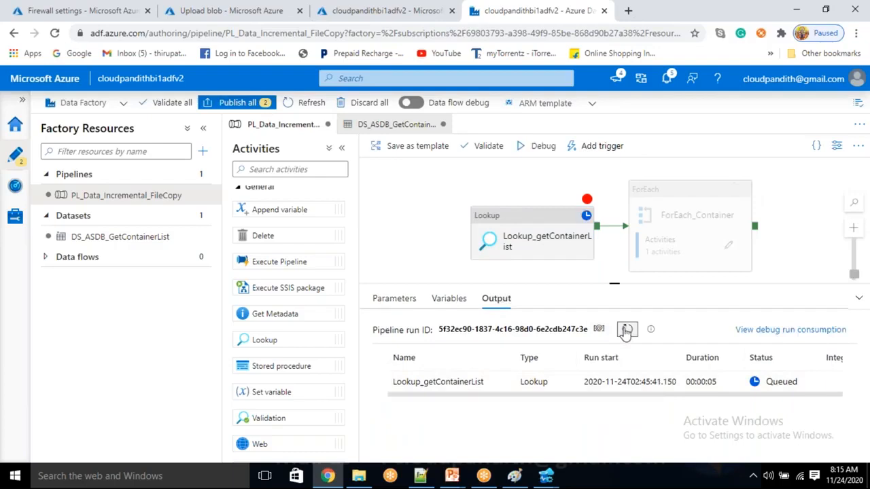
pyautogui.moveTo(501, 383)
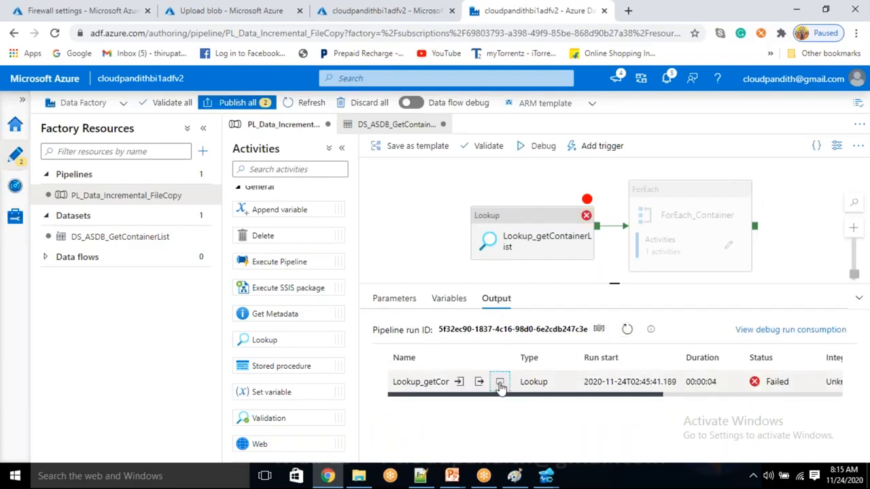
pyautogui.click(500, 383)
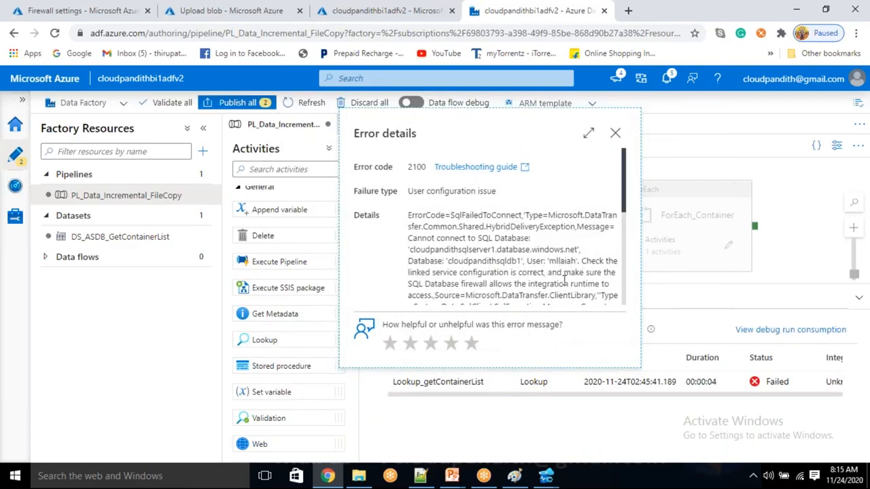
# Step: Read the SqlFailedToConnect blocked-client-IP error, then go to the SQL server's Firewall settings
pyautogui.scroll(-2, 467, 277)
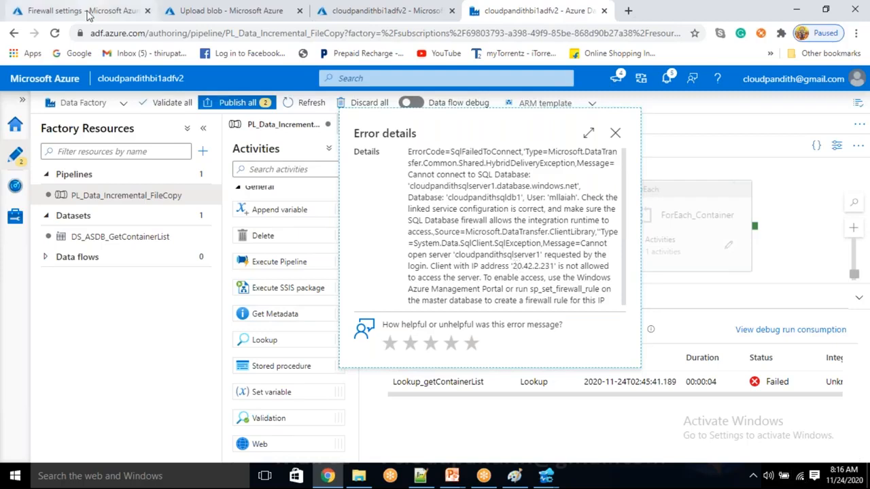
pyautogui.click(95, 11)
# Step: Copy the blocked client IP 20.42.2.231 from the Data Factory error details
pyautogui.click(44, 248)
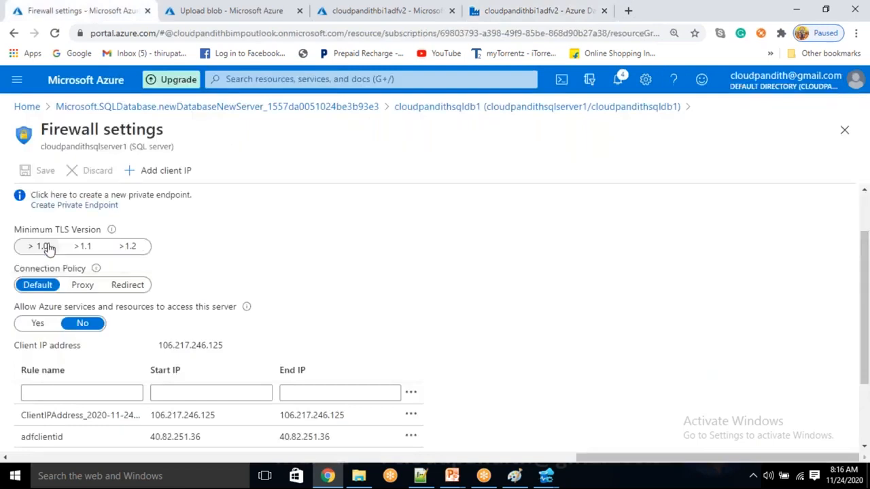
pyautogui.scroll(-3, 270, 289)
pyautogui.scroll(2, 270, 289)
pyautogui.scroll(-2, 270, 289)
pyautogui.click(366, 5)
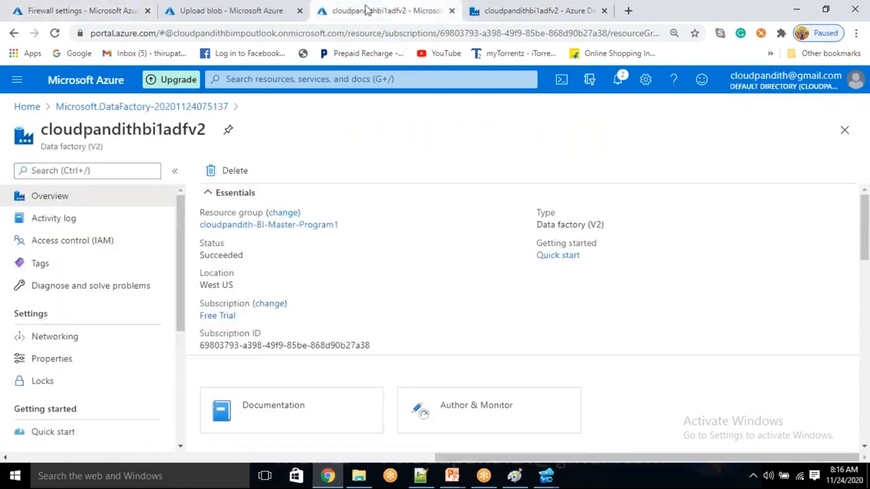
pyautogui.click(505, 10)
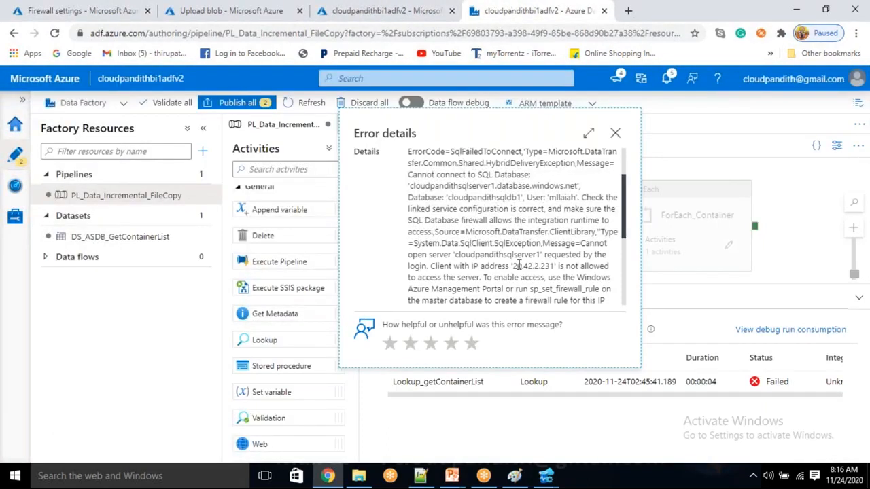
pyautogui.moveTo(514, 266); pyautogui.dragTo(556, 265)
pyautogui.hotkey('ctrl', 'c')
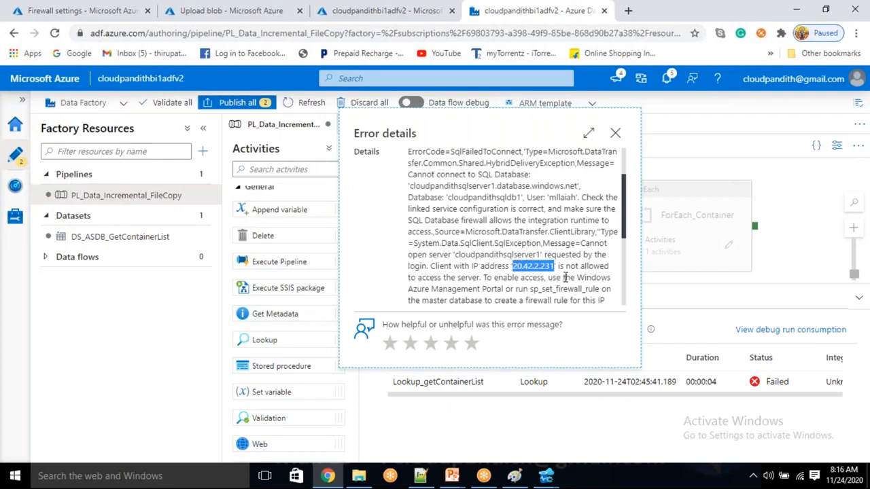
# Step: Add and save firewall rule adfip with start and end IP 20.42.2.231
pyautogui.click(78, 10)
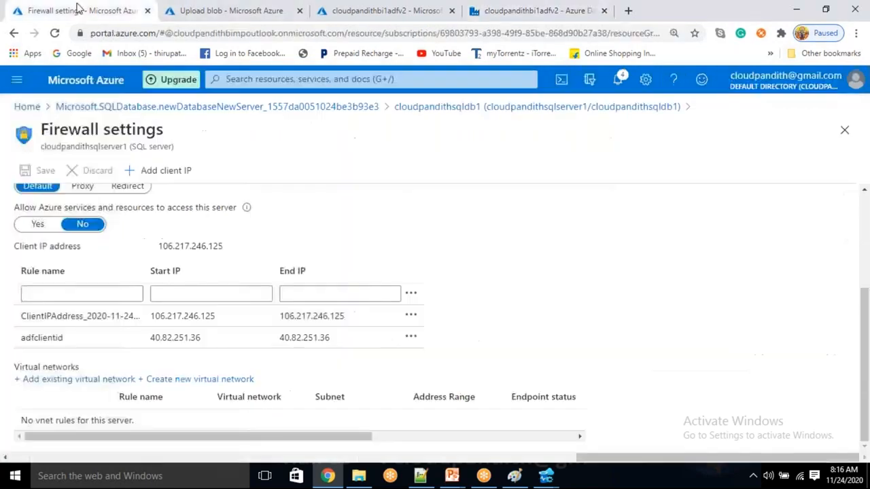
pyautogui.click(154, 181)
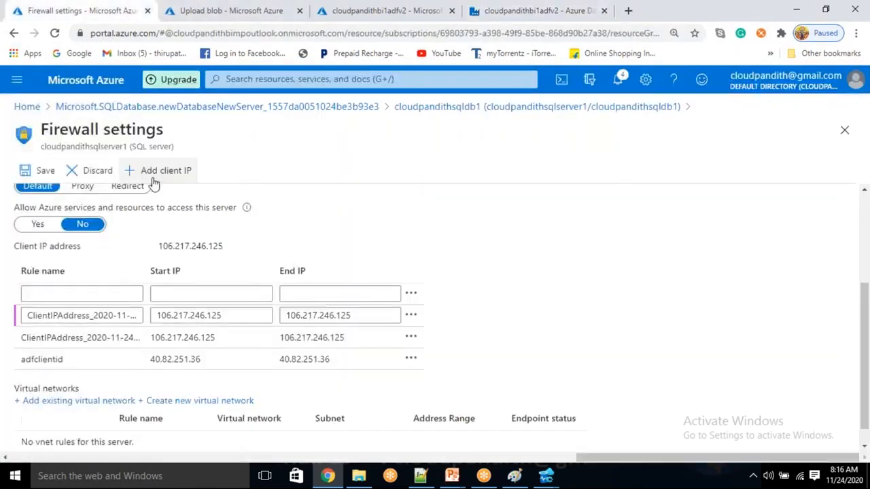
pyautogui.click(204, 293)
pyautogui.hotkey('ctrl', 'v')
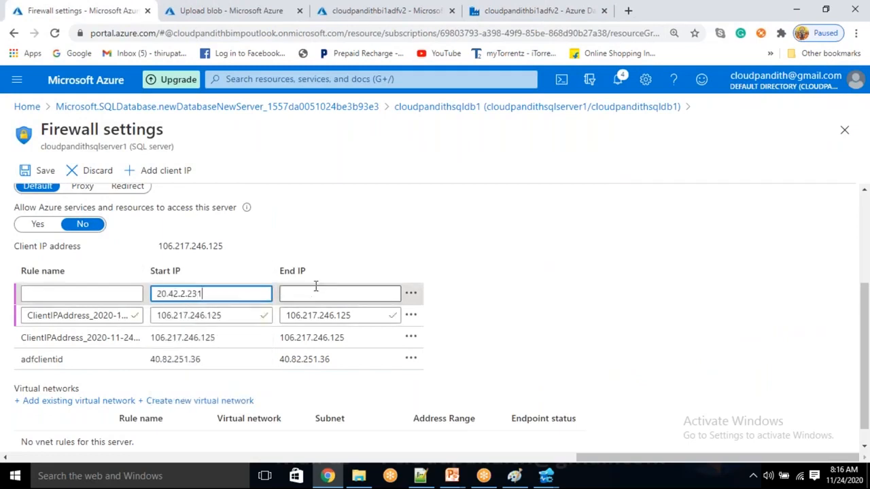
pyautogui.click(312, 293)
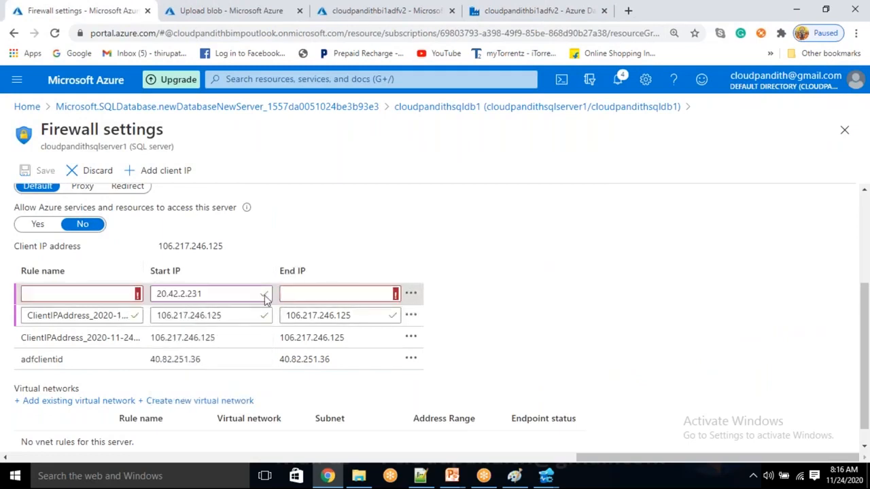
pyautogui.hotkey('ctrl', 'v')
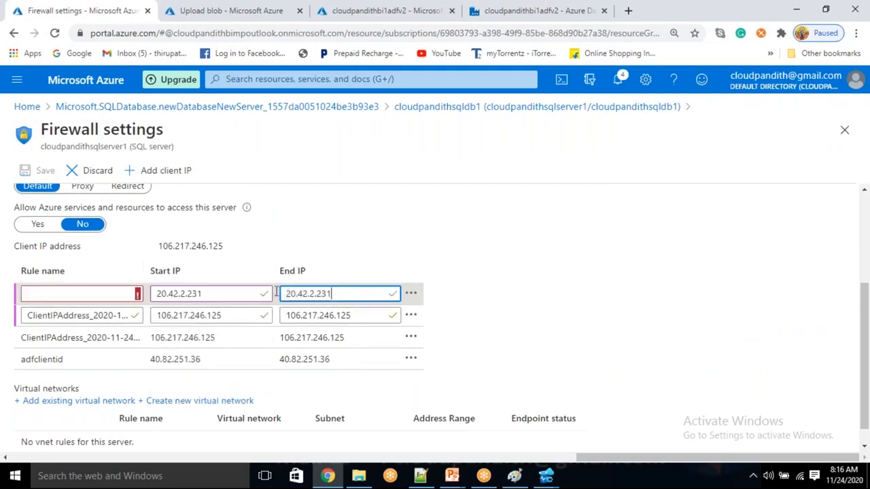
pyautogui.click(118, 297)
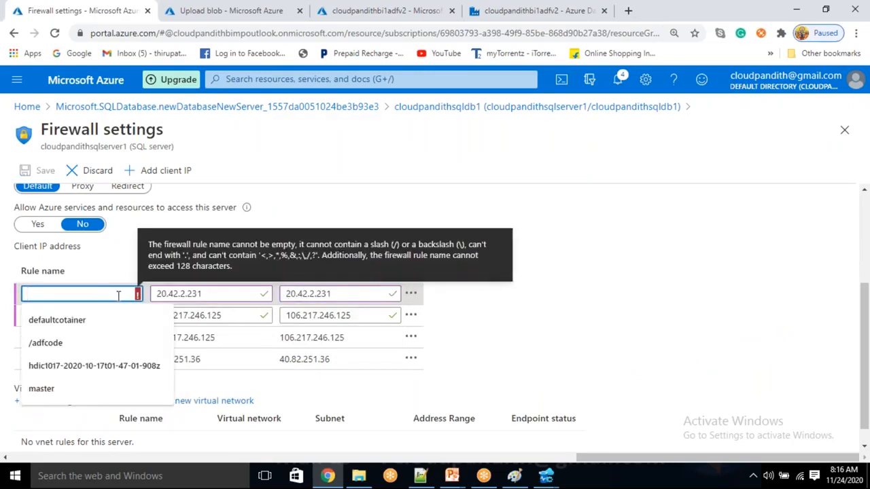
pyautogui.write('adfip')
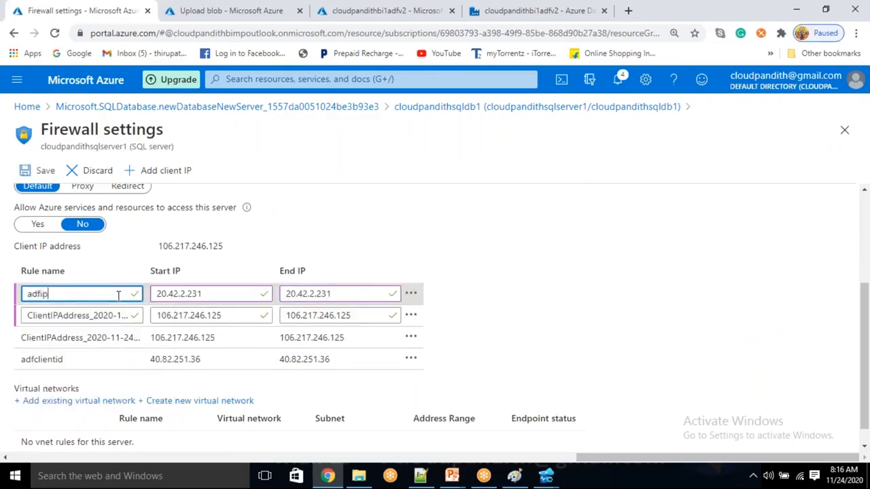
pyautogui.click(44, 172)
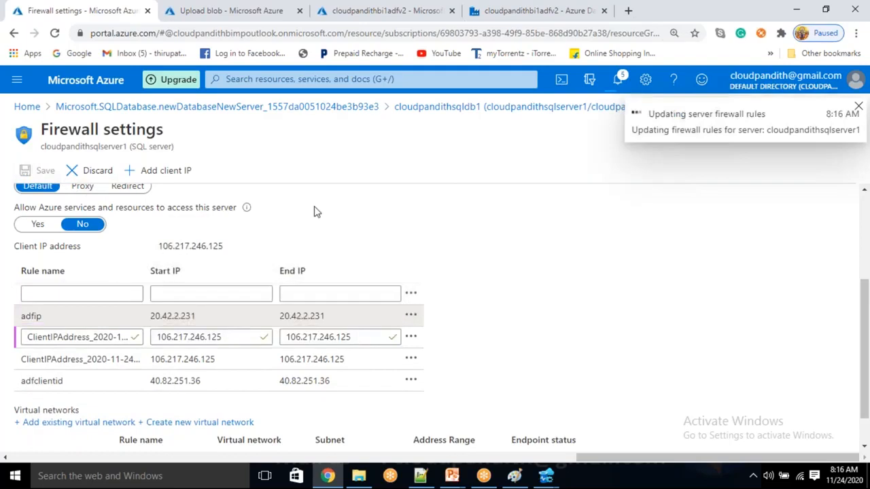
# Step: Return to the Data Factory authoring page
pyautogui.click(231, 9)
pyautogui.click(344, 8)
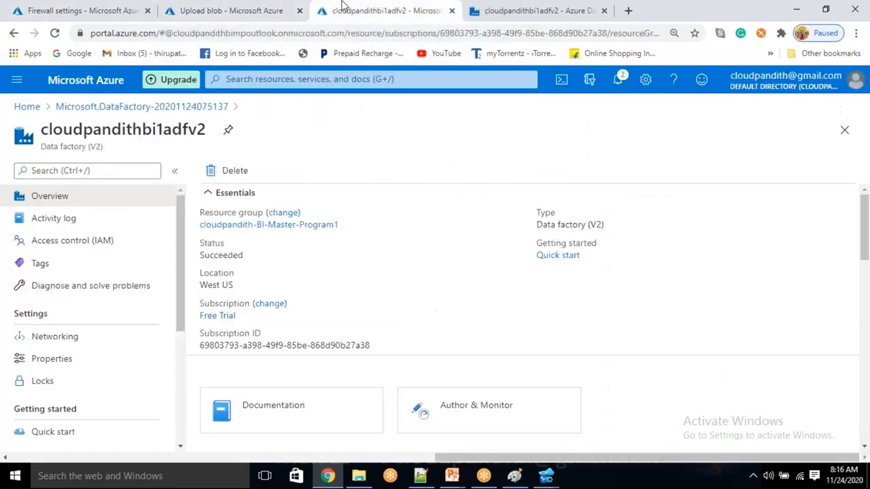
pyautogui.click(512, 8)
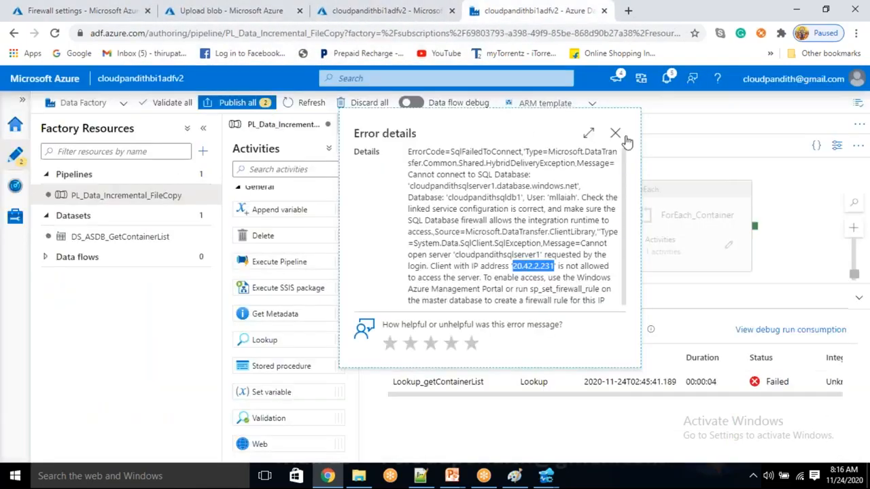
# Step: Close the error details and rerun the debug, refreshing until the Lookup succeeds
pyautogui.click(617, 134)
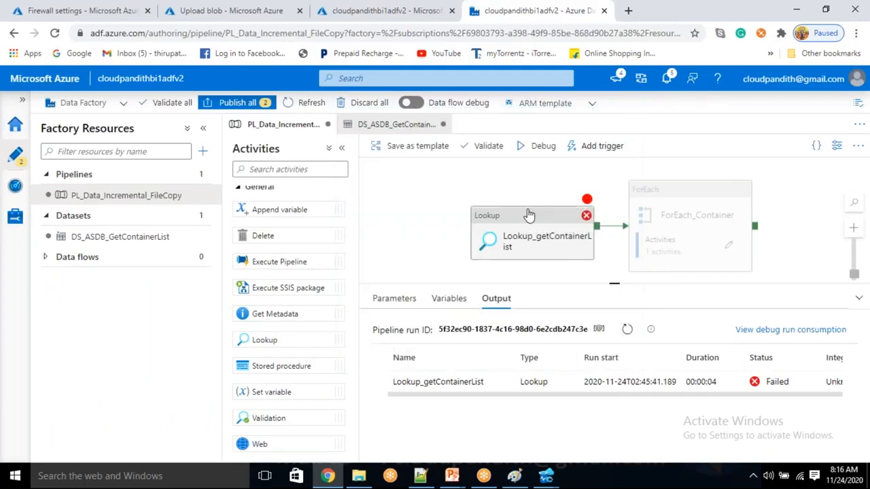
pyautogui.click(529, 151)
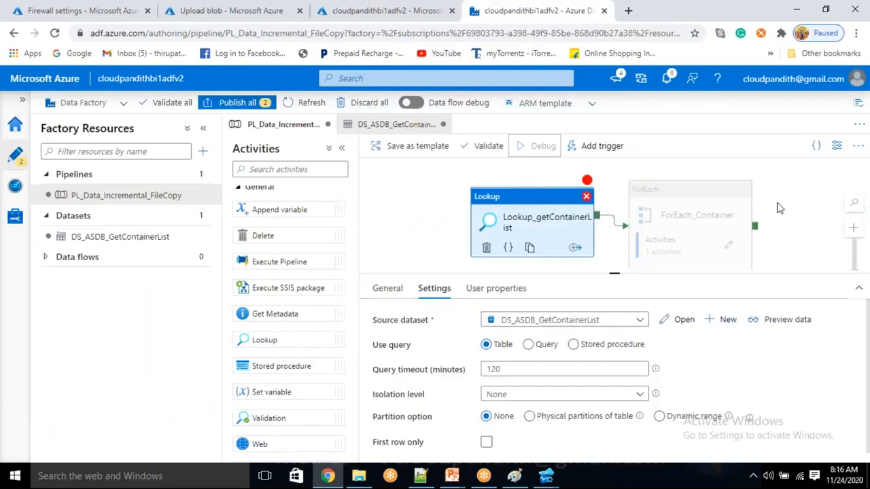
pyautogui.click(792, 188)
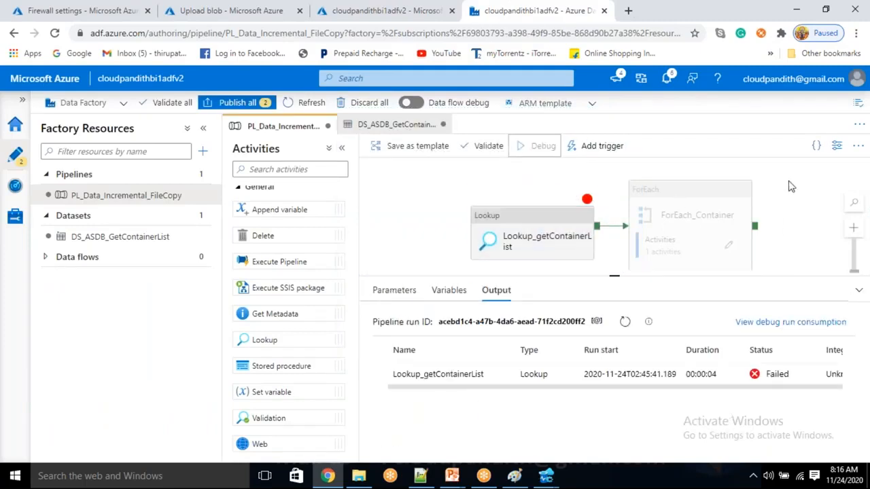
pyautogui.click(626, 331)
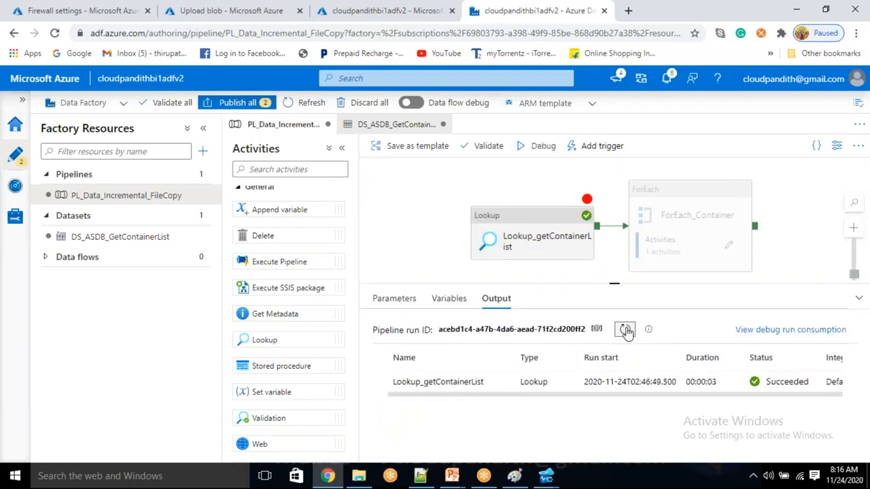
# Step: Maximize the Lookup output and select the three container objects (csvdata, jsondata, avrodata)
pyautogui.moveTo(501, 385)
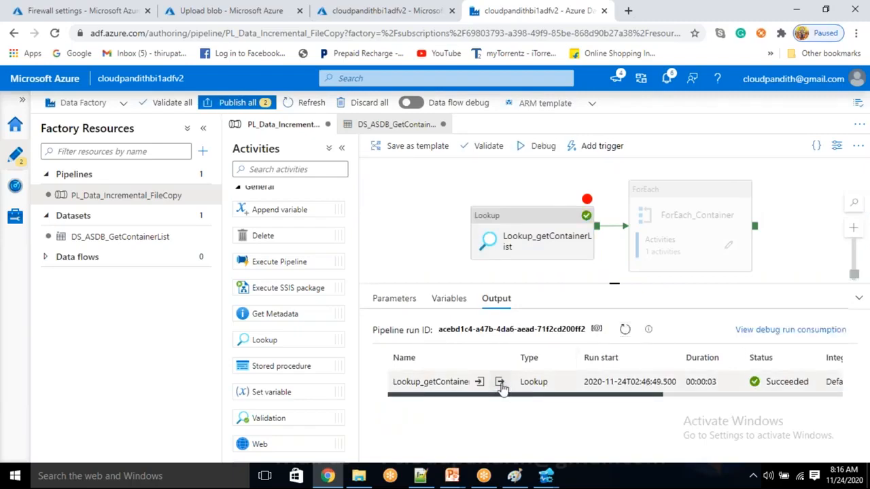
pyautogui.click(501, 383)
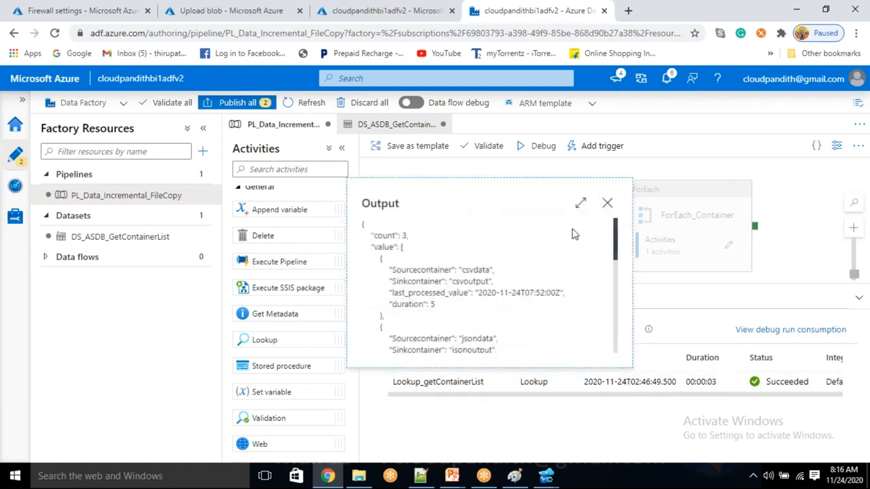
pyautogui.click(575, 206)
pyautogui.moveTo(60, 144); pyautogui.dragTo(66, 342)
pyautogui.hotkey('ctrl', 'c')
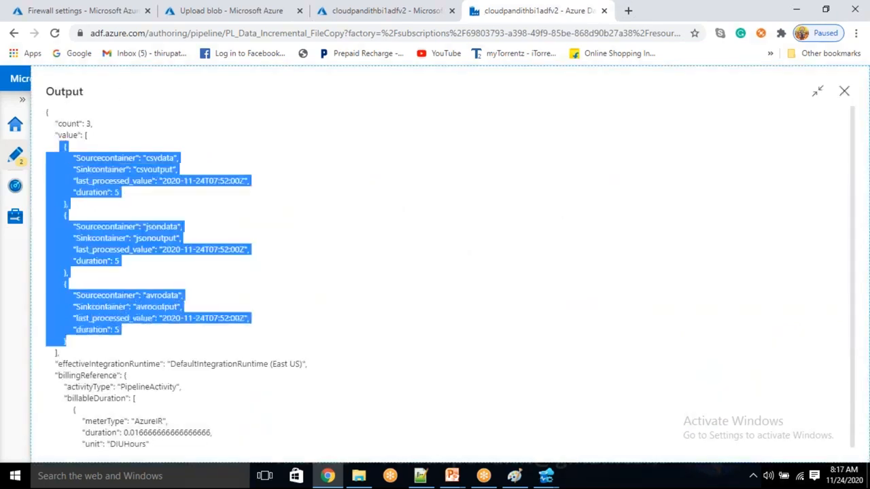
pyautogui.click(420, 476)
# Step: Paste the container objects into Notepad++ and review the first one's last_processed_value and duration
pyautogui.hotkey('ctrl', 'v')
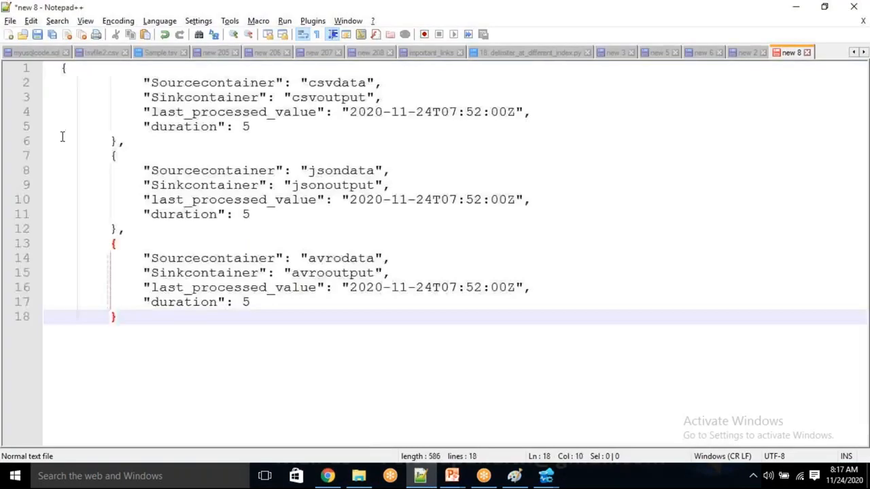
pyautogui.press('Return')
pyautogui.press('Return')
pyautogui.press('BackSpace')
pyautogui.press('BackSpace')
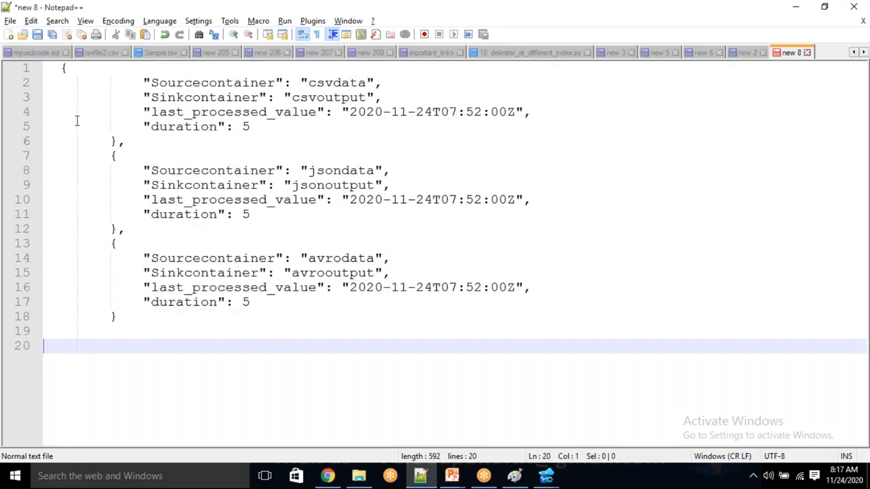
pyautogui.moveTo(102, 70); pyautogui.dragTo(166, 127)
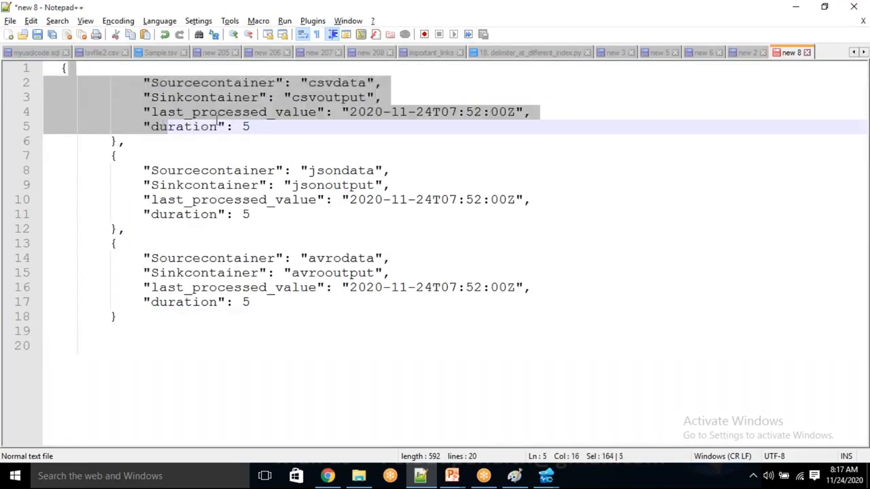
pyautogui.click(340, 127)
pyautogui.moveTo(347, 113); pyautogui.dragTo(518, 112)
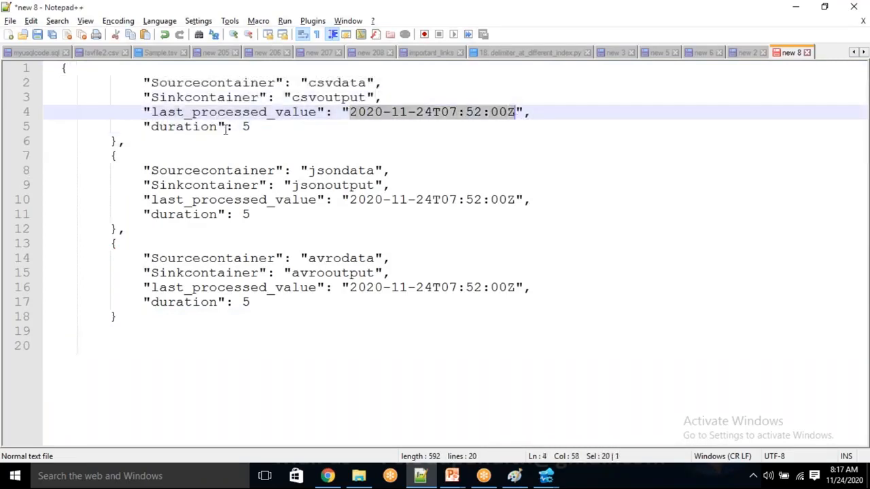
pyautogui.doubleClick(259, 127)
pyautogui.click(262, 127)
# Step: Write (item().last_processed_value,item().duration) on line 20
pyautogui.click(94, 369)
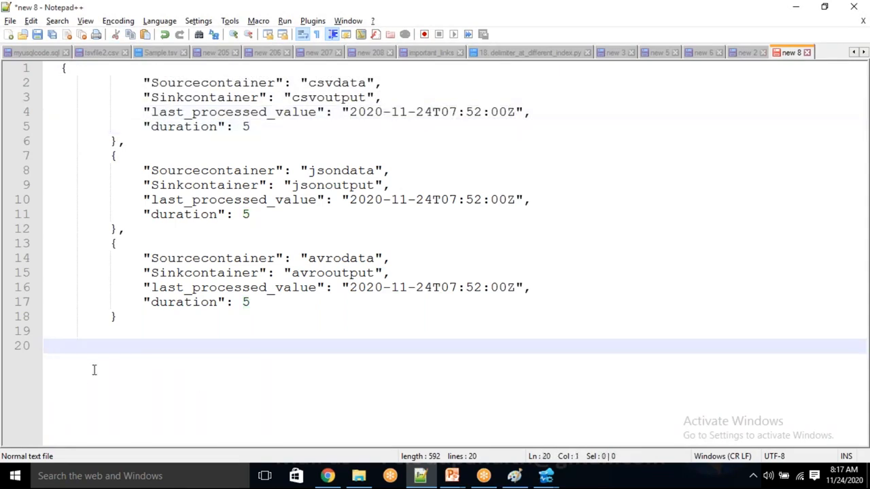
pyautogui.write('item().last_')
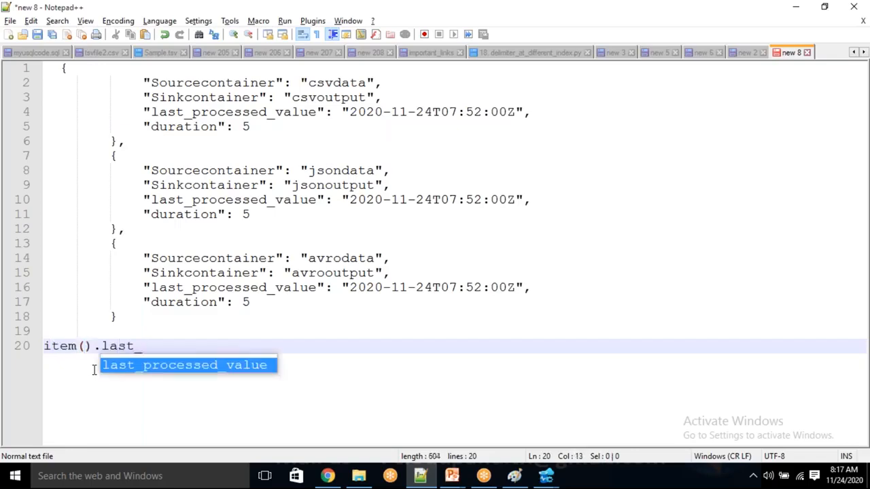
pyautogui.press('Return')
pyautogui.write(',item().dur')
pyautogui.press('Return')
pyautogui.write(')')
pyautogui.press('Home')
pyautogui.write('(')
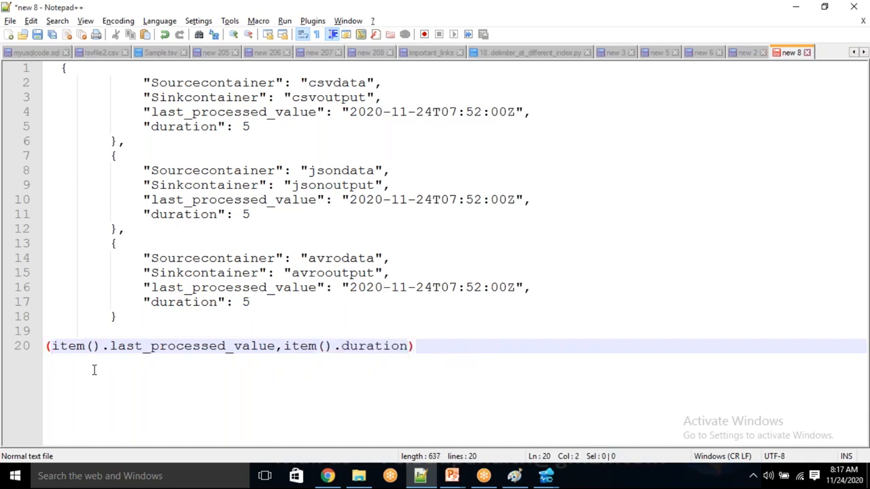
pyautogui.press('End')
# Step: Prefix line 20 with the function name lessOrEquls, correcting typos along the way
pyautogui.write('lessOR')
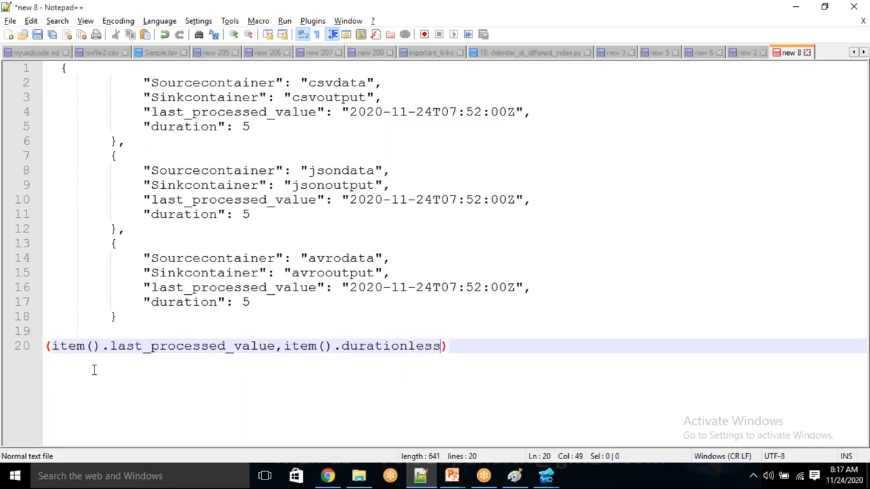
pyautogui.write('e')
pyautogui.press('BackSpace')
pyautogui.press('BackSpace')
pyautogui.press('BackSpace')
pyautogui.press('BackSpace')
pyautogui.press('BackSpace')
pyautogui.press('BackSpace')
pyautogui.press('BackSpace')
pyautogui.press('BackSpace')
pyautogui.write('N')
pyautogui.press('Home')
pyautogui.write('LESS')
pyautogui.press('BackSpace')
pyautogui.press('BackSpace')
pyautogui.press('BackSpace')
pyautogui.press('BackSpace')
pyautogui.write('LESS')
pyautogui.press('BackSpace')
pyautogui.press('BackSpace')
pyautogui.press('BackSpace')
pyautogui.press('BackSpace')
pyautogui.write('lessOrEE')
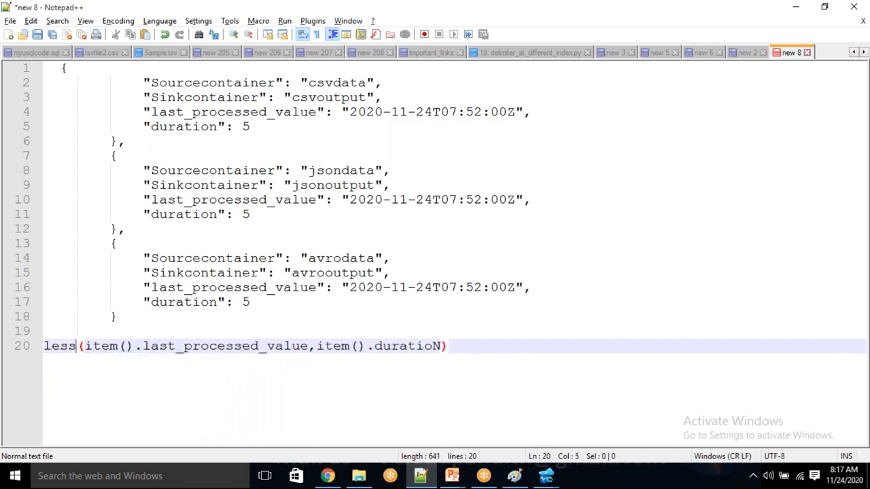
pyautogui.press('BackSpace')
pyautogui.write('quls')
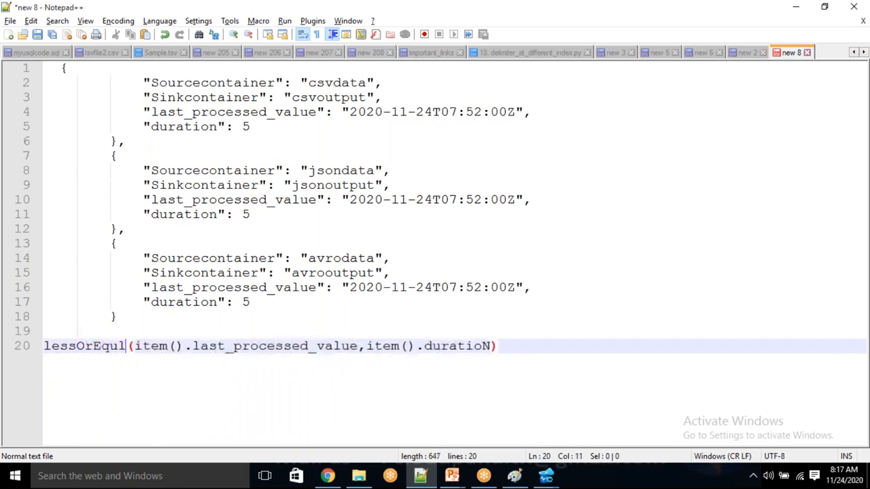
# Step: Add an extra parenthesis and a trailing ,' placeholder for the second argument
pyautogui.press('End')
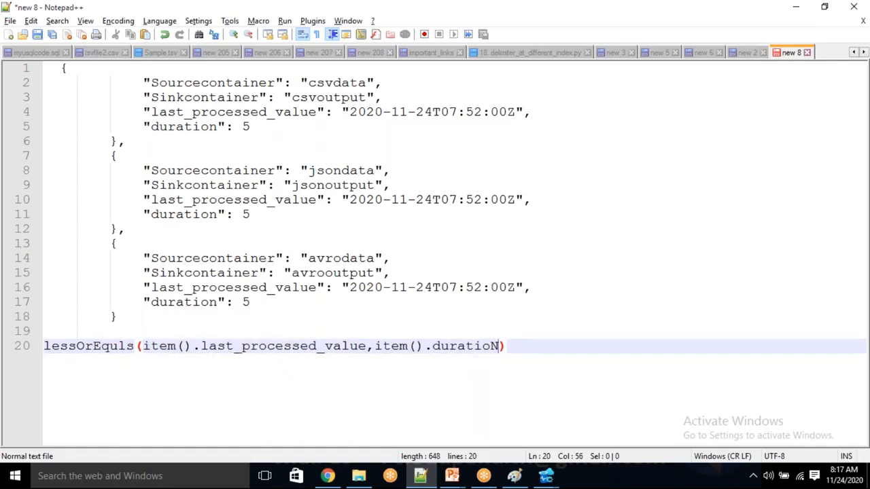
pyautogui.press('Left')
pyautogui.press('Left')
pyautogui.press('Left')
pyautogui.press('Left')
pyautogui.press('Left')
pyautogui.press('Left')
pyautogui.press('Left')
pyautogui.press('Left')
pyautogui.press('Left')
pyautogui.press('Left')
pyautogui.press('Left')
pyautogui.press('Left')
pyautogui.press('Left')
pyautogui.press('Left')
pyautogui.press('Left')
pyautogui.press('Left')
pyautogui.press('Left')
pyautogui.press('Left')
pyautogui.press('Left')
pyautogui.press('Left')
pyautogui.press('Left')
pyautogui.press('Left')
pyautogui.press('Left')
pyautogui.press('Left')
pyautogui.press('Left')
pyautogui.press('Left')
pyautogui.press('Left')
pyautogui.press('Left')
pyautogui.write('(')
pyautogui.press('End')
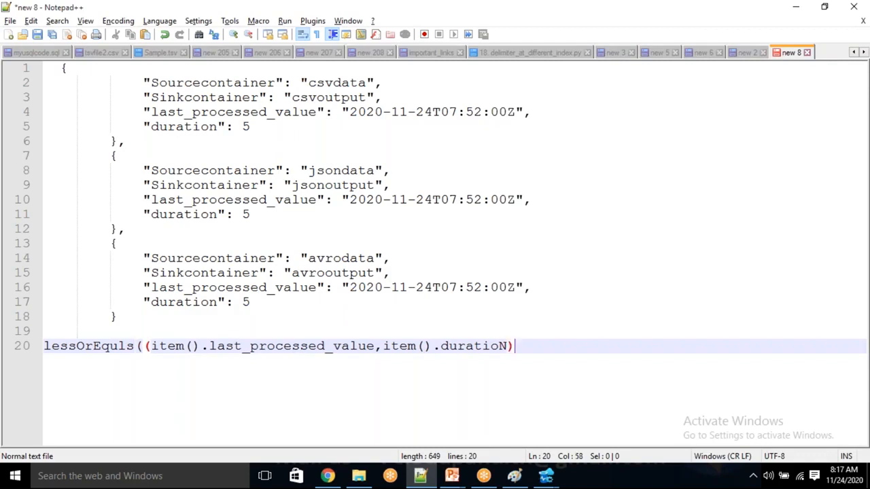
pyautogui.write(",'")
pyautogui.hotkey('alt', 'Tab')
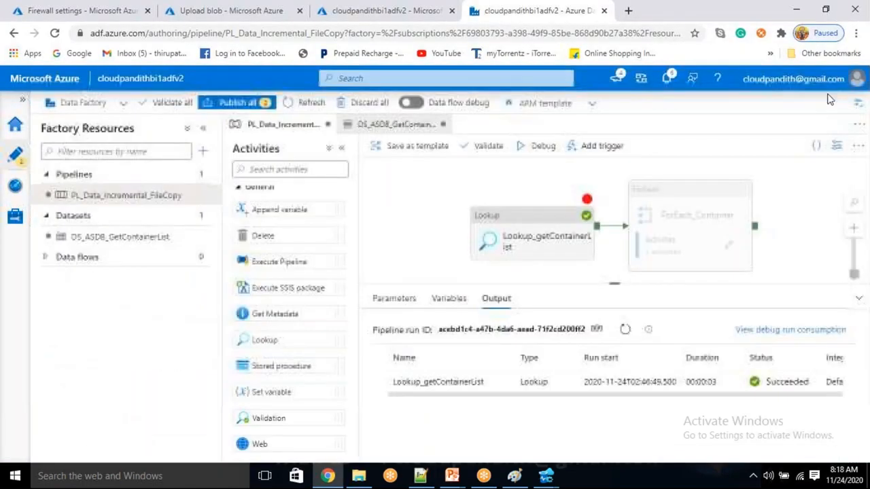
# Step: Open the dynamic content editor for the Set variable's upperBoundValue inside ForEach_Container
pyautogui.click(588, 204)
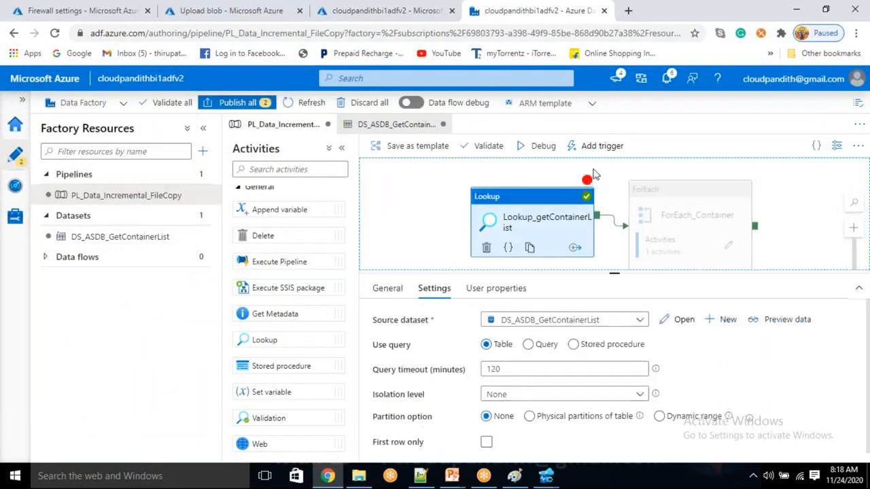
pyautogui.click(729, 247)
pyautogui.click(627, 199)
pyautogui.click(559, 349)
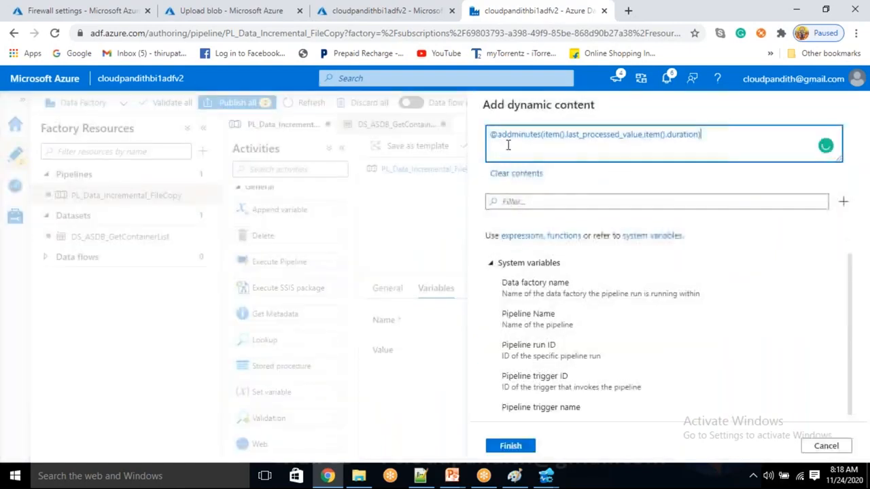
# Step: Insert lessOrEquals right after @ and drop its auto-added closing parenthesis
pyautogui.hotkey('ctrl', 'a')
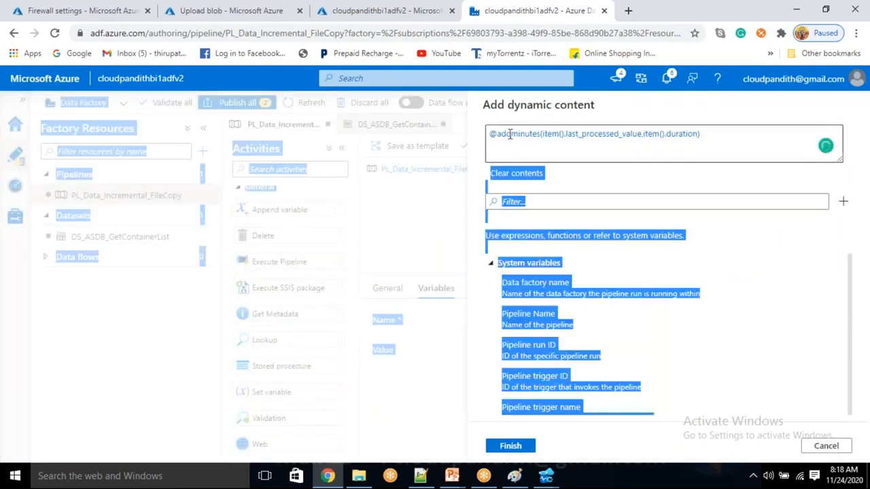
pyautogui.click(499, 136)
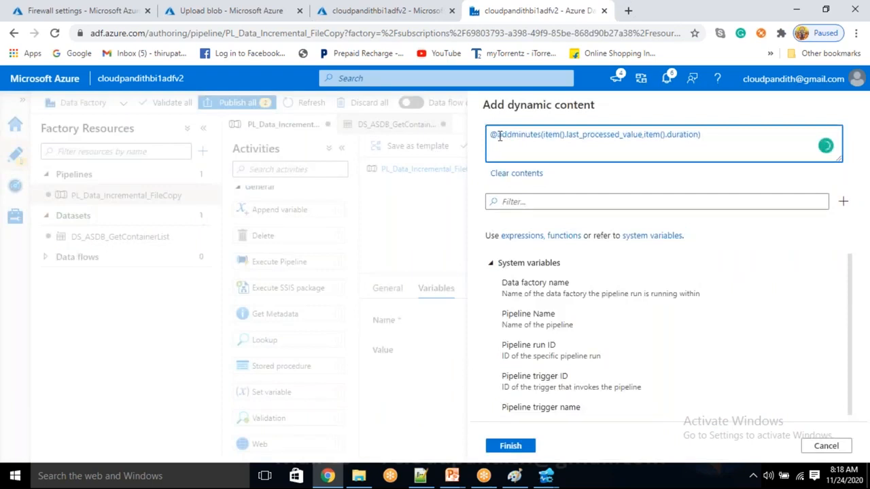
pyautogui.click(516, 204)
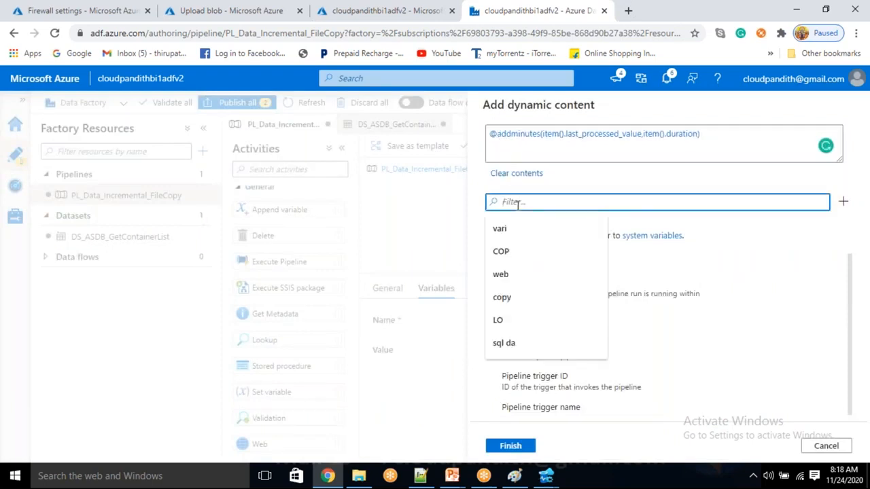
pyautogui.write('less')
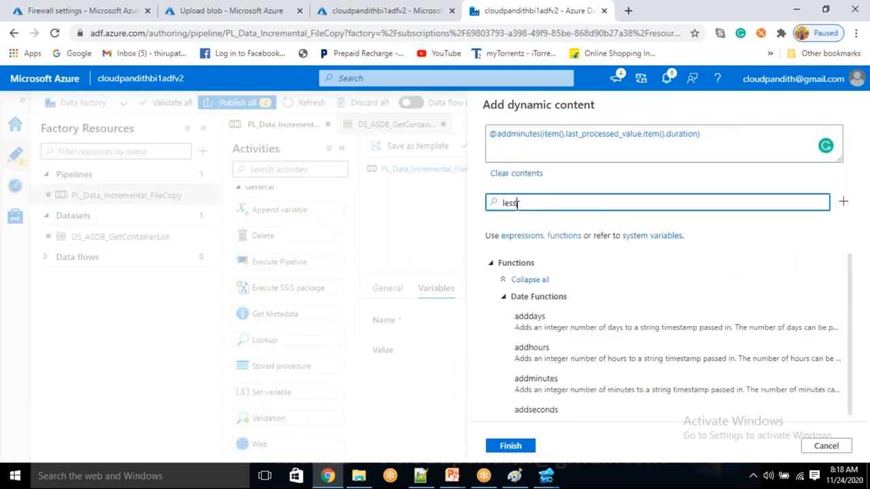
pyautogui.write('or')
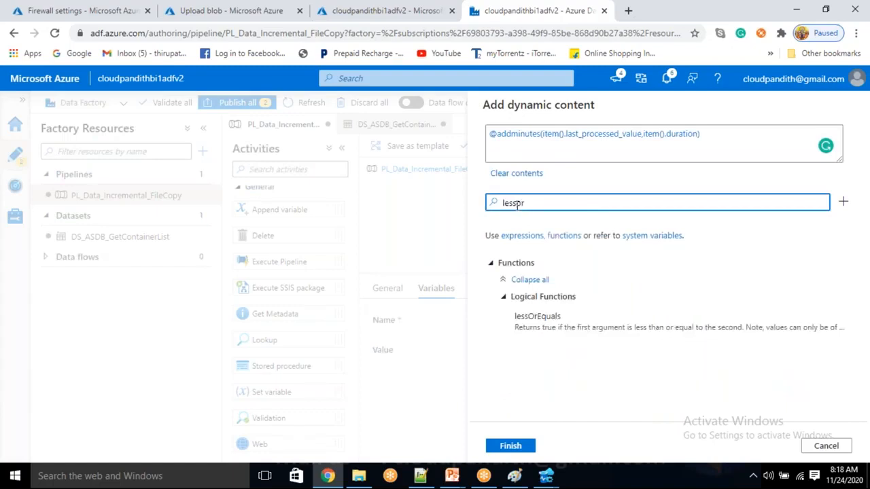
pyautogui.click(497, 133)
pyautogui.click(541, 316)
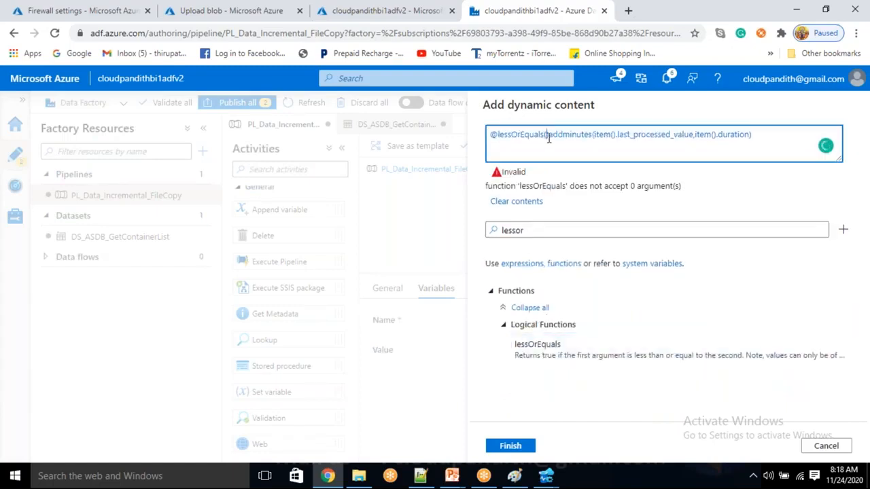
pyautogui.press('Delete')
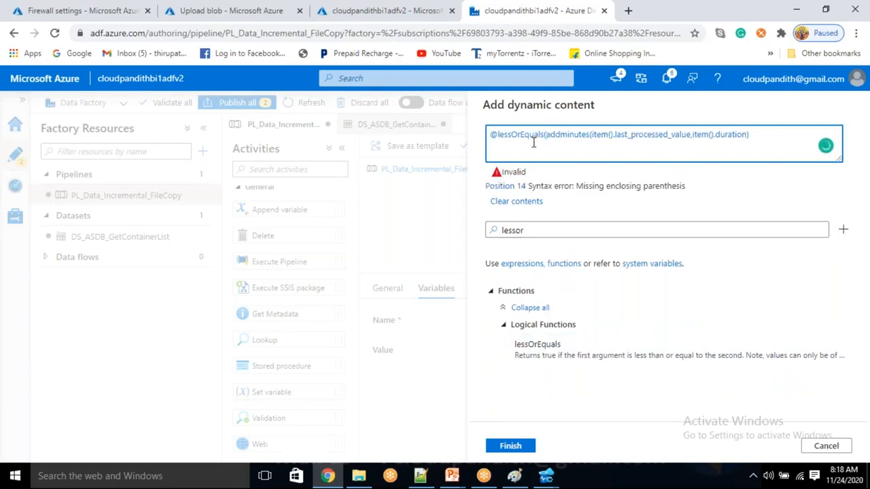
# Step: Review the wrapped addminutes call and its arguments inside the lessOrEquals expression
pyautogui.doubleClick(533, 139)
pyautogui.click(571, 142)
pyautogui.moveTo(555, 135); pyautogui.dragTo(763, 147)
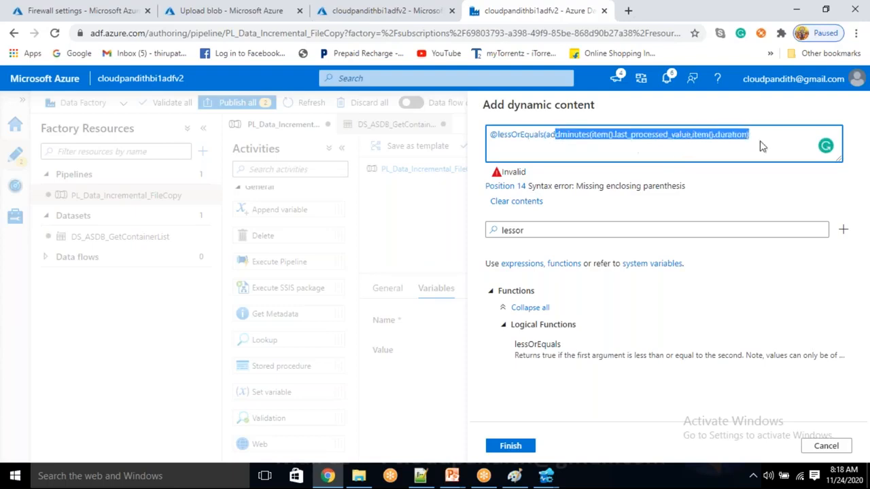
pyautogui.click(762, 143)
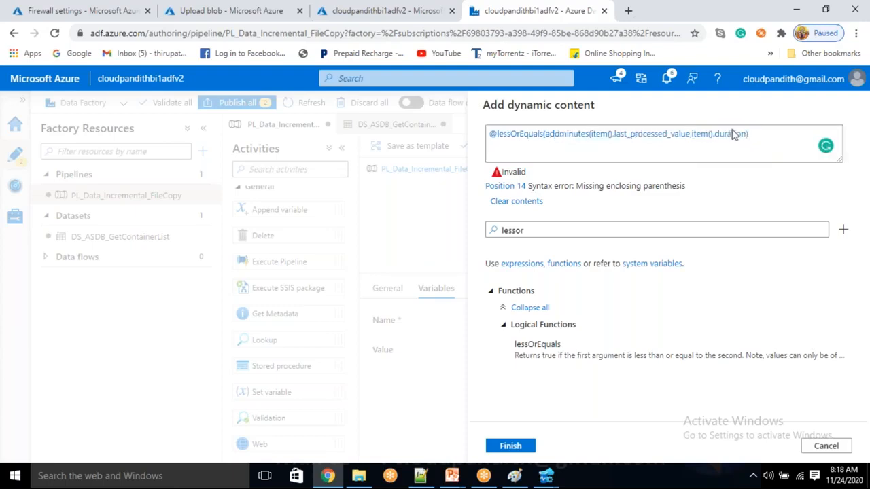
pyautogui.click(567, 140)
pyautogui.click(611, 137)
pyautogui.press('End')
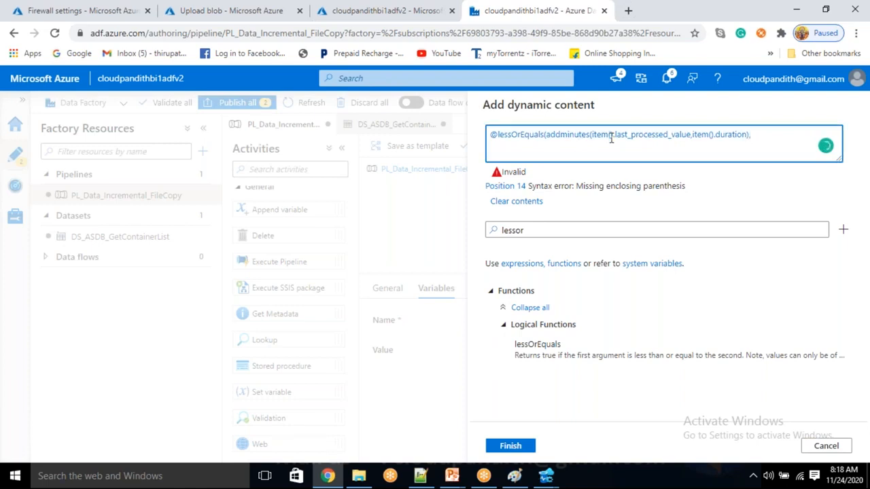
pyautogui.moveTo(588, 136); pyautogui.dragTo(715, 137)
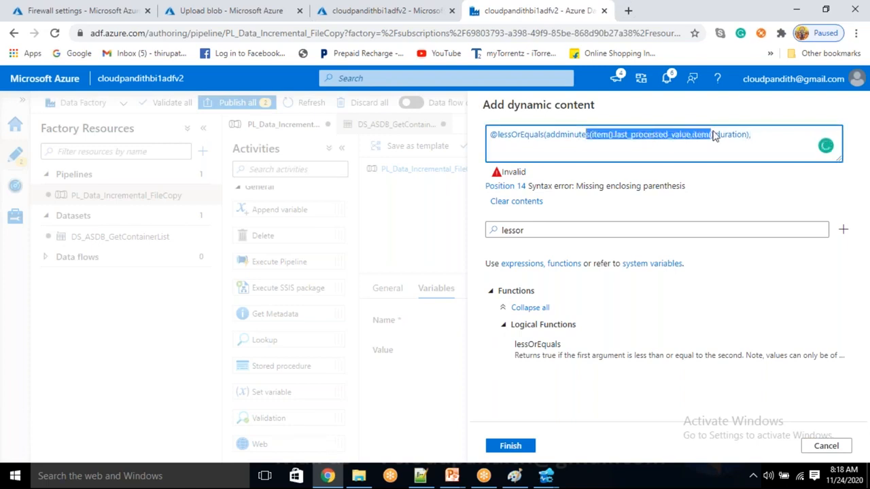
pyautogui.click(757, 139)
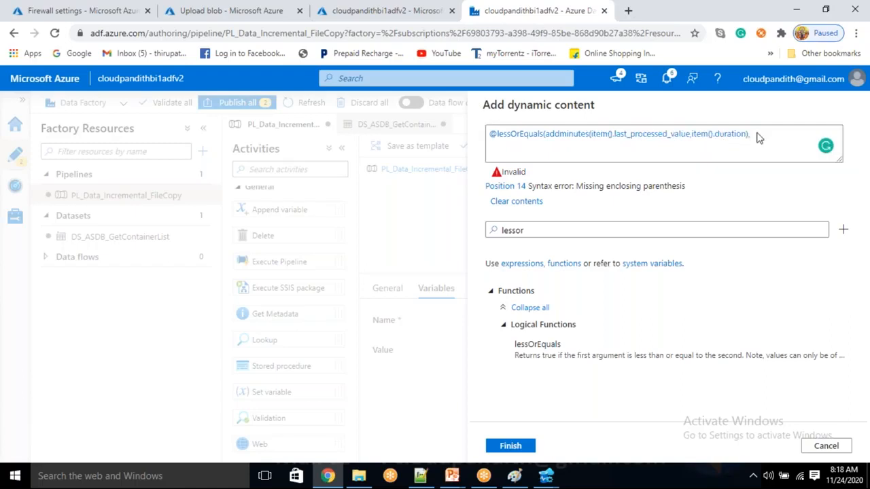
pyautogui.click(619, 230)
# Step: Find convertTimeZone via 'converttim' and insert it after a comma at the expression end
pyautogui.hotkey('ctrl', 'a')
pyautogui.press('BackSpace')
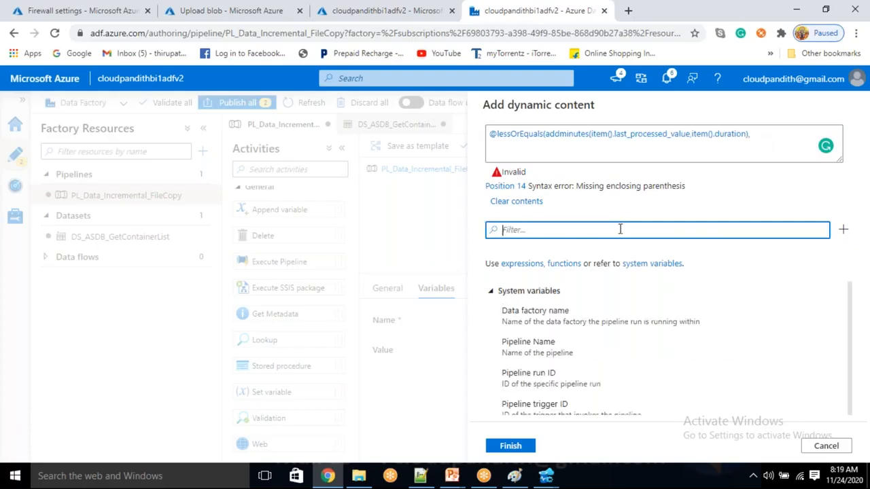
pyautogui.write('convert')
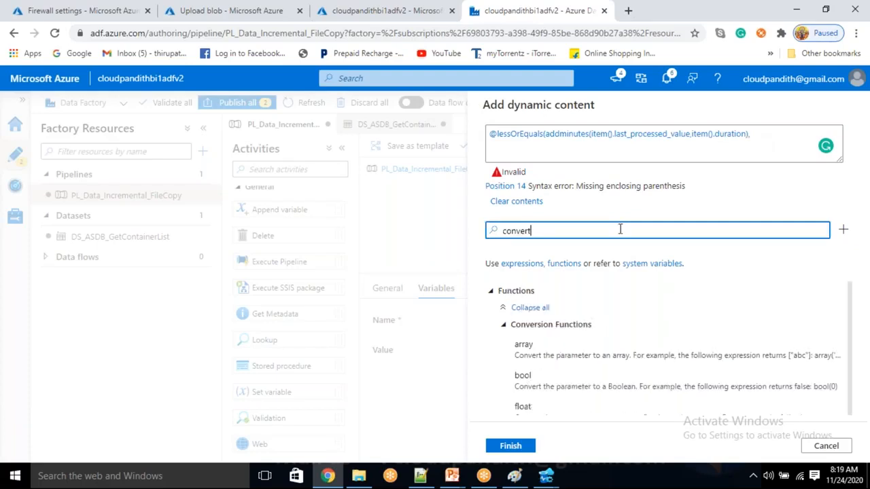
pyautogui.write('to')
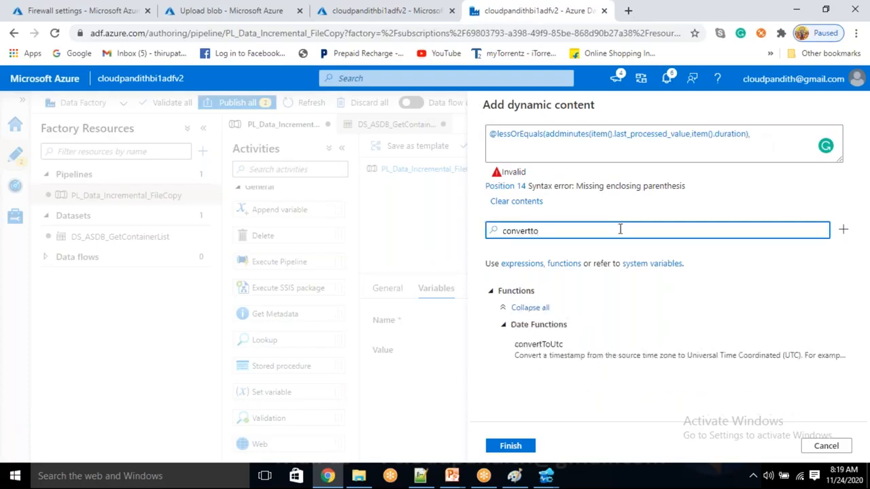
pyautogui.press('BackSpace')
pyautogui.press('BackSpace')
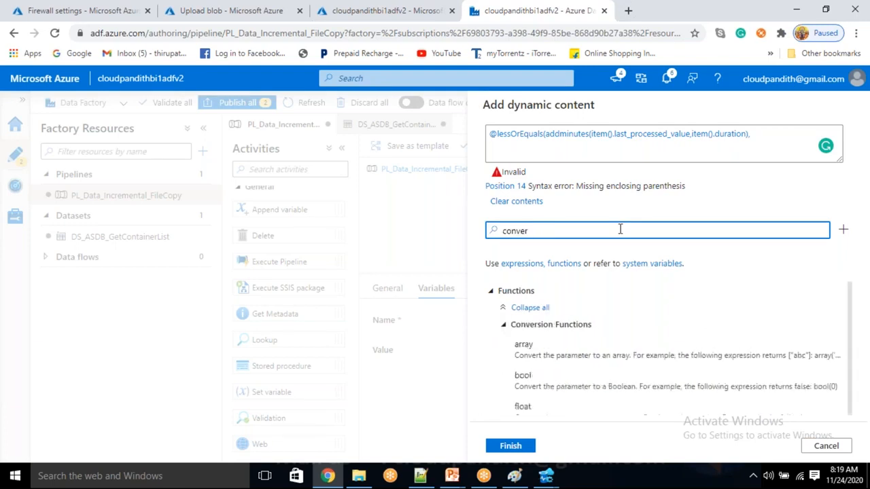
pyautogui.write('ttim')
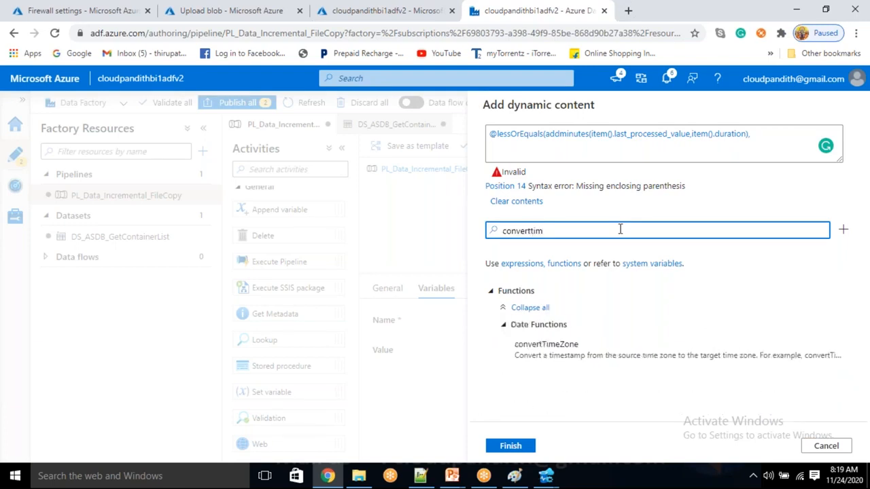
pyautogui.click(760, 140)
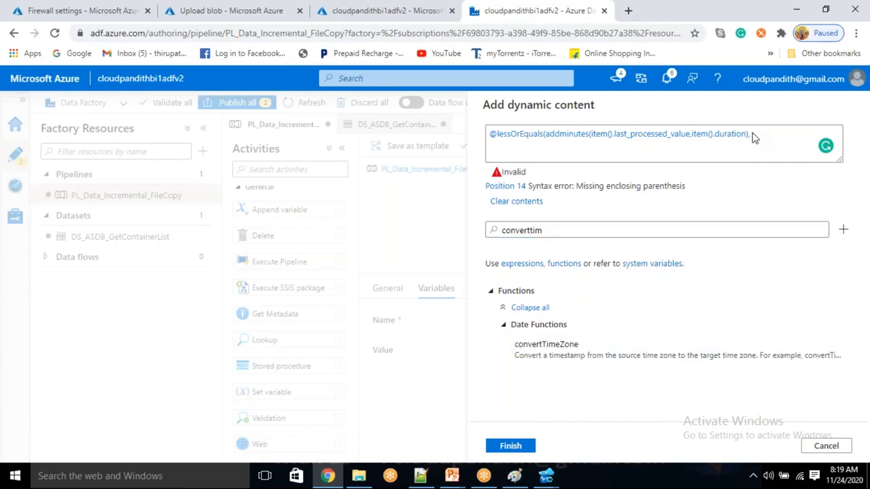
pyautogui.click(614, 353)
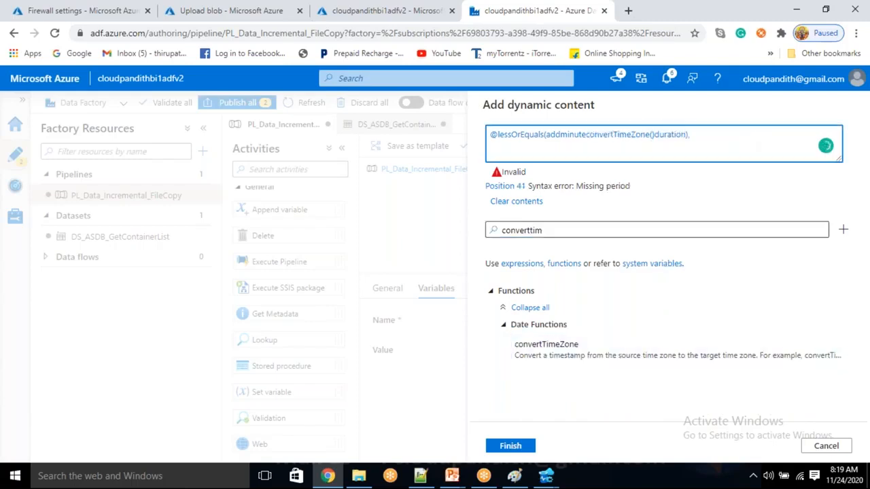
pyautogui.hotkey('ctrl', 'z')
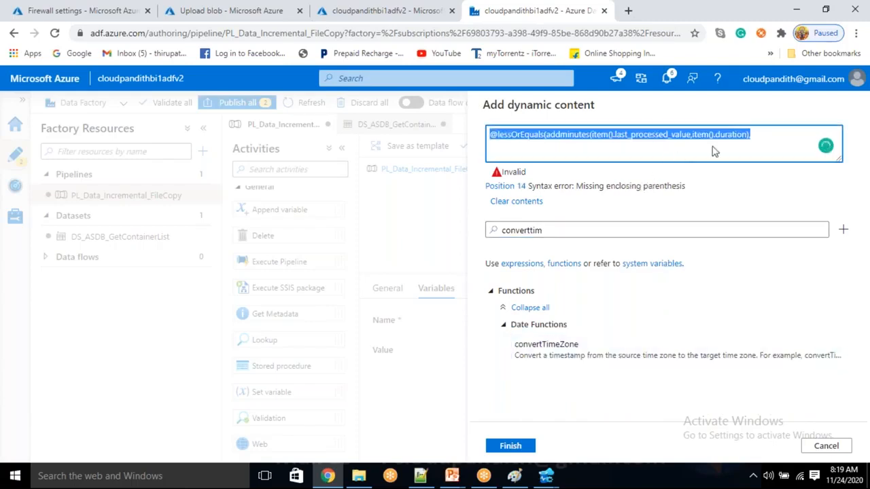
pyautogui.click(758, 140)
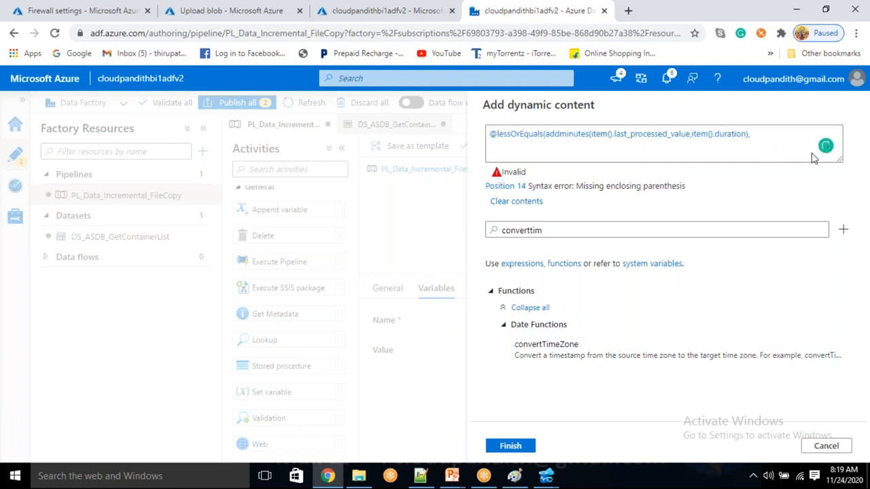
pyautogui.click(752, 136)
pyautogui.write(',')
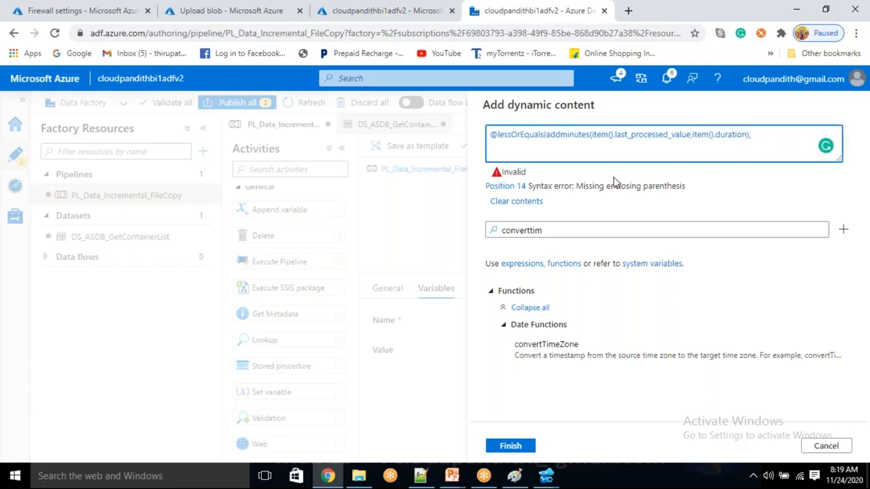
pyautogui.click(578, 346)
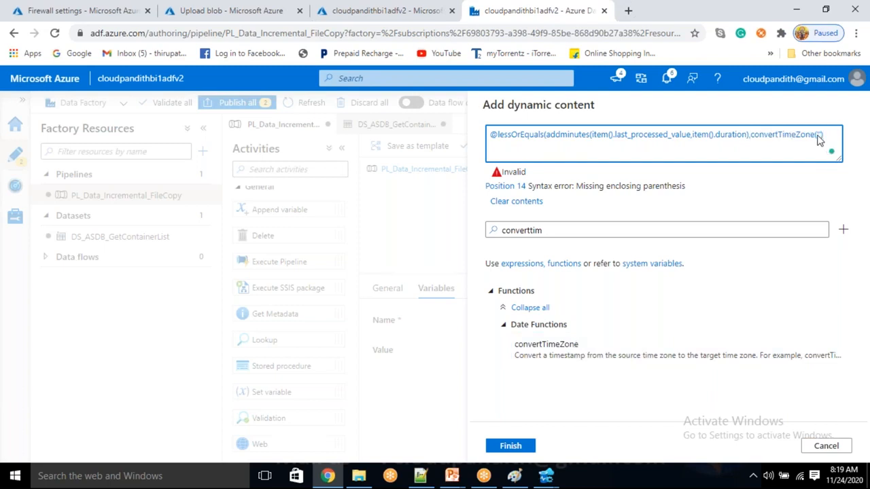
# Step: Insert utcnow() into convertTimeZone with arguments 'utc' and 'india standard time'
pyautogui.doubleClick(578, 231)
pyautogui.press('BackSpace')
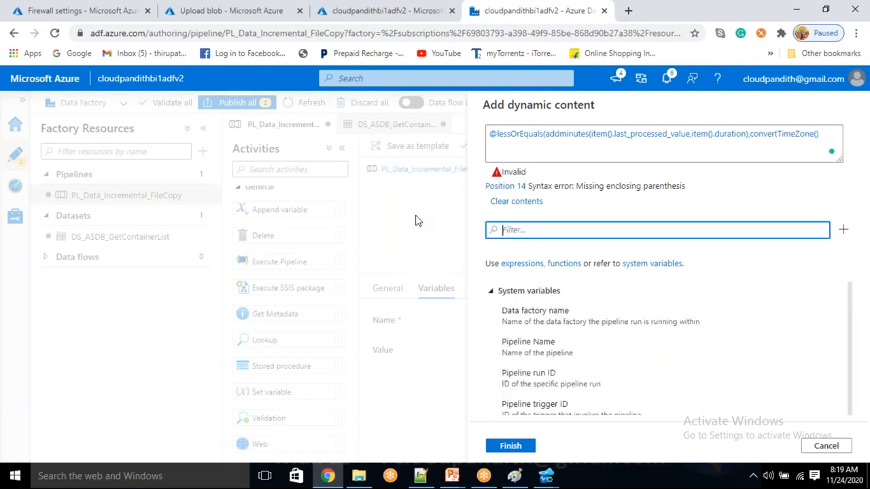
pyautogui.write('utcnow')
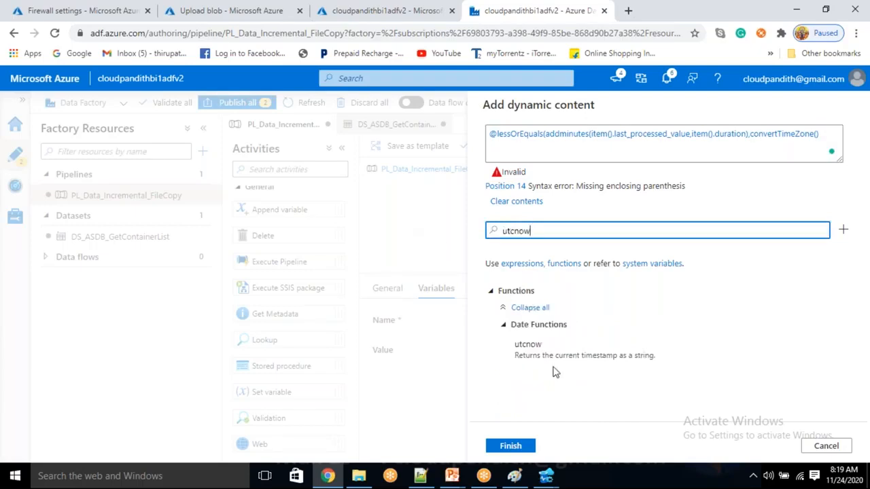
pyautogui.click(563, 359)
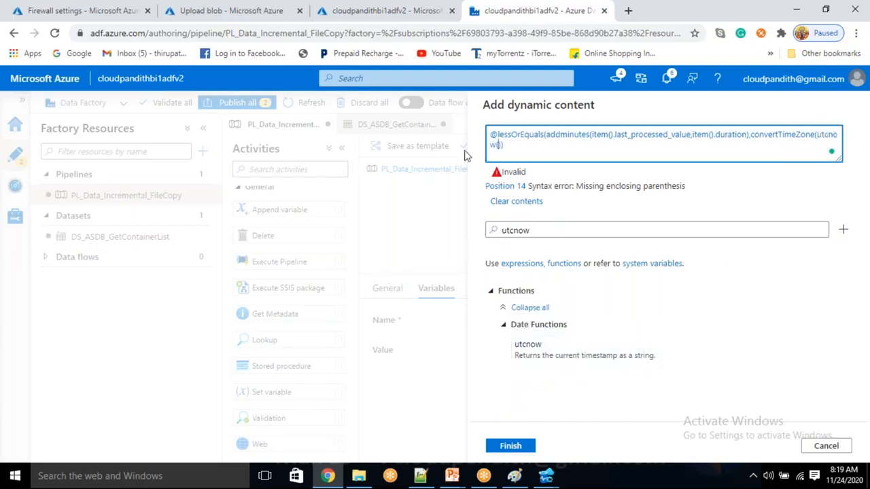
pyautogui.write(",'utc','india standard time')")
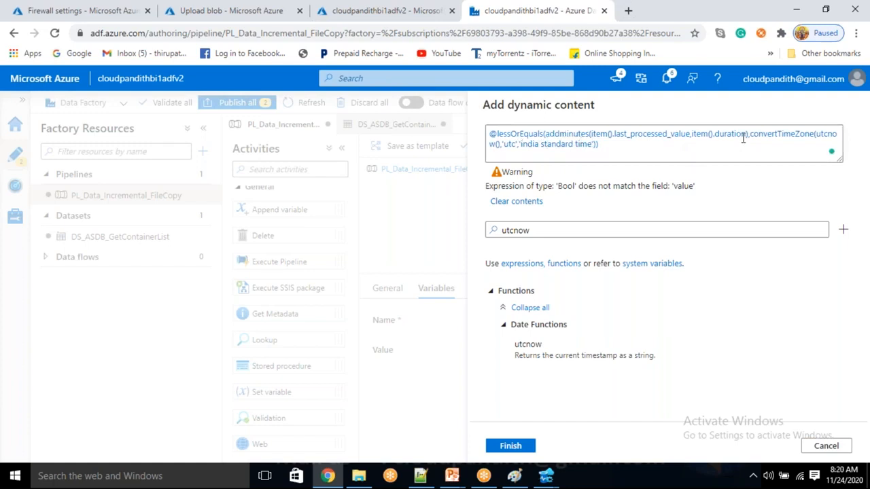
# Step: Review the utc argument, lessOrEquals name and item() reference in the expression
pyautogui.click(512, 146)
pyautogui.doubleClick(512, 145)
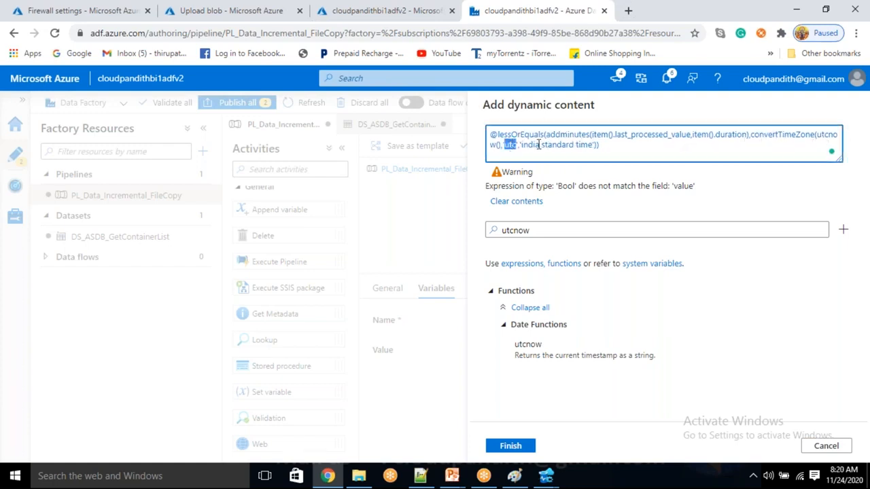
pyautogui.click(602, 142)
pyautogui.doubleClick(524, 135)
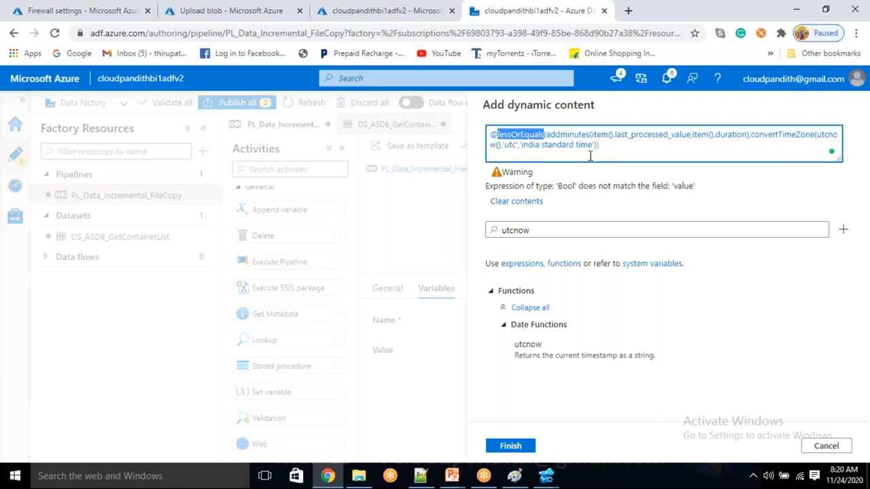
pyautogui.moveTo(582, 135); pyautogui.dragTo(612, 135)
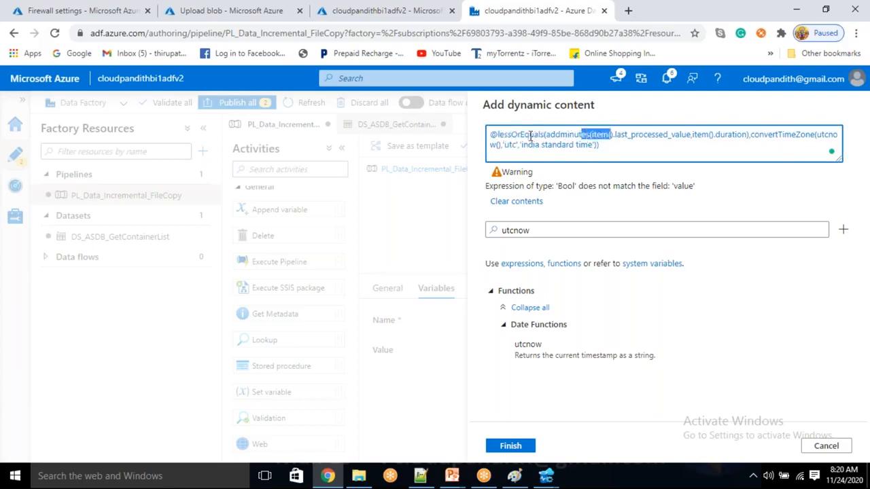
pyautogui.doubleClick(531, 136)
# Step: Wrap the lessOrEquals check in if(..., True, False), fixing the mistyped True
pyautogui.click(608, 145)
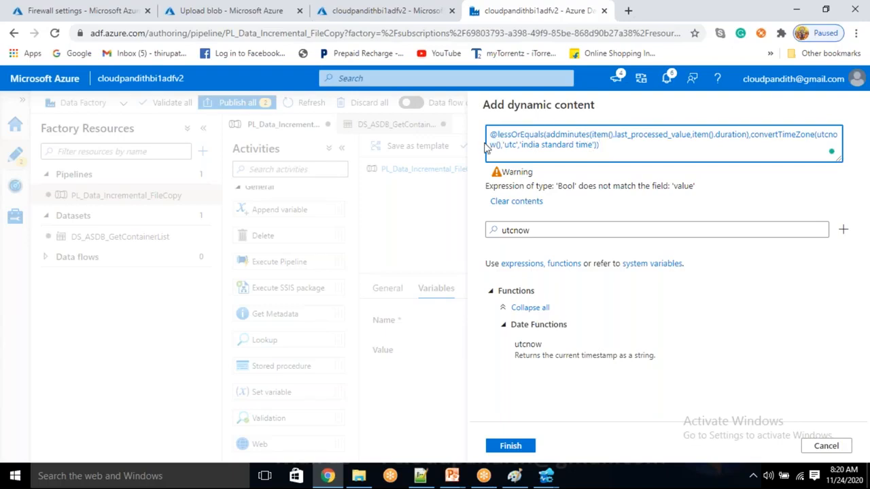
pyautogui.write('if')
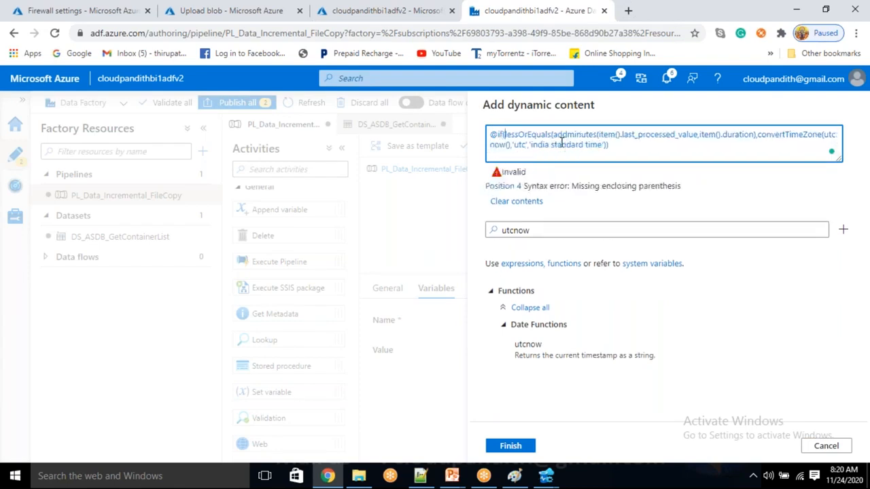
pyautogui.write('(')
pyautogui.write('ryu')
pyautogui.press('BackSpace')
pyautogui.press('BackSpace')
pyautogui.press('BackSpace')
pyautogui.press('BackSpace')
pyautogui.write('rue, False)')
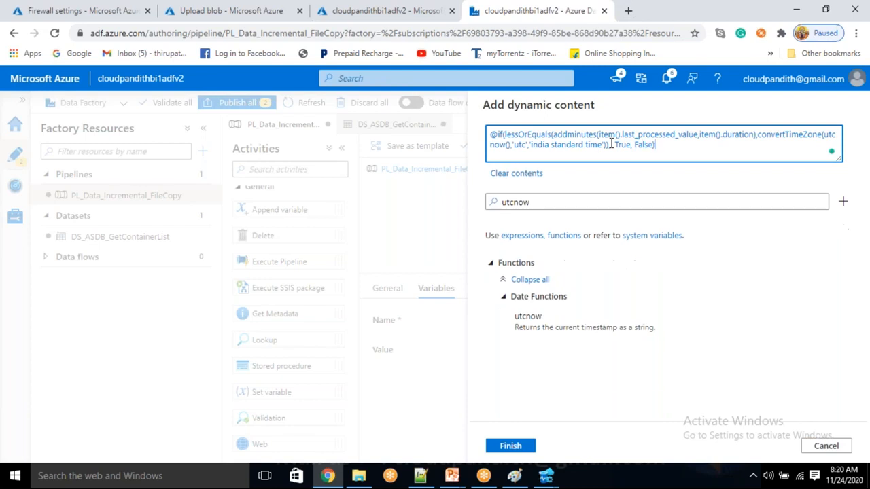
pyautogui.moveTo(672, 152); pyautogui.dragTo(483, 130)
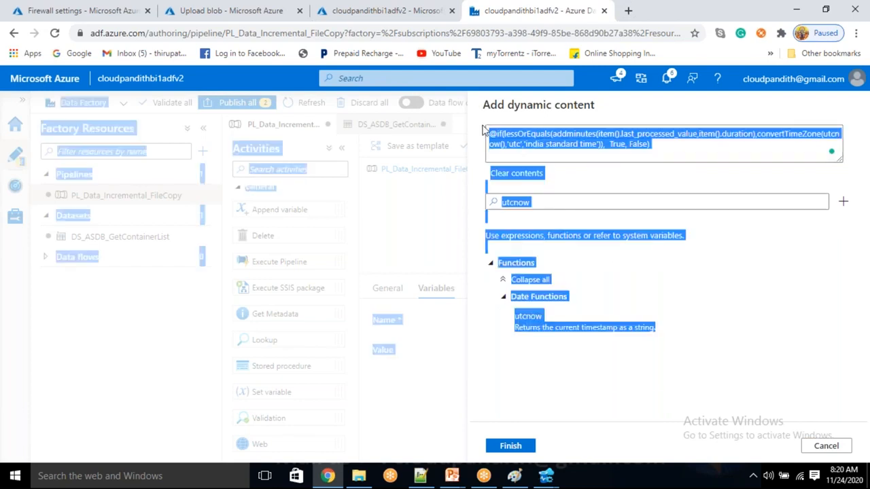
# Step: Add blank lines in the Notepad++ scratch file, undoing an accidental JSON paste
pyautogui.click(421, 476)
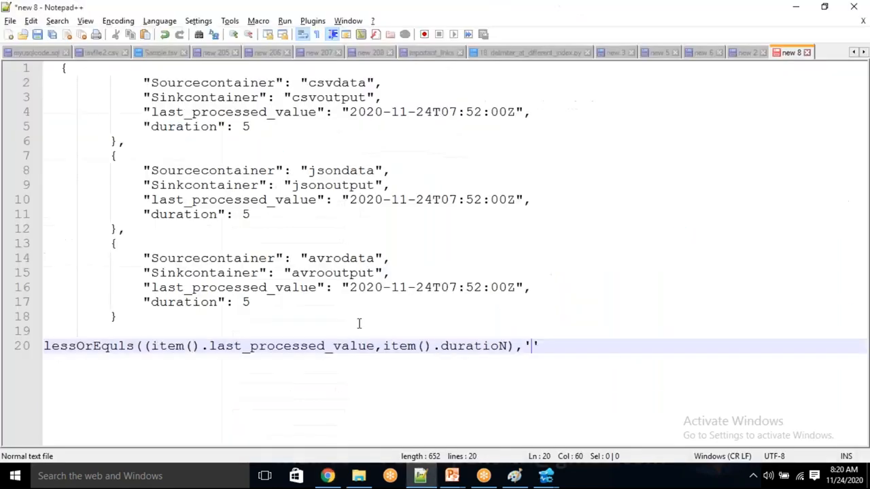
pyautogui.press('Return')
pyautogui.press('Return')
pyautogui.press('Return')
pyautogui.press('Return')
pyautogui.press('Return')
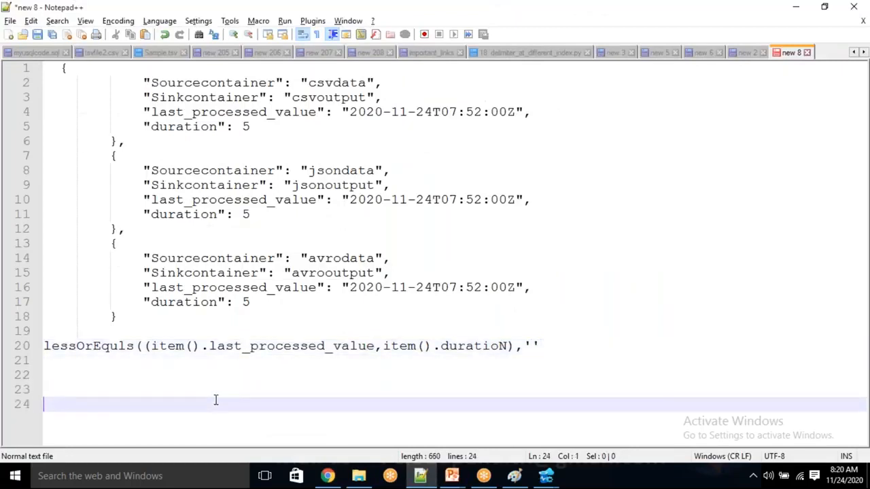
pyautogui.write('{             "Sourcecontainer": "csvdata",             "Sinkcontainer": "csvoutput",             "last_processed_value": "2020-11-24T07:52:00Z",             "duration": 5         },         {             "Sourcecontainer": "jsondata",             "Sinkcontainer": "jsonoutput",             "last_processed_value": "2020-11-24T07:52:00Z",             "duration": 5         },         {             "Sourcecontainer": "avrodata",             "Sinkcontainer": "avrooutput",             "last_processed_value": "2020-11-24T07:52:00Z",             "duration": 5         }')
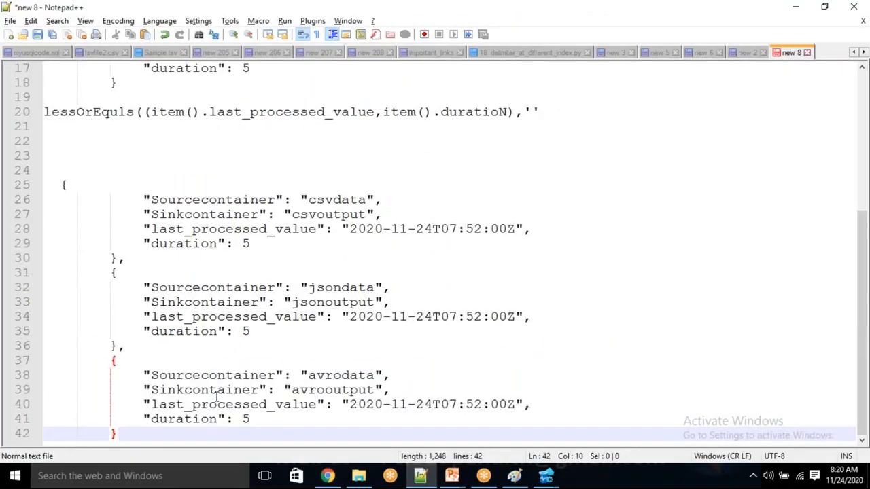
pyautogui.hotkey('ctrl', 'z')
pyautogui.hotkey('alt', 'Tab')
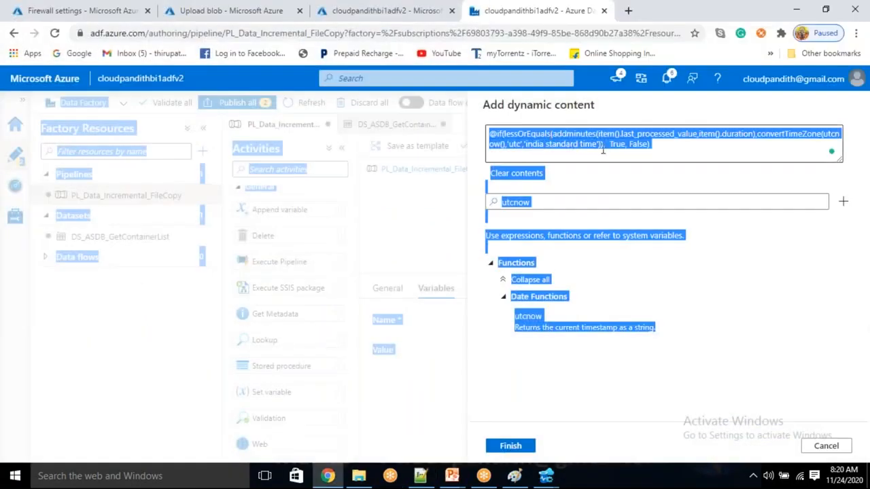
# Step: Close convertTimeZone's parentheses, delete the stray utcnow(), and cut the whole expression
pyautogui.click(733, 318)
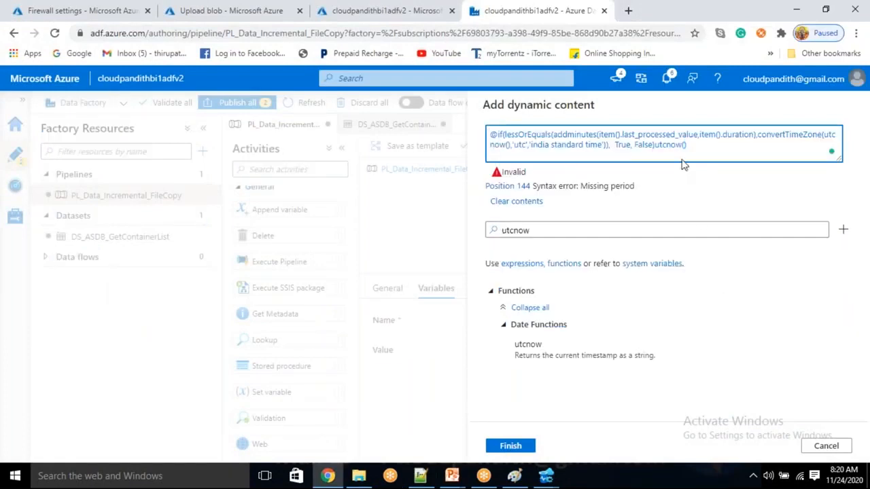
pyautogui.click(689, 142)
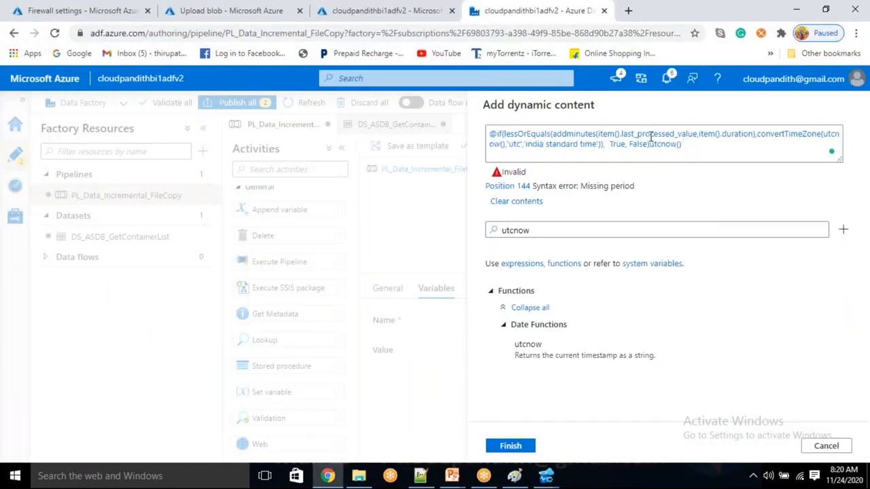
pyautogui.click(602, 139)
pyautogui.write(')')
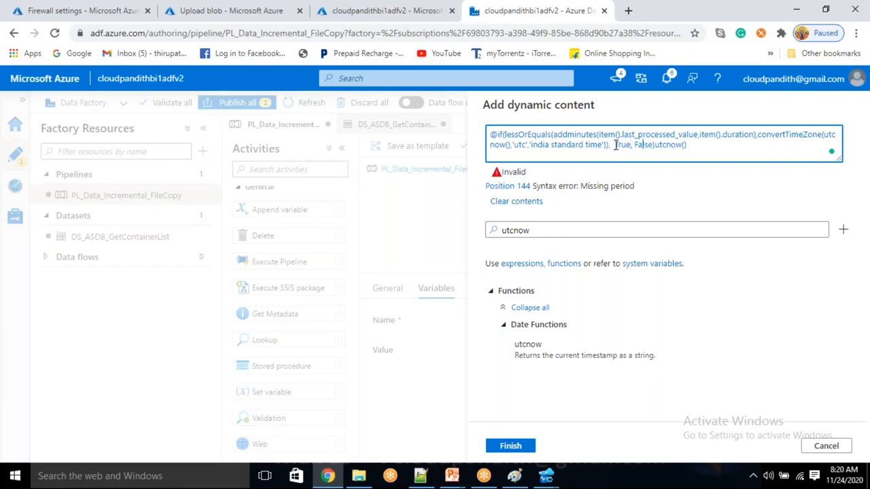
pyautogui.hotkey('shift', 'End')
pyautogui.press('Delete')
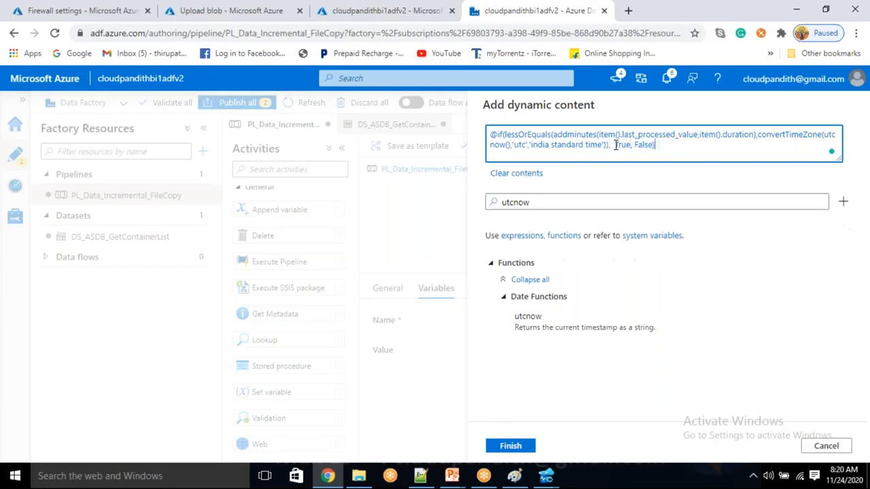
pyautogui.hotkey('ctrl', 'a')
pyautogui.hotkey('ctrl', 'x')
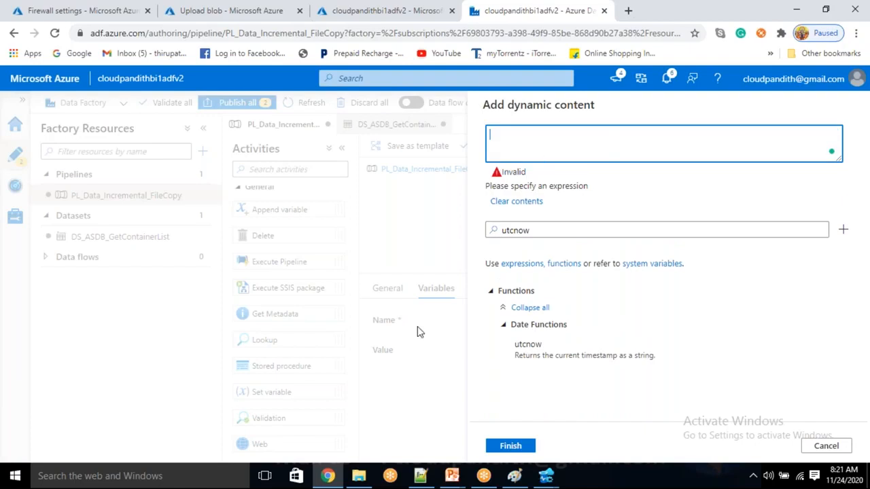
# Step: Paste the if expression on line 25 and replace True with the addminutes(...) expression
pyautogui.click(421, 476)
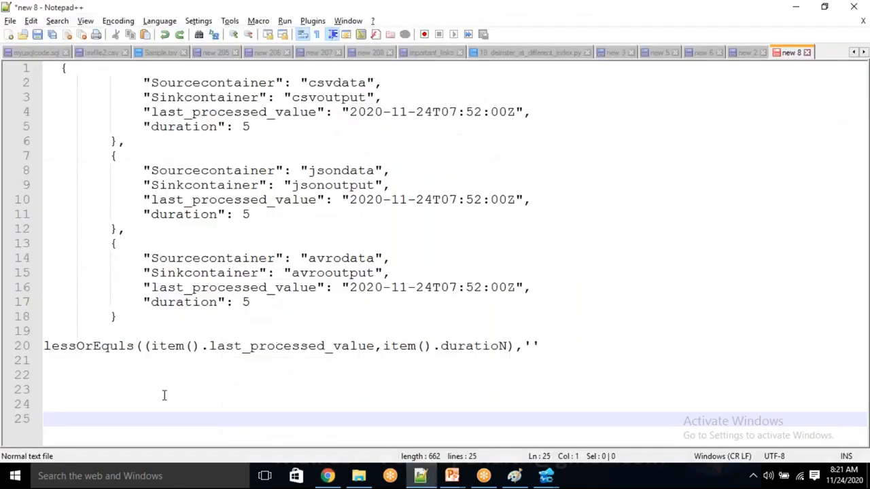
pyautogui.hotkey('ctrl', 'v')
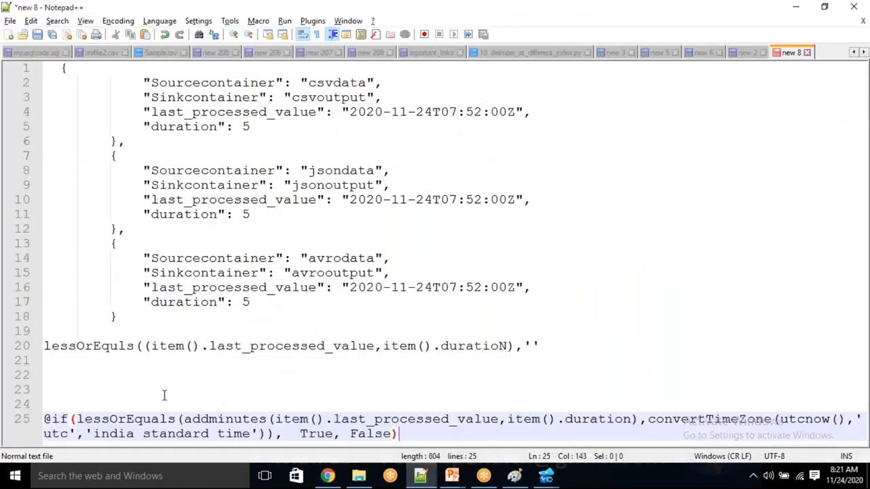
pyautogui.doubleClick(324, 436)
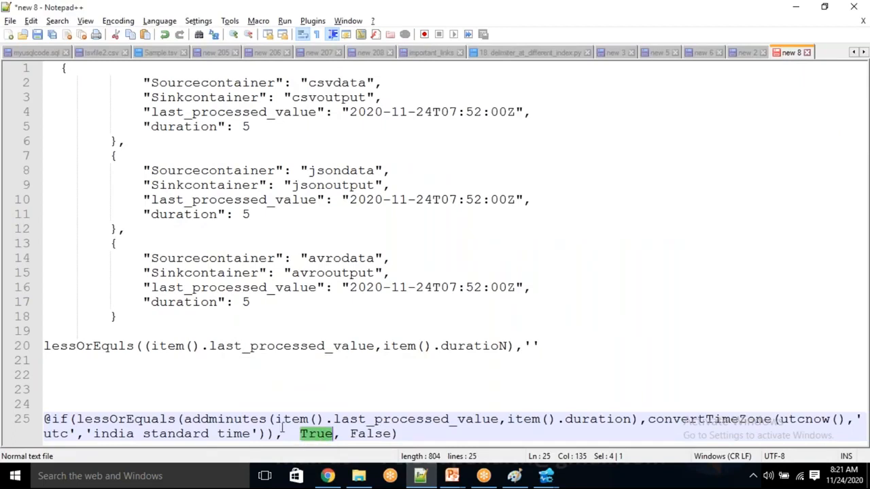
pyautogui.click(185, 419)
pyautogui.moveTo(186, 419); pyautogui.dragTo(639, 422)
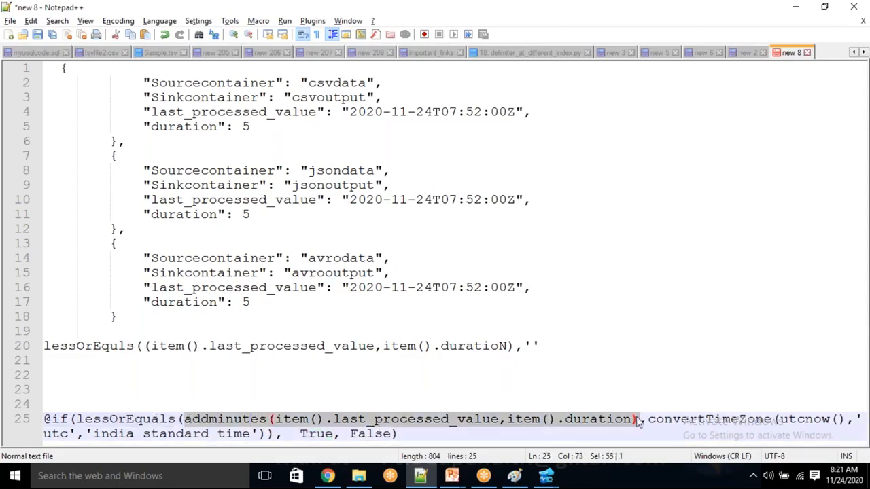
pyautogui.click(299, 434)
pyautogui.moveTo(299, 433); pyautogui.dragTo(334, 434)
pyautogui.hotkey('ctrl', 'v')
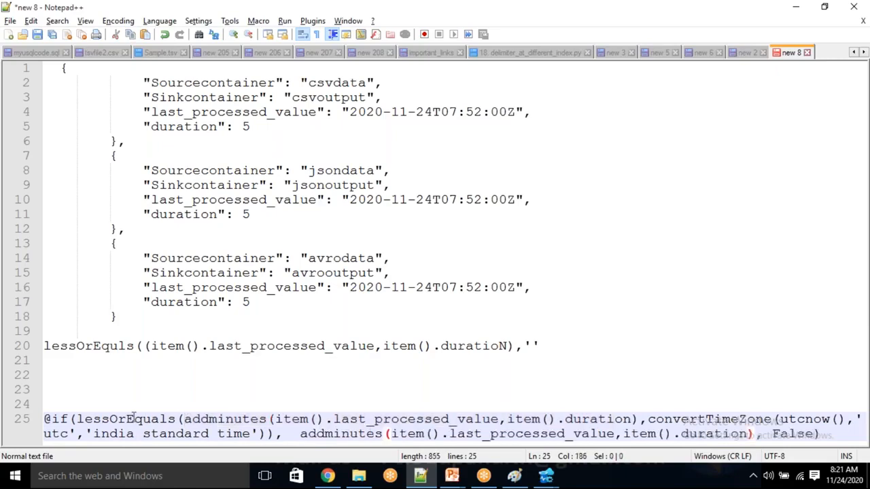
pyautogui.doubleClick(134, 419)
pyautogui.click(296, 435)
pyautogui.press('BackSpace')
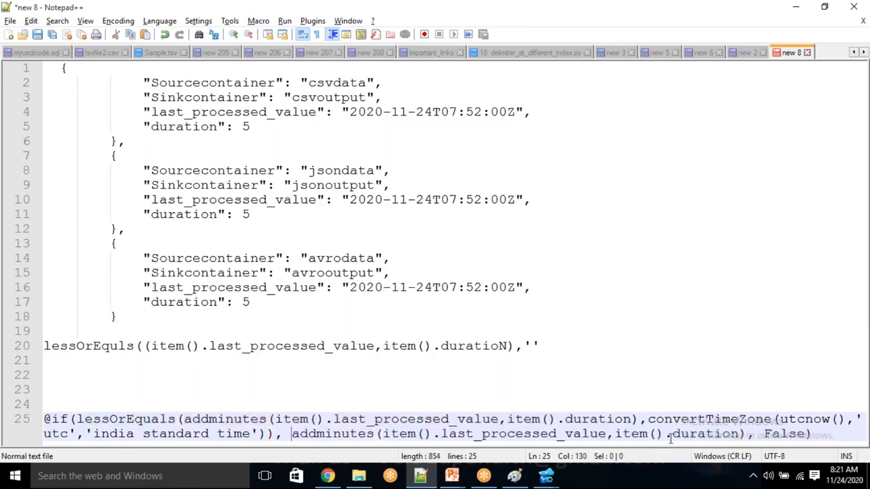
# Step: Replace False with the convertTimeZone India-time expression
pyautogui.moveTo(764, 435); pyautogui.dragTo(809, 435)
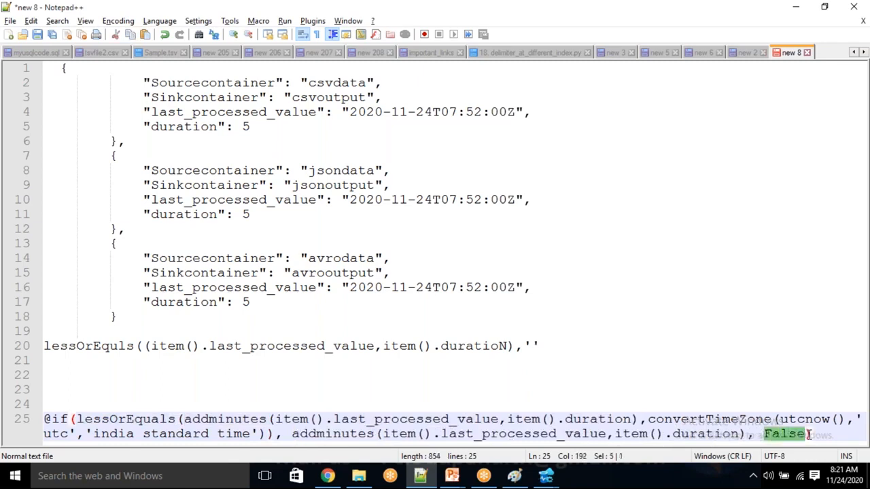
pyautogui.moveTo(645, 418); pyautogui.dragTo(277, 427)
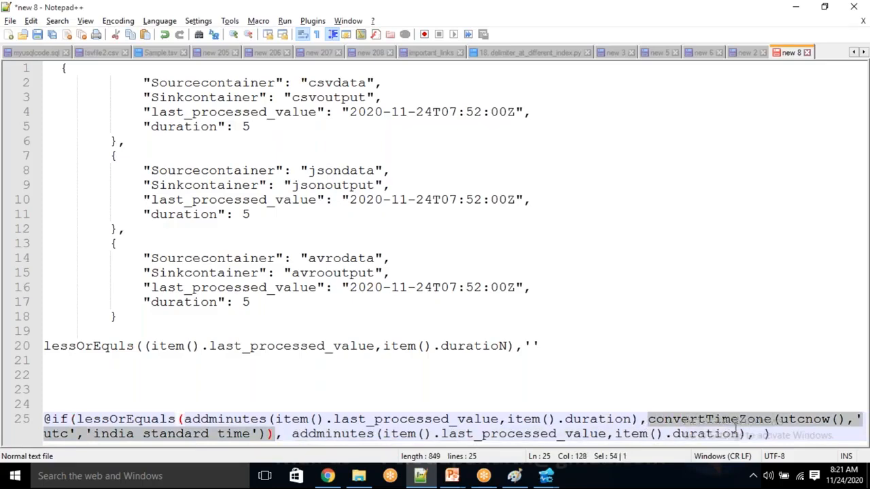
pyautogui.click(757, 435)
pyautogui.hotkey('ctrl', 'v')
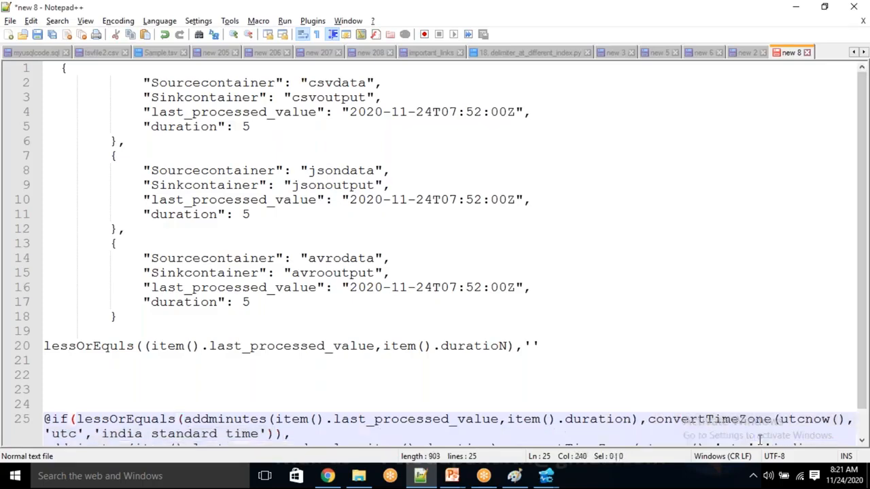
# Step: Remove the extra space and closing parenthesis, then cut the finished upper-bound expression
pyautogui.scroll(-1, 705, 422)
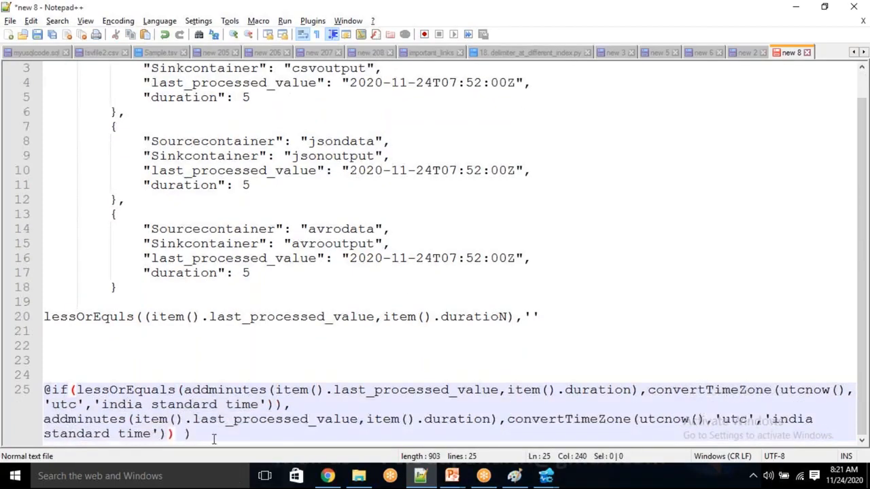
pyautogui.click(186, 435)
pyautogui.press('BackSpace')
pyautogui.click(199, 435)
pyautogui.press('BackSpace')
pyautogui.moveTo(202, 439); pyautogui.dragTo(22, 388)
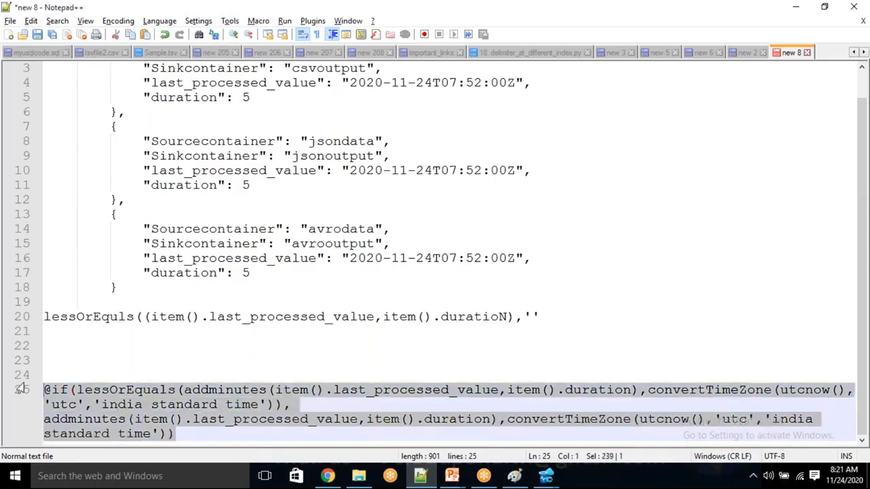
pyautogui.hotkey('ctrl', 'x')
pyautogui.hotkey('alt', 'Tab')
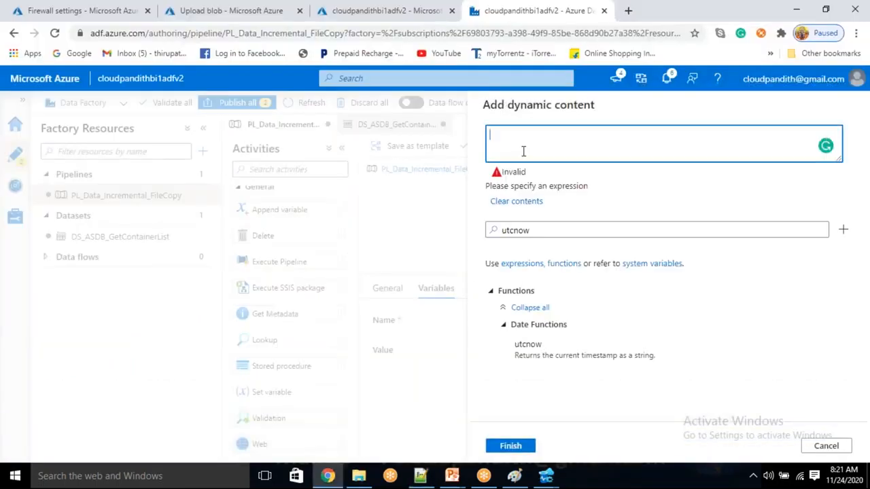
# Step: Set the pasted expression as upperBoundValue, then debug the pipeline and refresh its status
pyautogui.hotkey('ctrl', 'v')
pyautogui.click(517, 446)
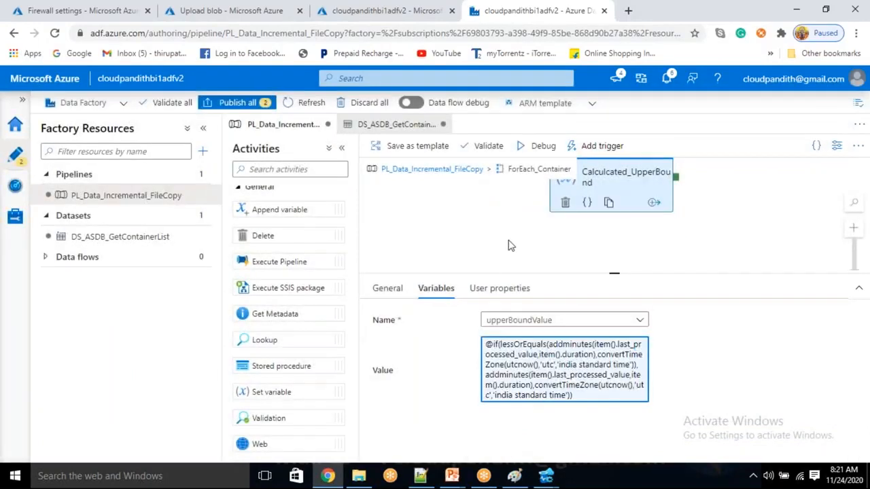
pyautogui.click(542, 146)
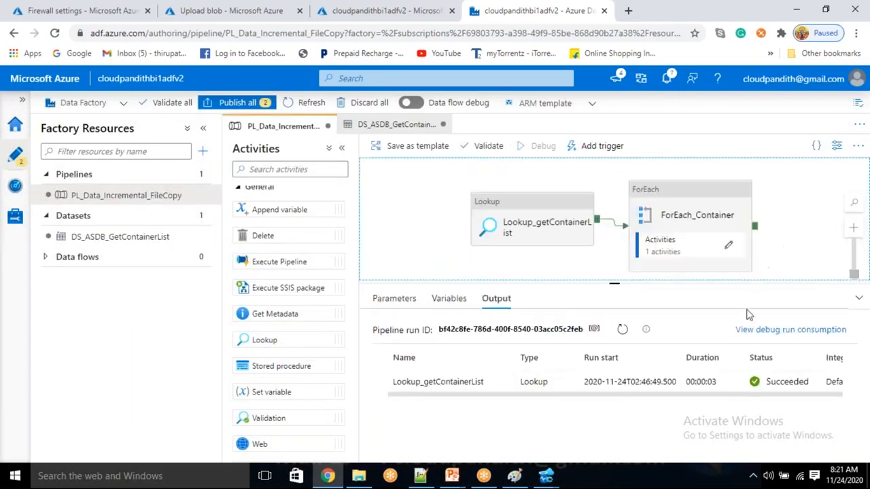
pyautogui.click(619, 337)
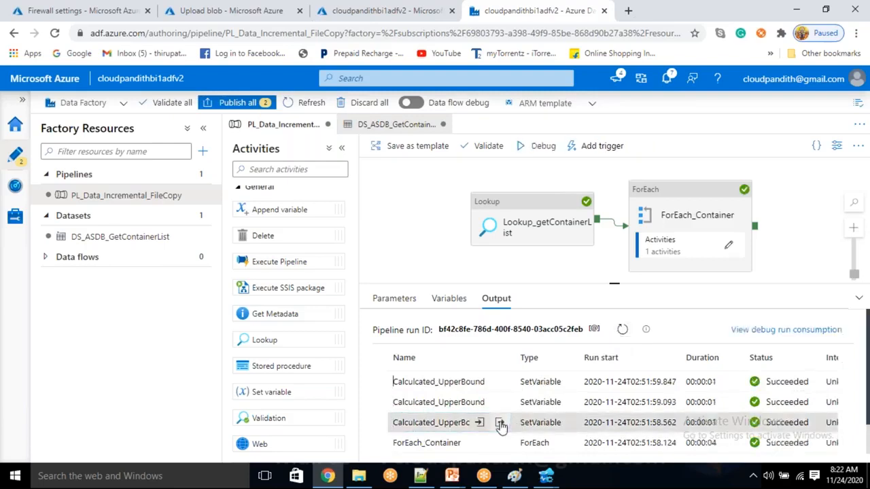
# Step: Check the Calculated_UpperBound output shows upperBoundValue 2020-11-24T07:57:00Z
pyautogui.click(501, 424)
pyautogui.moveTo(459, 289); pyautogui.dragTo(461, 289)
pyautogui.click(477, 288)
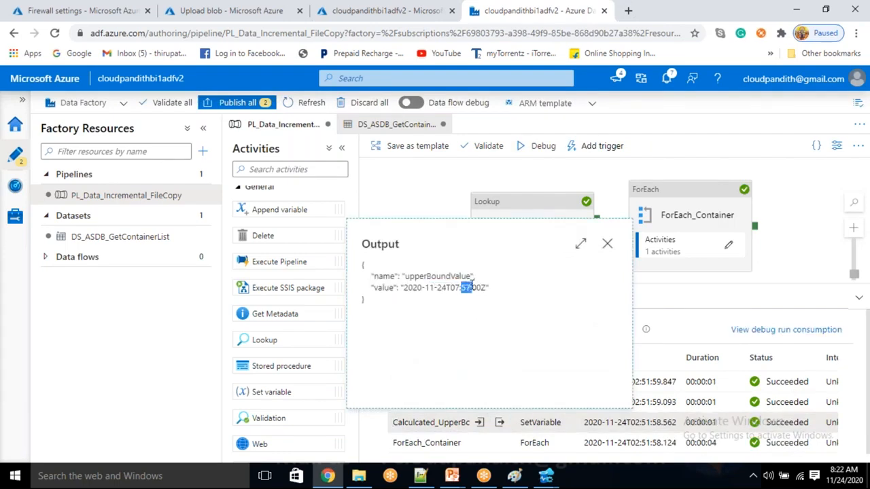
pyautogui.click(607, 243)
pyautogui.click(501, 403)
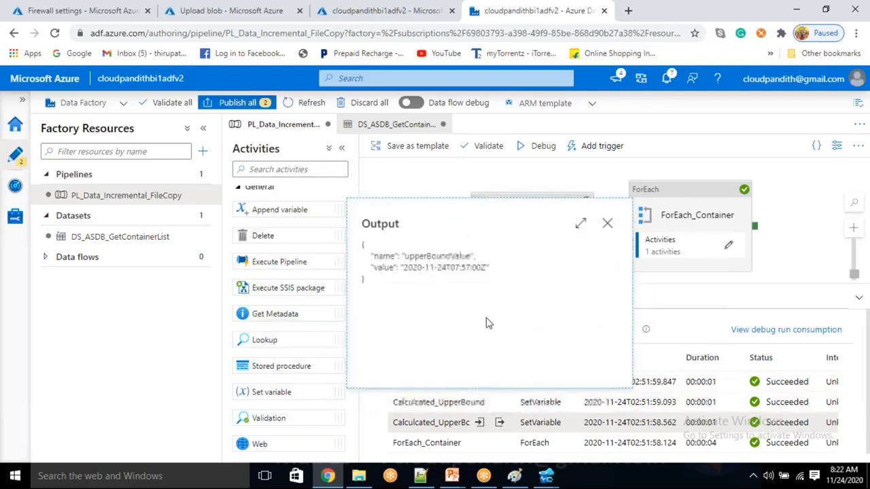
pyautogui.moveTo(477, 256); pyautogui.dragTo(484, 264)
pyautogui.click(607, 223)
# Step: Edit ForEach_Container's activities and view the Set variable settings
pyautogui.click(728, 248)
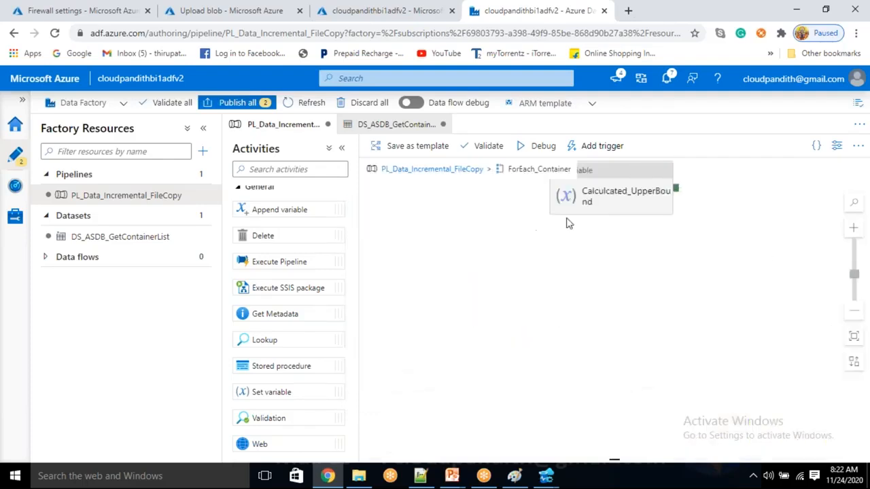
pyautogui.click(618, 188)
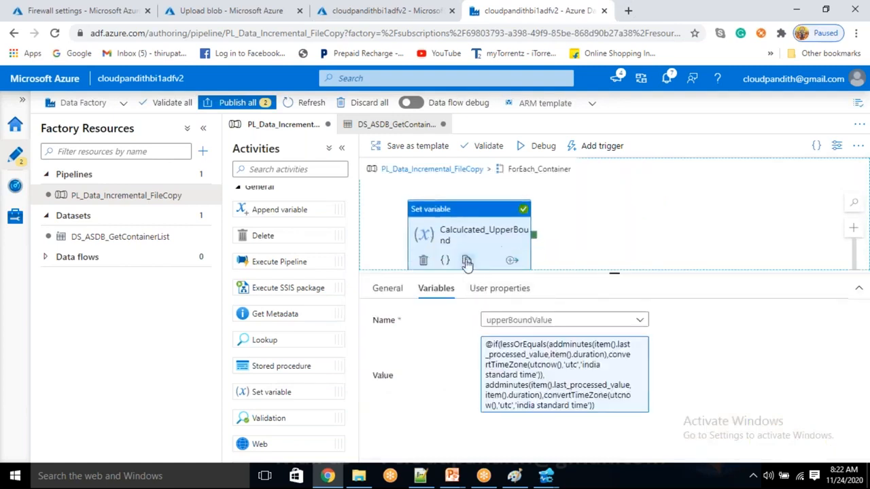
pyautogui.click(286, 168)
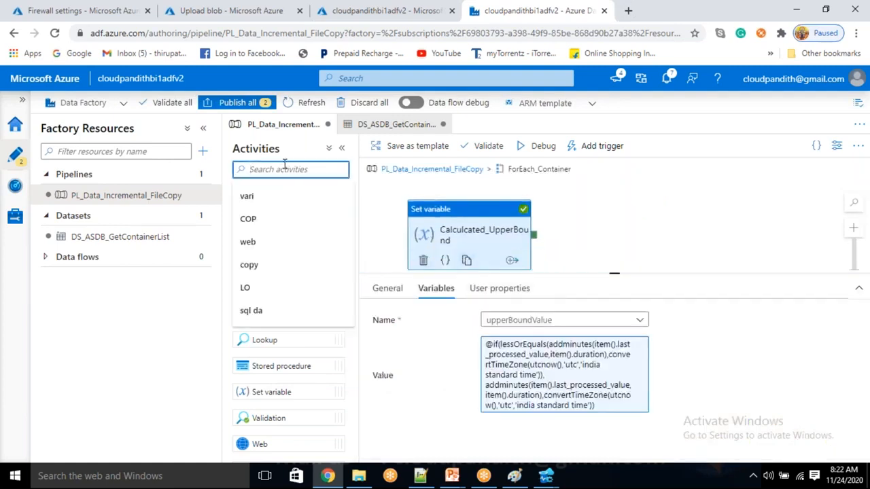
# Step: Add a Copy data activity in the ForEach, running after Calculated_UpperBound succeeds
pyautogui.write('cop')
pyautogui.click(249, 219)
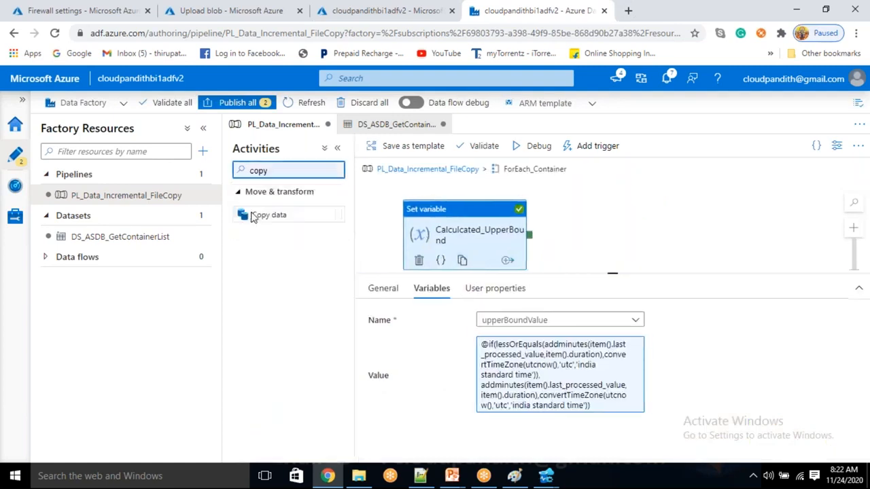
pyautogui.moveTo(250, 214); pyautogui.dragTo(653, 235)
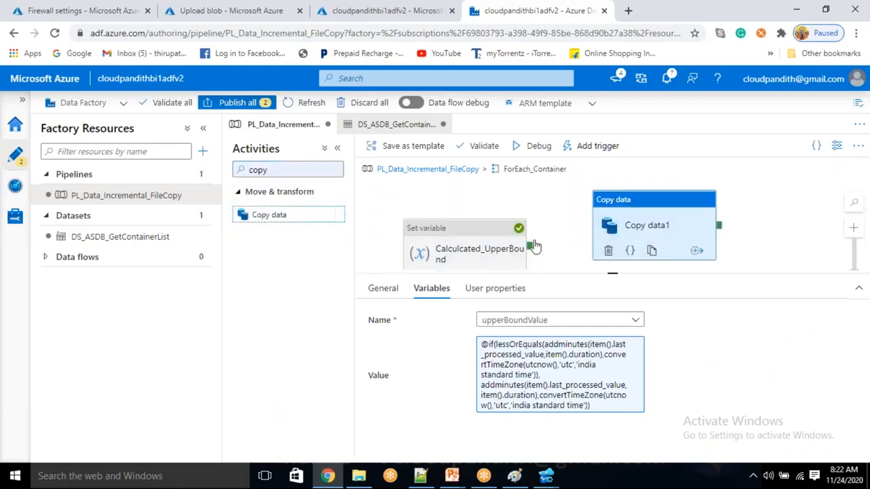
pyautogui.moveTo(531, 245); pyautogui.dragTo(649, 230)
pyautogui.click(649, 229)
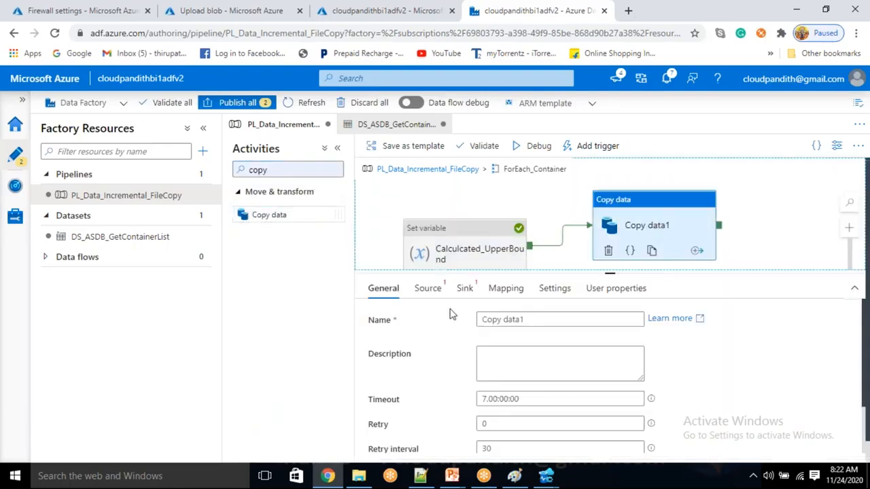
# Step: Start a new Azure Blob Storage DelimitedText source dataset named DS_ABS_
pyautogui.click(429, 288)
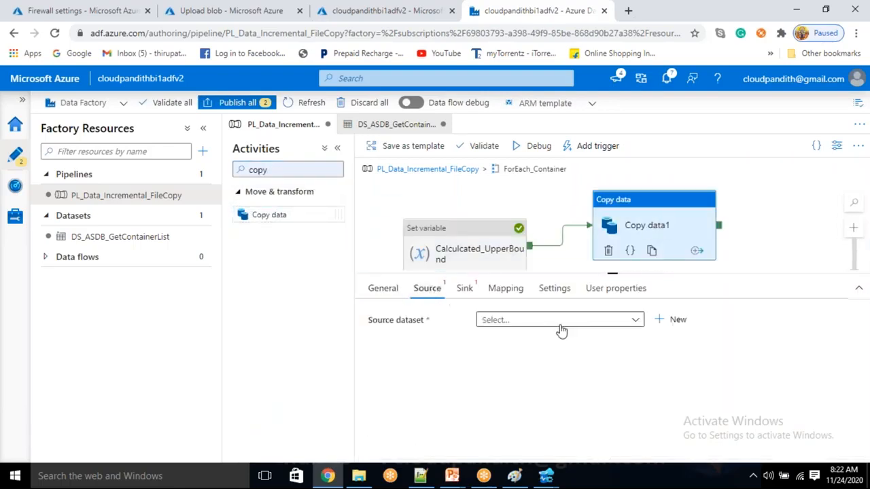
pyautogui.click(671, 326)
pyautogui.click(657, 381)
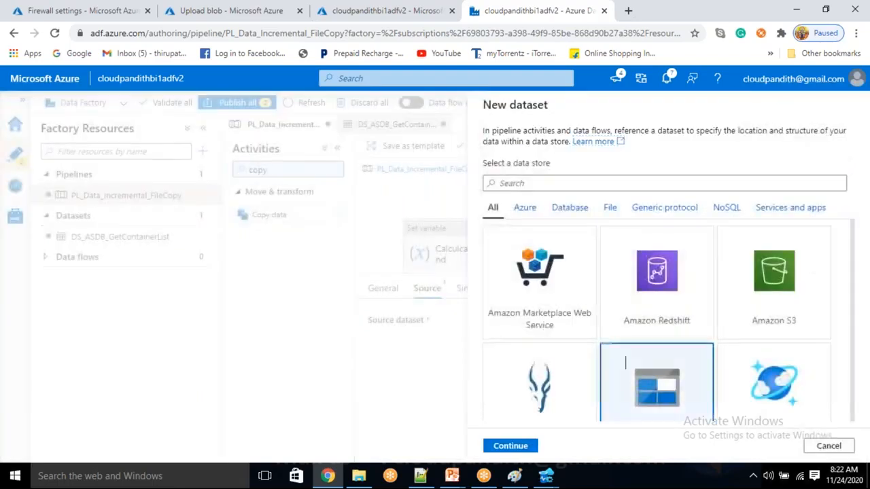
pyautogui.click(509, 446)
pyautogui.click(766, 218)
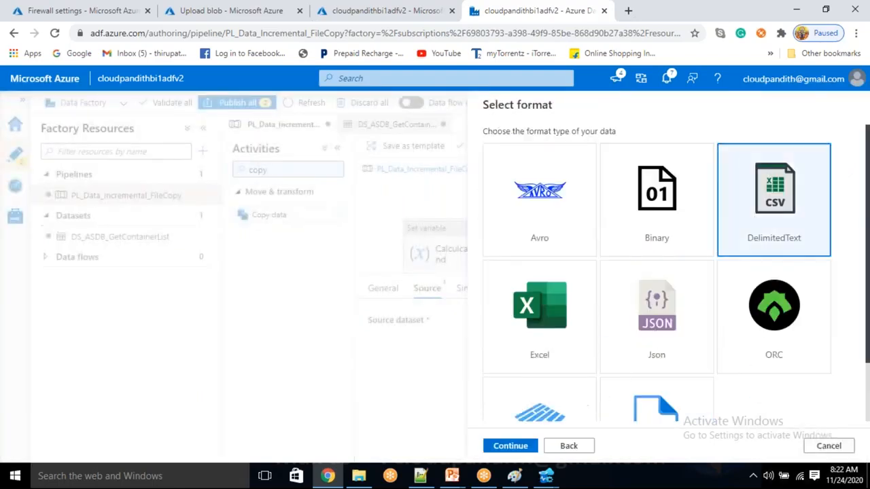
pyautogui.click(511, 446)
pyautogui.click(521, 184)
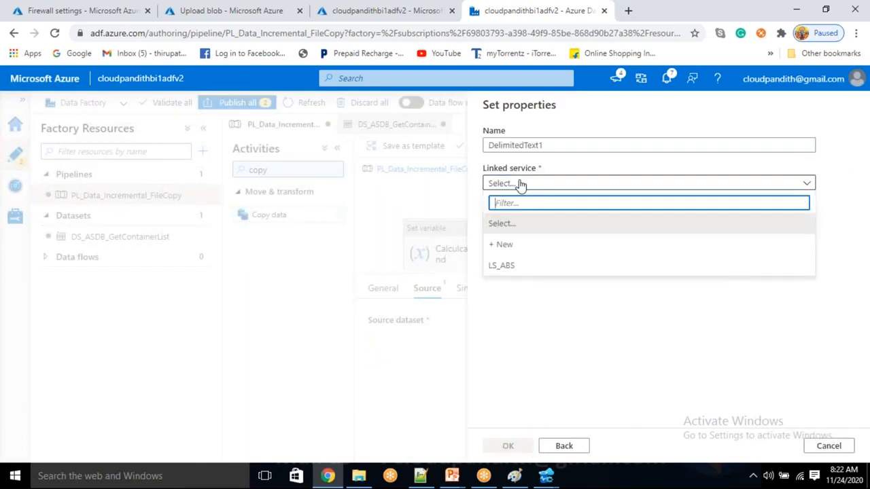
pyautogui.doubleClick(561, 146)
pyautogui.press('BackSpace')
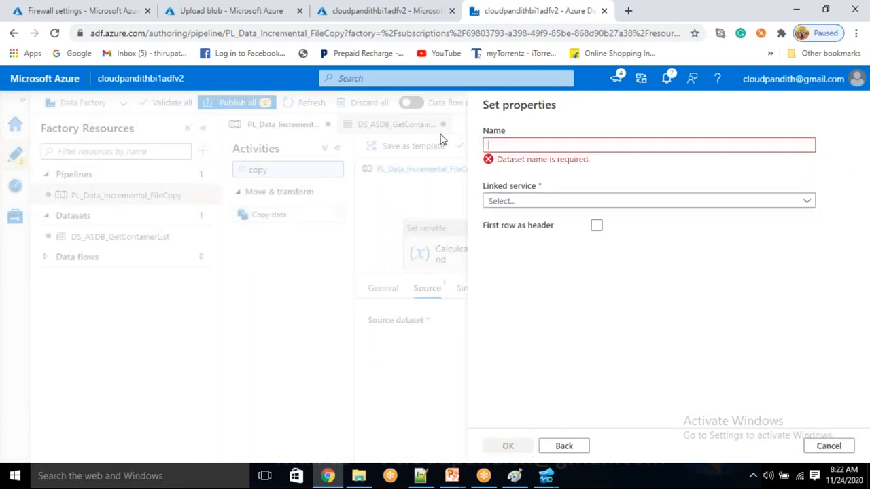
pyautogui.write('DS_ABS_Source')
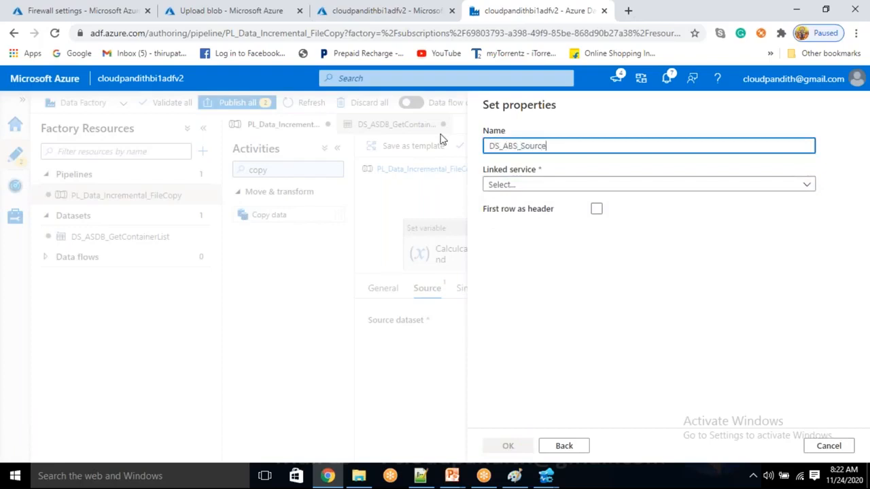
# Step: Create DS_ABS_Source on LS_ABS with first row as header
pyautogui.click(503, 184)
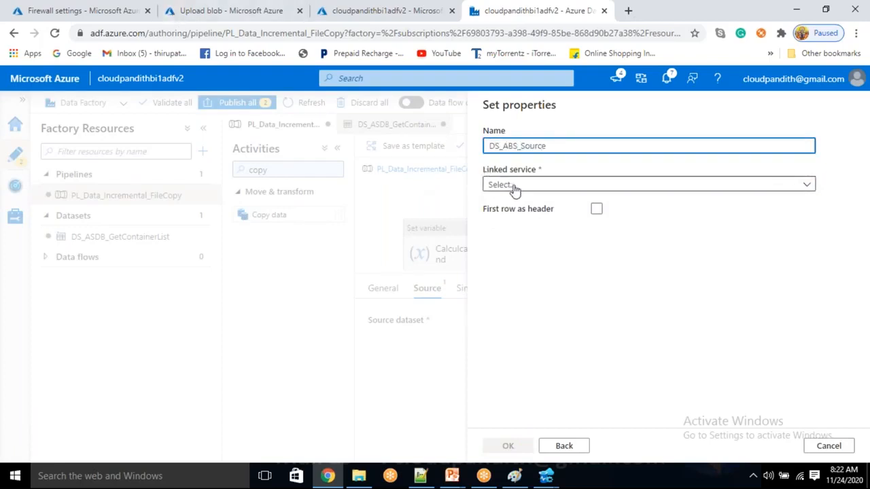
pyautogui.click(543, 267)
pyautogui.click(552, 219)
pyautogui.click(596, 243)
pyautogui.click(651, 219)
pyautogui.click(748, 219)
pyautogui.click(567, 218)
pyautogui.click(696, 214)
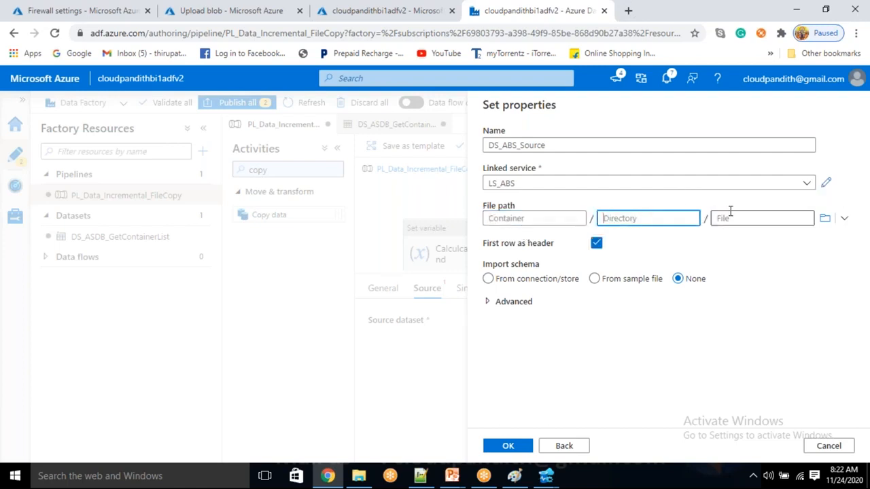
pyautogui.press('Tab')
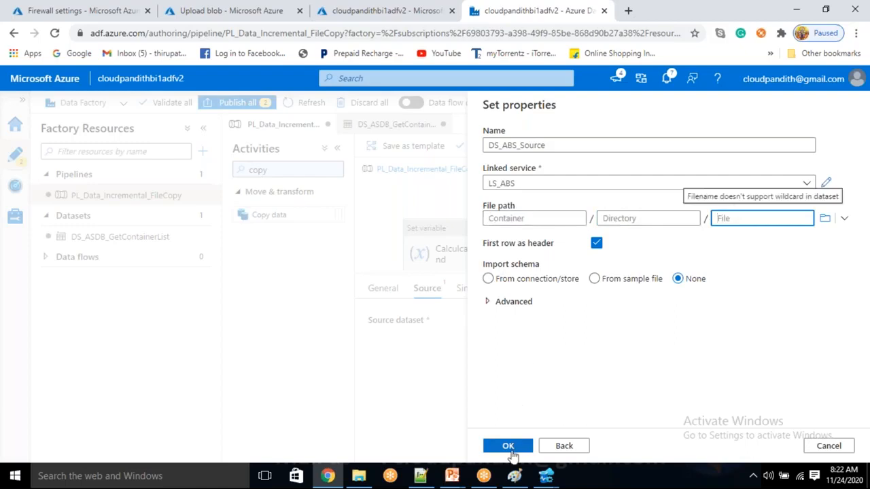
pyautogui.click(512, 221)
pyautogui.click(509, 446)
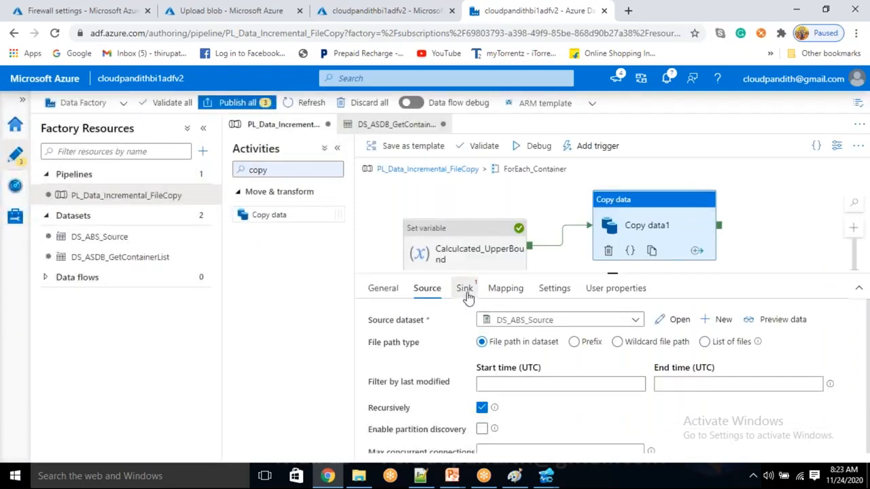
# Step: Create sink dataset DS_ABS_Sink: Blob Storage, DelimitedText, LS_ABS, first row as header
pyautogui.click(465, 289)
pyautogui.click(676, 320)
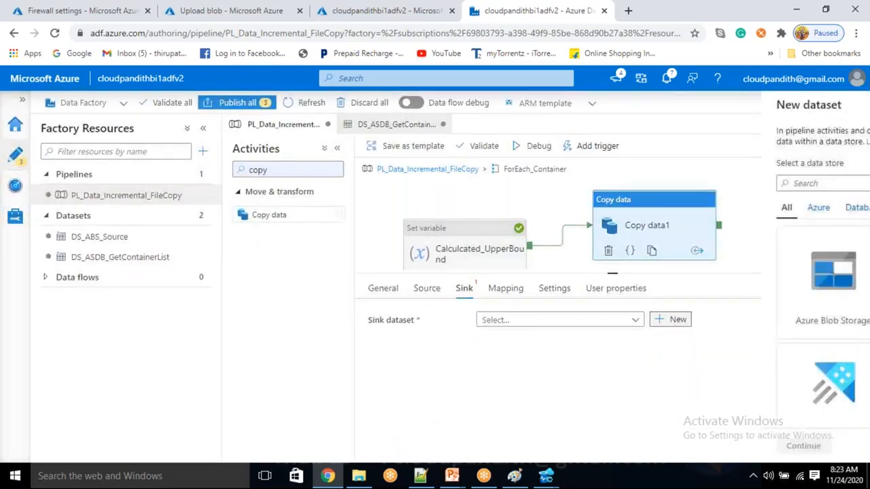
pyautogui.click(496, 293)
pyautogui.click(528, 448)
pyautogui.click(741, 227)
pyautogui.click(514, 447)
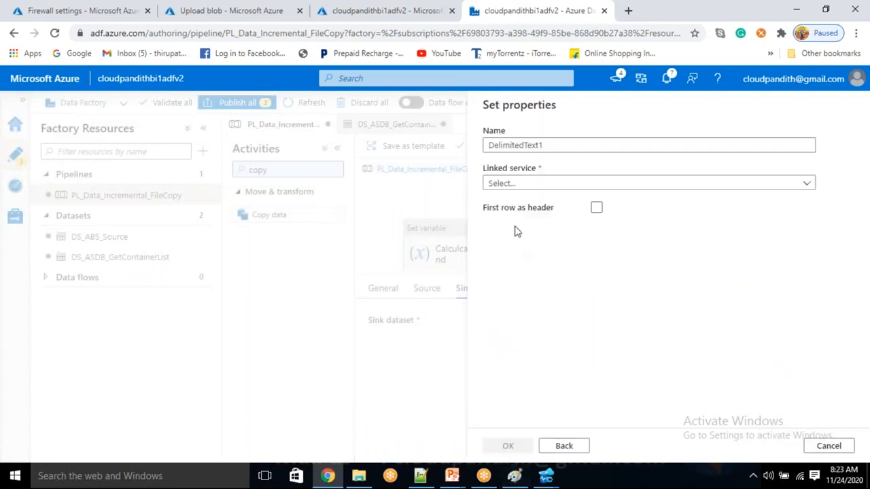
pyautogui.press('BackSpace')
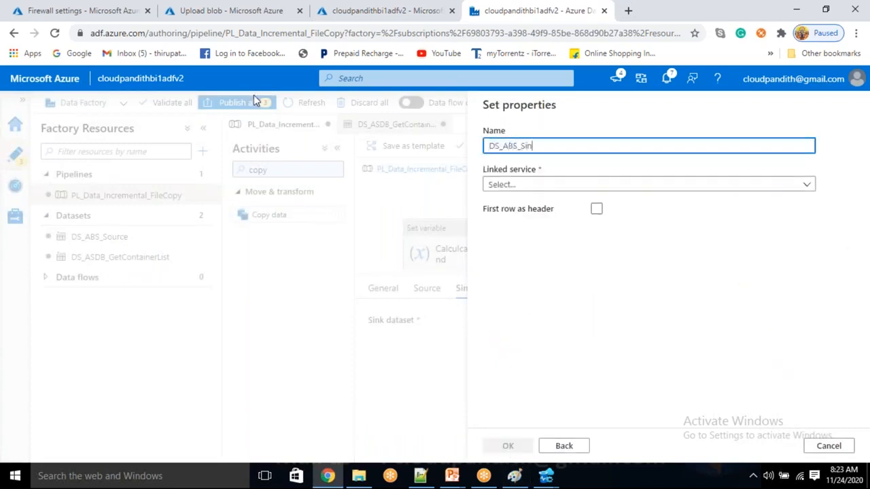
pyautogui.click(562, 183)
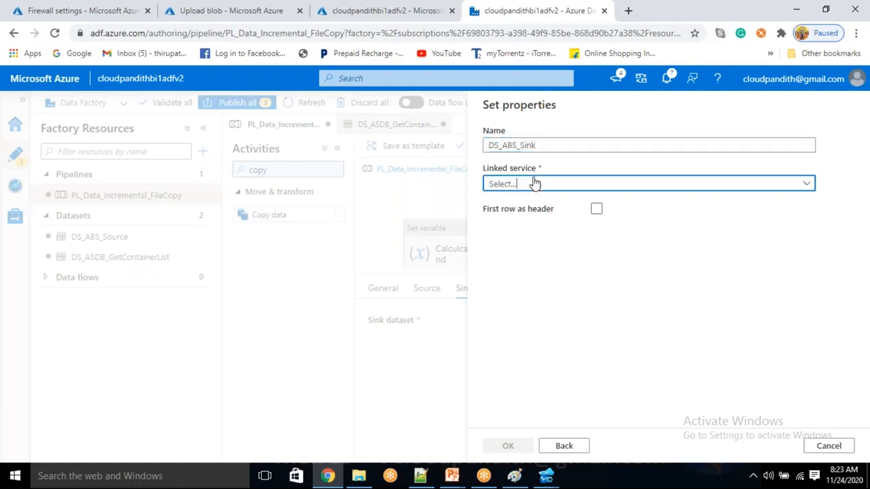
pyautogui.click(528, 270)
pyautogui.click(596, 243)
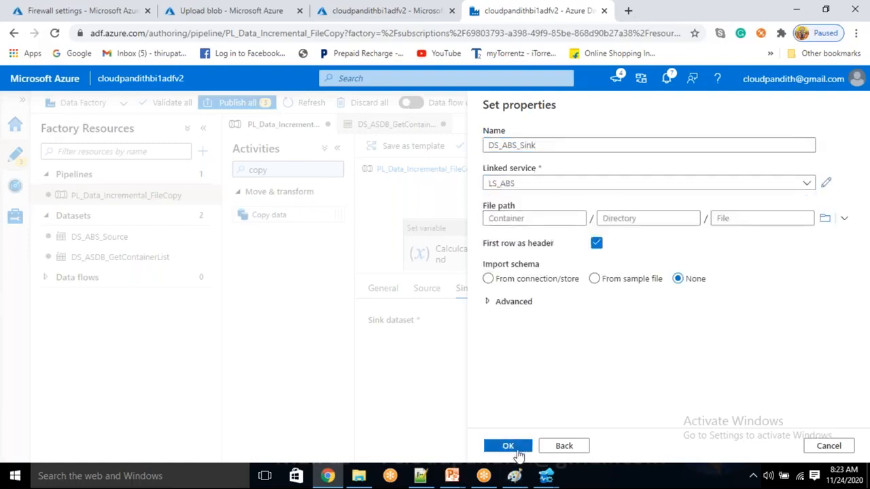
pyautogui.click(511, 446)
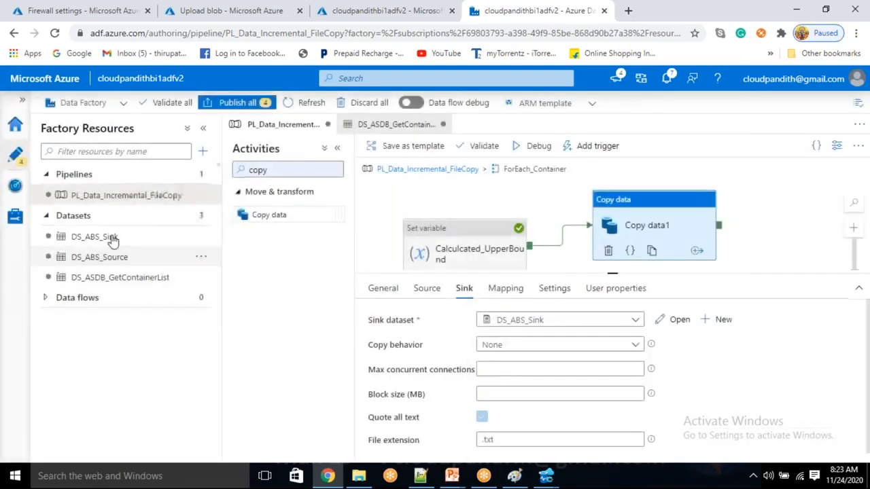
# Step: Add a sourcename parameter to DS_ABS_Source
pyautogui.click(108, 255)
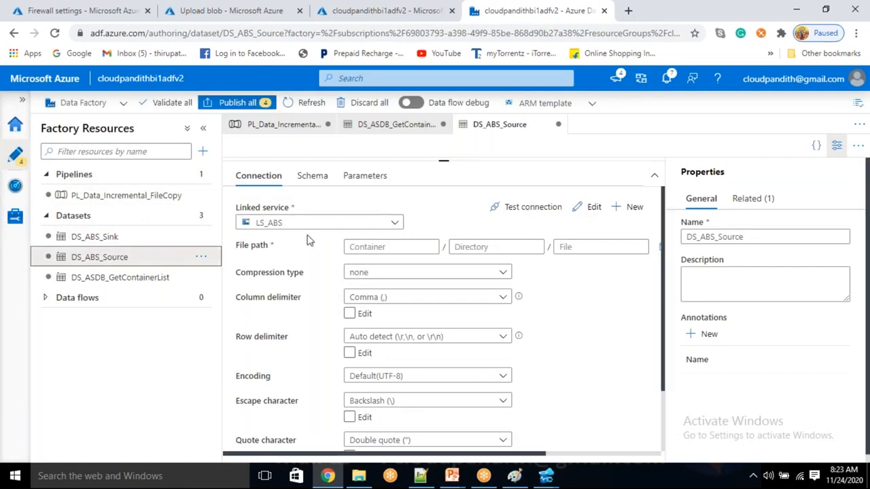
pyautogui.click(365, 176)
pyautogui.click(257, 207)
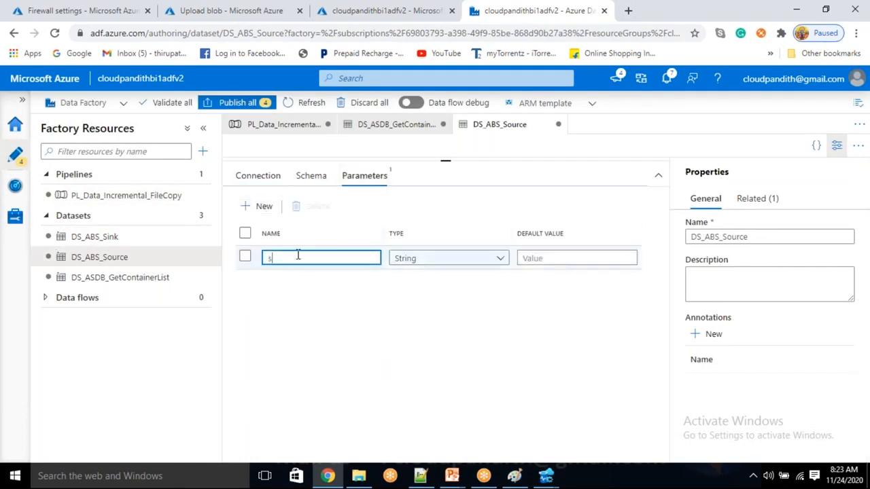
pyautogui.write('scontainert')
pyautogui.hotkey('ctrl', 'a')
pyautogui.write('so')
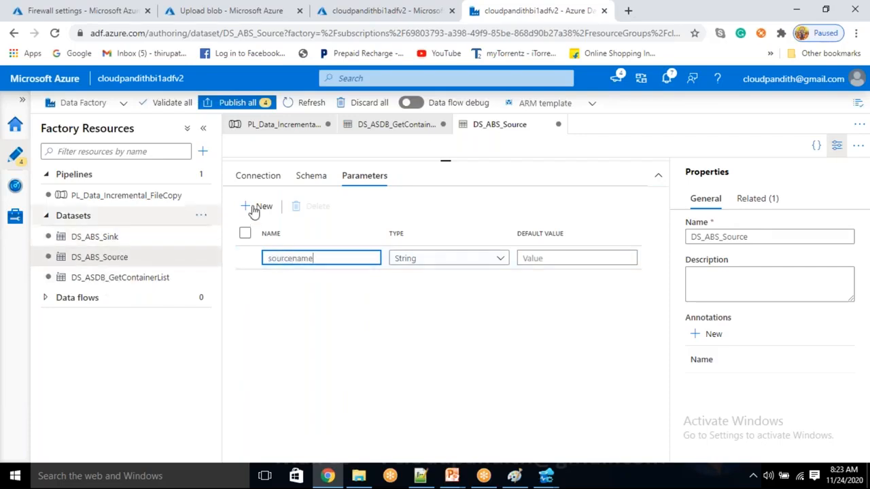
pyautogui.click(256, 175)
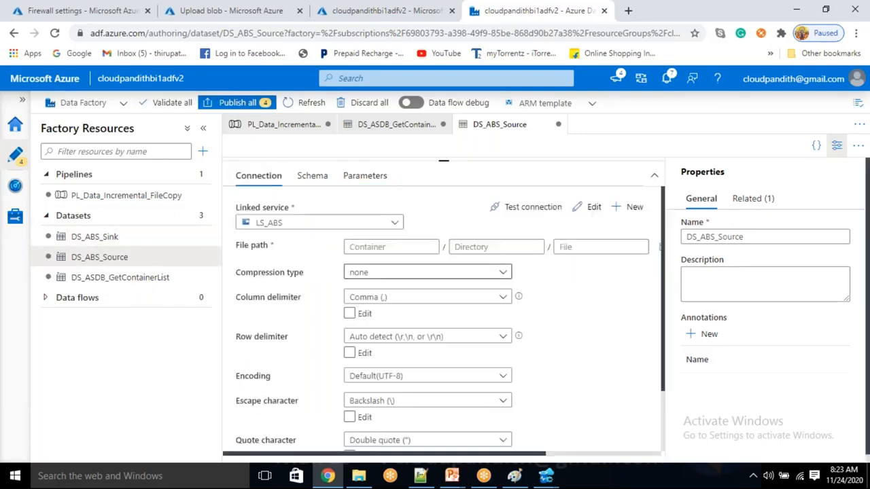
pyautogui.click(375, 253)
pyautogui.click(371, 264)
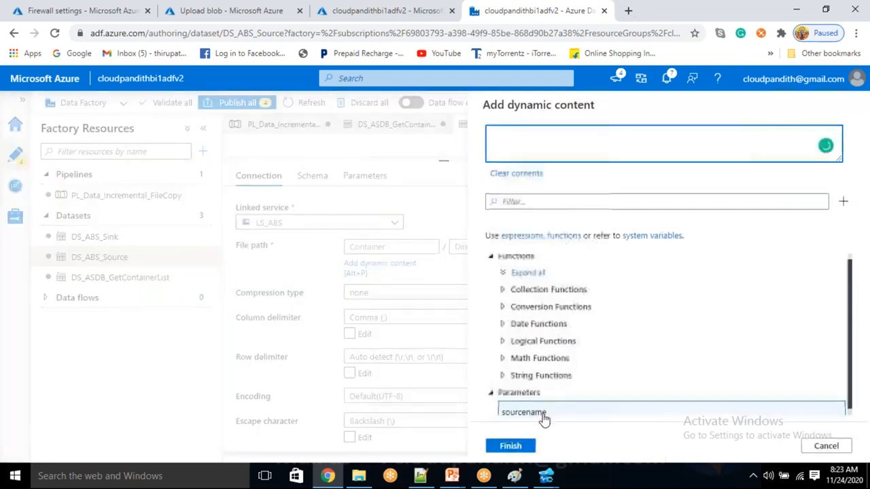
pyautogui.click(544, 411)
pyautogui.click(511, 446)
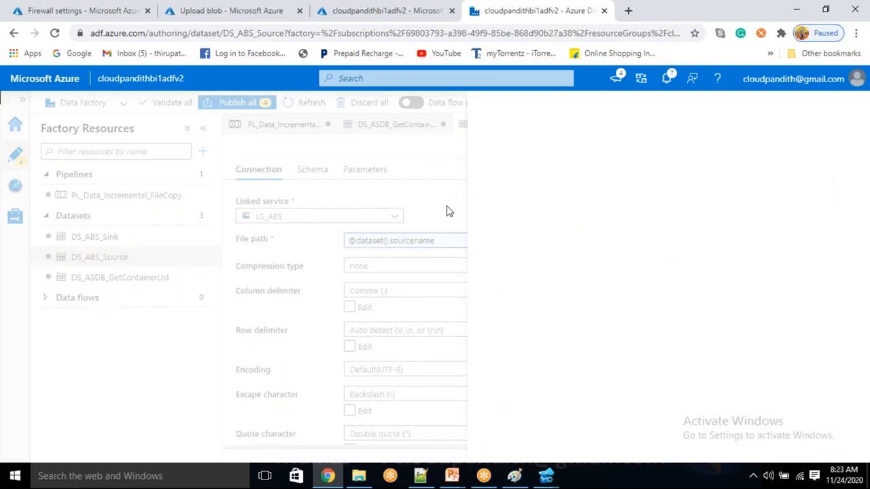
pyautogui.click(388, 8)
pyautogui.click(577, 8)
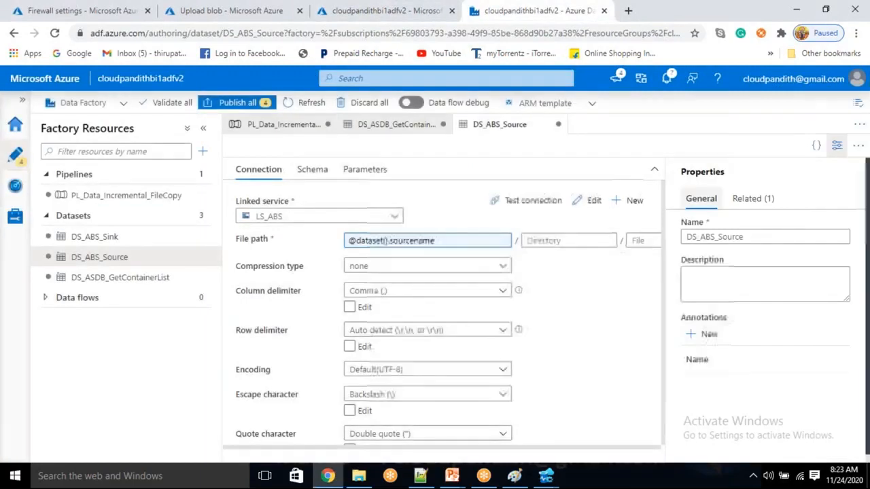
# Step: Add a String parameter sinkname to DS_ABS_Sink
pyautogui.click(108, 237)
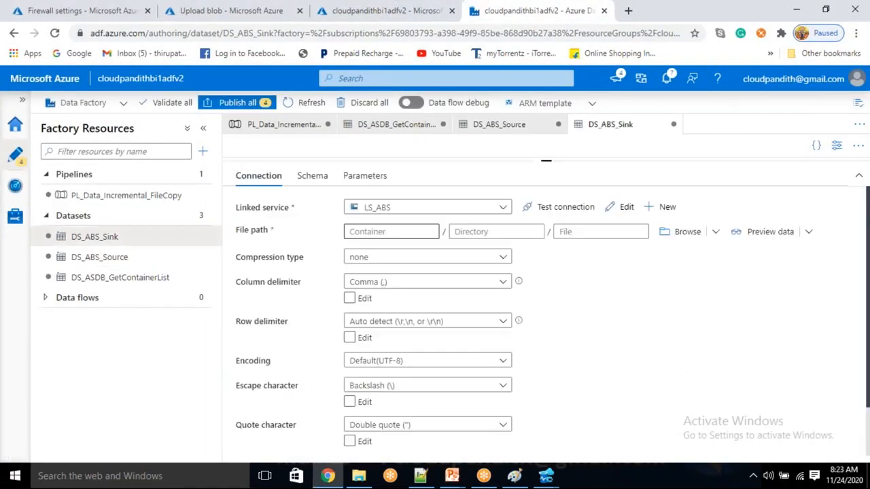
pyautogui.click(364, 175)
pyautogui.click(259, 206)
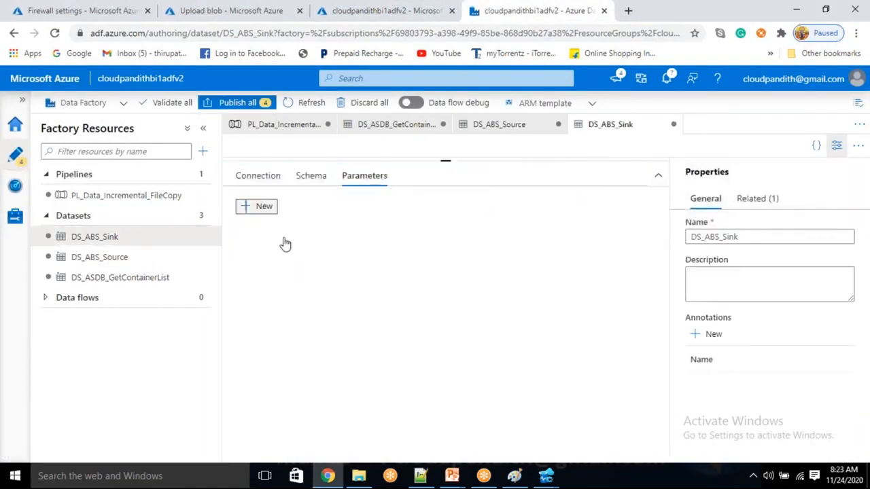
pyautogui.click(293, 259)
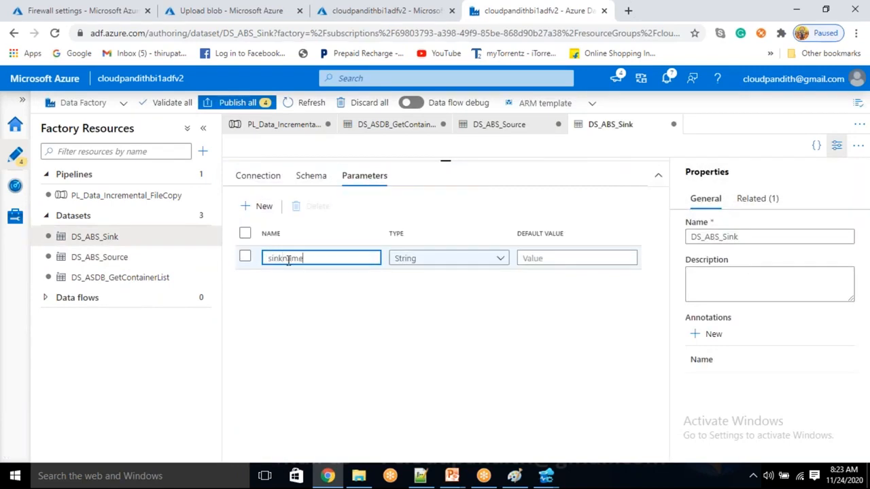
pyautogui.click(264, 178)
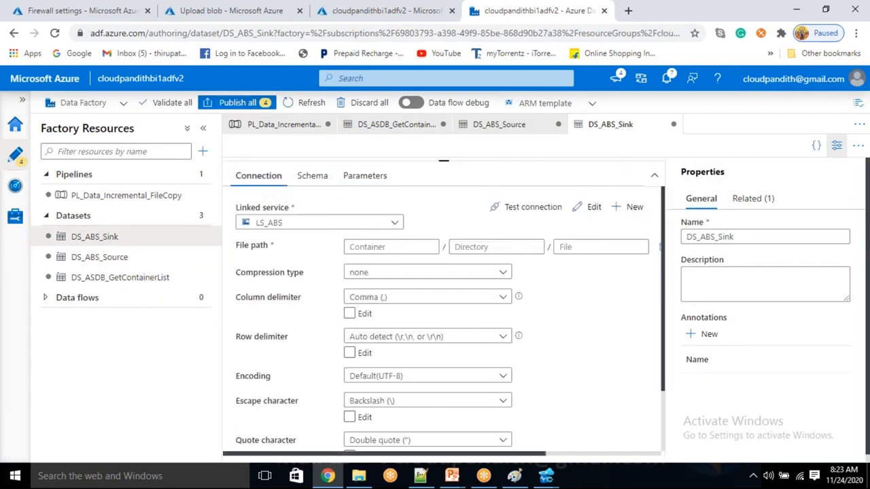
pyautogui.click(391, 249)
pyautogui.click(371, 265)
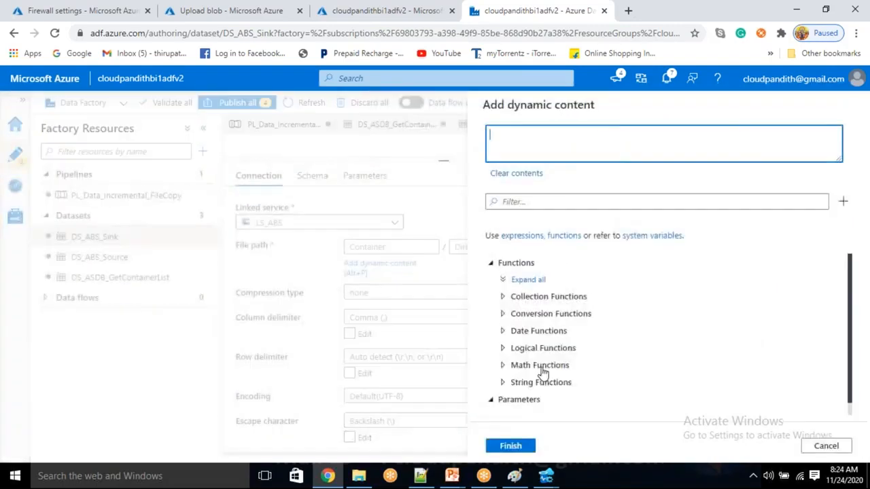
pyautogui.scroll(-1, 537, 388)
pyautogui.click(528, 406)
pyautogui.click(517, 446)
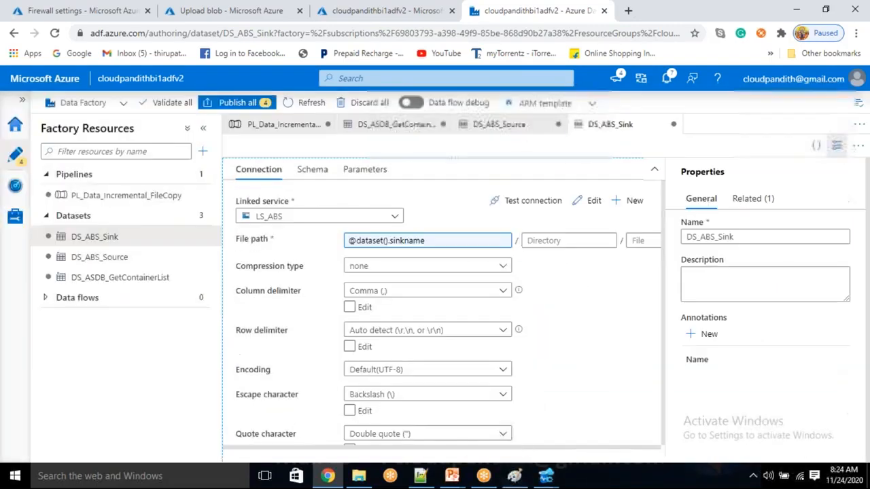
pyautogui.click(109, 197)
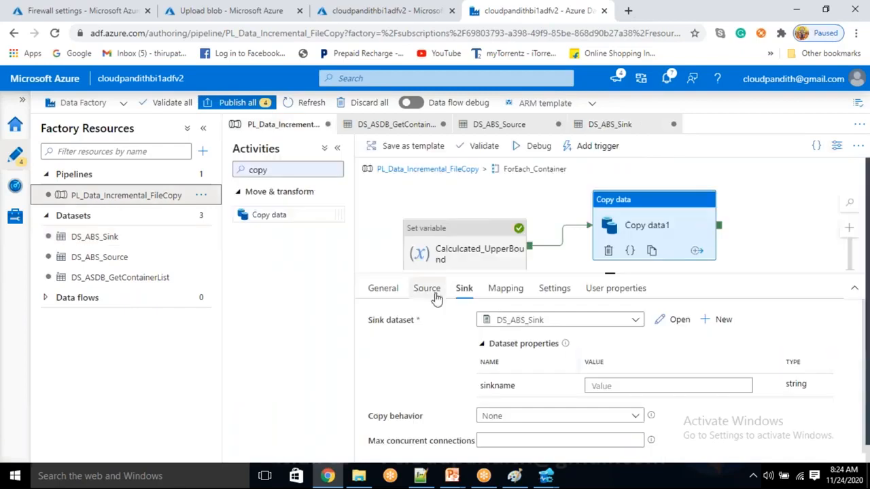
pyautogui.click(435, 292)
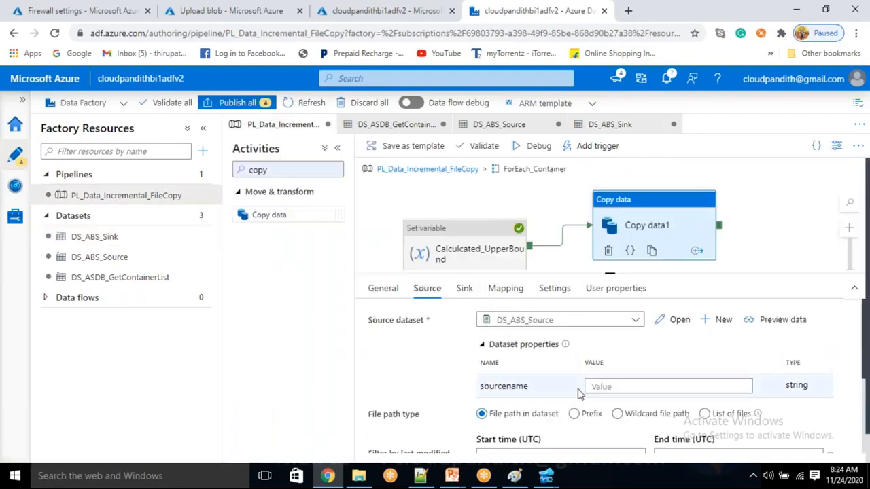
pyautogui.click(608, 387)
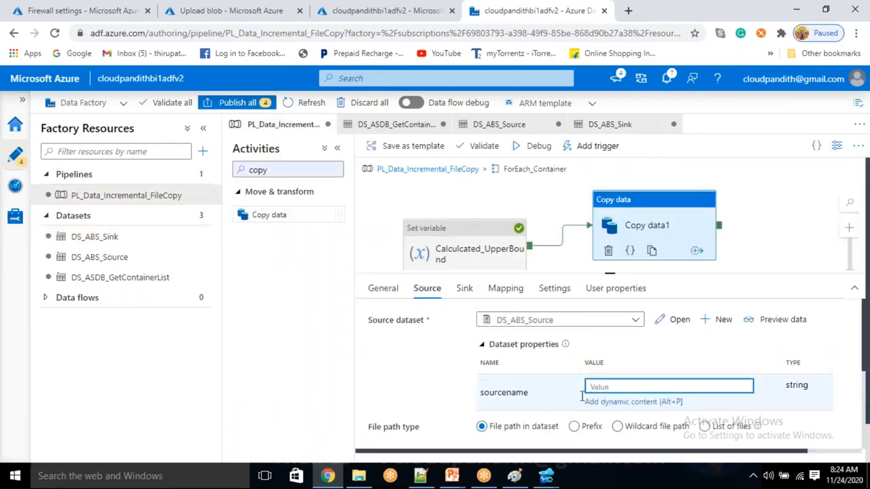
pyautogui.hotkey('alt', 'Tab')
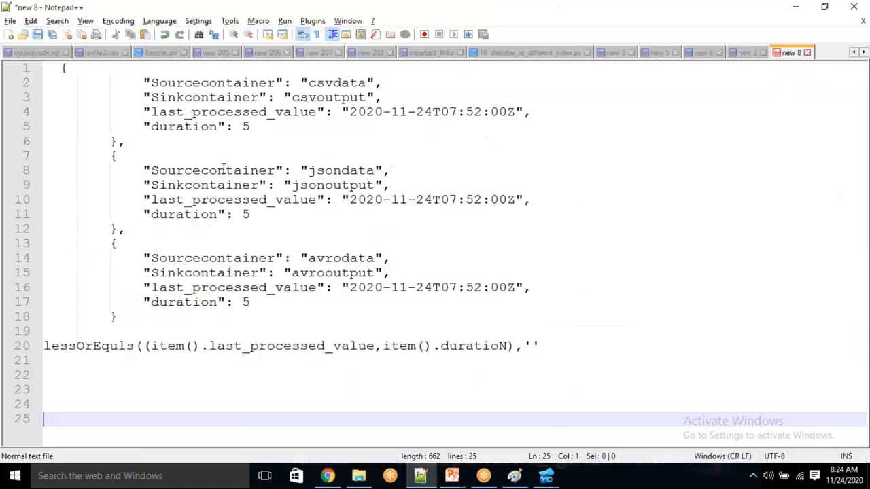
pyautogui.doubleClick(186, 82)
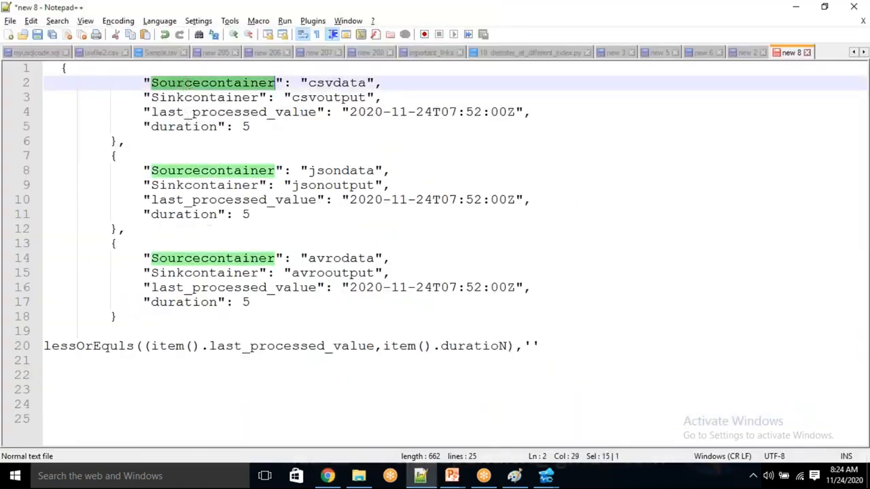
pyautogui.hotkey('alt', 'Tab')
pyautogui.click(612, 385)
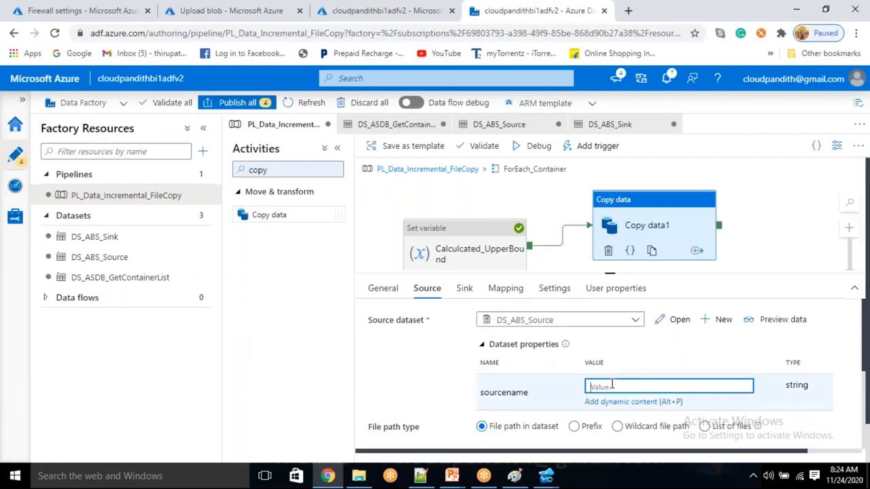
pyautogui.write('@item().Sourcecontainer')
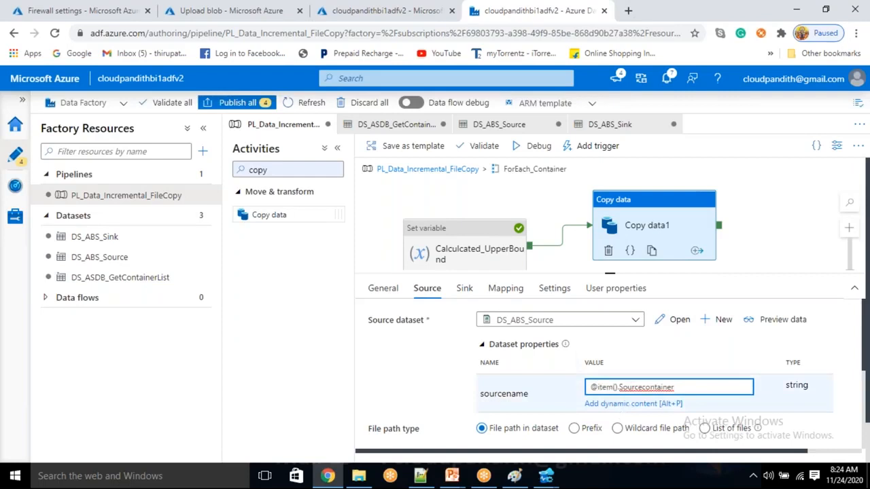
pyautogui.click(465, 288)
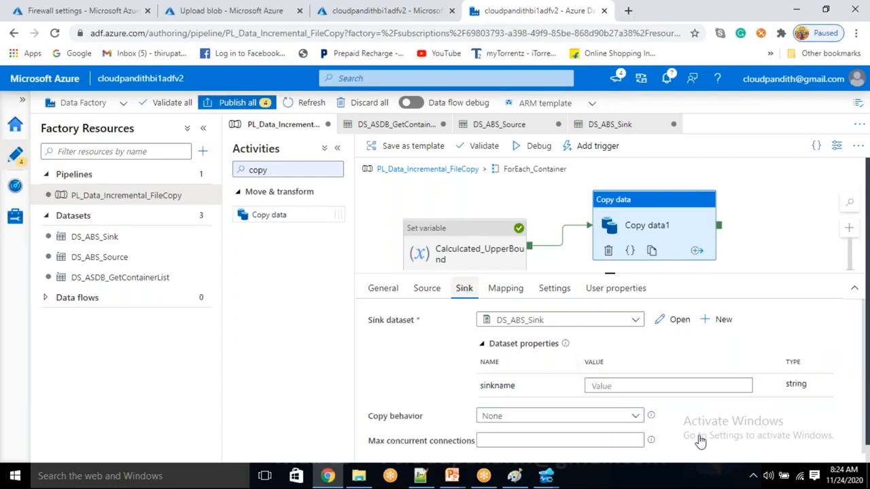
pyautogui.click(637, 385)
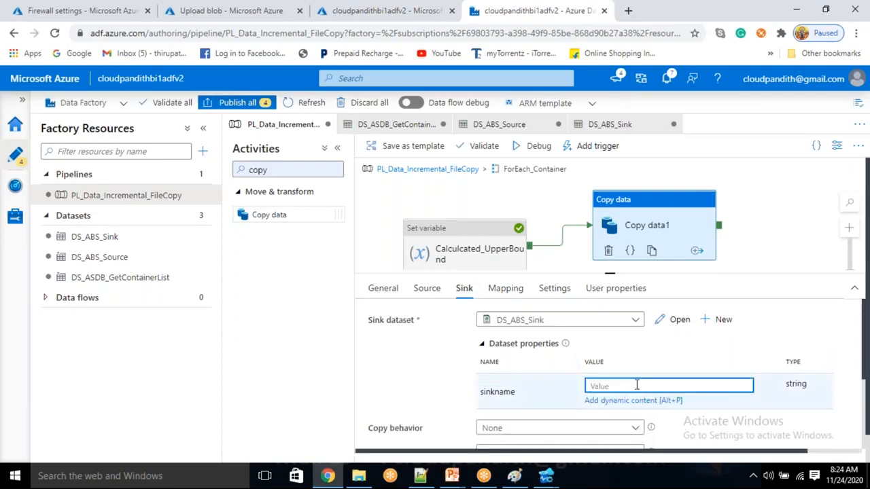
pyautogui.hotkey('alt', 'Tab')
pyautogui.doubleClick(207, 99)
pyautogui.hotkey('ctrl', 'c')
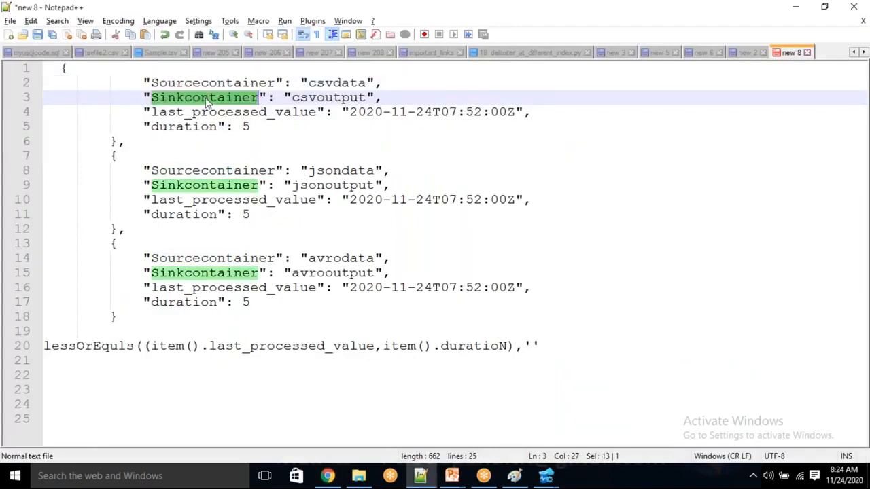
pyautogui.hotkey('alt', 'Tab')
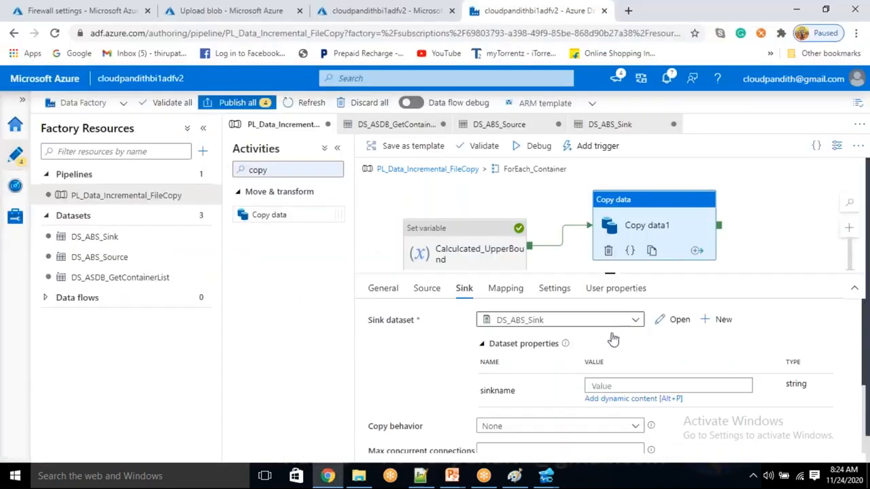
pyautogui.click(610, 386)
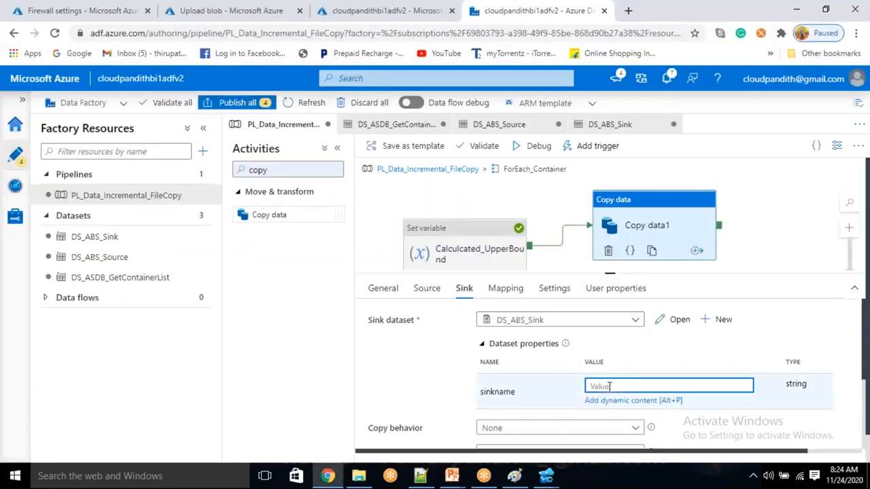
pyautogui.write('@item().')
pyautogui.hotkey('ctrl', 'v')
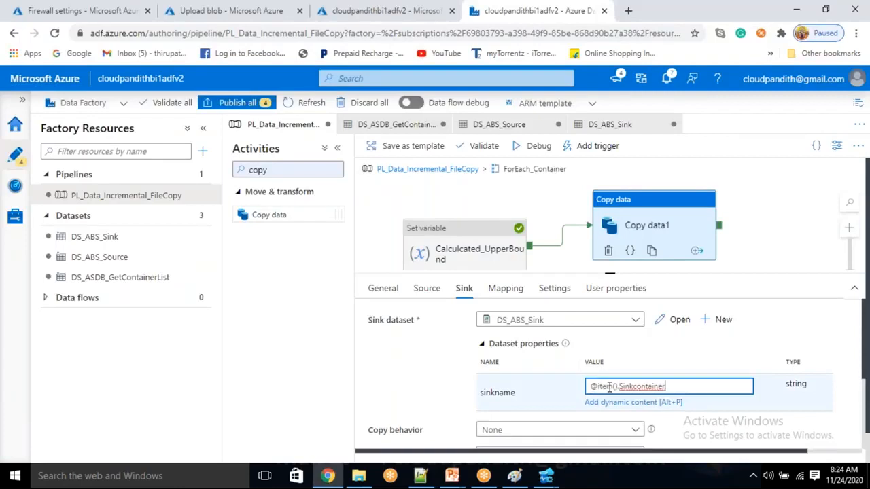
pyautogui.click(427, 288)
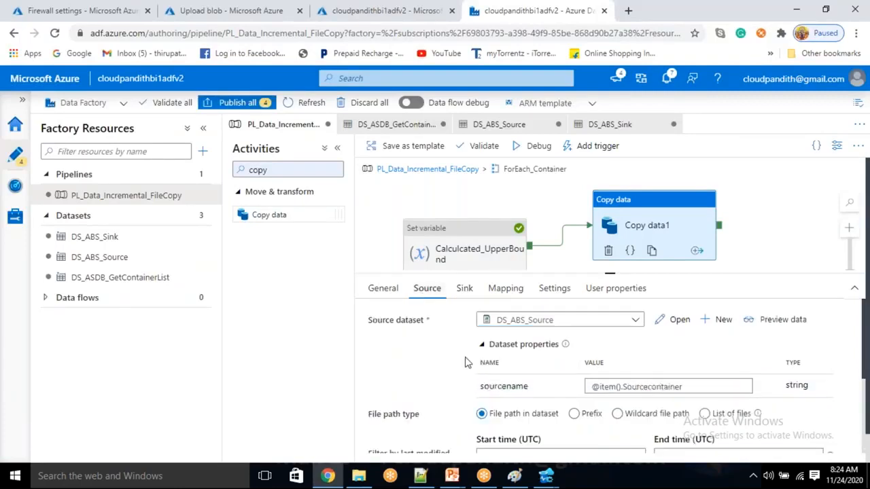
# Step: Have the copy source read files by wildcard file path
pyautogui.click(622, 423)
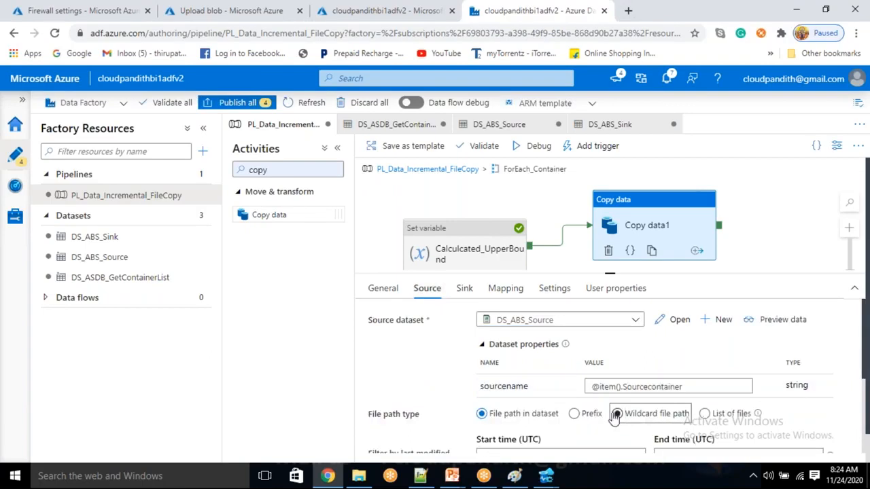
pyautogui.click(688, 442)
pyautogui.click(382, 340)
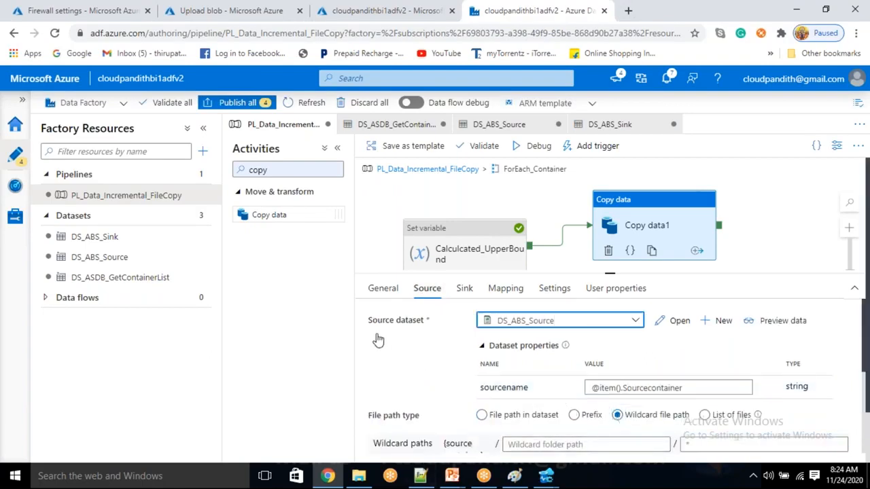
pyautogui.scroll(-5, 465, 382)
pyautogui.scroll(2, 462, 382)
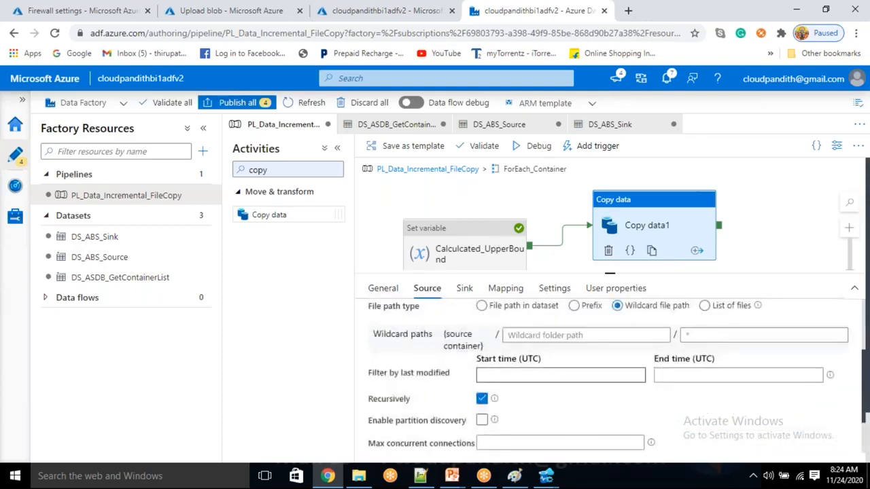
# Step: Open the dynamic content editor for the last-modified filter's start time
pyautogui.click(602, 371)
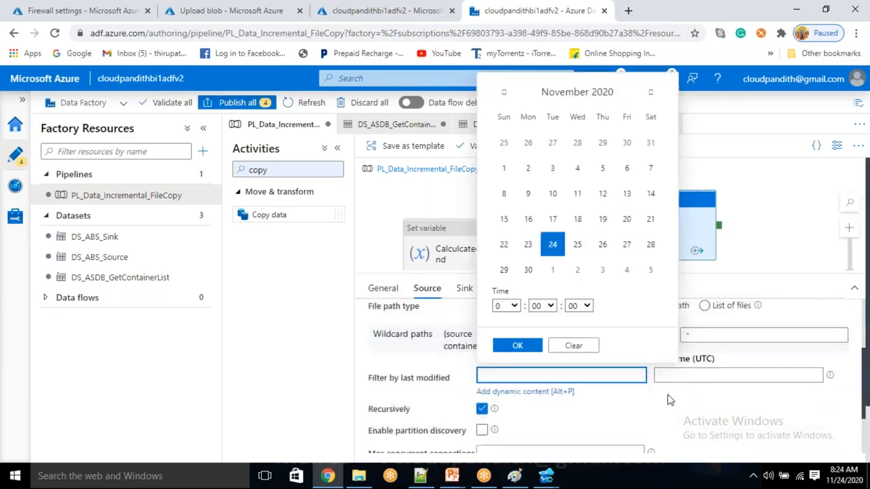
pyautogui.click(793, 403)
pyautogui.scroll(-5, 652, 427)
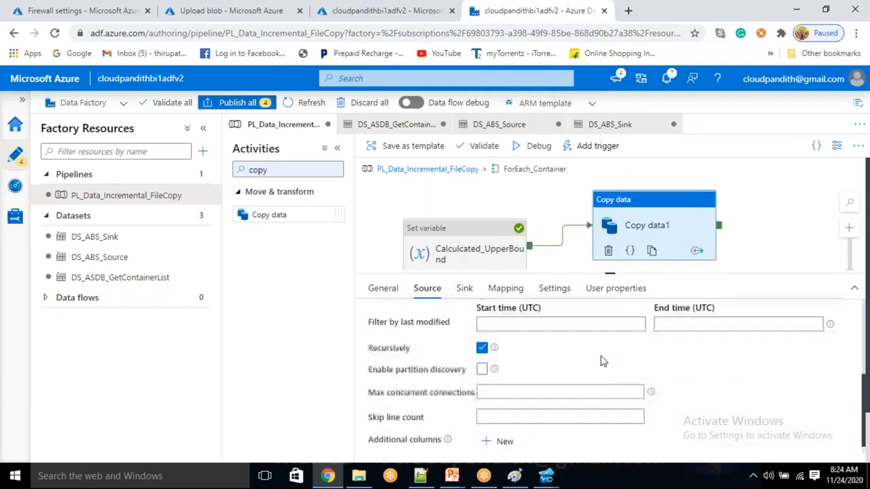
pyautogui.scroll(2, 582, 378)
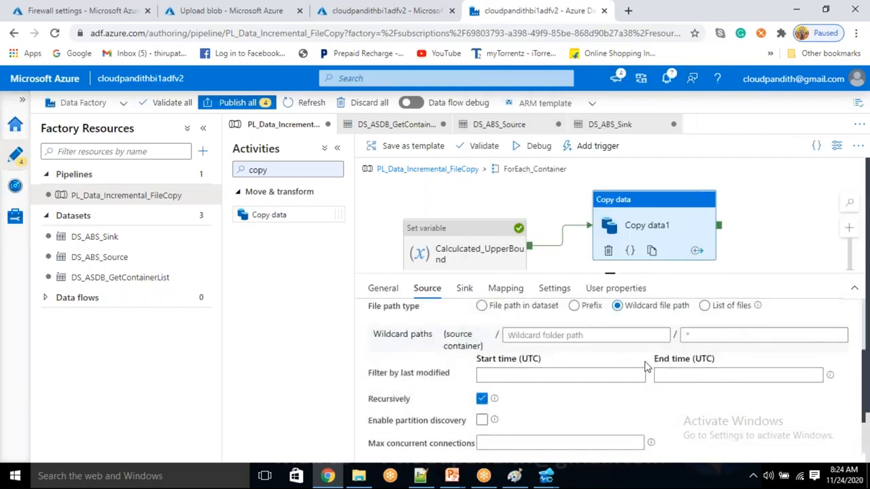
pyautogui.click(518, 376)
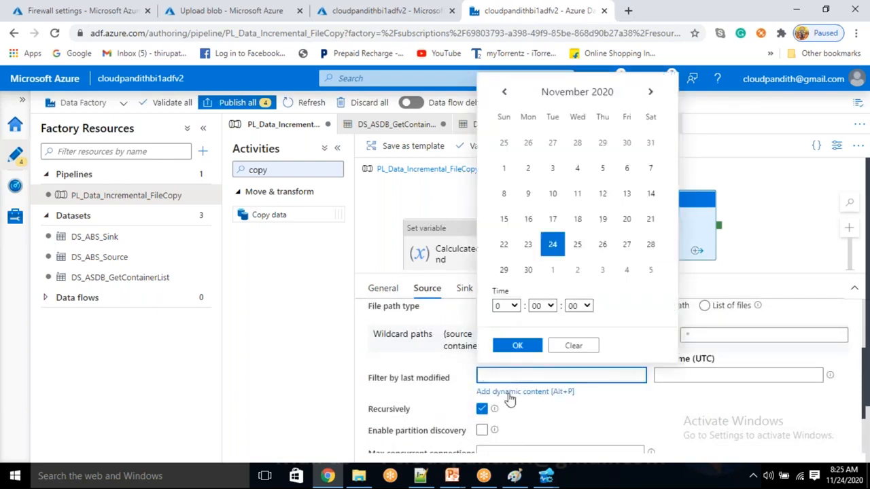
pyautogui.click(510, 394)
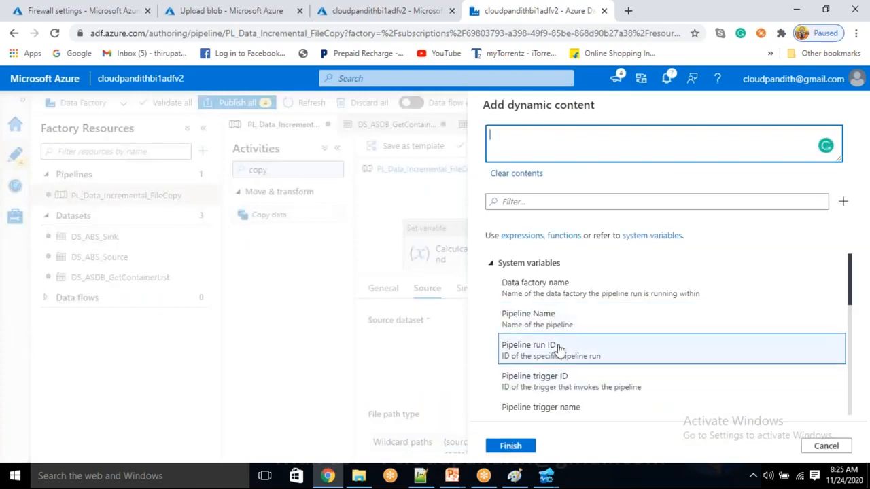
# Step: Insert the convertToUtc function into the start time expression
pyautogui.click(522, 202)
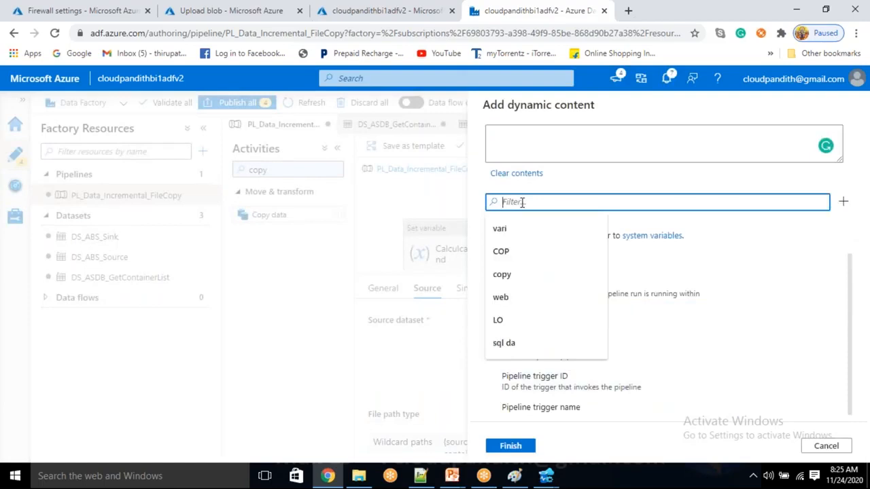
pyautogui.write('convertto')
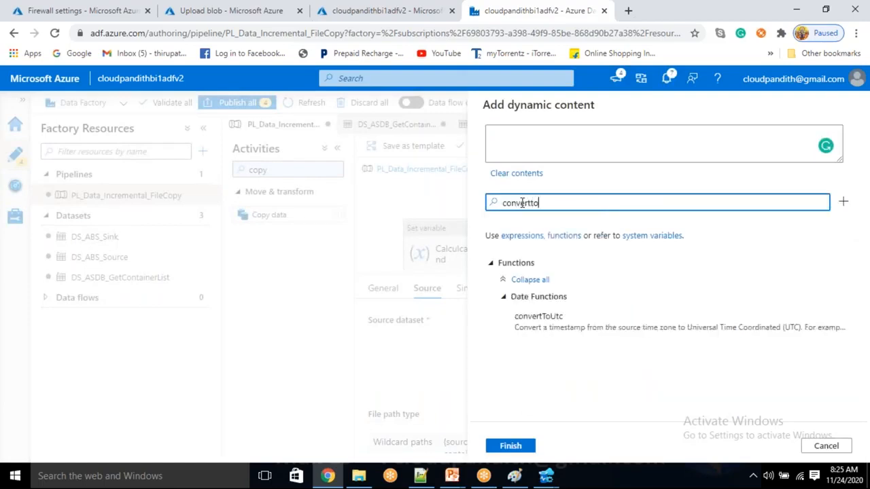
pyautogui.click(600, 324)
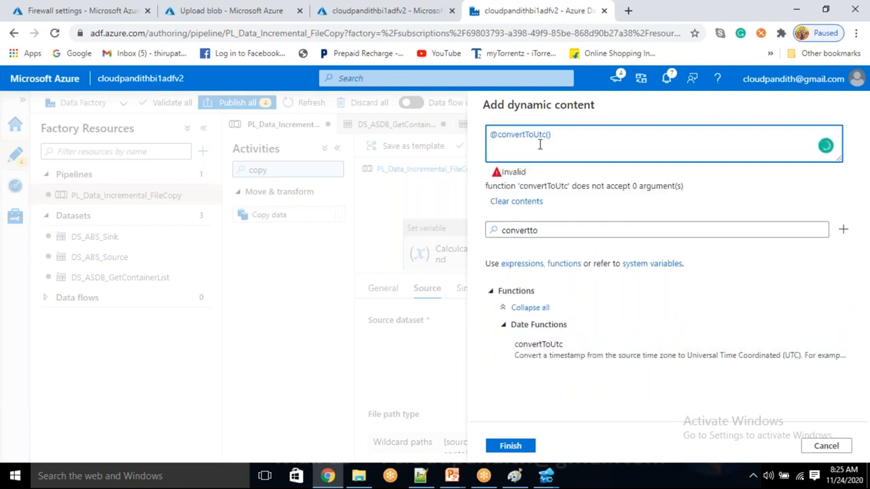
# Step: Pass item().last_processed_value to convertToUtc and begin the 'india' time zone argument
pyautogui.write('item().')
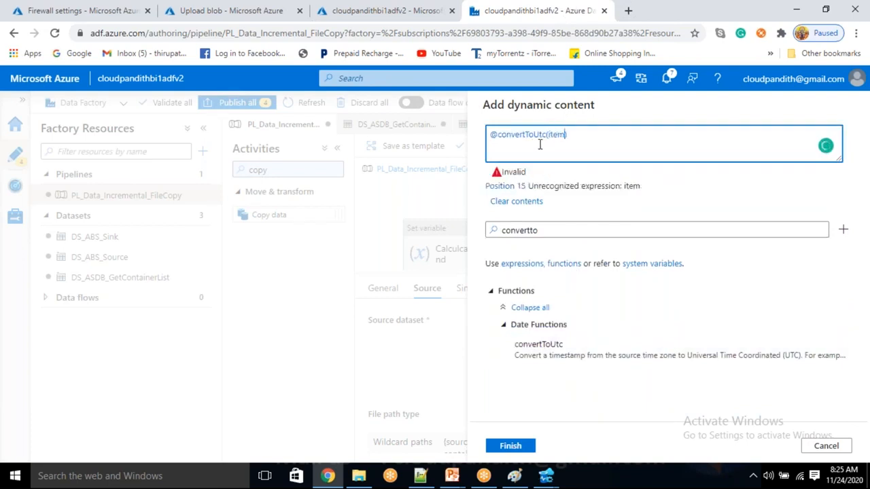
pyautogui.hotkey('alt', 'Tab')
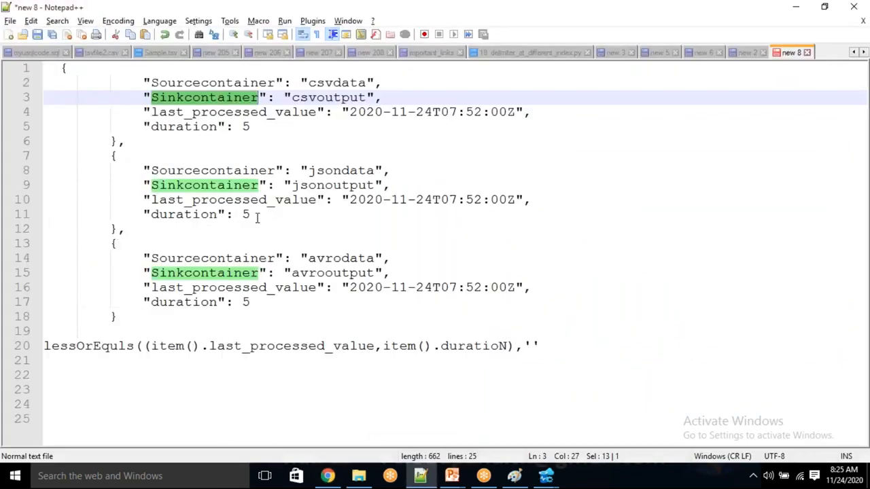
pyautogui.click(199, 112)
pyautogui.doubleClick(200, 112)
pyautogui.hotkey('ctrl', 'c')
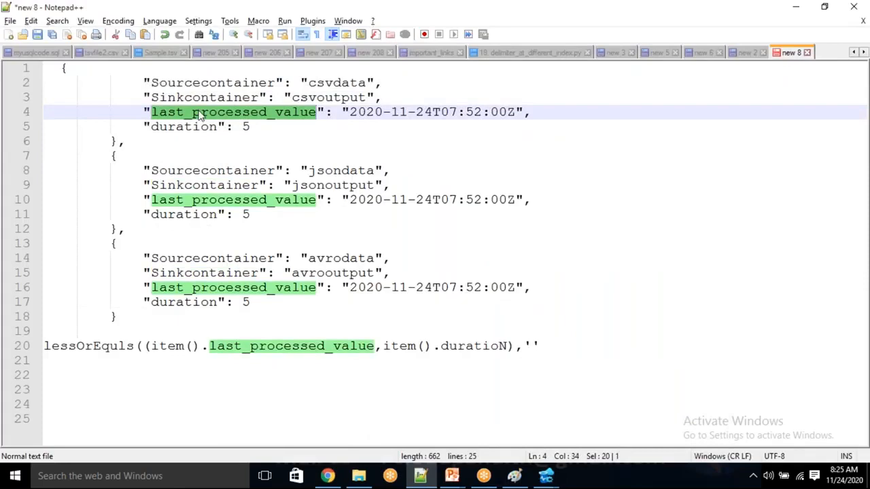
pyautogui.hotkey('alt', 'Tab')
pyautogui.hotkey('ctrl', 'v')
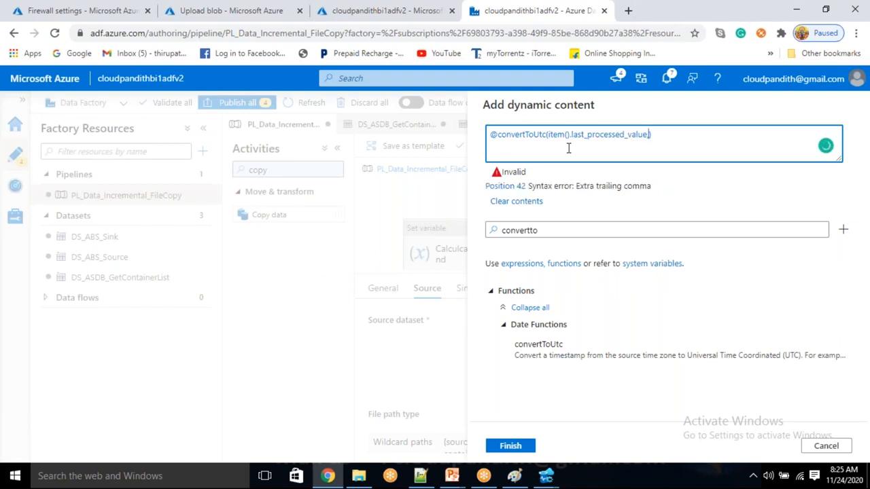
pyautogui.write("'")
pyautogui.write('india')
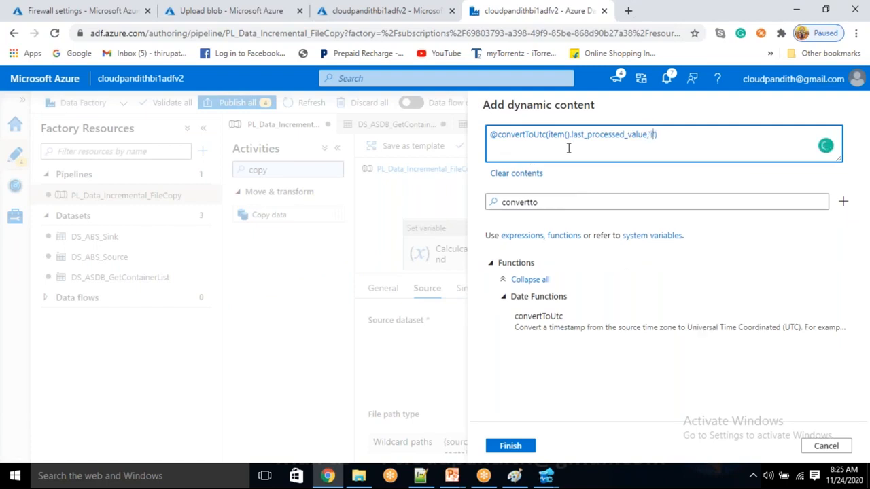
pyautogui.press('BackSpace')
pyautogui.press('BackSpace')
pyautogui.press('BackSpace')
pyautogui.press('BackSpace')
pyautogui.press('BackSpace')
pyautogui.write('india')
pyautogui.moveTo(595, 134); pyautogui.dragTo(620, 135)
pyautogui.click(664, 137)
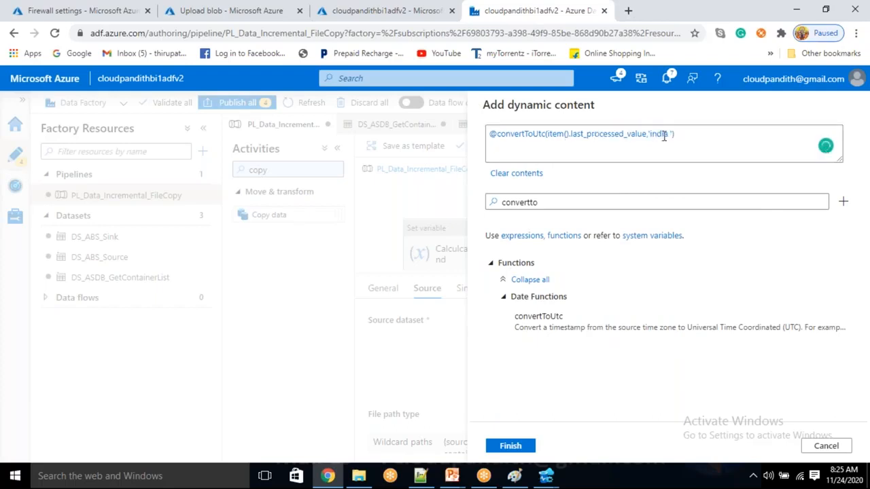
pyautogui.click(530, 136)
pyautogui.click(673, 135)
pyautogui.write("')")
pyautogui.click(669, 136)
pyautogui.press('BackSpace')
pyautogui.doubleClick(558, 134)
pyautogui.click(589, 134)
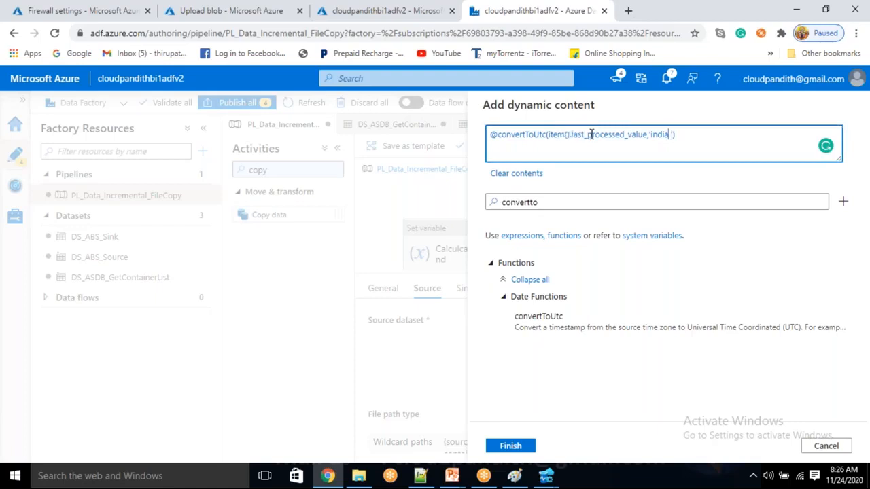
pyautogui.write('standard time')
pyautogui.click(740, 136)
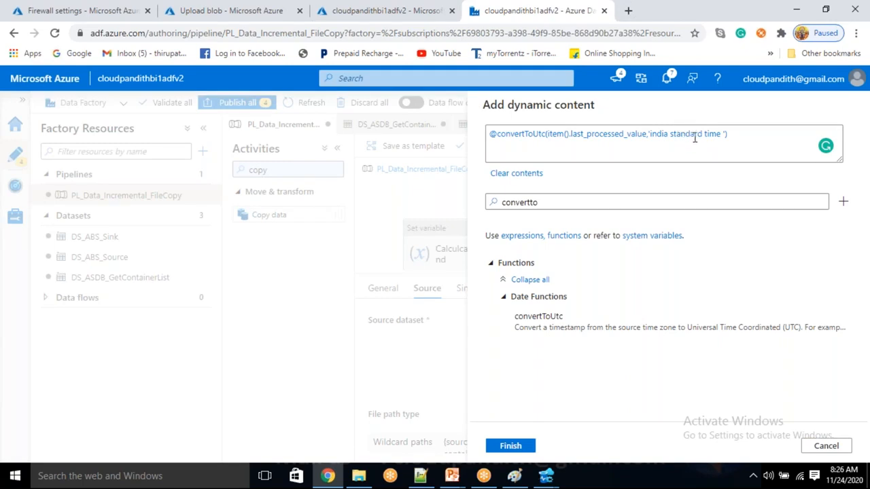
# Step: Review the expression and save it as the filter's start time
pyautogui.click(539, 136)
pyautogui.doubleClick(579, 135)
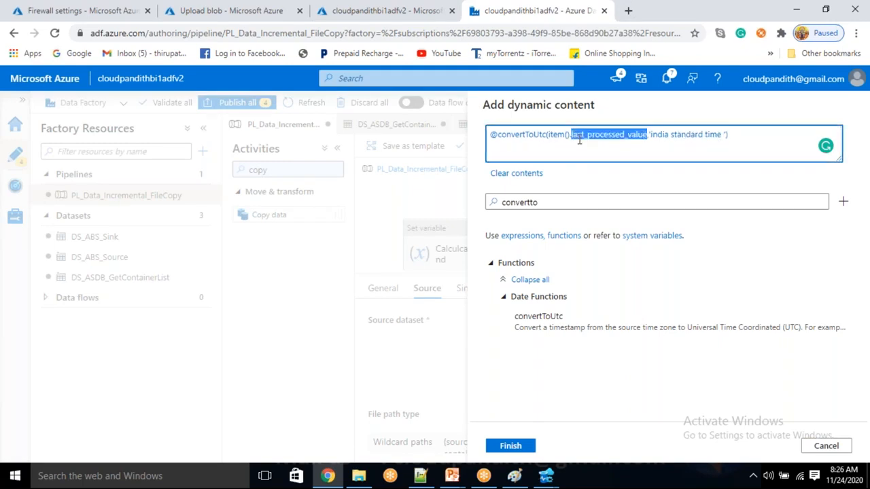
pyautogui.press('Right')
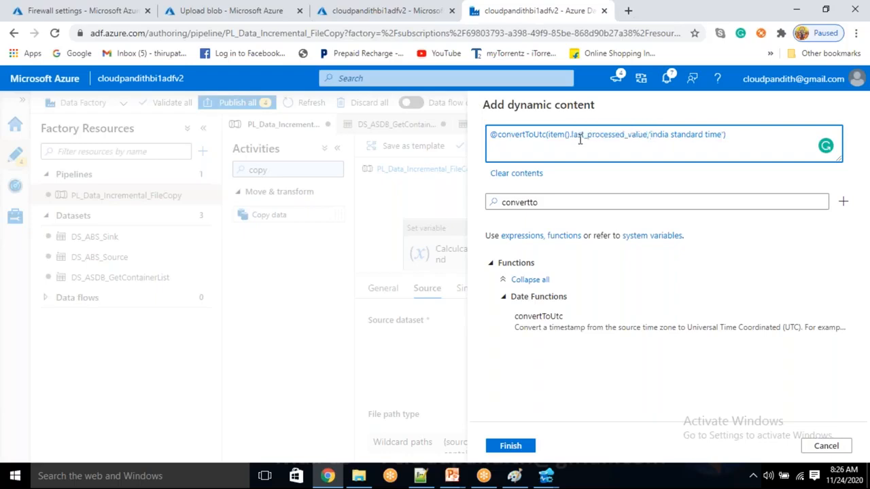
pyautogui.click(520, 448)
pyautogui.scroll(-1, 689, 414)
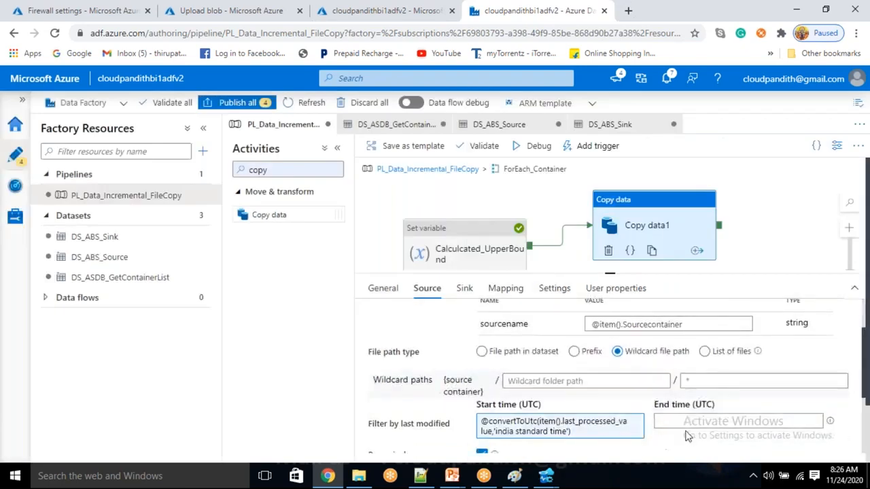
# Step: Start the end time expression as convertToUtc of the upperBoundValue variable
pyautogui.click(689, 418)
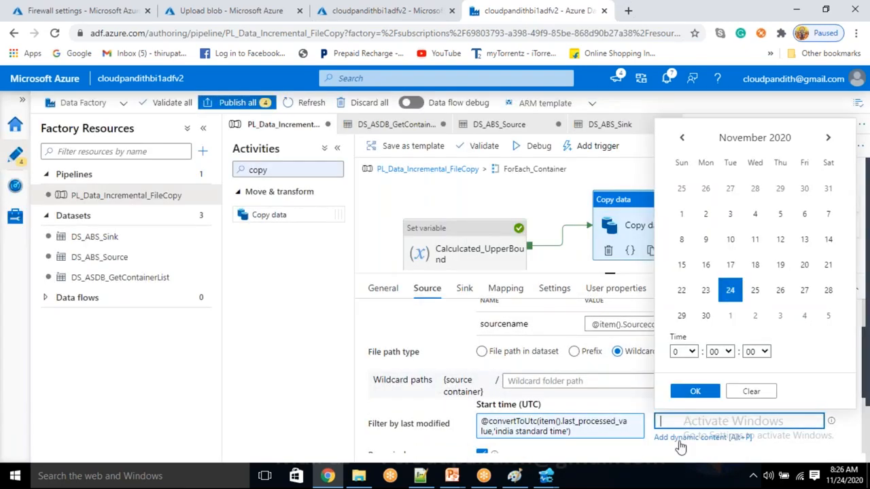
pyautogui.click(678, 438)
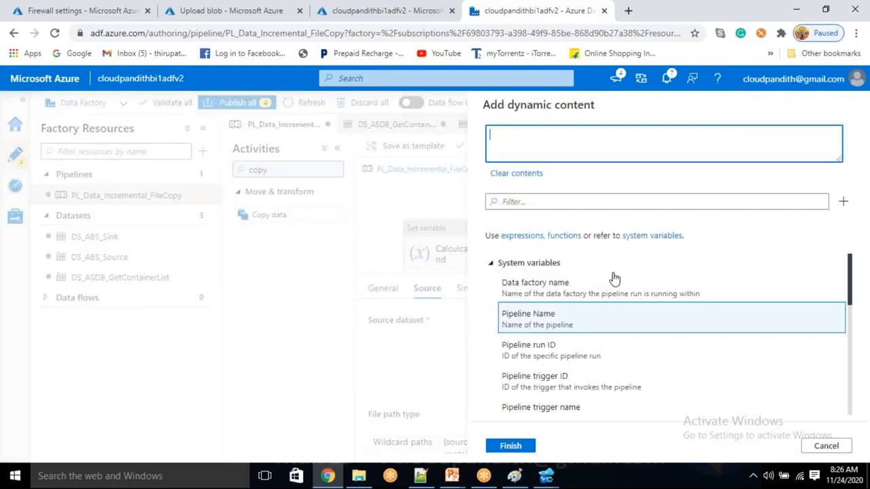
pyautogui.scroll(-10, 595, 340)
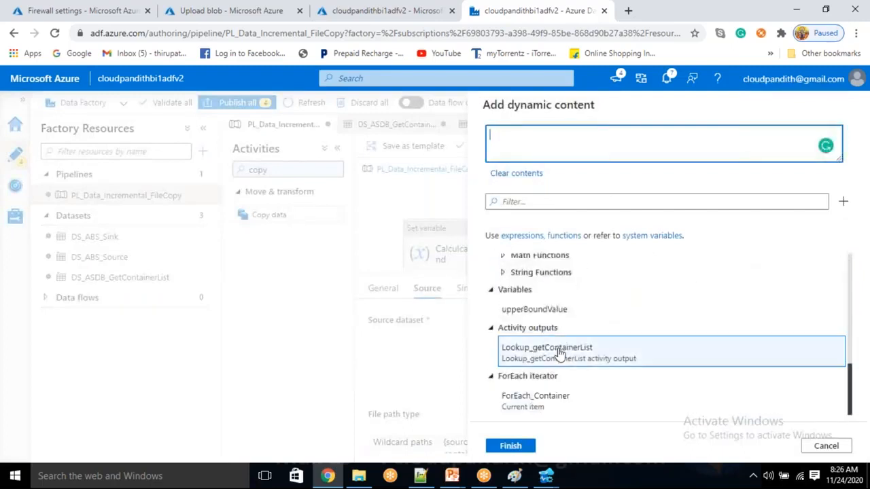
pyautogui.click(527, 200)
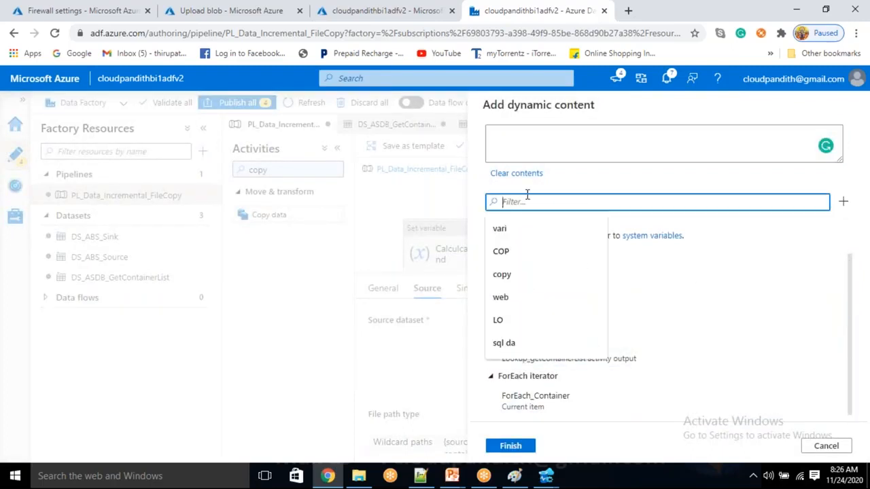
pyautogui.write('conevrt')
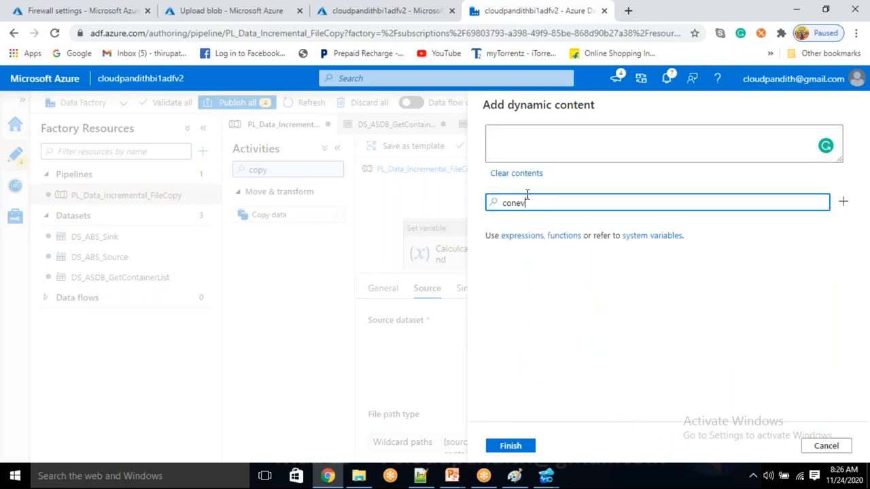
pyautogui.press('BackSpace')
pyautogui.press('BackSpace')
pyautogui.write('vert')
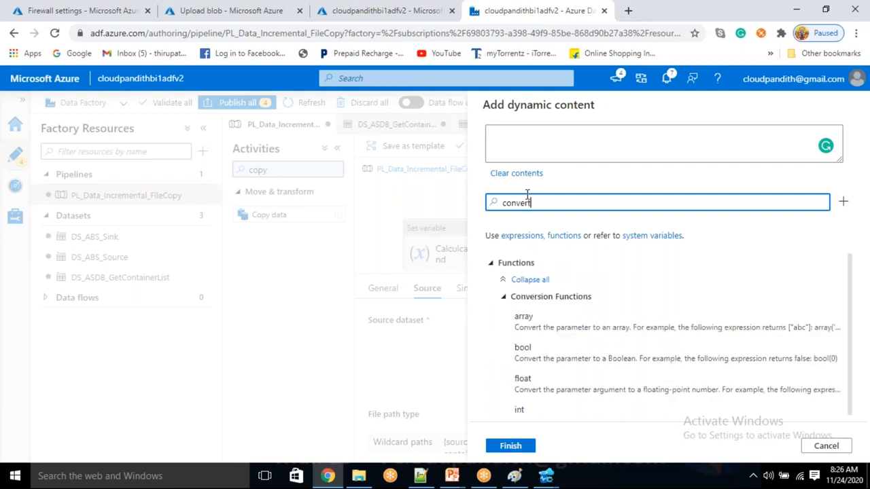
pyautogui.write('toutc')
pyautogui.click(588, 324)
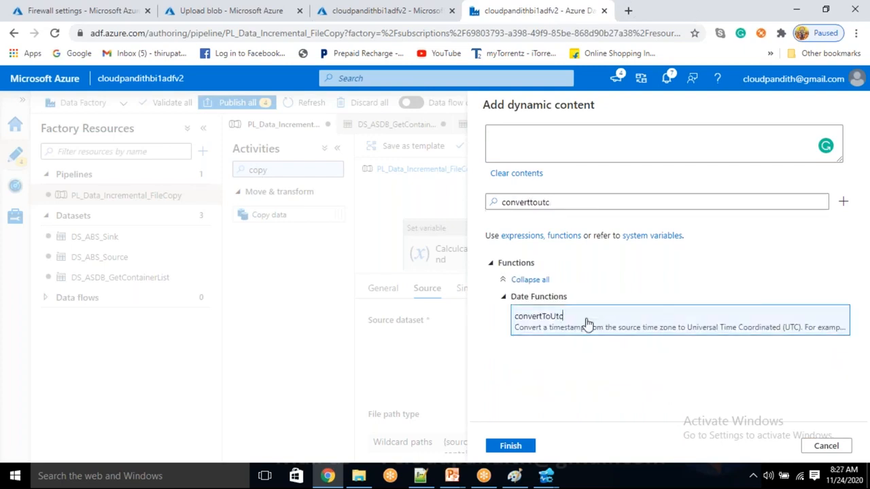
pyautogui.doubleClick(574, 230)
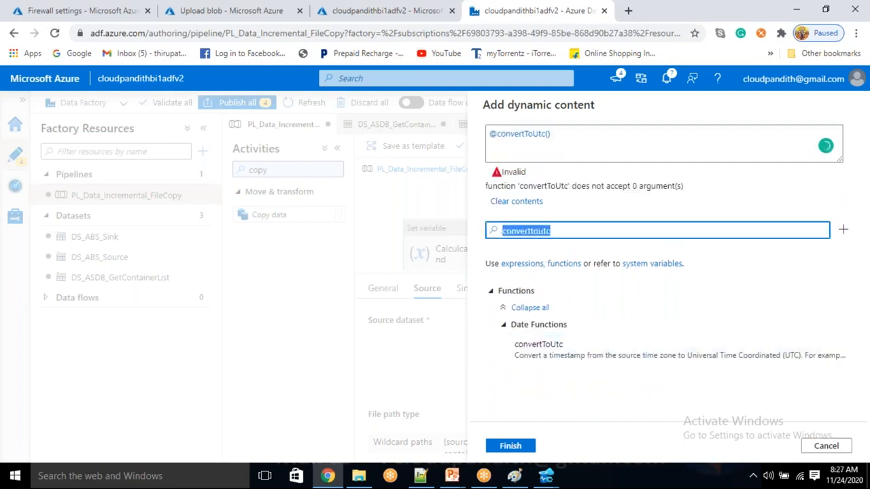
pyautogui.press('BackSpace')
pyautogui.scroll(-3, 608, 383)
pyautogui.scroll(-10, 598, 406)
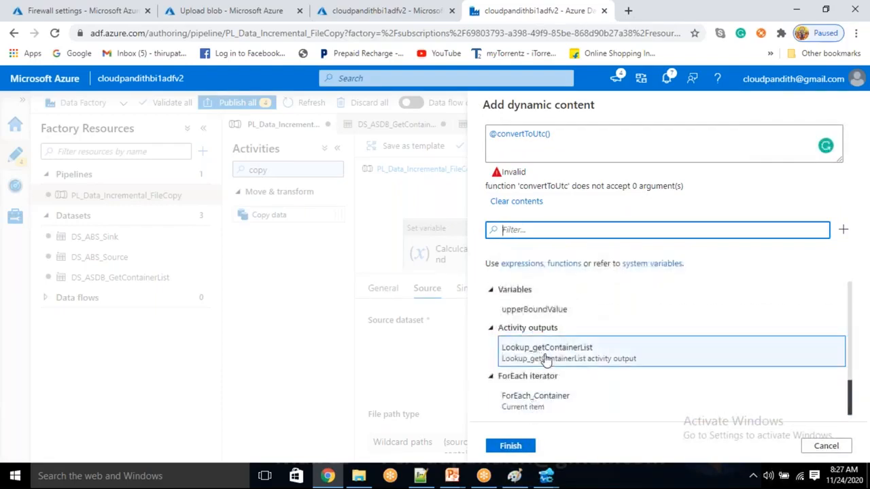
pyautogui.click(537, 310)
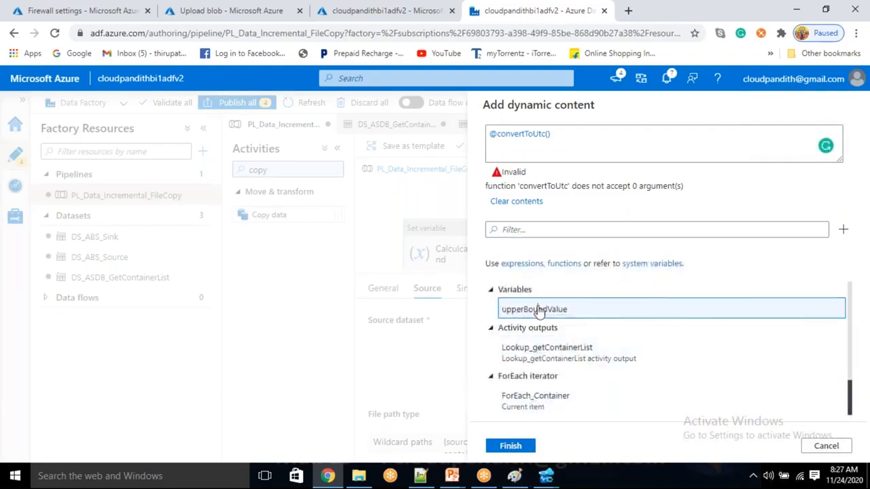
pyautogui.write(')')
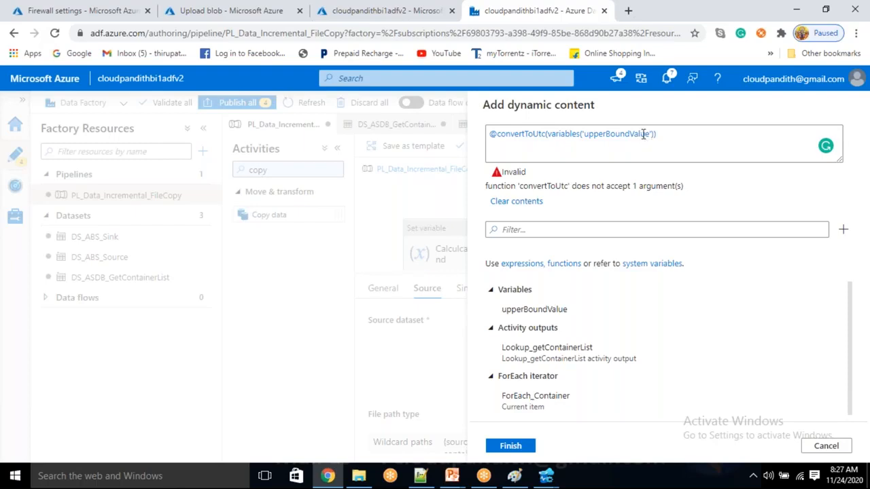
# Step: Add the 'india standard time' argument and save the filter's end time
pyautogui.click(605, 136)
pyautogui.click(596, 136)
pyautogui.doubleClick(596, 136)
pyautogui.click(596, 135)
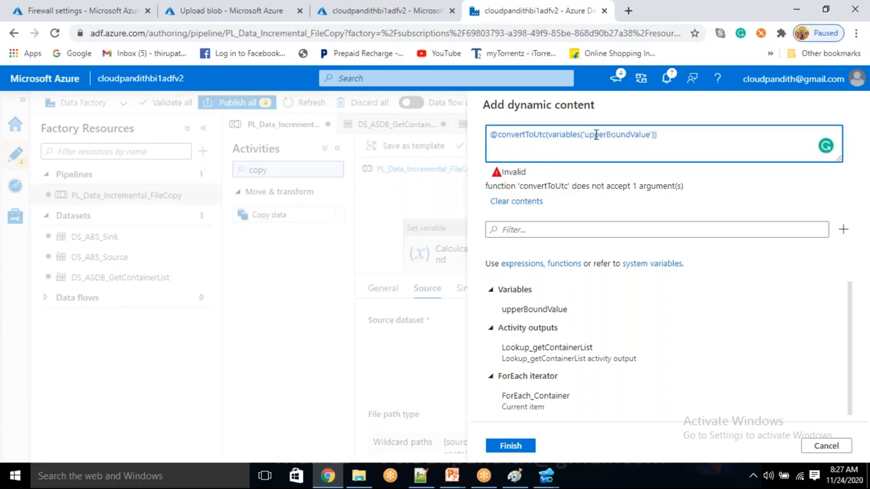
pyautogui.press('End')
pyautogui.press('Left')
pyautogui.write(",'india sar")
pyautogui.press('BackSpace')
pyautogui.press('BackSpace')
pyautogui.write('tarda')
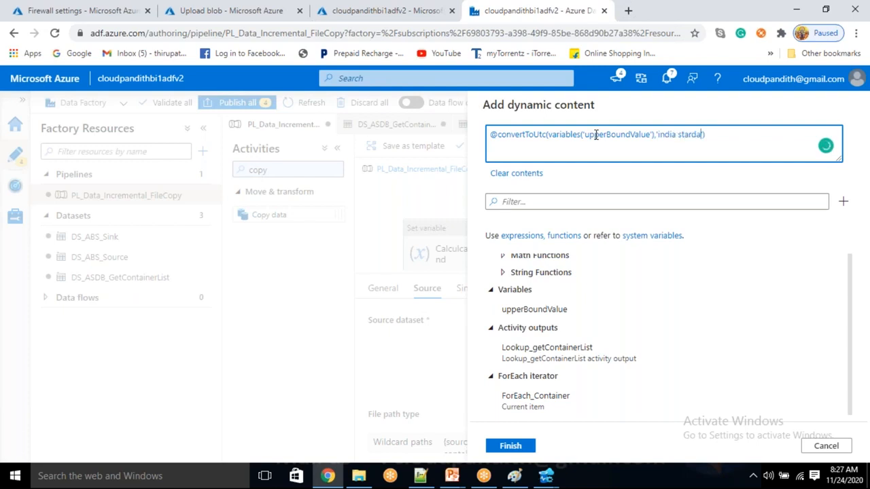
pyautogui.press('BackSpace')
pyautogui.press('BackSpace')
pyautogui.press('BackSpace')
pyautogui.write('ndard time')
pyautogui.write("'")
pyautogui.click(510, 446)
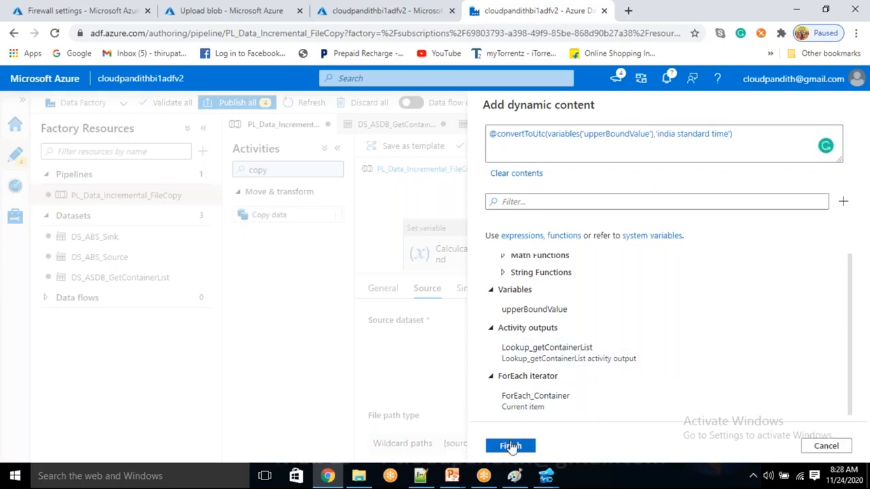
# Step: Review the Set variable and Copy data1 activities, then select the Activities search text
pyautogui.scroll(-2, 547, 378)
pyautogui.scroll(3, 547, 379)
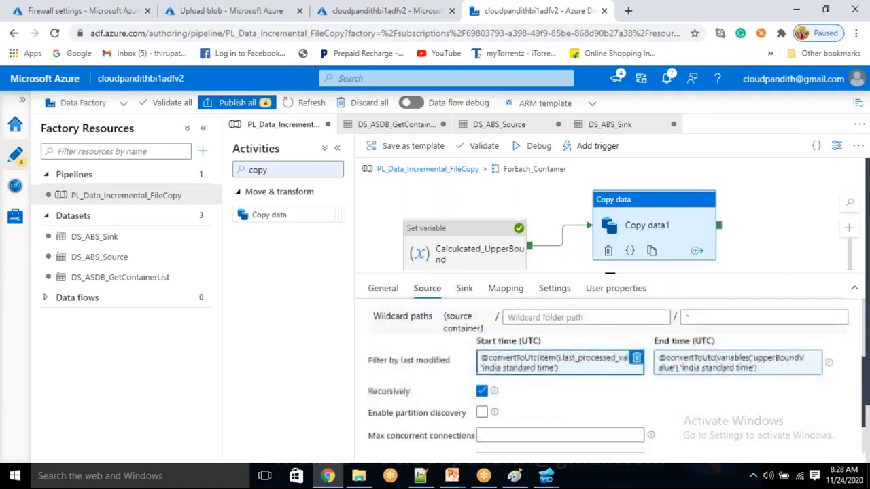
pyautogui.click(507, 250)
pyautogui.click(668, 243)
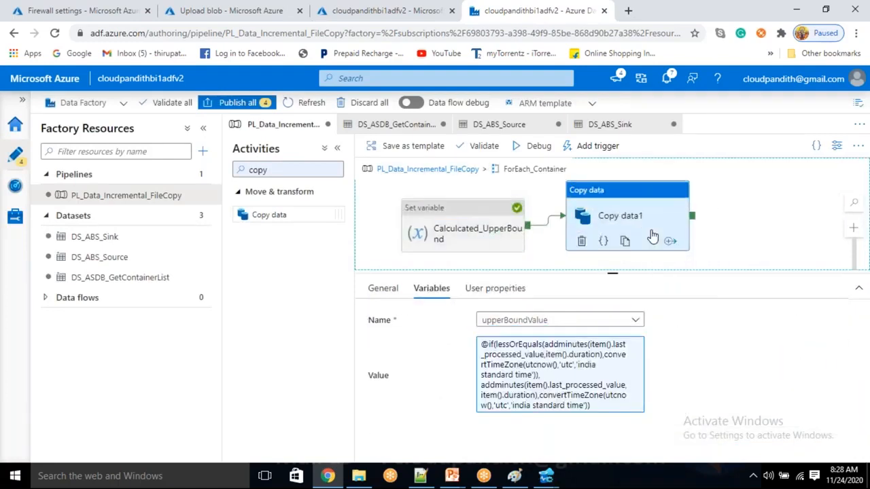
pyautogui.moveTo(290, 171); pyautogui.dragTo(233, 175)
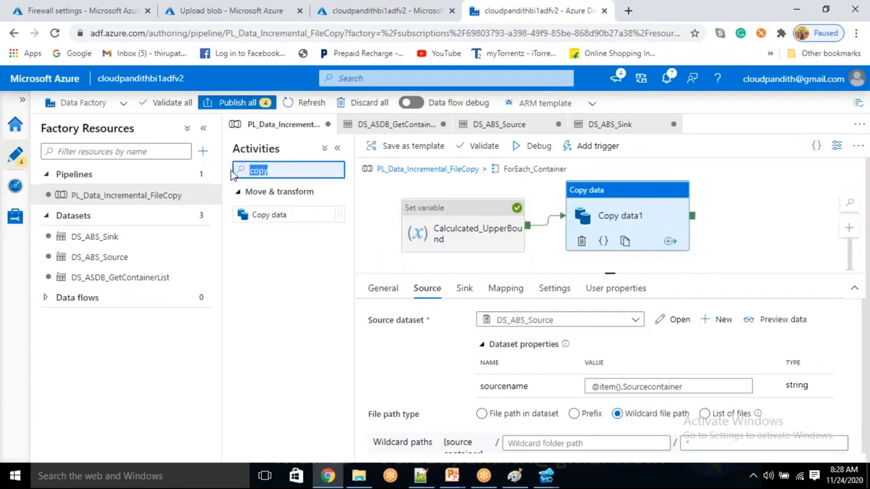
# Step: Add a Stored procedure activity that runs after Copy data1 succeeds
pyautogui.write('stored')
pyautogui.moveTo(280, 215); pyautogui.dragTo(796, 222)
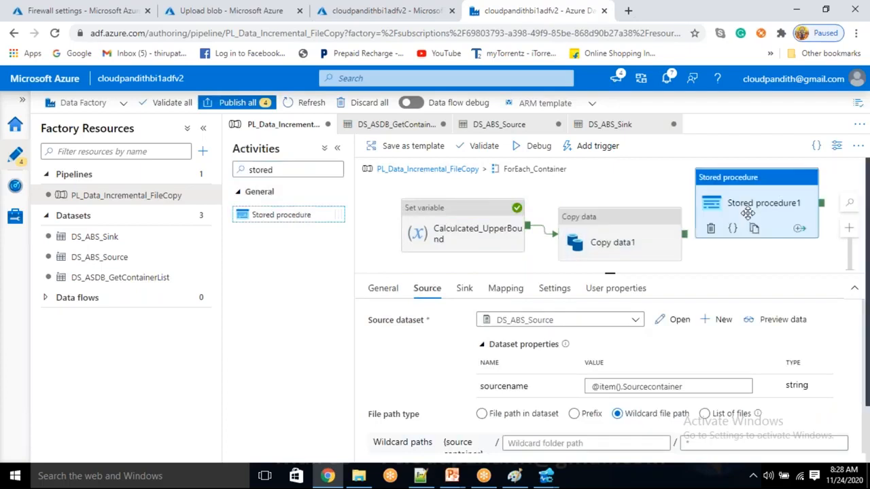
pyautogui.moveTo(684, 234); pyautogui.dragTo(747, 216)
# Step: Use linked service LS_ASDB with procedure [dbo].[METADATA_USP] and import its parameters
pyautogui.click(424, 291)
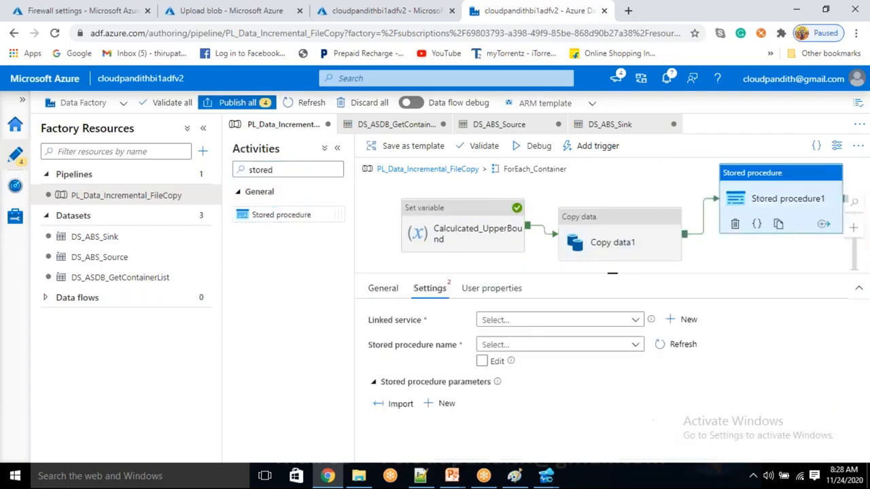
pyautogui.click(534, 322)
pyautogui.click(514, 381)
pyautogui.click(521, 346)
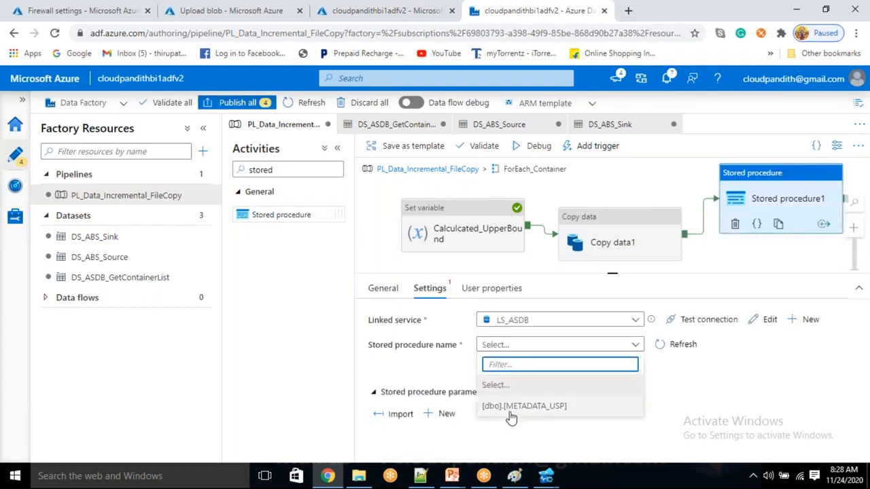
pyautogui.click(510, 408)
pyautogui.click(401, 404)
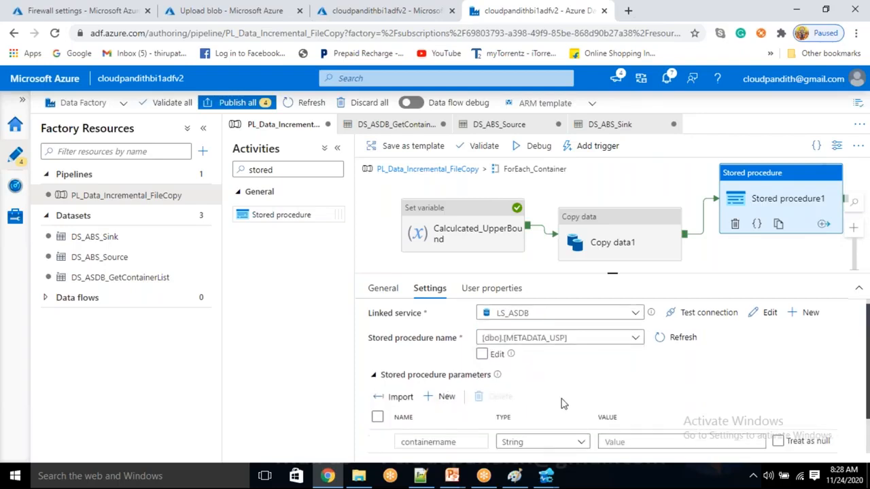
pyautogui.scroll(-1, 567, 401)
pyautogui.click(615, 396)
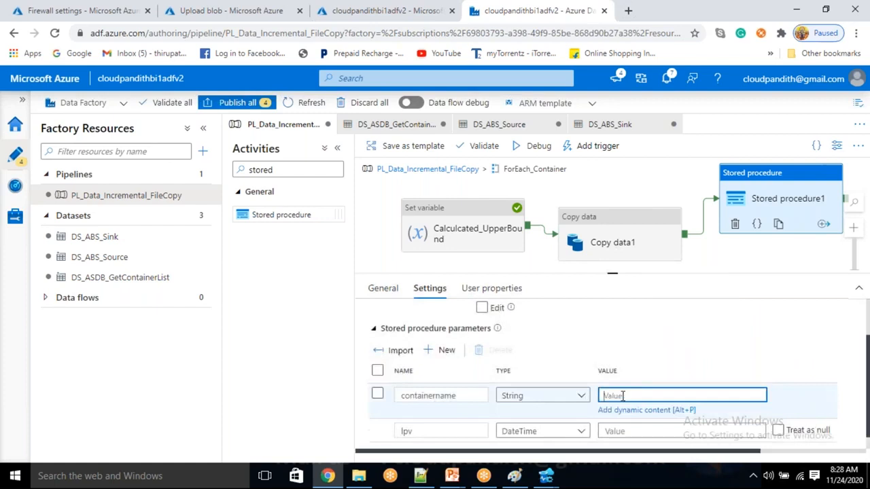
pyautogui.scroll(1, 608, 406)
pyautogui.click(608, 408)
pyautogui.scroll(-6, 607, 321)
pyautogui.click(564, 401)
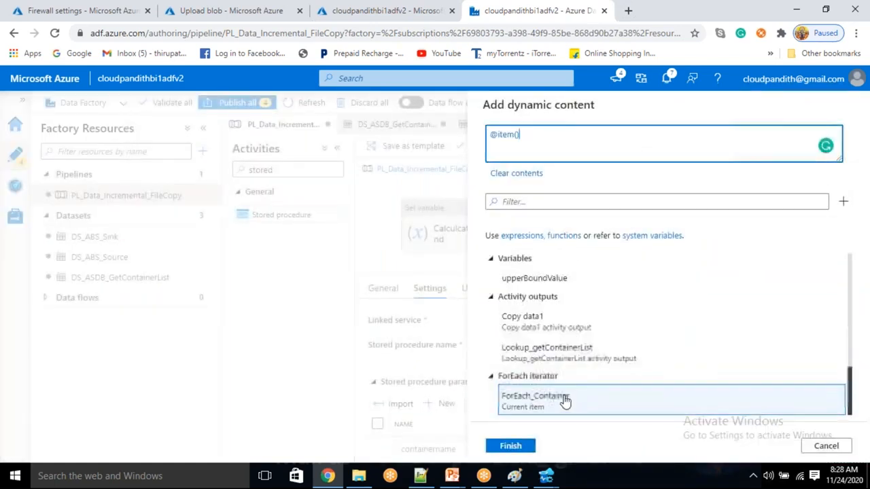
pyautogui.write('.')
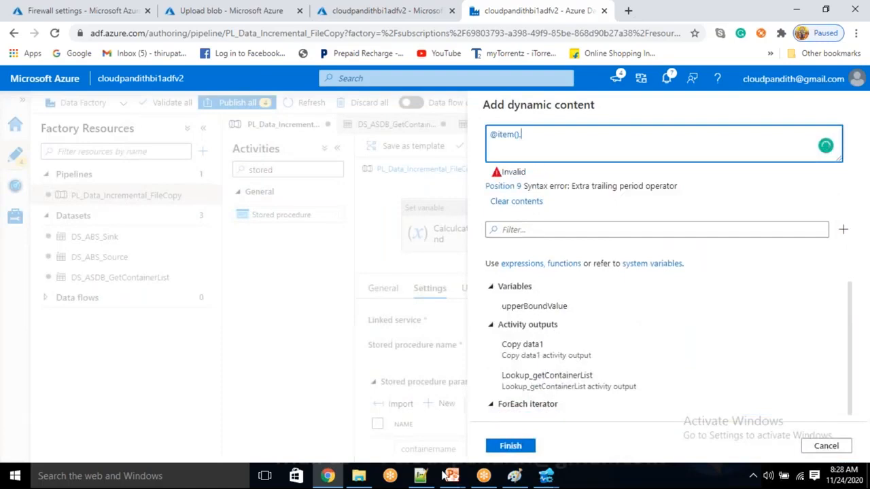
pyautogui.click(421, 476)
pyautogui.doubleClick(202, 83)
pyautogui.hotkey('ctrl', 'c')
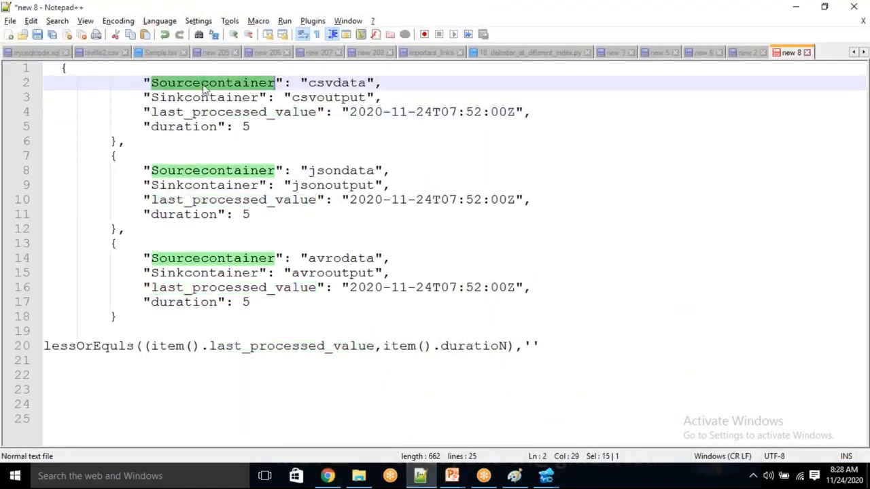
pyautogui.hotkey('alt', 'Tab')
pyautogui.click(526, 139)
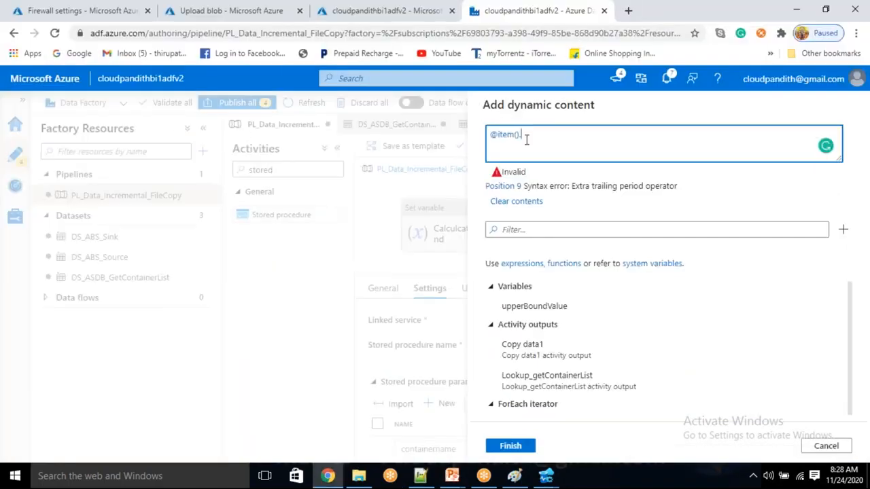
pyautogui.hotkey('ctrl', 'v')
pyautogui.click(508, 448)
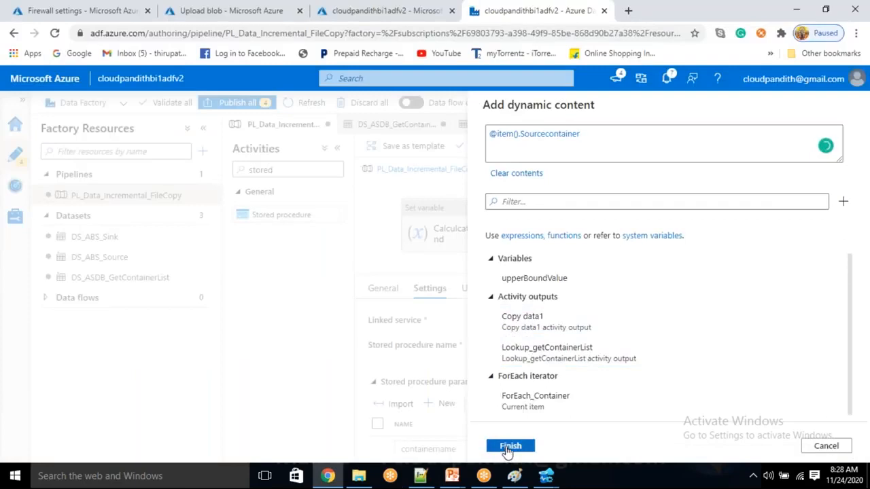
pyautogui.scroll(-2, 518, 421)
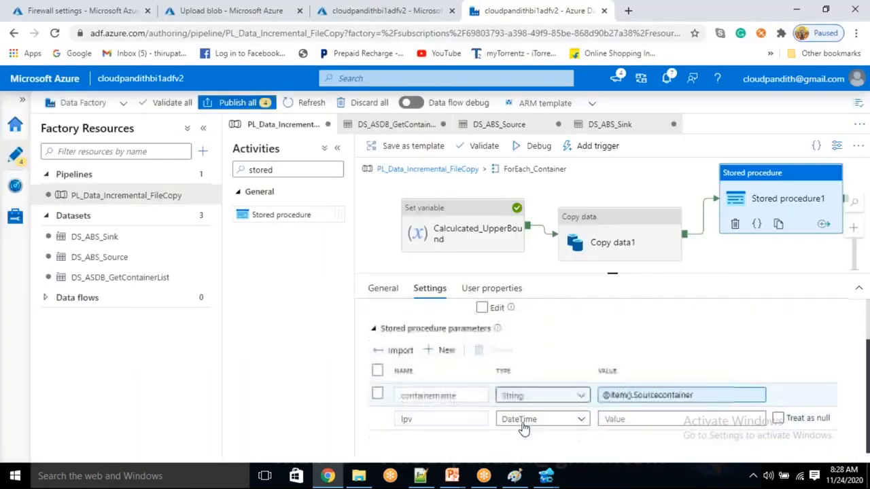
pyautogui.click(626, 419)
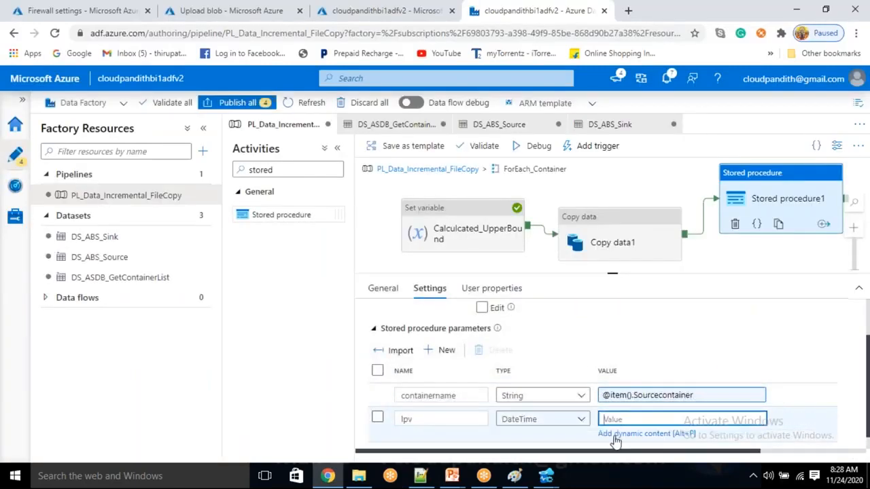
pyautogui.click(615, 435)
pyautogui.scroll(-5, 577, 360)
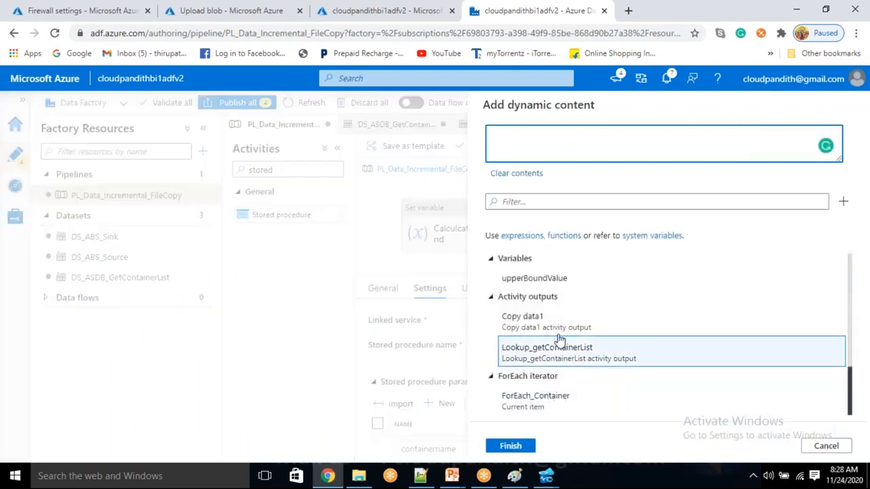
pyautogui.click(548, 278)
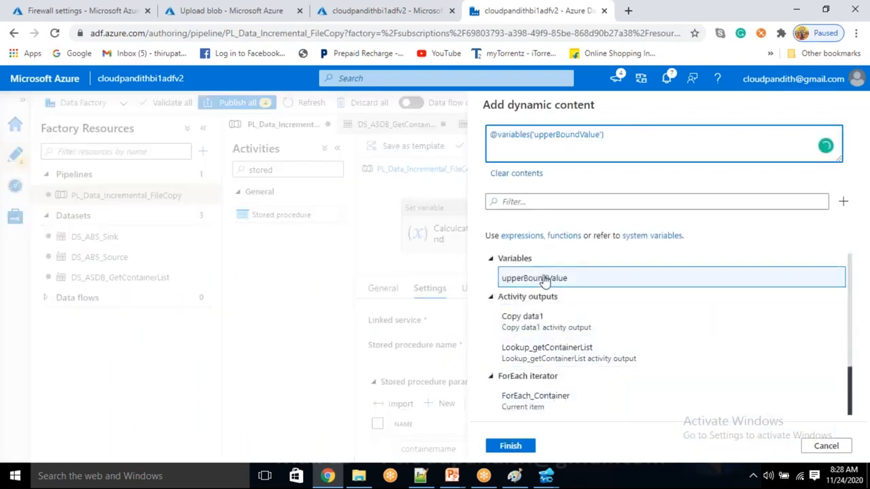
pyautogui.click(516, 446)
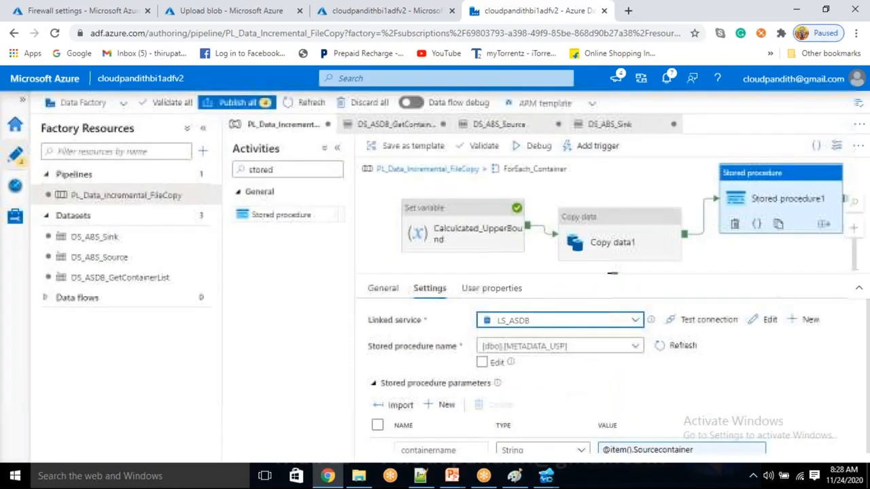
pyautogui.scroll(-1, 568, 393)
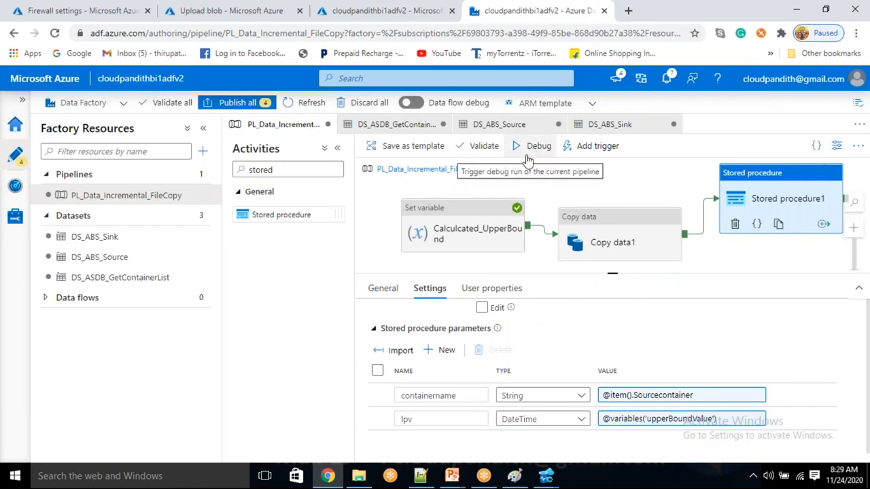
pyautogui.moveTo(546, 476)
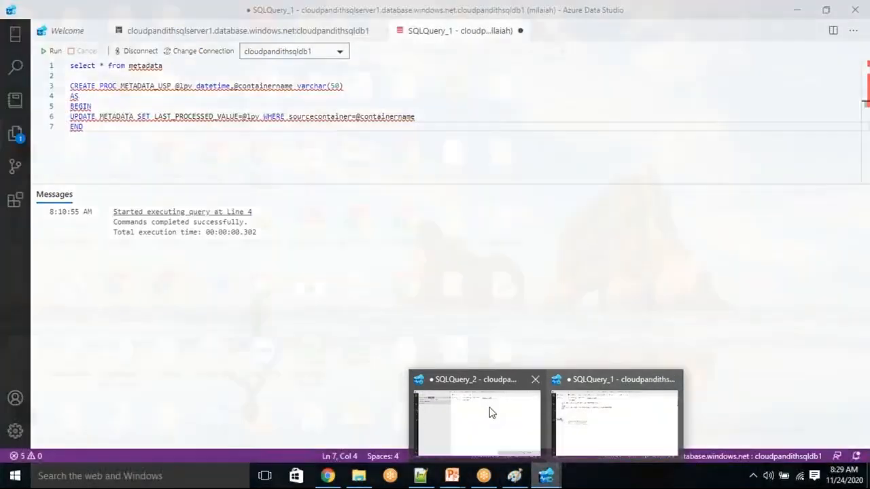
# Step: In SQLQuery_1, remove the CREATE PROC block and run select * from metadata
pyautogui.click(489, 413)
pyautogui.click(546, 480)
pyautogui.click(589, 443)
pyautogui.moveTo(212, 153); pyautogui.dragTo(61, 87)
pyautogui.press('BackSpace')
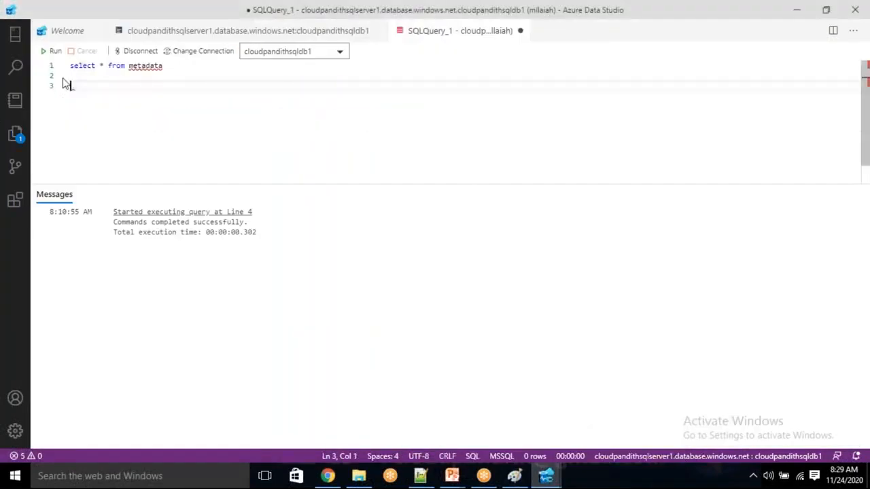
pyautogui.click(51, 51)
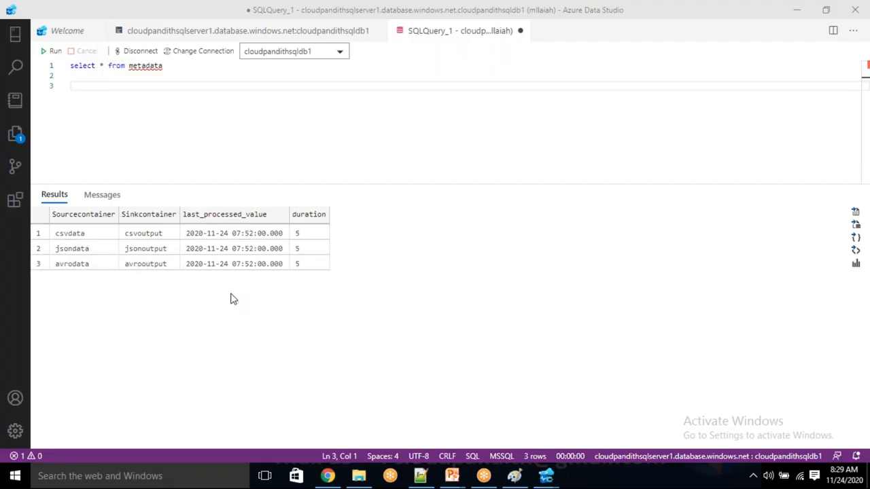
pyautogui.click(297, 235)
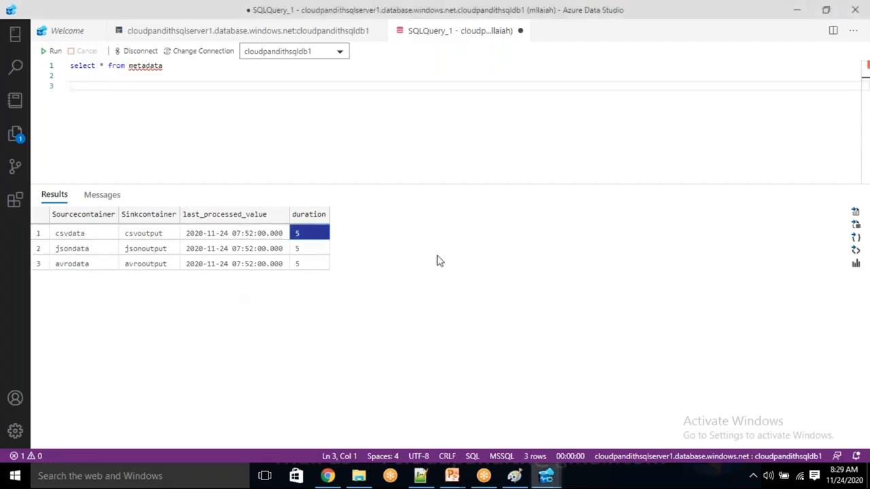
pyautogui.click(444, 278)
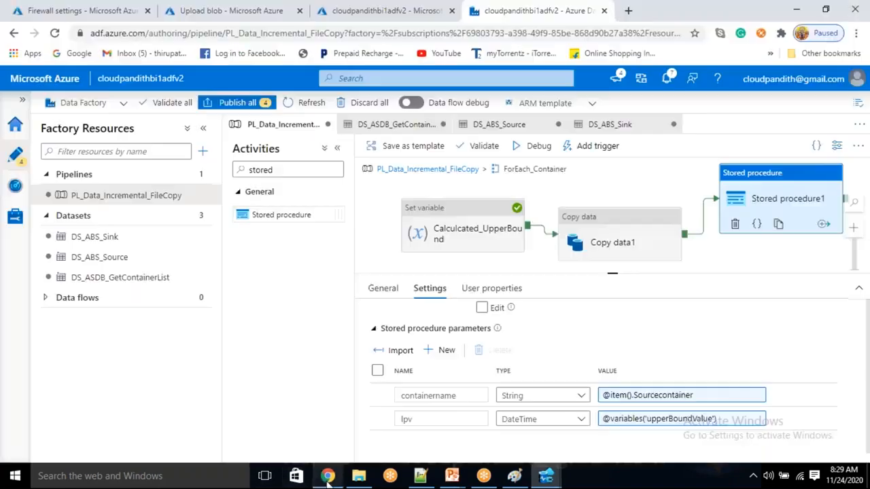
pyautogui.click(327, 476)
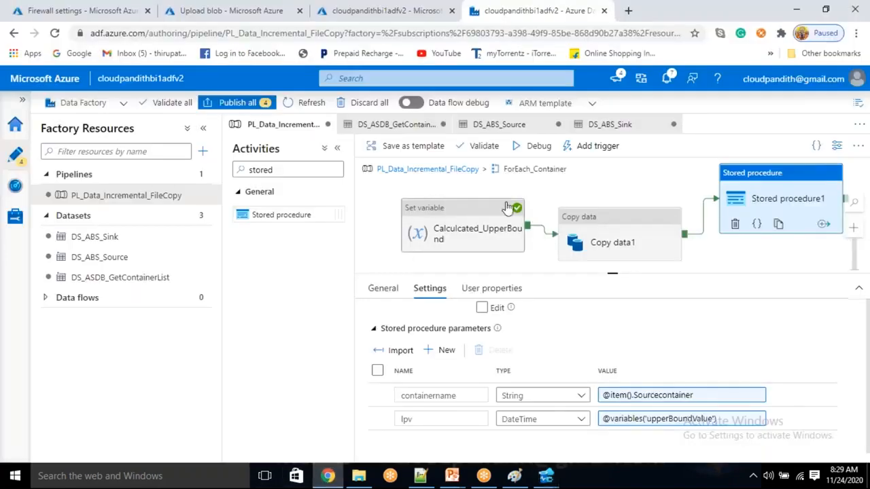
# Step: Start a debug run and review the input passed to Copy data1
pyautogui.click(548, 146)
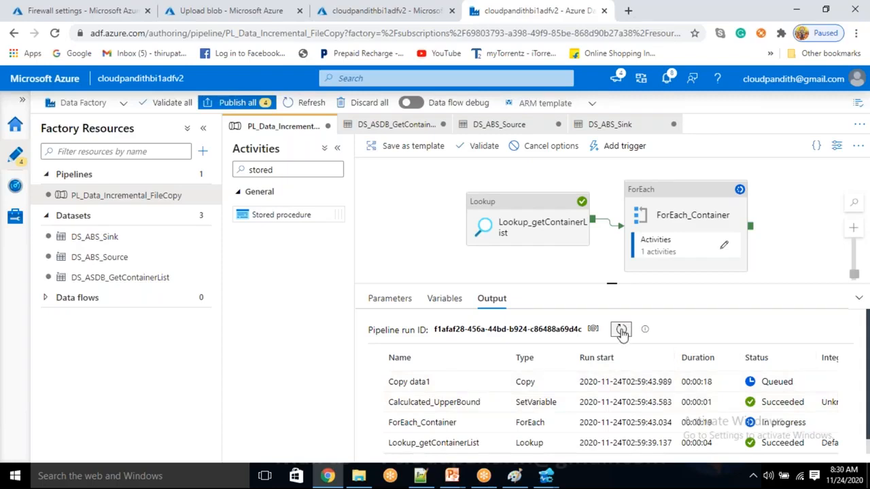
pyautogui.click(621, 331)
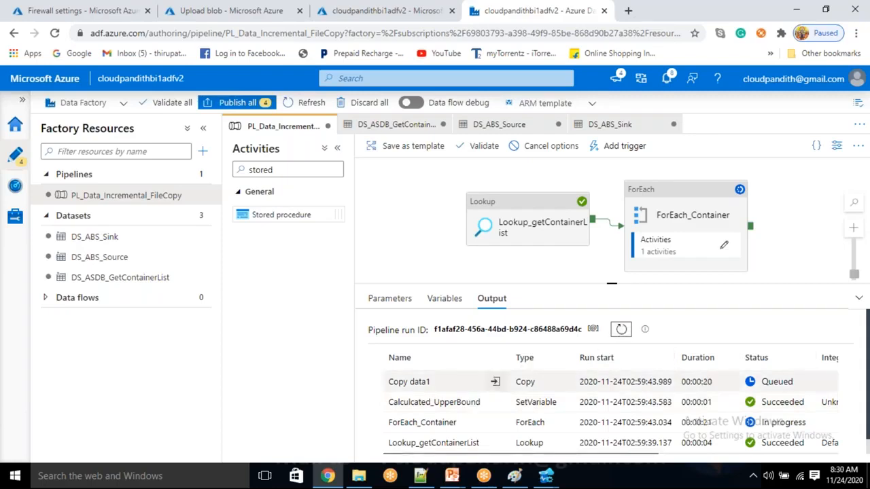
pyautogui.click(496, 384)
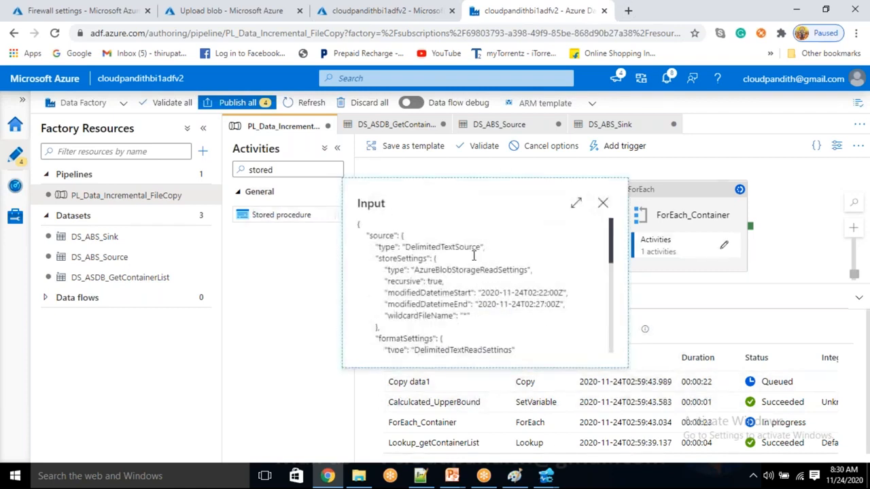
pyautogui.scroll(-4, 486, 285)
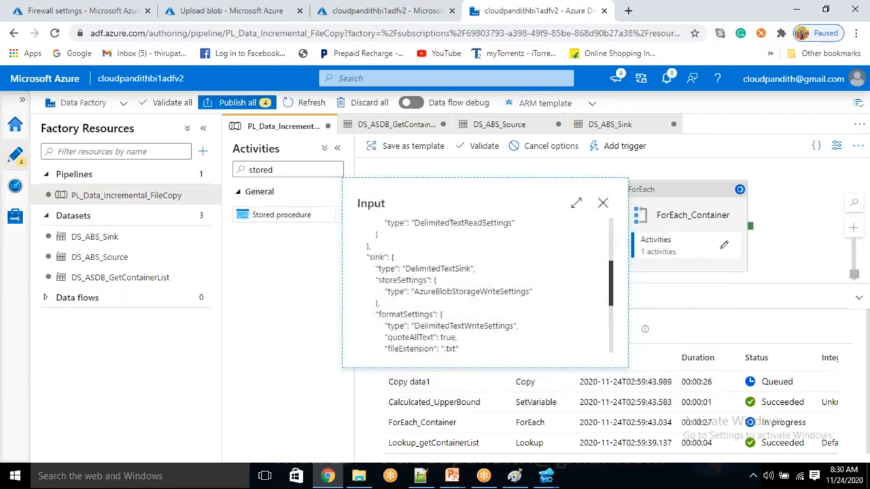
pyautogui.scroll(-4, 441, 275)
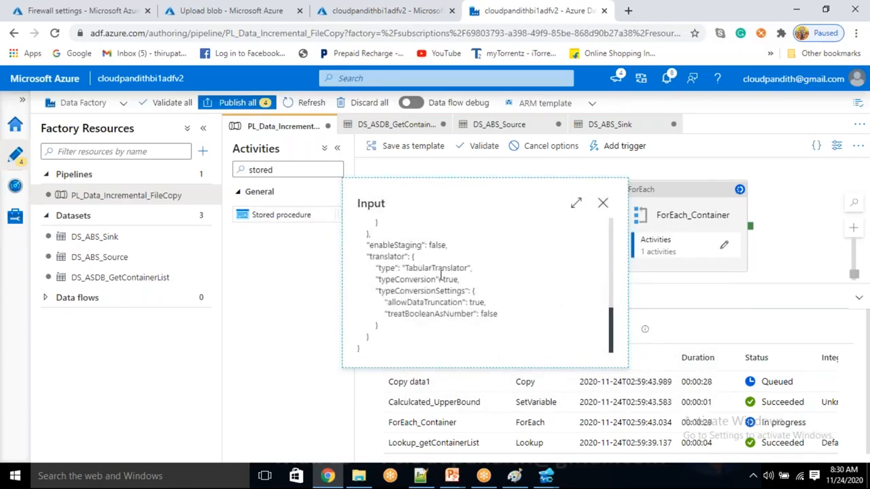
pyautogui.scroll(10, 441, 275)
pyautogui.scroll(-3, 478, 297)
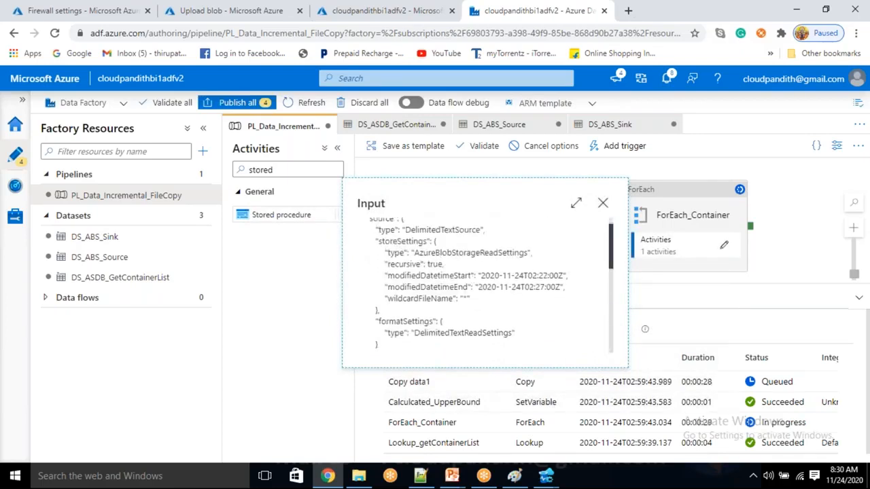
pyautogui.scroll(4, 439, 275)
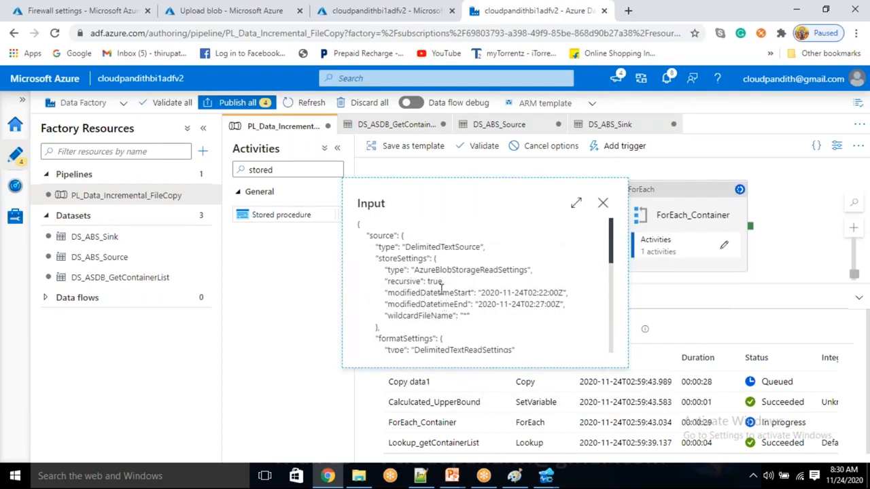
pyautogui.moveTo(431, 272); pyautogui.dragTo(474, 283)
pyautogui.click(478, 329)
pyautogui.click(603, 203)
# Step: Copy the blocked IP 20.42.4.59 from Stored procedure1's error details and go to firewall settings
pyautogui.moveTo(496, 384)
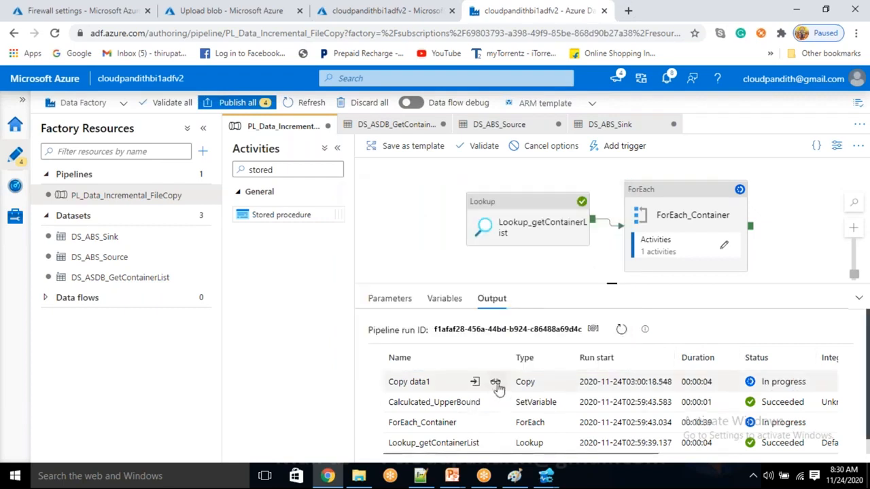
pyautogui.click(621, 332)
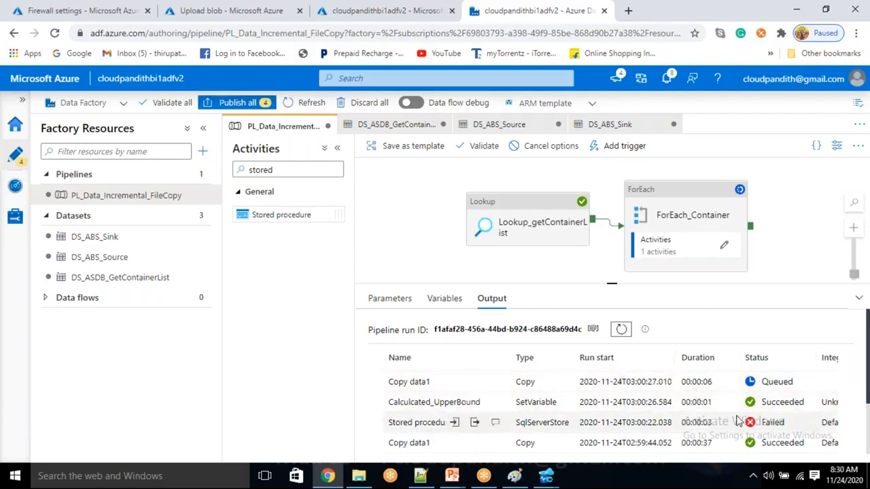
pyautogui.click(496, 423)
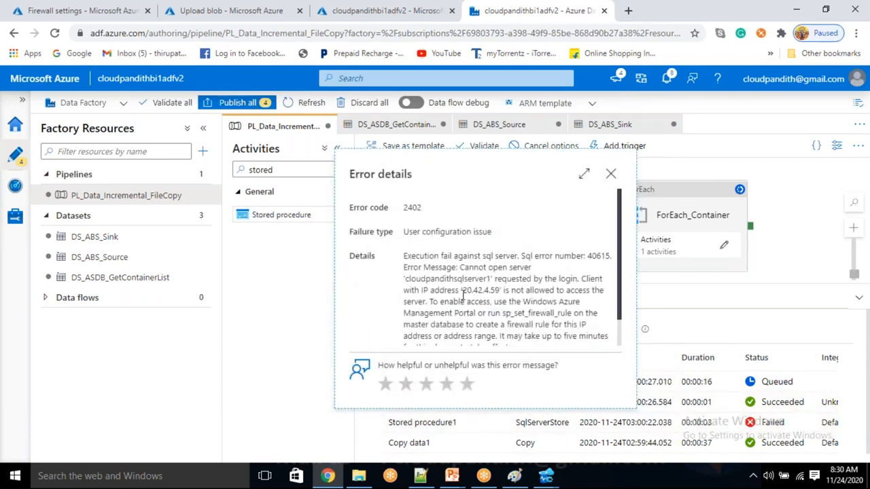
pyautogui.moveTo(463, 292); pyautogui.dragTo(506, 292)
pyautogui.hotkey('ctrl', 'c')
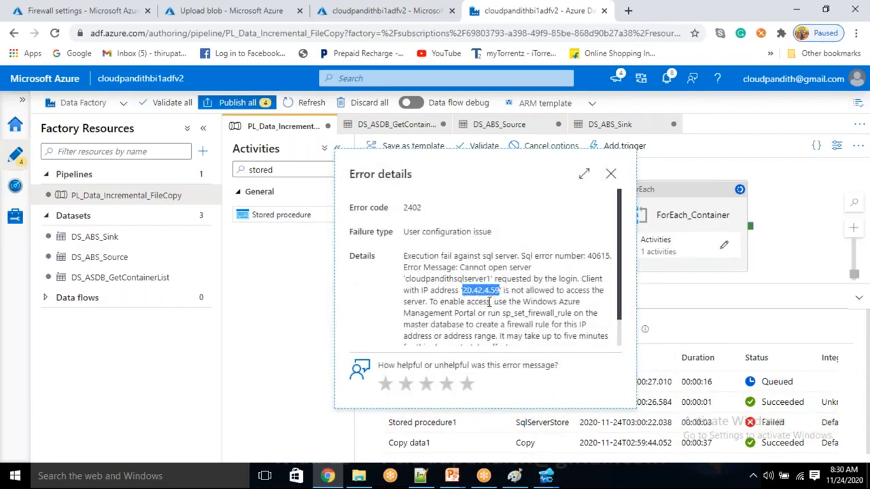
pyautogui.click(116, 11)
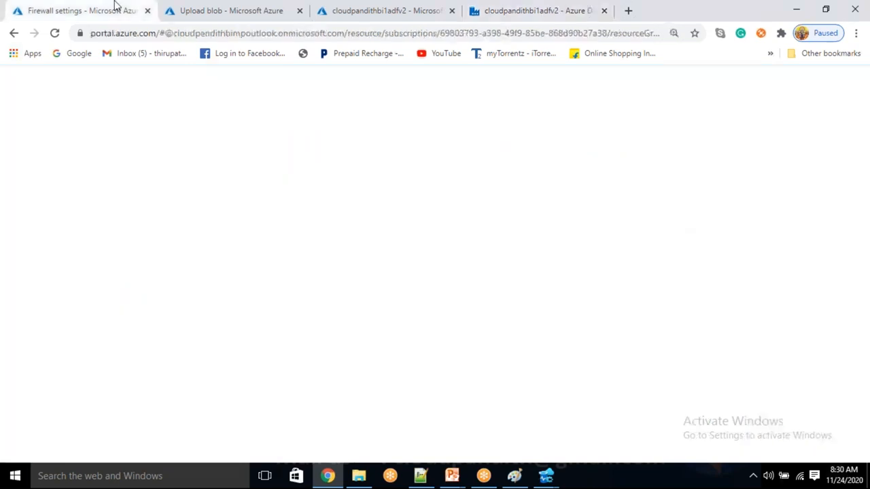
# Step: Save firewall rule adfv2 with start and end IP 20.42.4.59, then close the error details
pyautogui.click(198, 293)
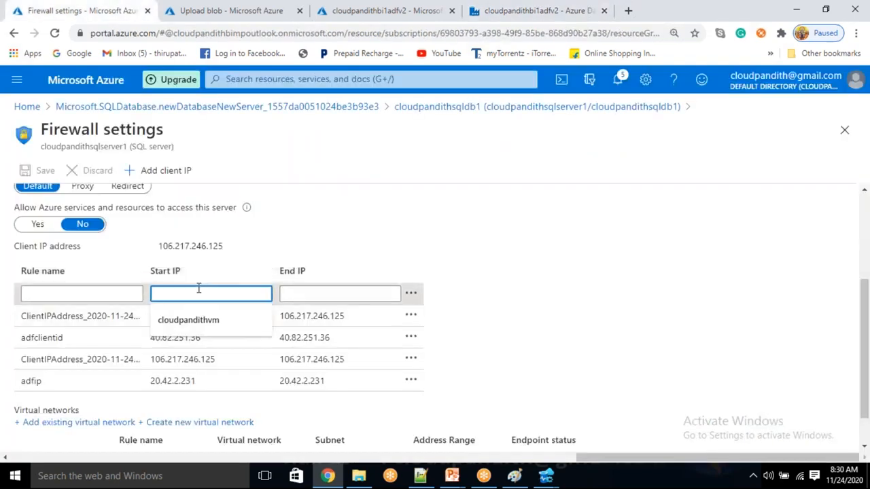
pyautogui.hotkey('ctrl', 'v')
pyautogui.press('Tab')
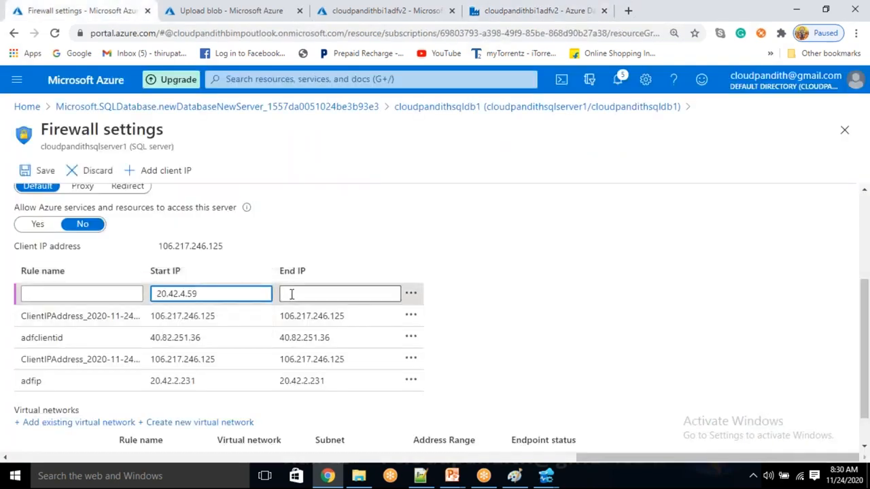
pyautogui.hotkey('ctrl', 'v')
pyautogui.click(47, 173)
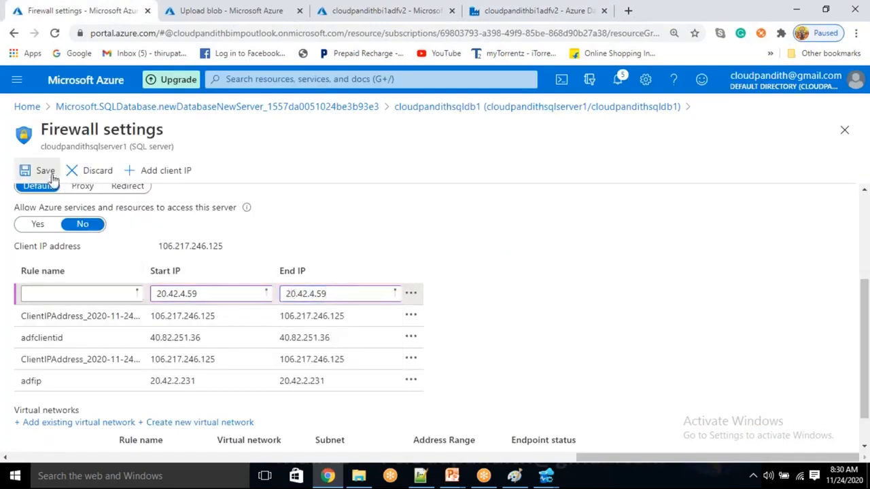
pyautogui.click(73, 293)
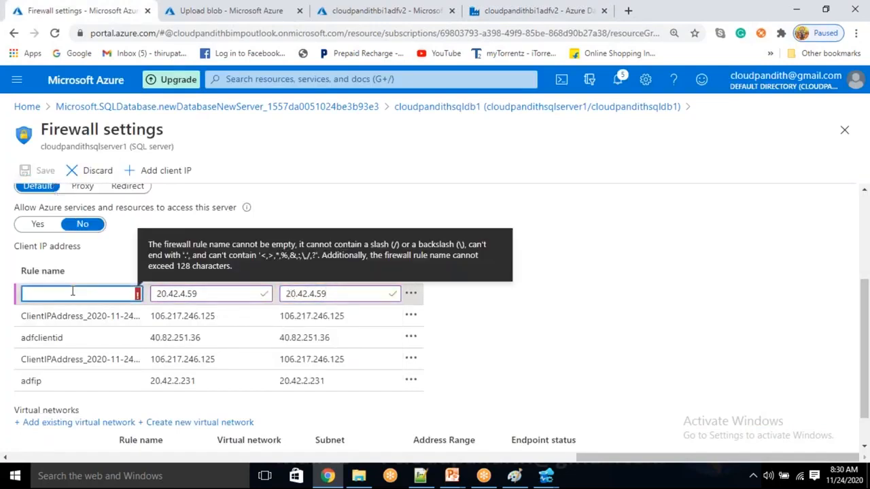
pyautogui.write('adfv2')
pyautogui.click(41, 171)
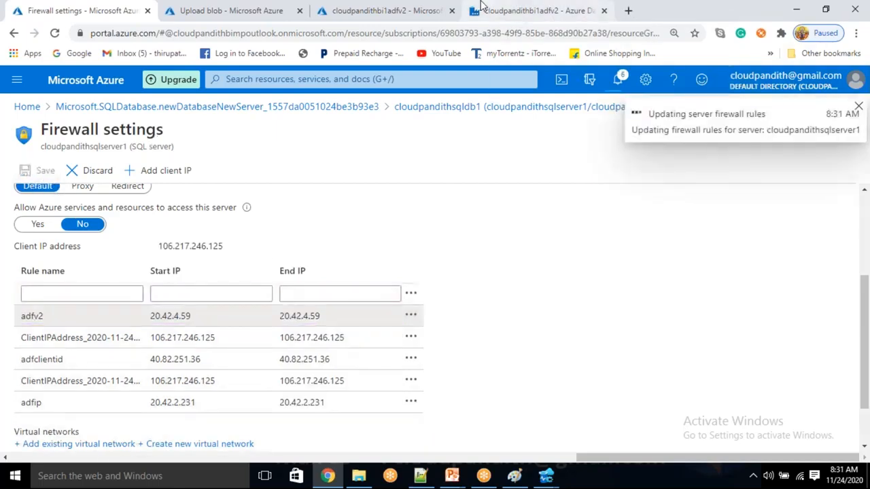
pyautogui.click(481, 5)
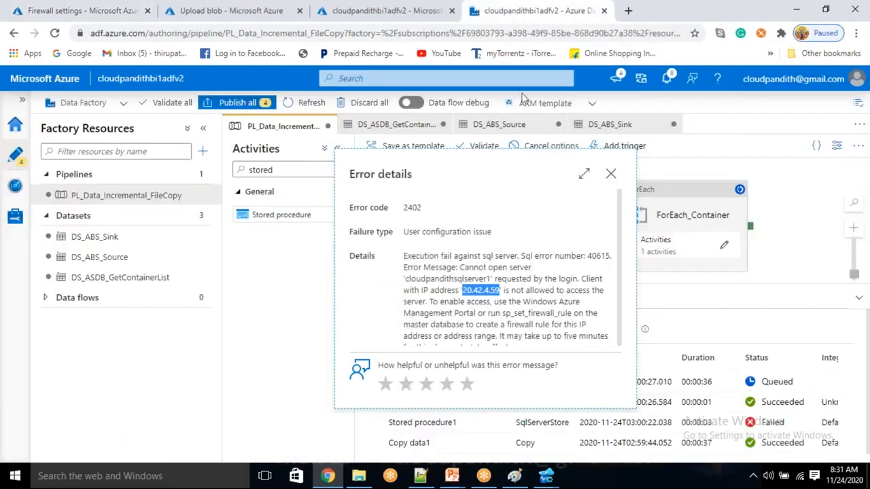
pyautogui.click(612, 175)
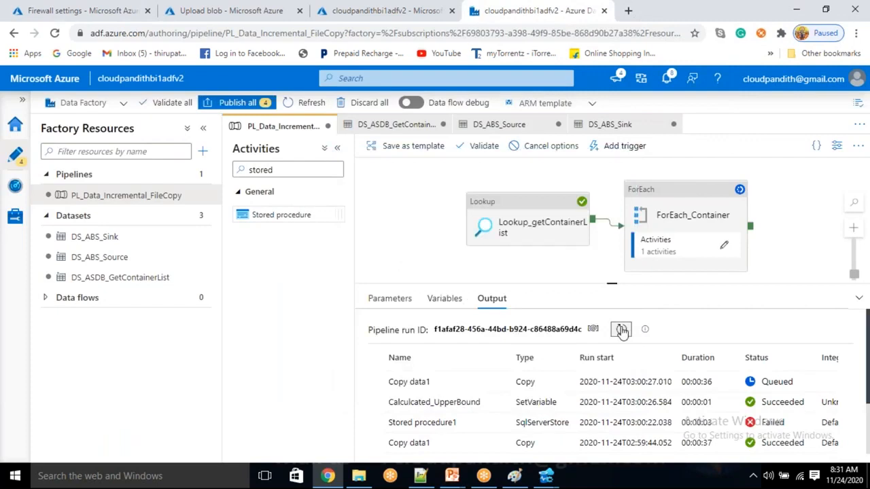
# Step: Close the blob upload pane and open the cloudpandithstorage1 container list
pyautogui.click(360, 10)
pyautogui.click(257, 9)
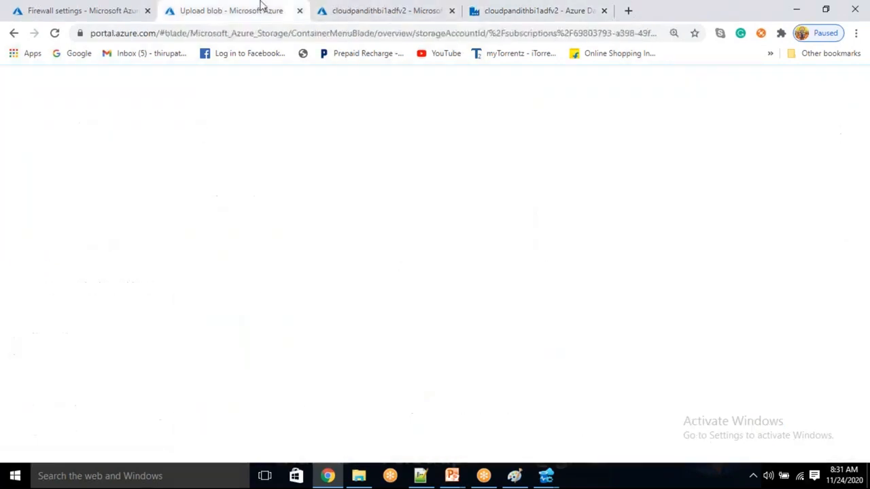
pyautogui.click(845, 111)
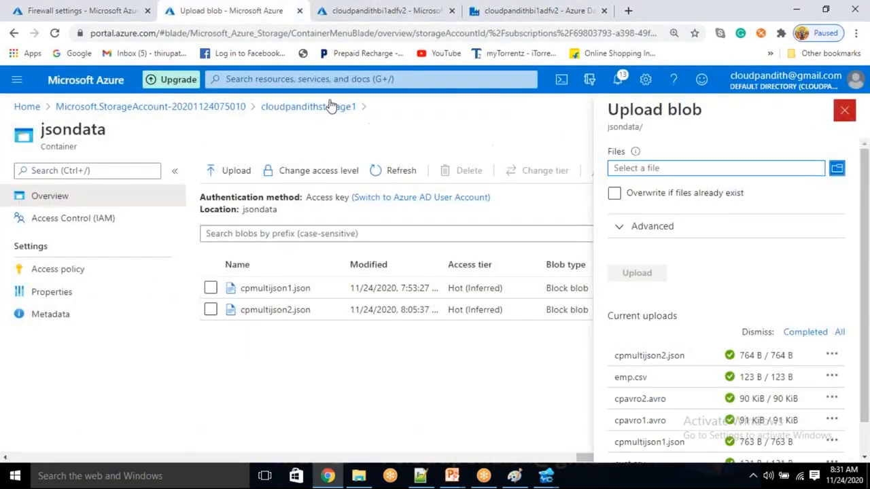
pyautogui.click(325, 107)
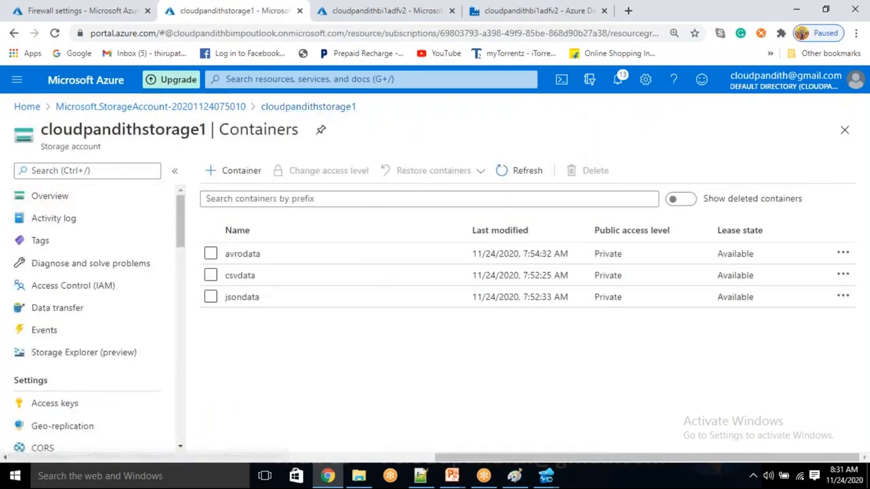
pyautogui.click(533, 177)
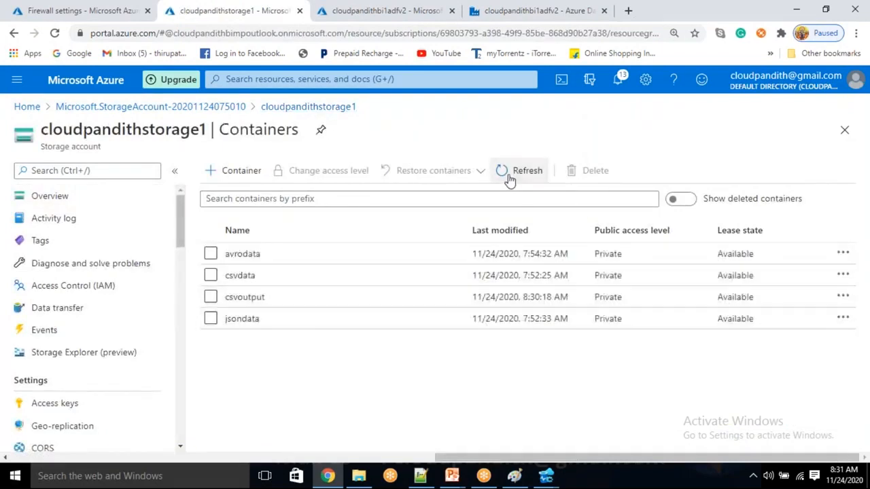
# Step: Refresh the container list repeatedly until the new csvoutput container appears
pyautogui.click(509, 177)
pyautogui.click(510, 177)
pyautogui.click(507, 176)
pyautogui.click(509, 178)
pyautogui.click(507, 175)
pyautogui.click(506, 174)
pyautogui.click(506, 172)
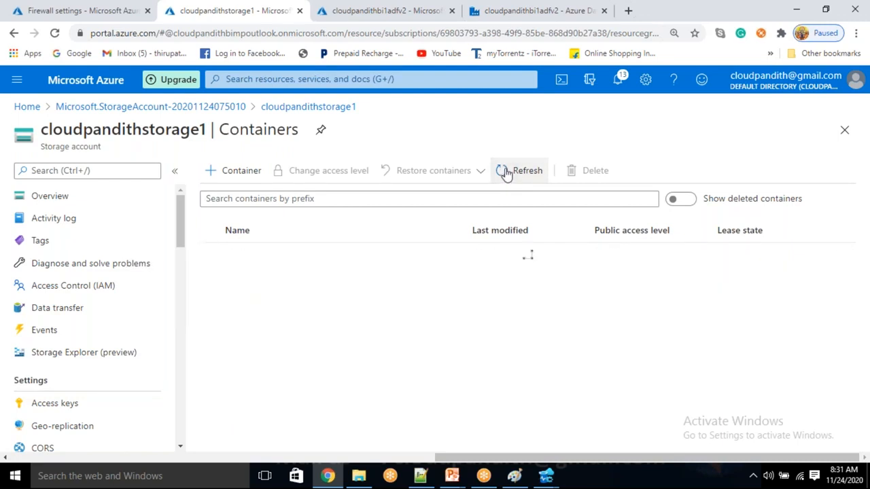
pyautogui.click(506, 172)
pyautogui.click(506, 172)
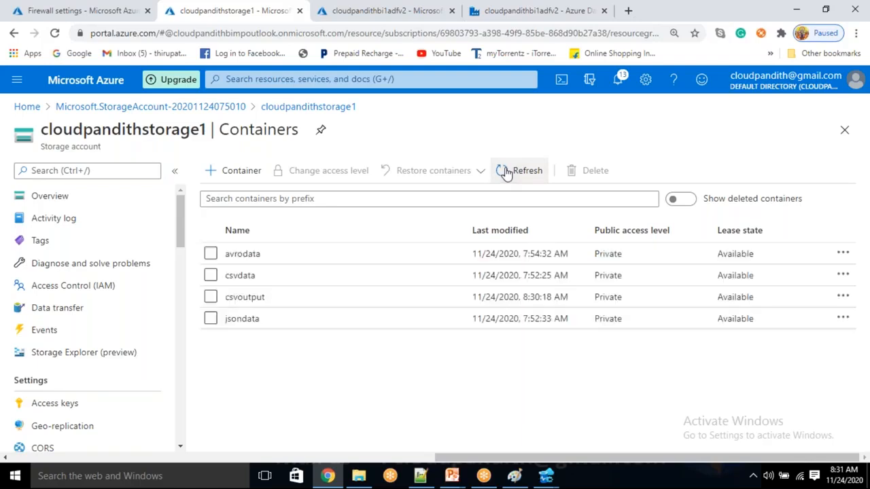
pyautogui.click(510, 10)
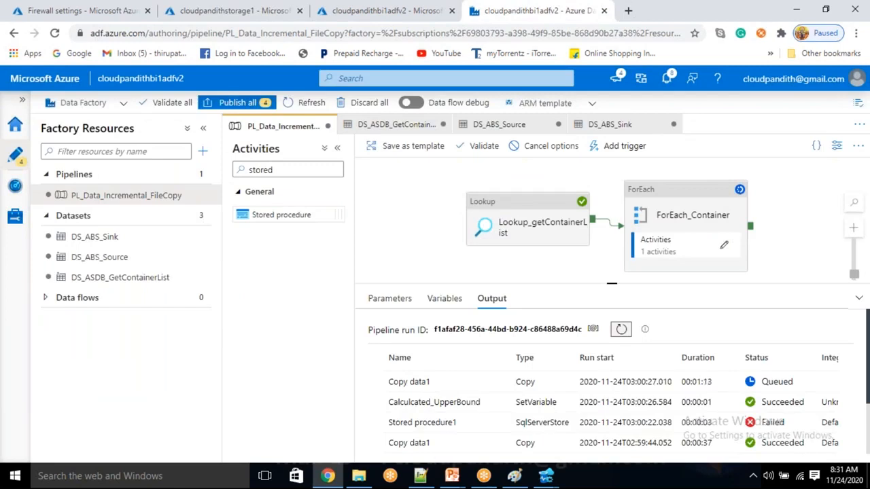
# Step: Cancel the running debug run and its child activities
pyautogui.click(551, 149)
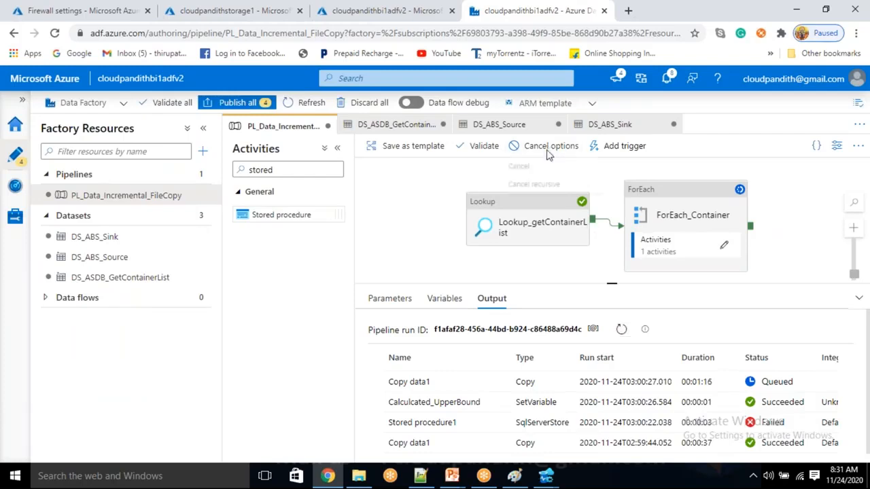
pyautogui.click(538, 187)
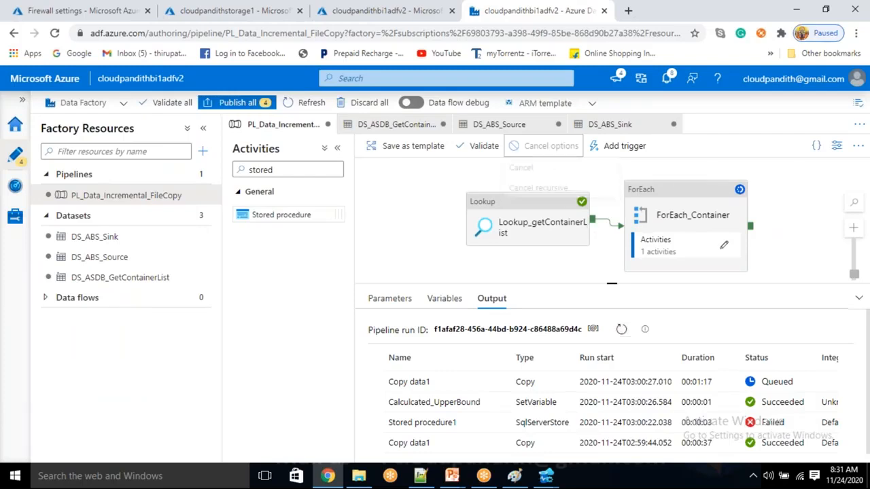
pyautogui.click(621, 330)
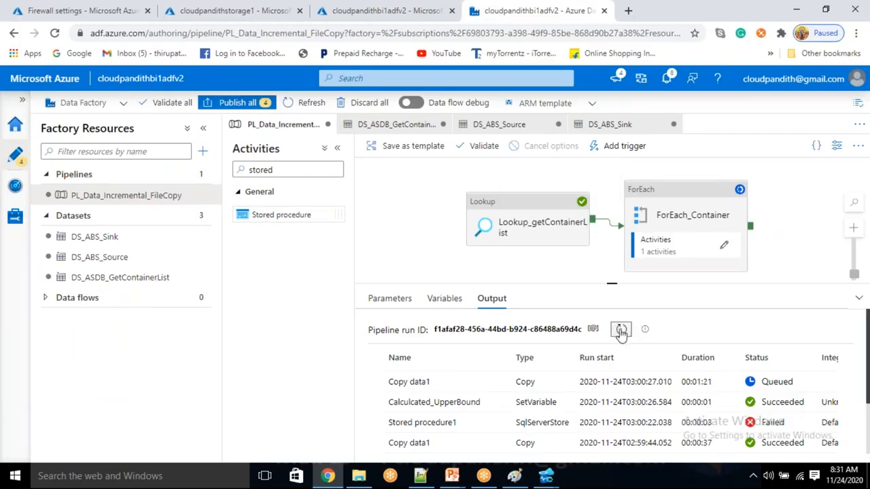
# Step: Delete the csvoutput container and refresh the Data Factory run output
pyautogui.click(231, 10)
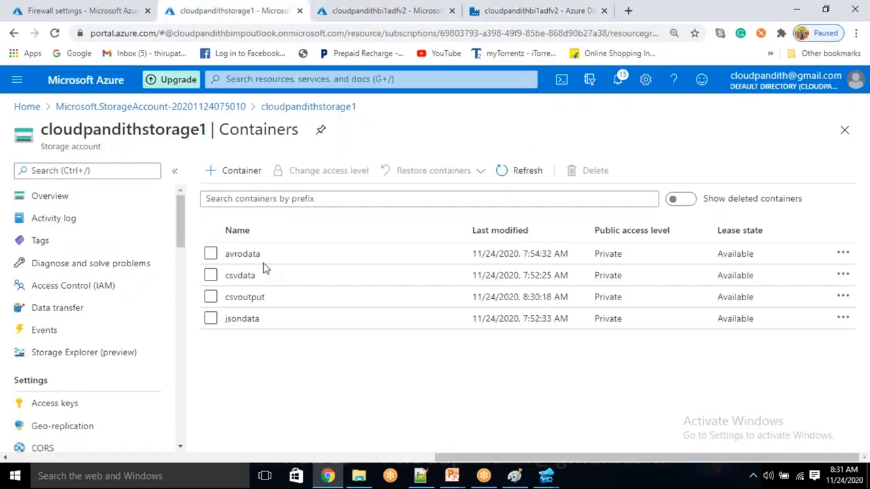
pyautogui.click(210, 297)
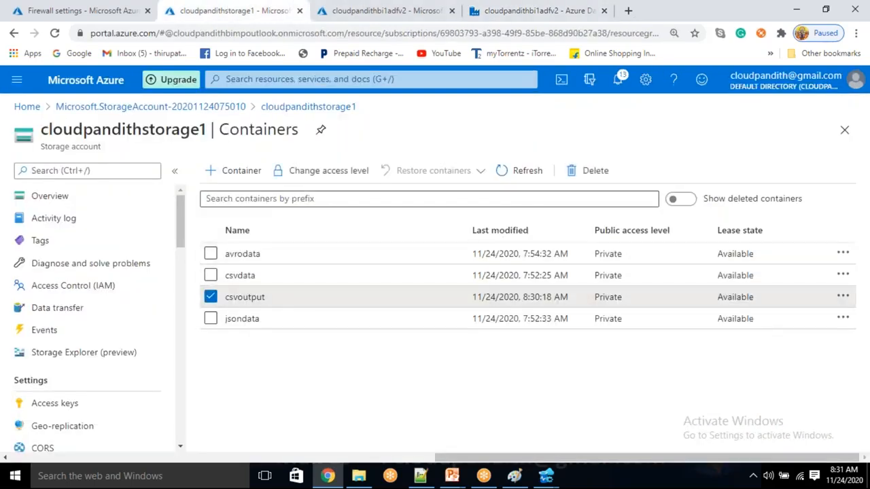
pyautogui.click(581, 170)
pyautogui.click(228, 378)
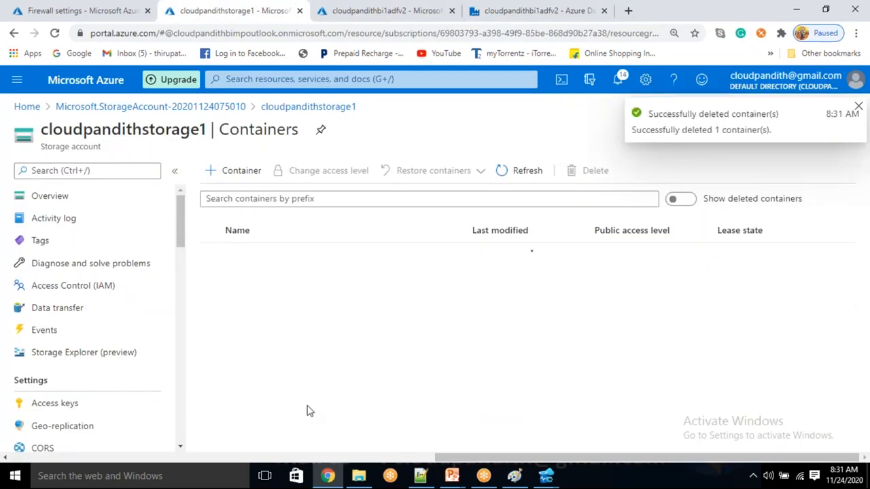
pyautogui.click(500, 11)
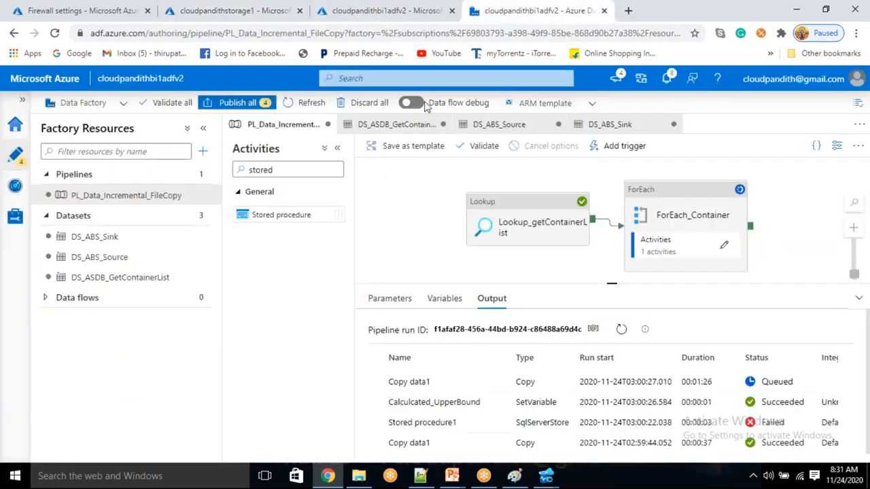
pyautogui.click(620, 329)
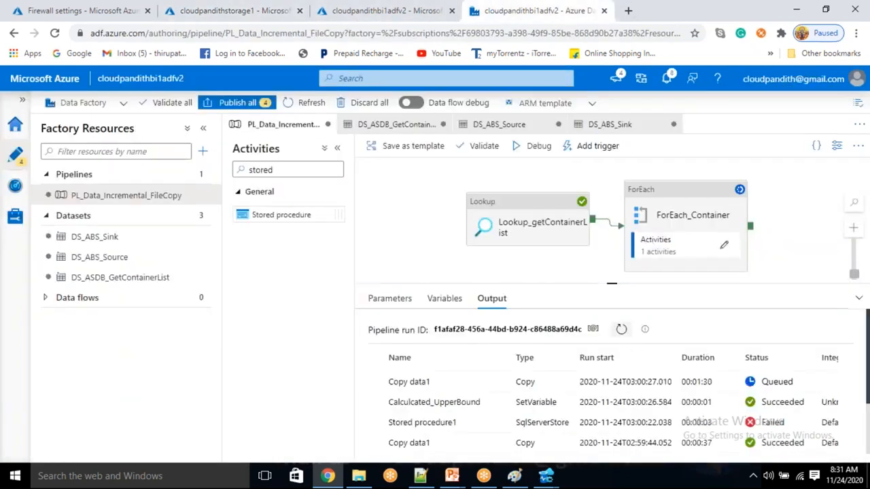
pyautogui.click(542, 156)
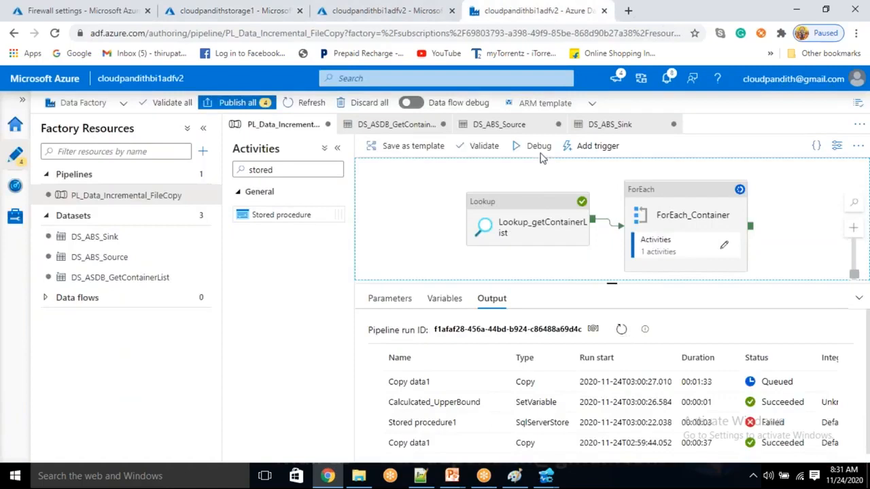
# Step: Delete the jsonoutput container, then start a new debug run of the pipeline
pyautogui.click(204, 11)
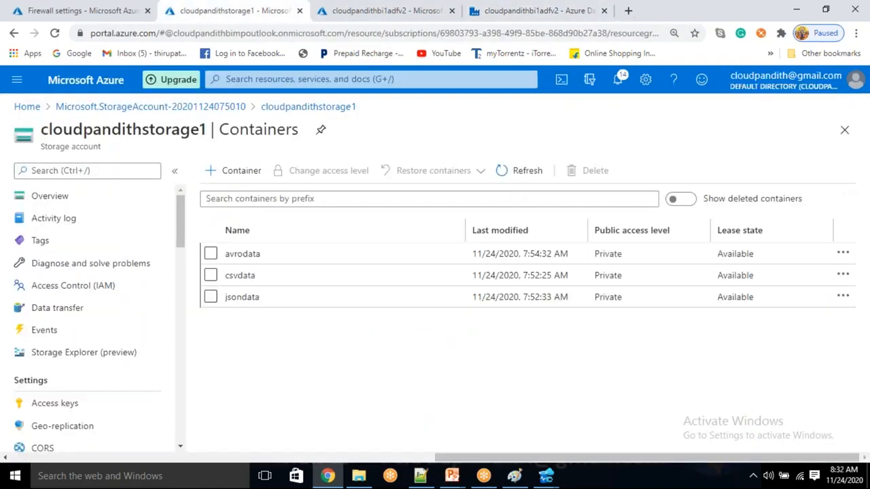
pyautogui.click(516, 175)
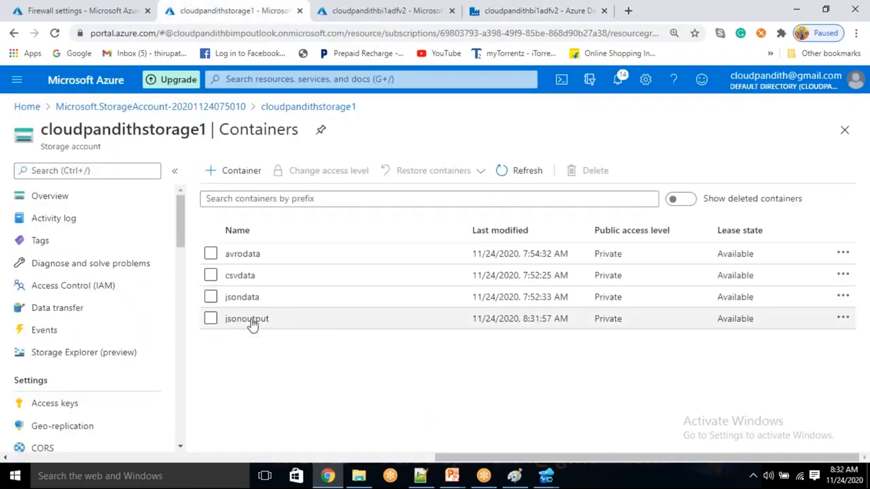
pyautogui.click(210, 319)
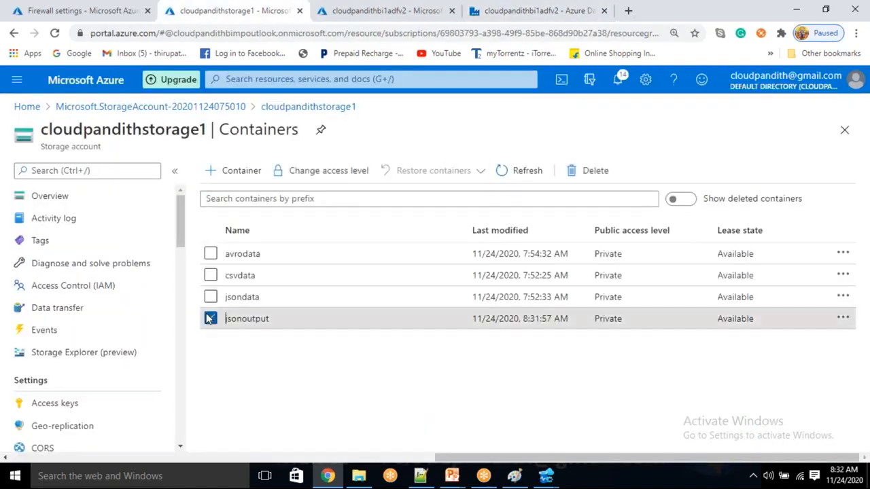
pyautogui.click(581, 176)
pyautogui.click(229, 376)
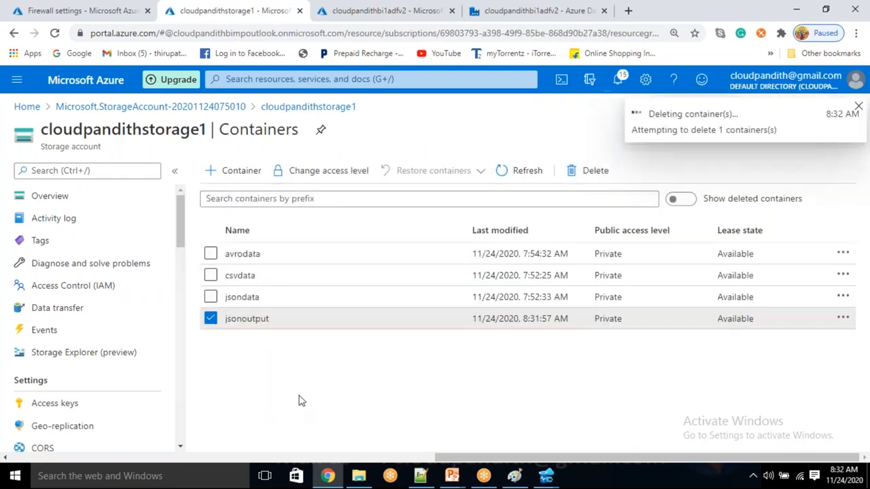
pyautogui.click(501, 178)
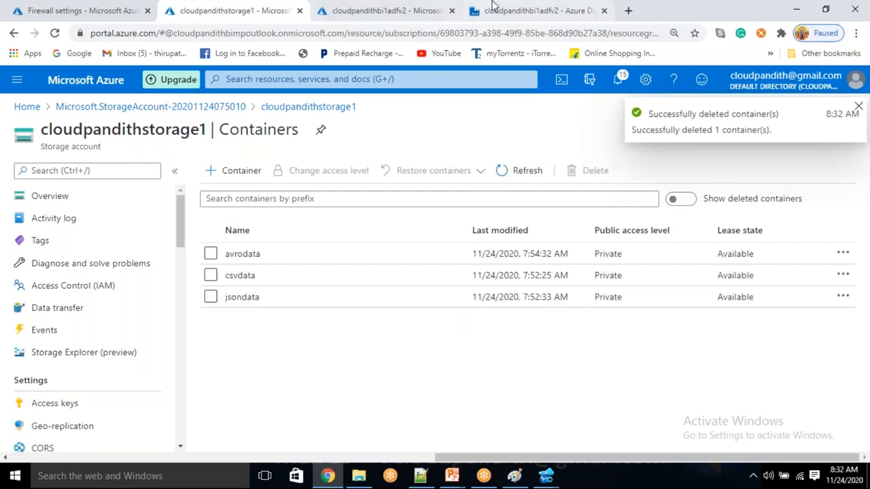
pyautogui.click(516, 10)
pyautogui.click(539, 146)
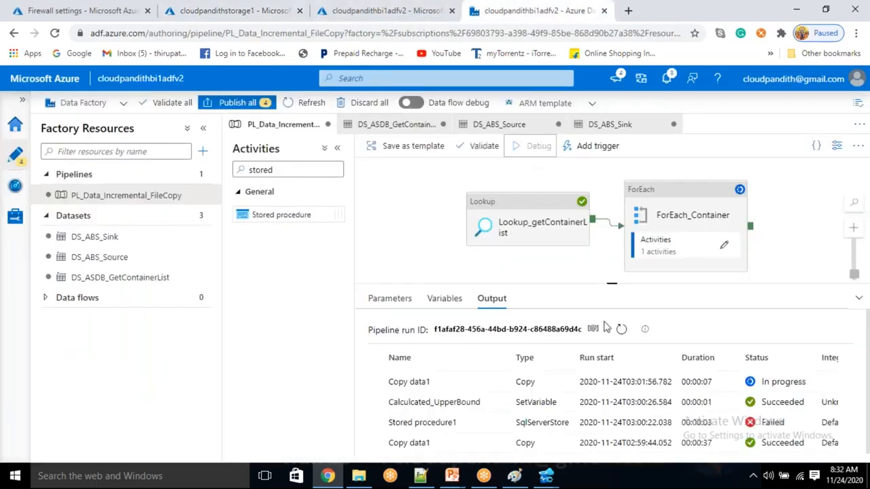
pyautogui.moveTo(545, 475)
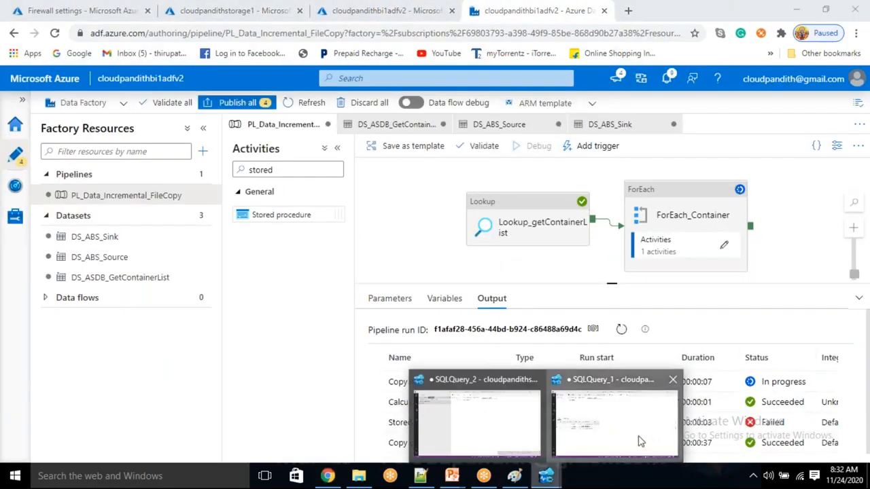
pyautogui.click(615, 415)
pyautogui.click(55, 51)
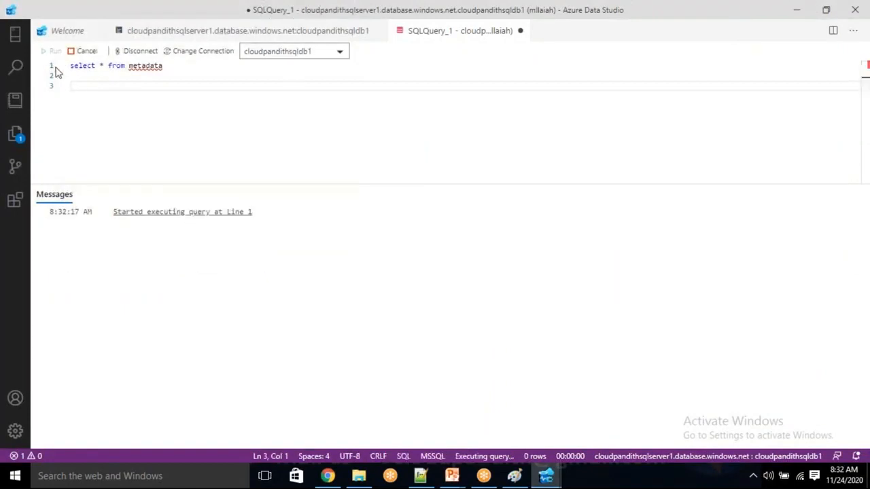
pyautogui.click(235, 235)
pyautogui.click(235, 265)
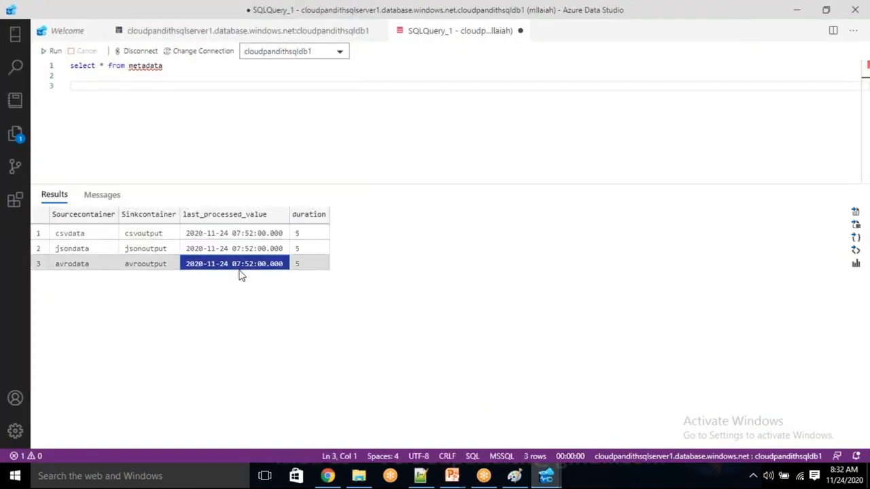
pyautogui.hotkey('alt', 'Tab')
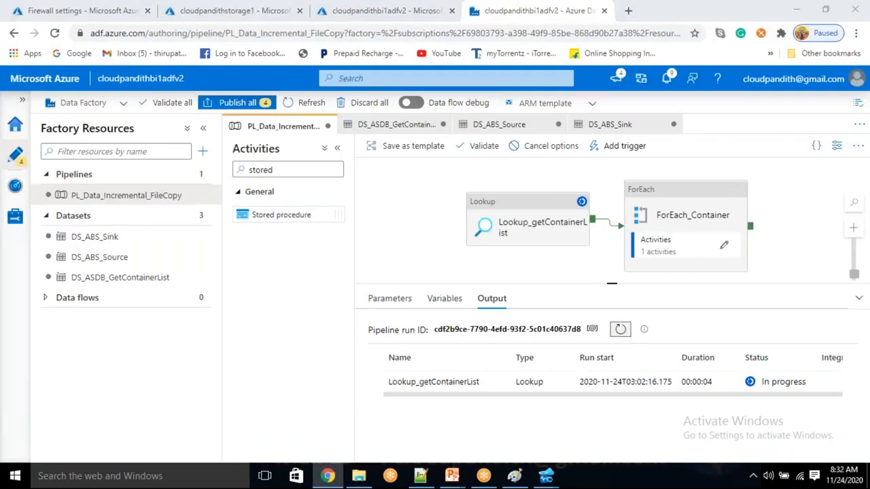
pyautogui.hotkey('alt', 'Tab')
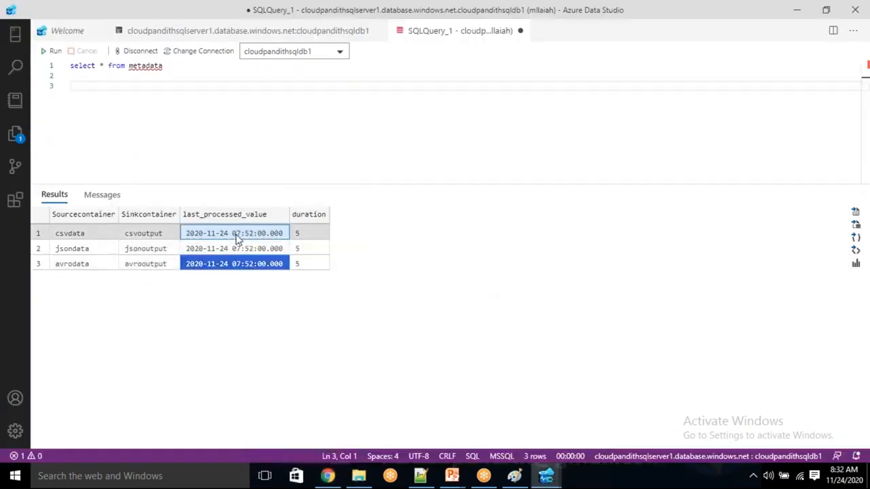
pyautogui.hotkey('alt', 'Tab')
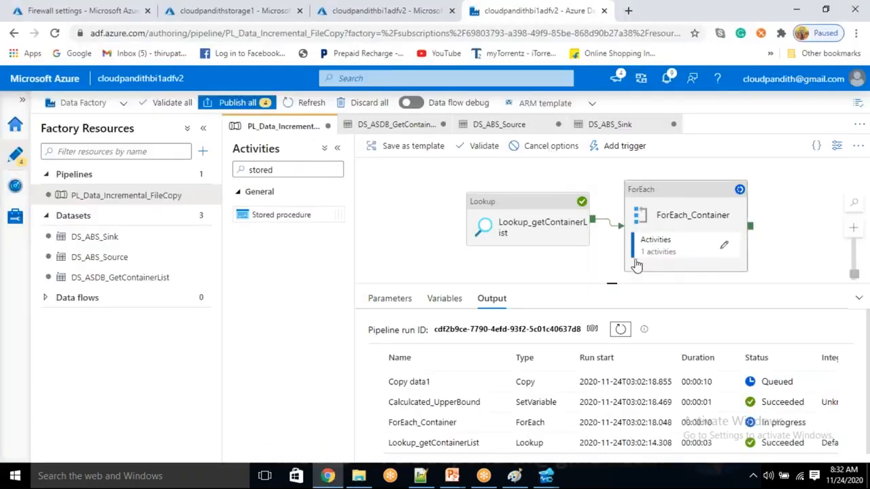
# Step: Keep refreshing the debug output while ForEach_Container runs and Copy data1 stays Queued
pyautogui.hotkey('alt', 'Tab')
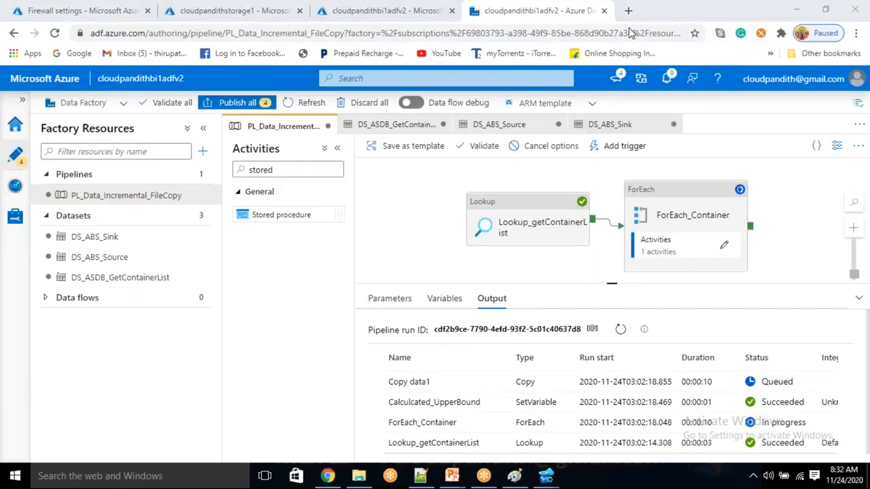
pyautogui.click(618, 329)
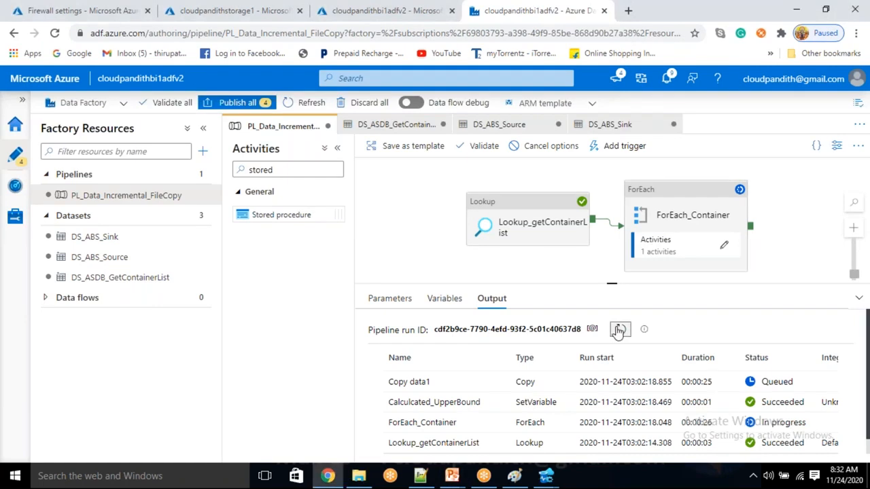
pyautogui.click(619, 329)
pyautogui.click(618, 330)
pyautogui.click(619, 330)
pyautogui.click(619, 329)
pyautogui.click(619, 330)
pyautogui.click(618, 330)
pyautogui.doubleClick(618, 329)
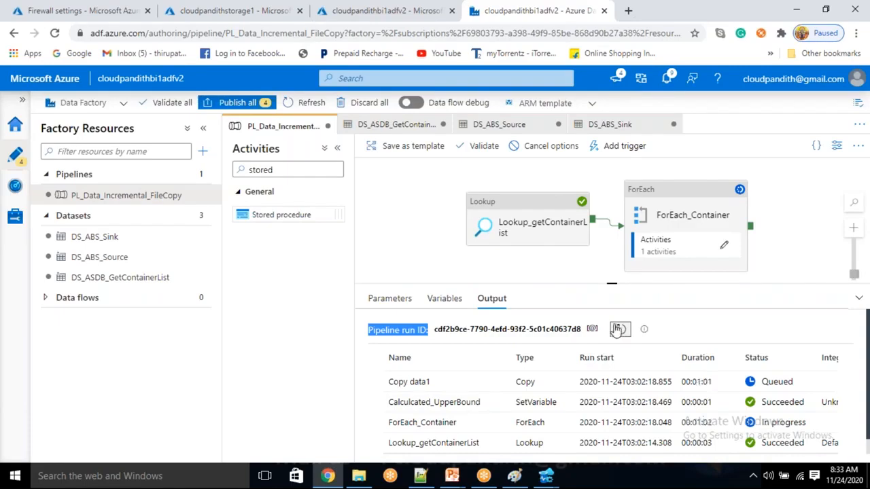
pyautogui.click(570, 263)
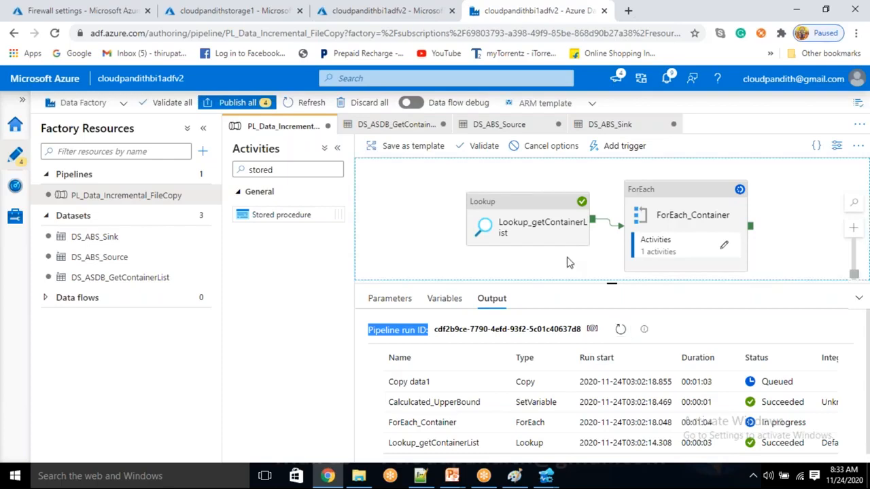
pyautogui.click(622, 331)
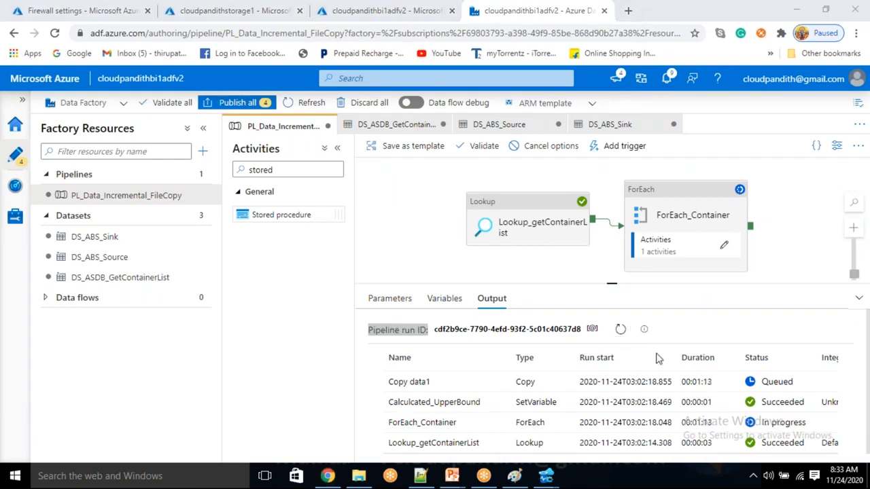
pyautogui.click(620, 332)
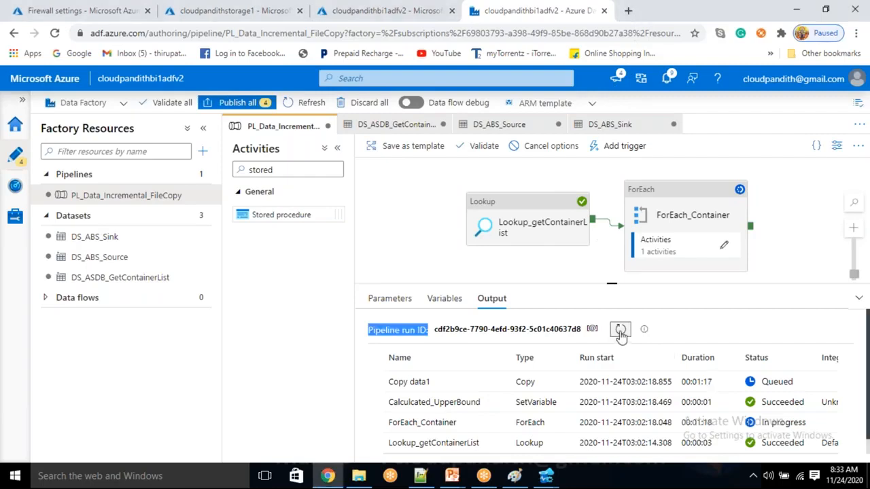
# Step: Dismiss the firewall rules success message, then refresh the Data Factory debug output
pyautogui.click(47, 8)
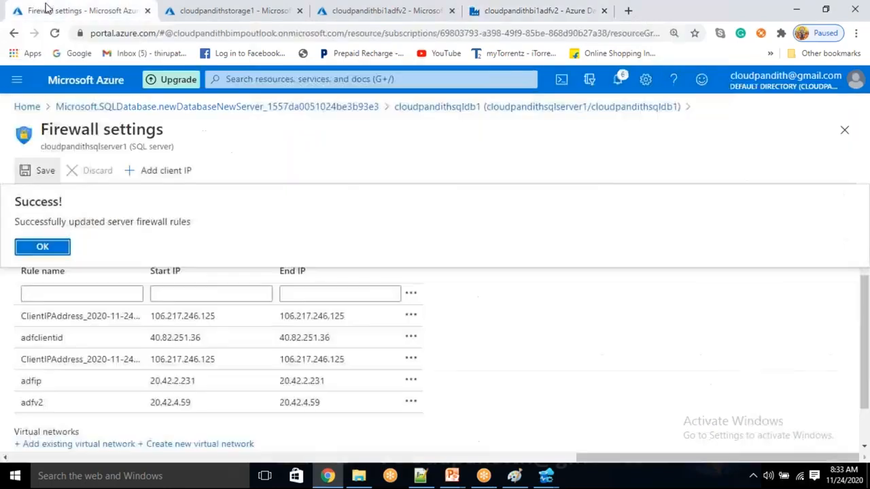
pyautogui.click(28, 247)
pyautogui.scroll(-1, 516, 309)
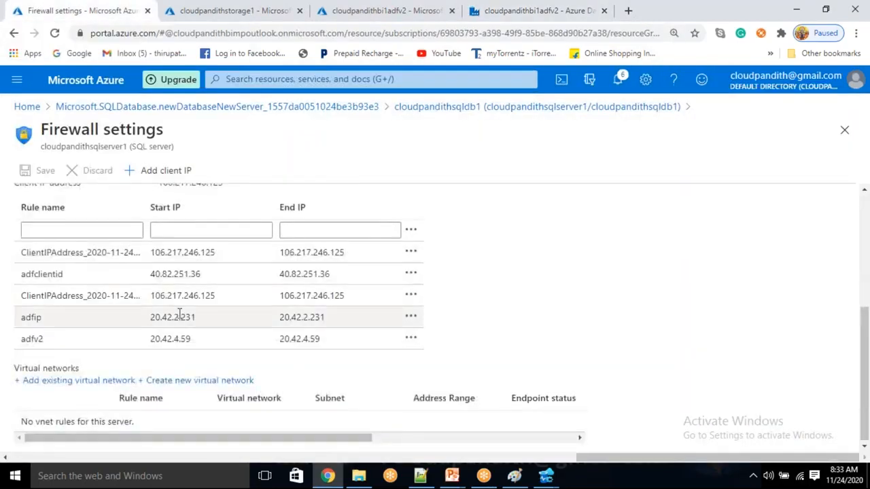
pyautogui.scroll(1, 206, 278)
pyautogui.click(510, 10)
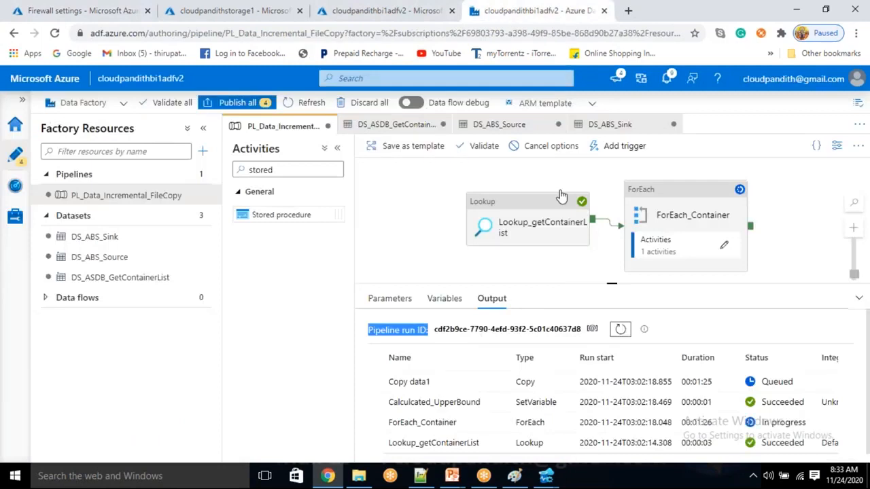
pyautogui.click(619, 331)
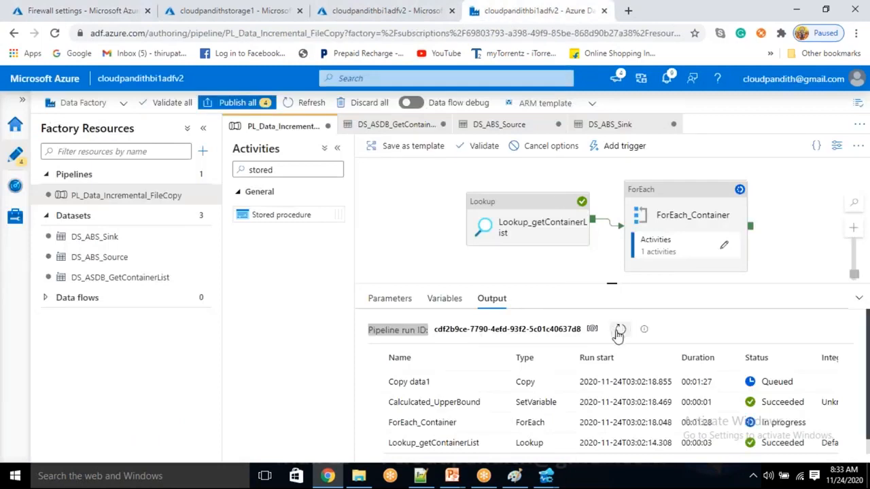
pyautogui.click(618, 332)
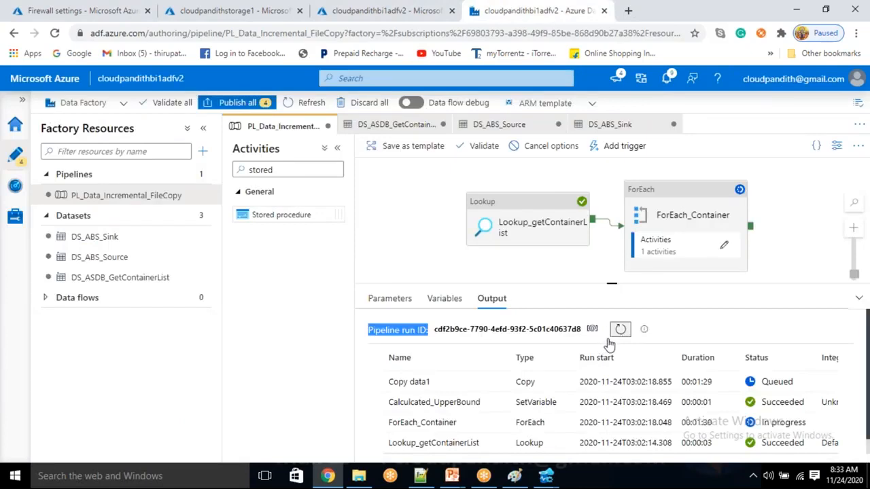
# Step: Refresh the run output until the first Copy data1 and Stored procedure1 both succeed
pyautogui.click(619, 331)
pyautogui.click(619, 333)
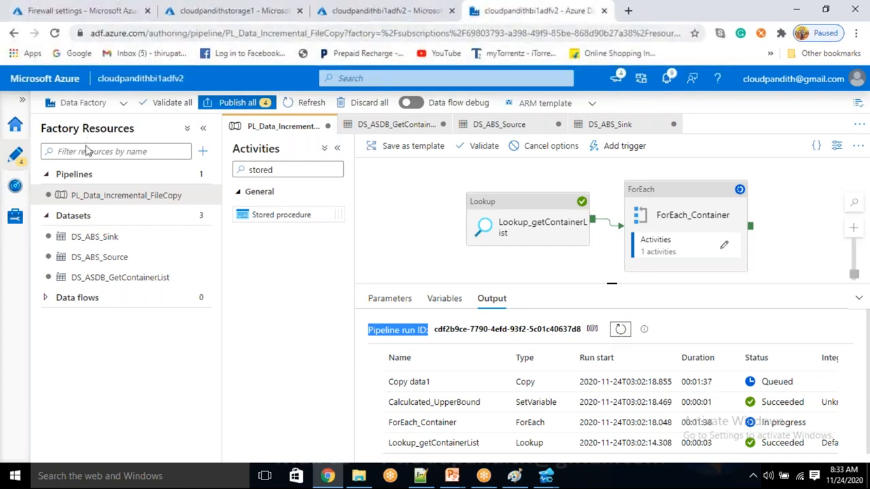
pyautogui.click(620, 331)
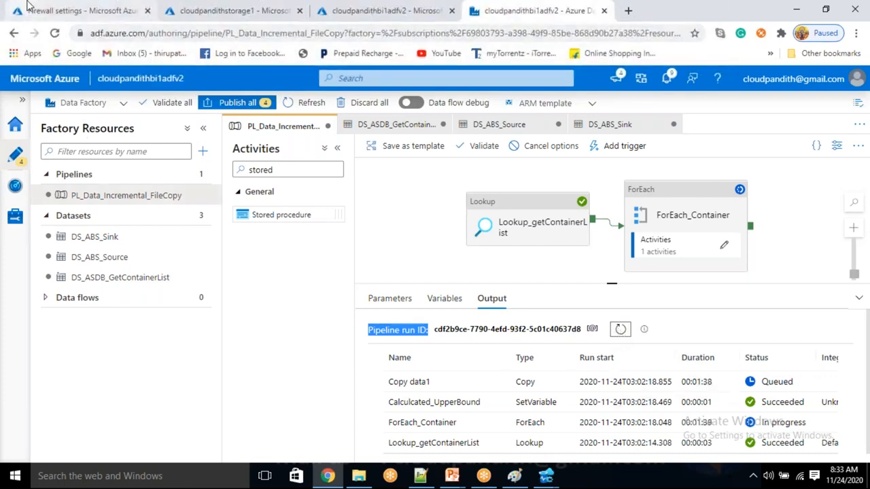
pyautogui.click(25, 8)
pyautogui.click(496, 8)
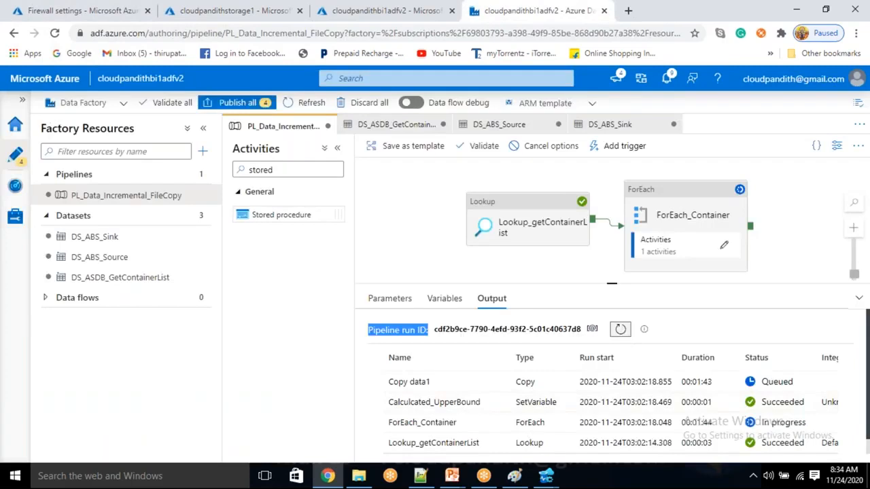
pyautogui.click(622, 330)
pyautogui.moveTo(794, 380); pyautogui.dragTo(769, 386)
pyautogui.click(620, 331)
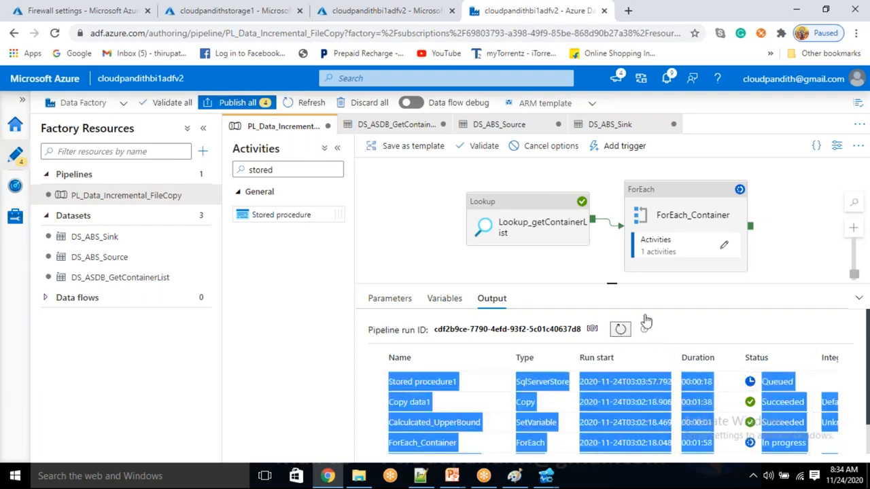
pyautogui.click(817, 239)
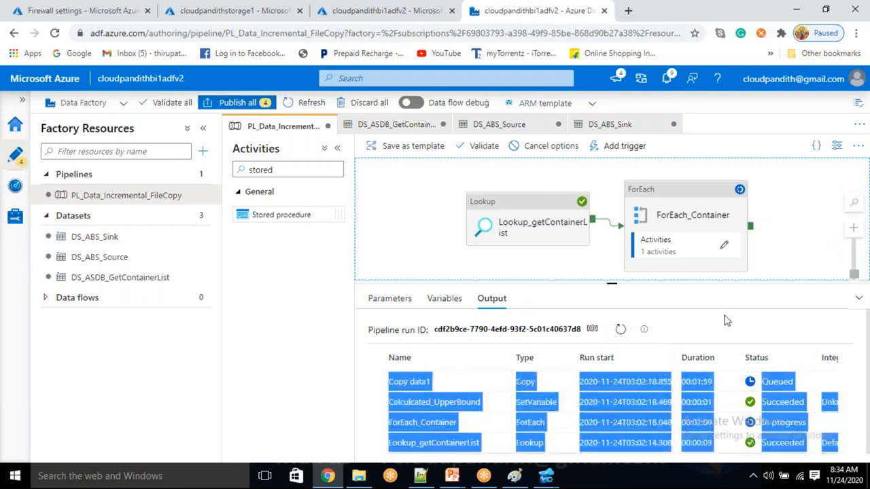
pyautogui.click(684, 338)
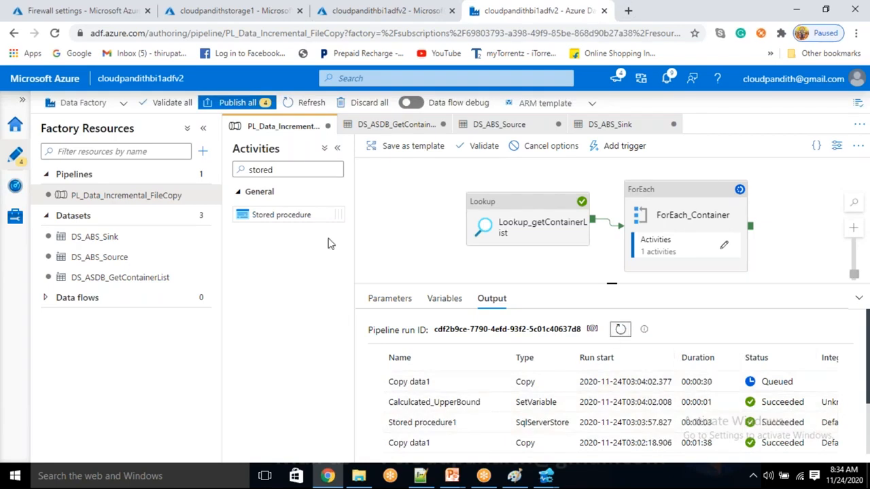
pyautogui.click(269, 11)
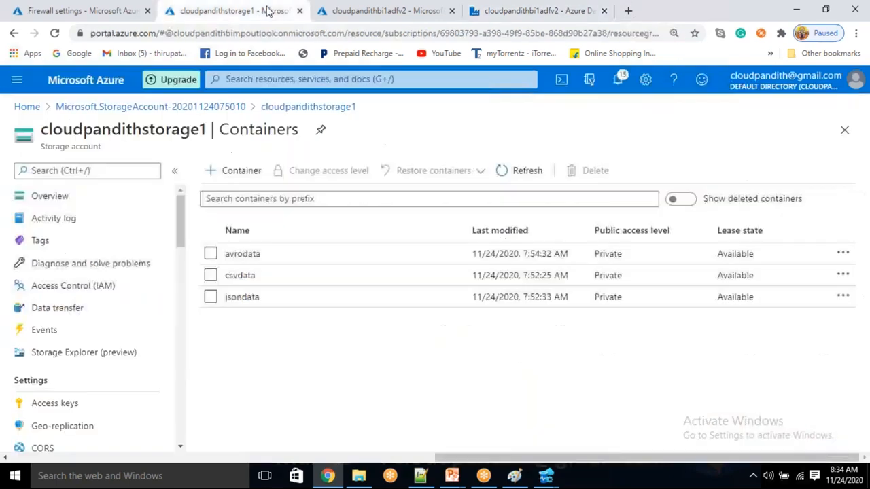
# Step: Check cust.csv (modified 7:53:09) in csvdata, then its copy in the new csvoutput container
pyautogui.click(521, 175)
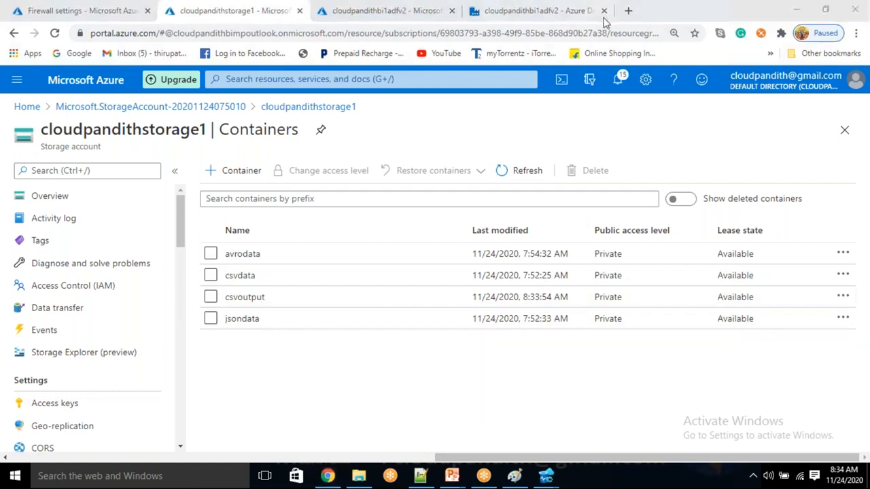
pyautogui.click(239, 278)
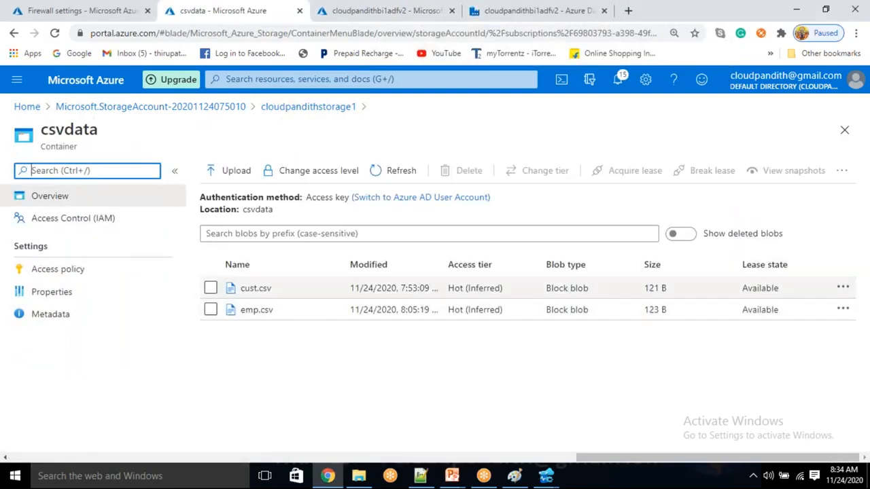
pyautogui.moveTo(393, 288); pyautogui.dragTo(437, 287)
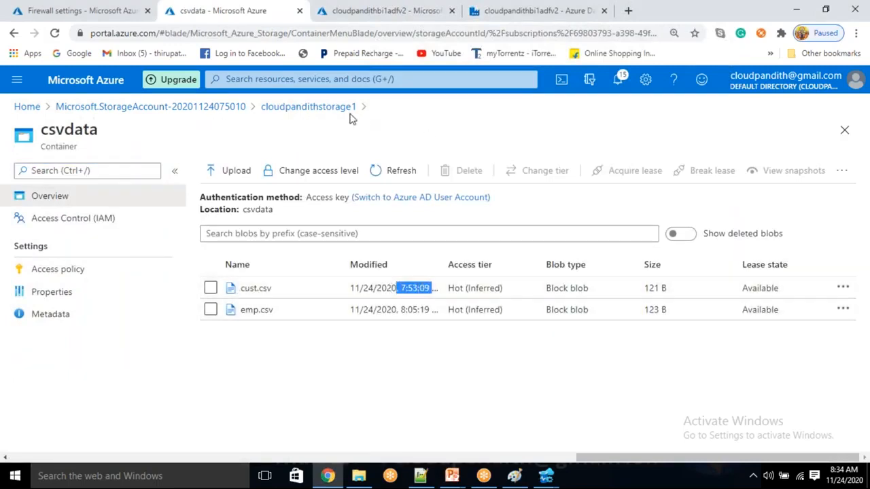
pyautogui.click(347, 107)
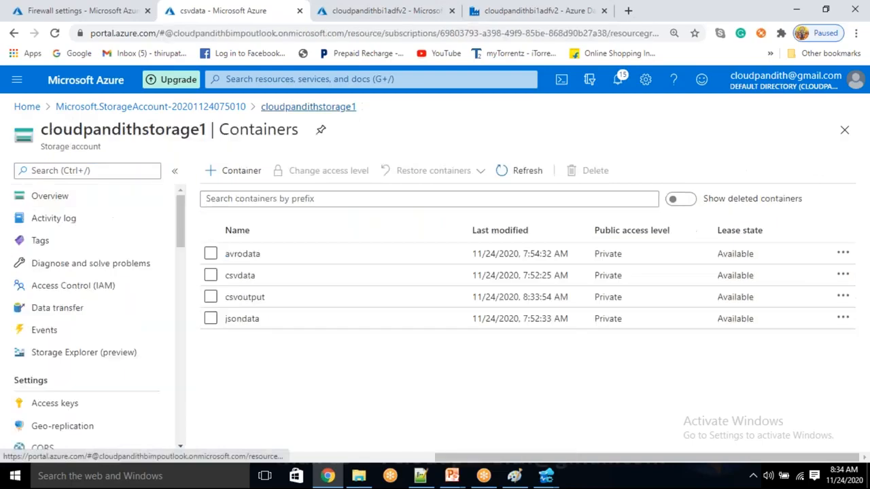
pyautogui.click(278, 304)
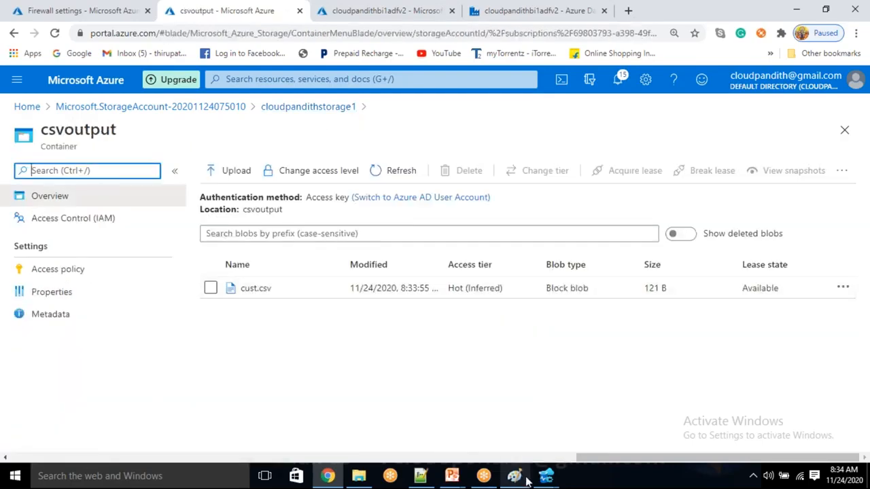
pyautogui.moveTo(545, 475)
pyautogui.click(639, 450)
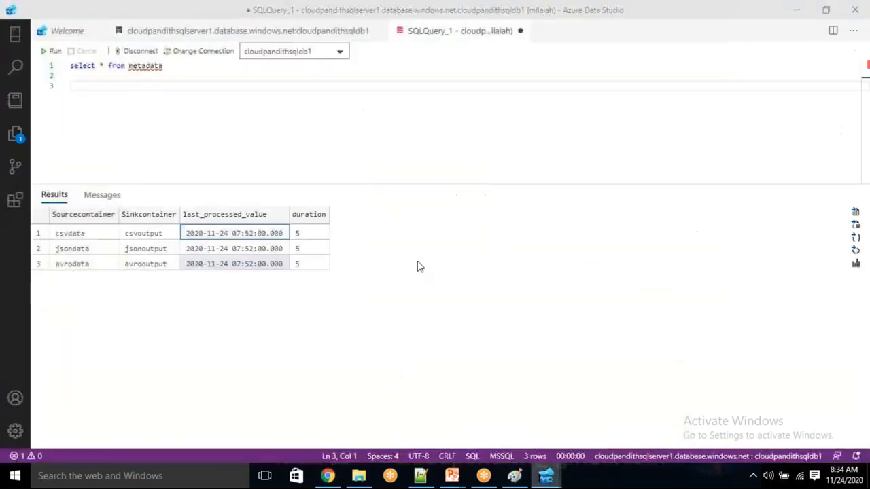
pyautogui.click(51, 51)
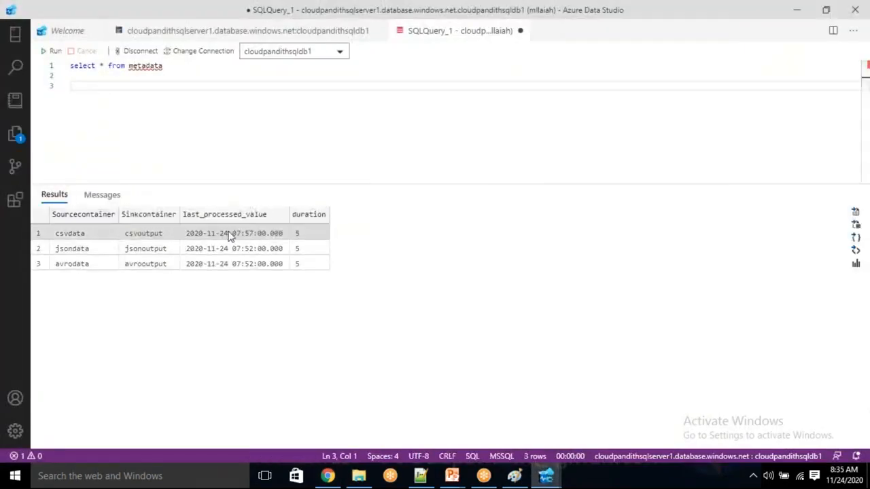
pyautogui.click(237, 232)
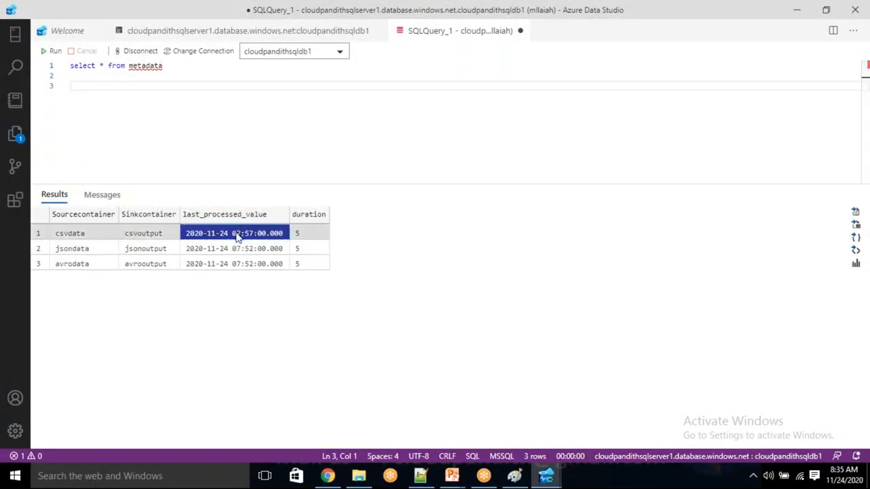
pyautogui.click(232, 250)
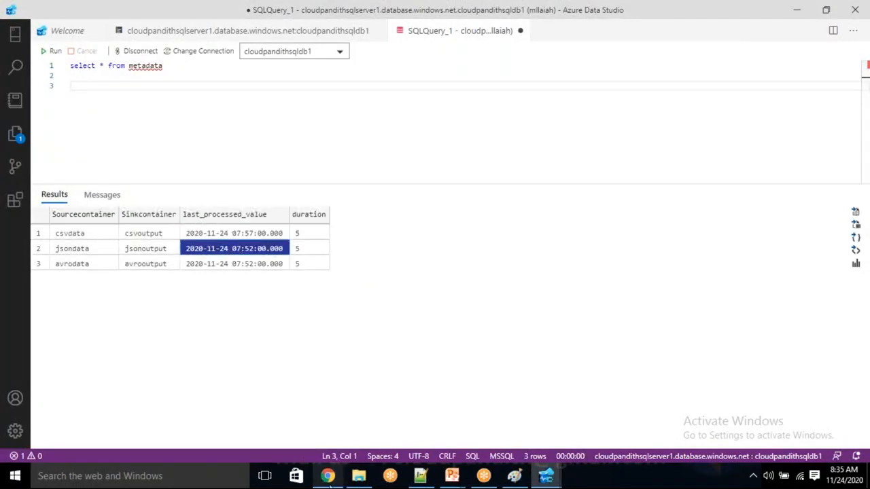
pyautogui.click(329, 476)
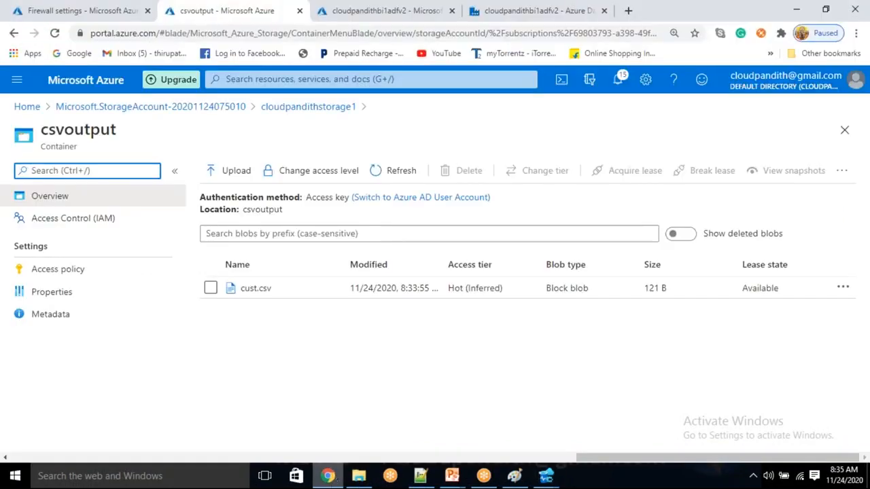
# Step: Refresh the debug run output and review Copy data1's input modified-time window for the second iteration
pyautogui.click(489, 8)
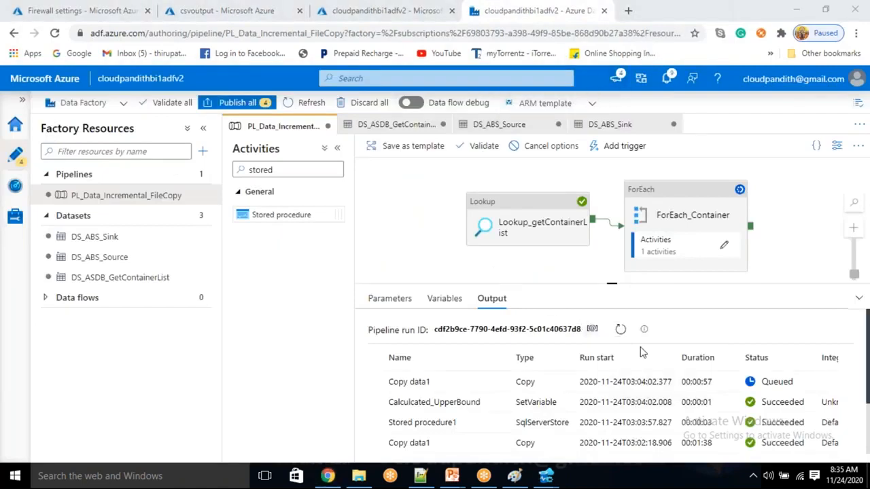
pyautogui.click(621, 330)
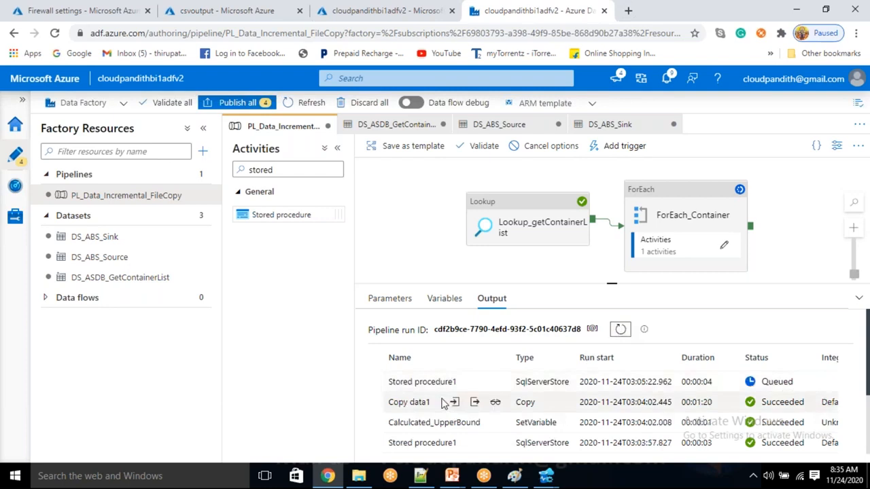
pyautogui.click(454, 403)
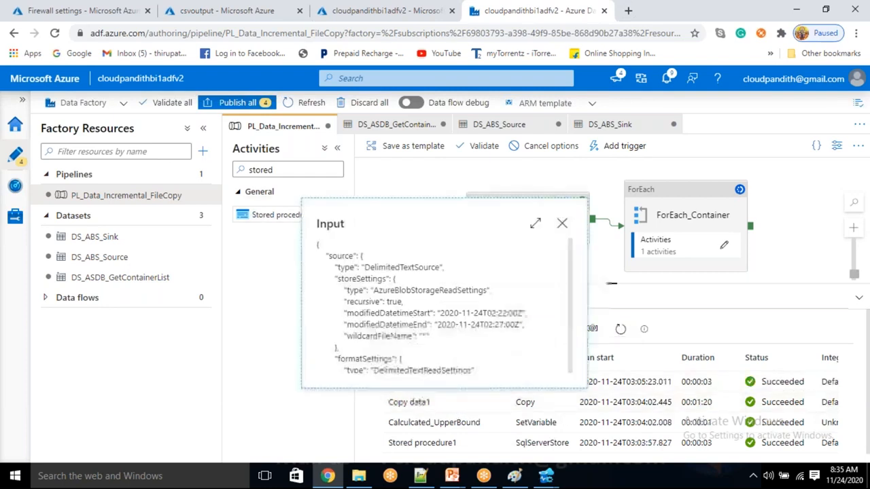
pyautogui.click(562, 224)
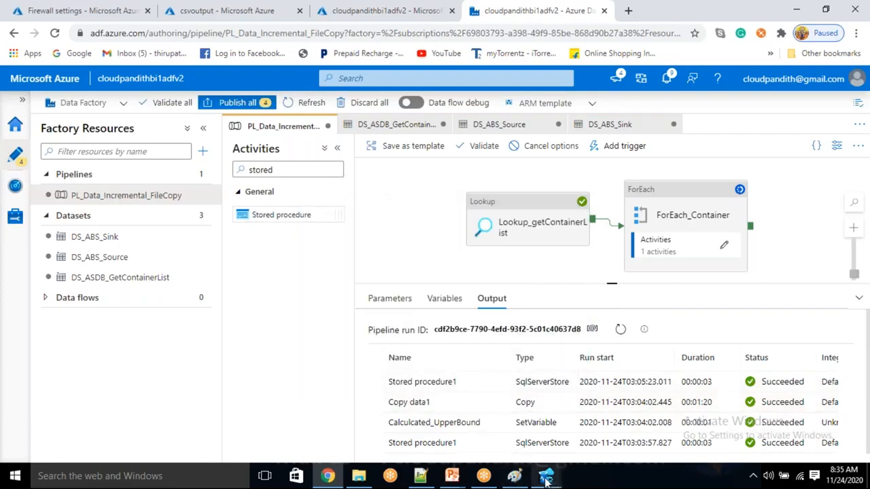
pyautogui.moveTo(328, 480)
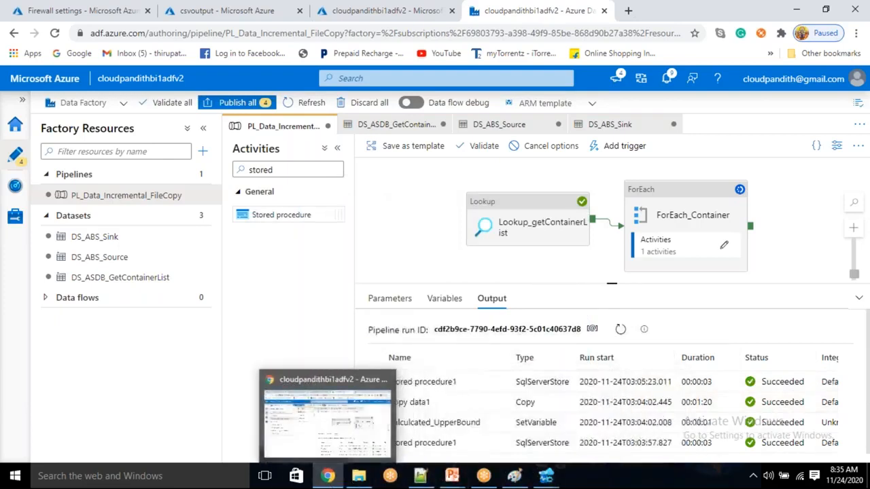
pyautogui.click(216, 9)
# Step: Refresh the containers and confirm jsonoutput now holds cpmultijson1.json (763 B)
pyautogui.click(310, 107)
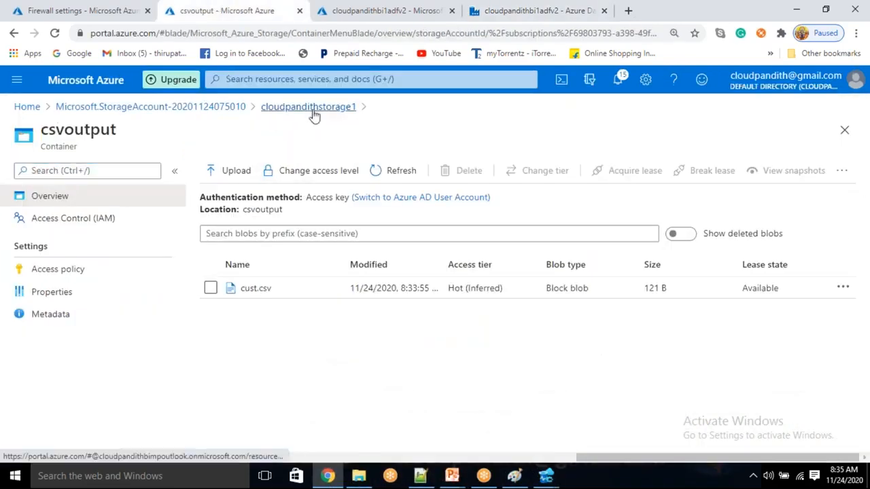
pyautogui.click(510, 171)
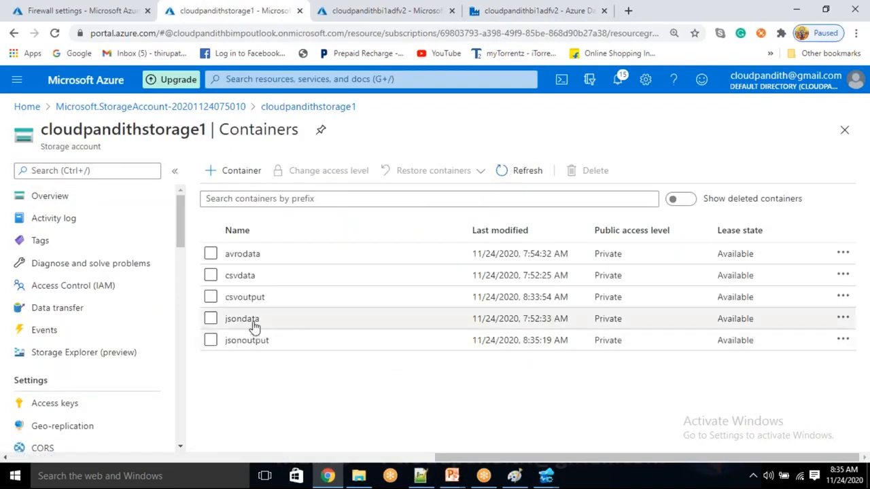
pyautogui.click(248, 340)
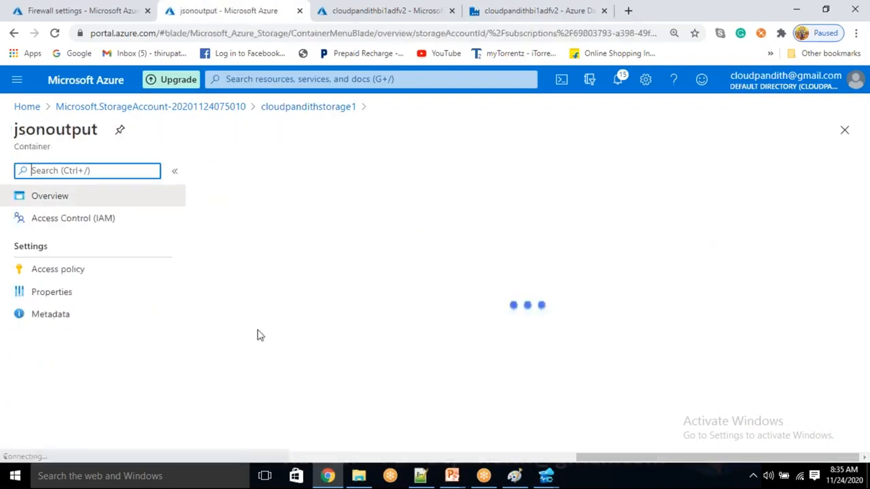
pyautogui.click(348, 334)
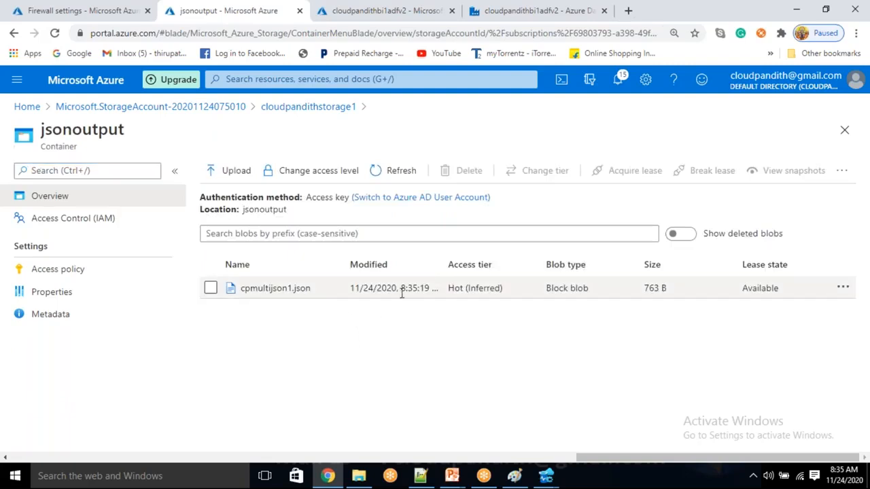
pyautogui.moveTo(257, 291); pyautogui.dragTo(288, 292)
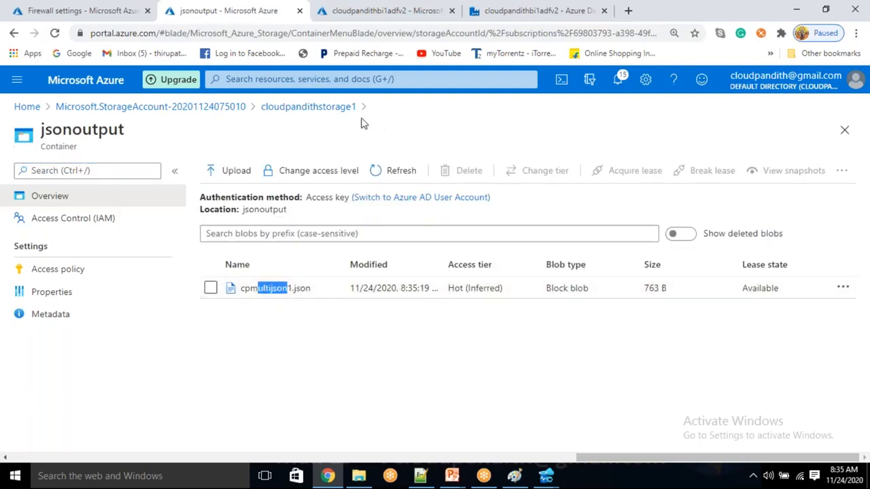
pyautogui.click(333, 109)
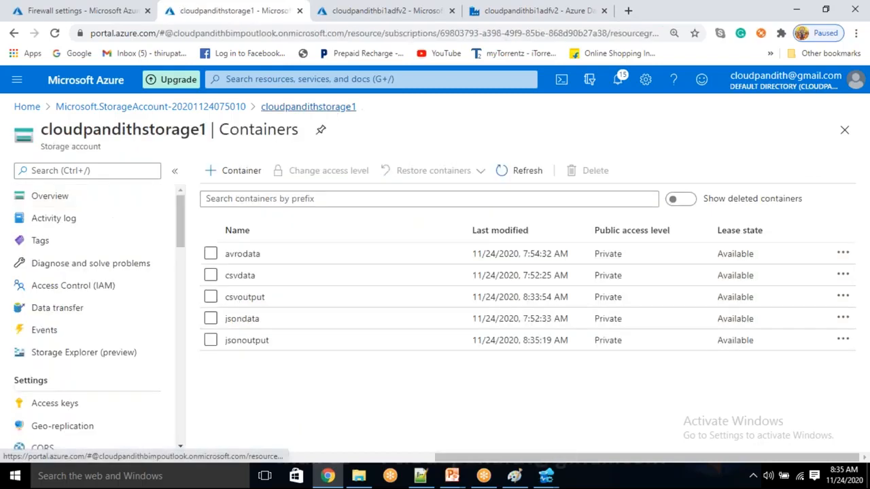
# Step: Compare with jsondata's cpmultijson1.json modified time 7:53:27, then recheck jsonoutput
pyautogui.click(245, 320)
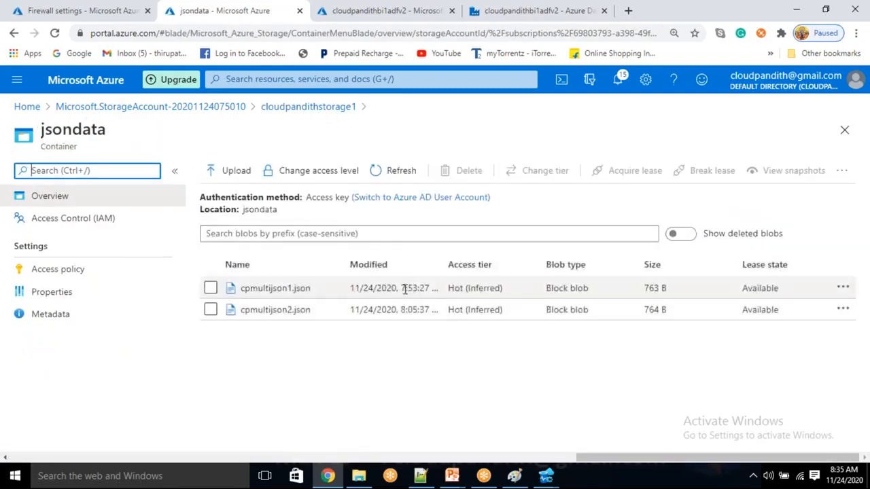
pyautogui.moveTo(405, 288); pyautogui.dragTo(428, 286)
pyautogui.click(413, 373)
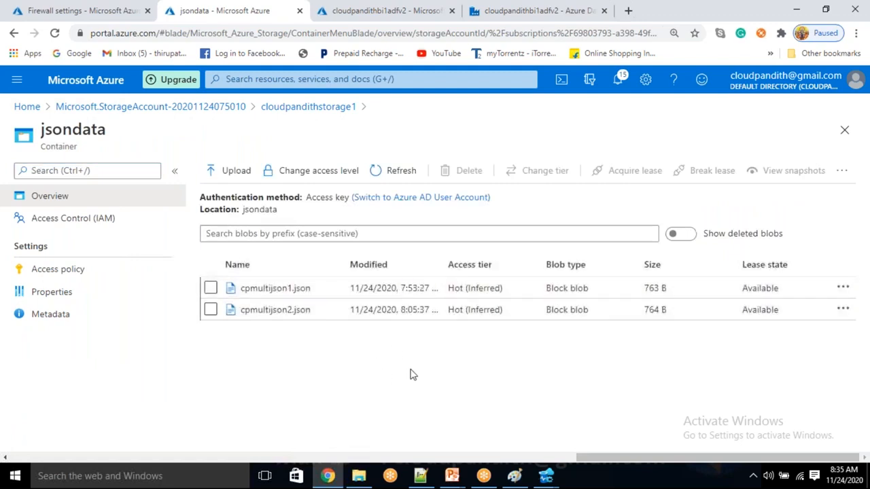
pyautogui.moveTo(401, 288); pyautogui.dragTo(431, 288)
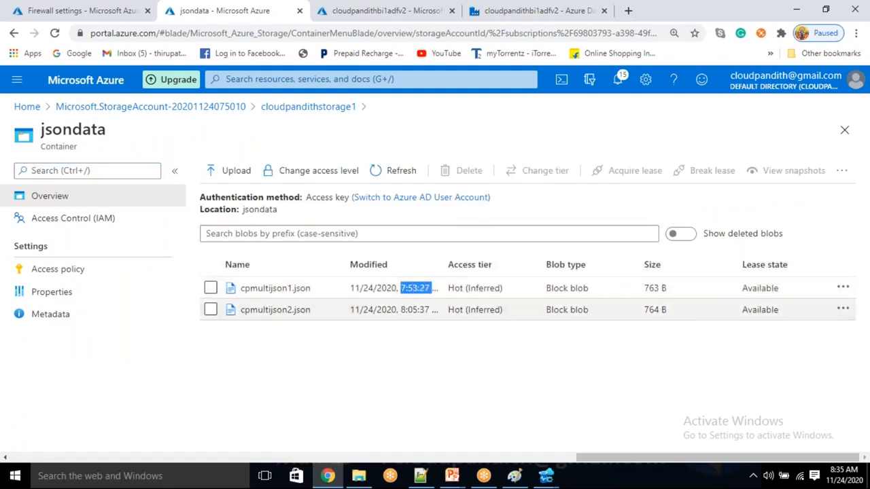
pyautogui.click(326, 107)
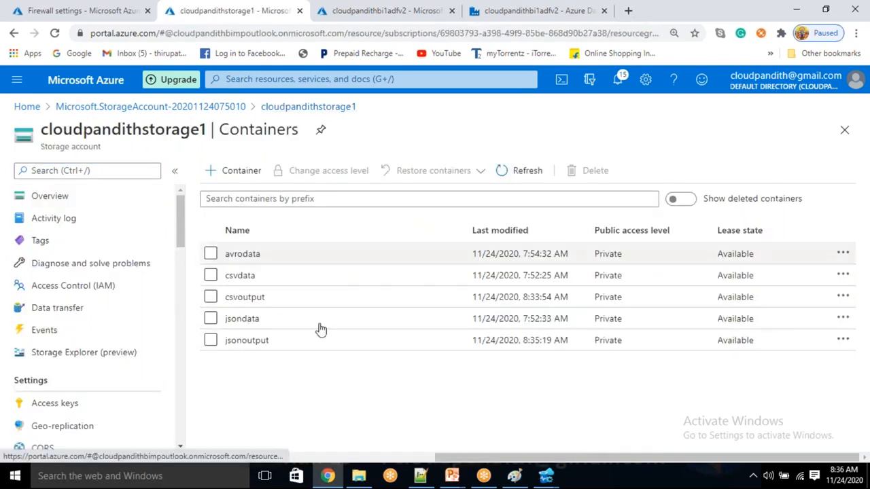
pyautogui.click(303, 346)
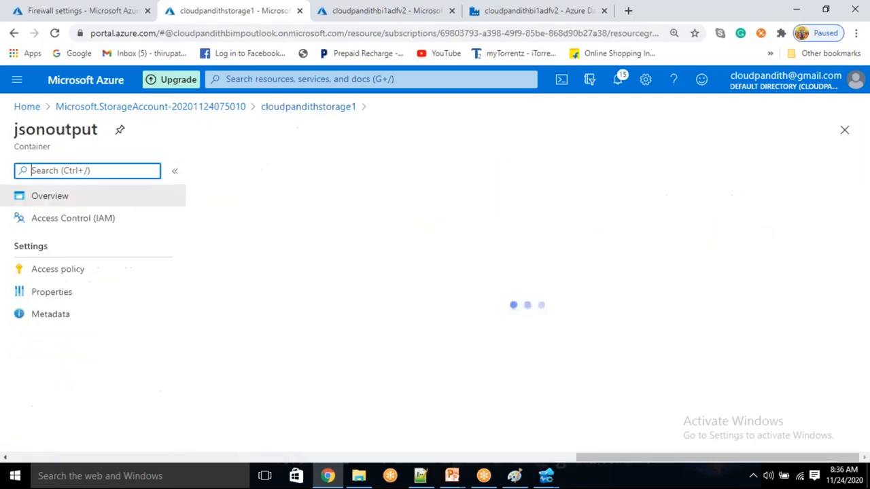
pyautogui.click(333, 107)
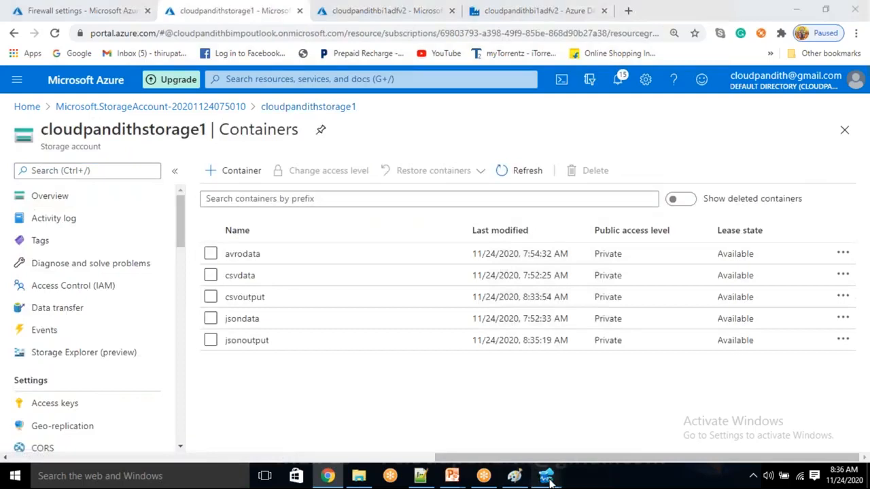
pyautogui.moveTo(546, 476)
pyautogui.click(595, 416)
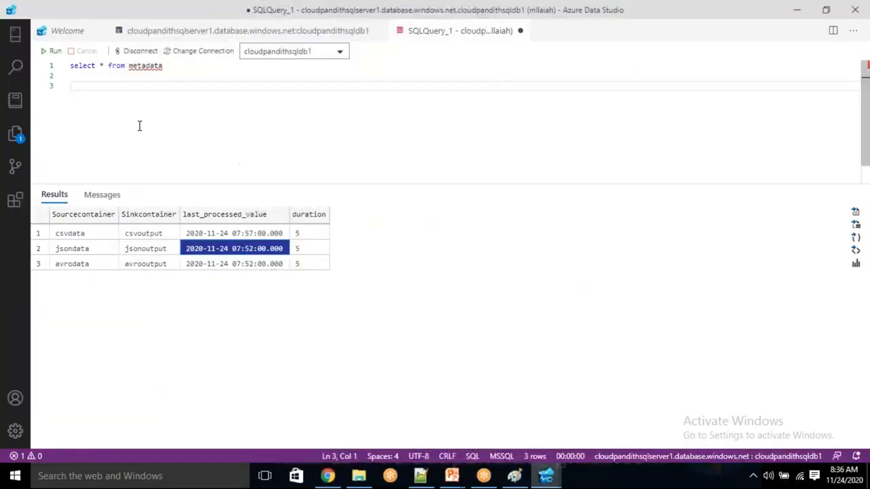
pyautogui.click(54, 51)
pyautogui.click(243, 249)
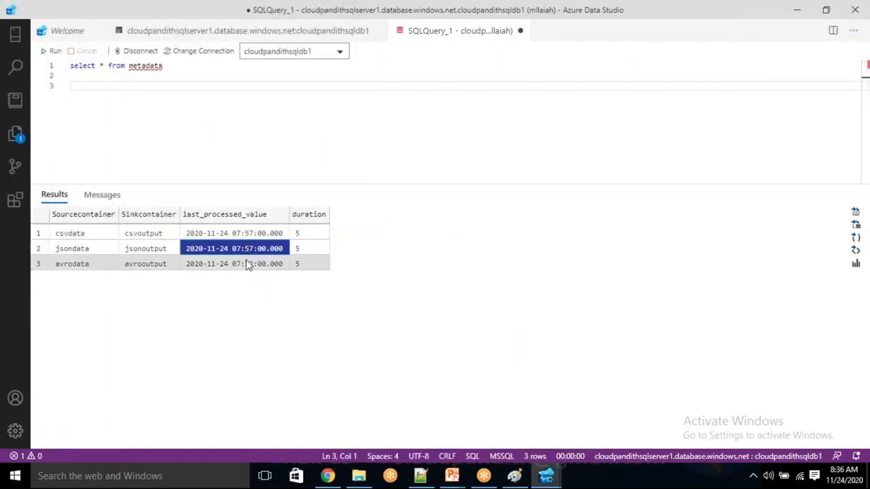
pyautogui.click(246, 264)
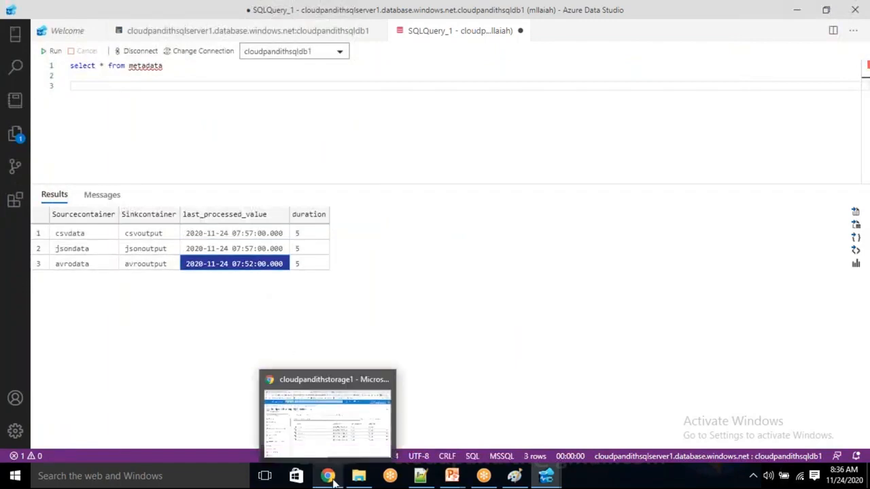
pyautogui.click(329, 478)
pyautogui.click(528, 8)
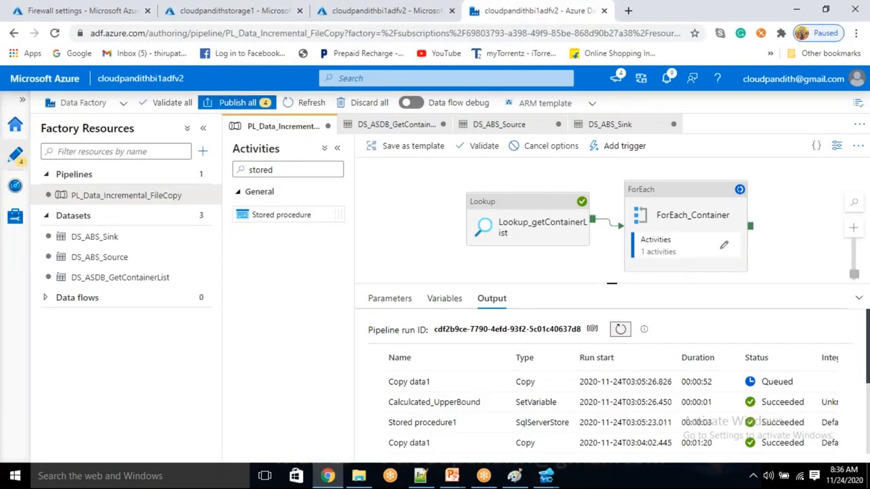
# Step: Refresh the debug output; the avrodata iteration's Copy data1 is still Queued at 00:00:59
pyautogui.doubleClick(620, 329)
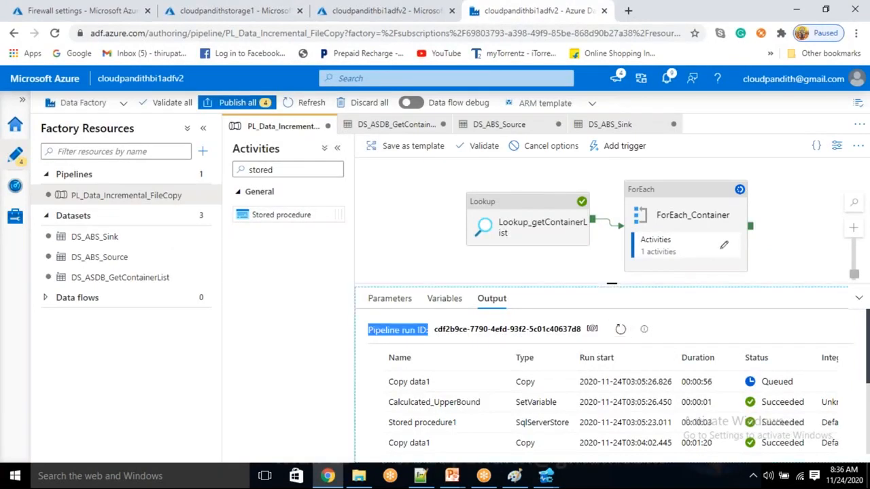
pyautogui.click(623, 332)
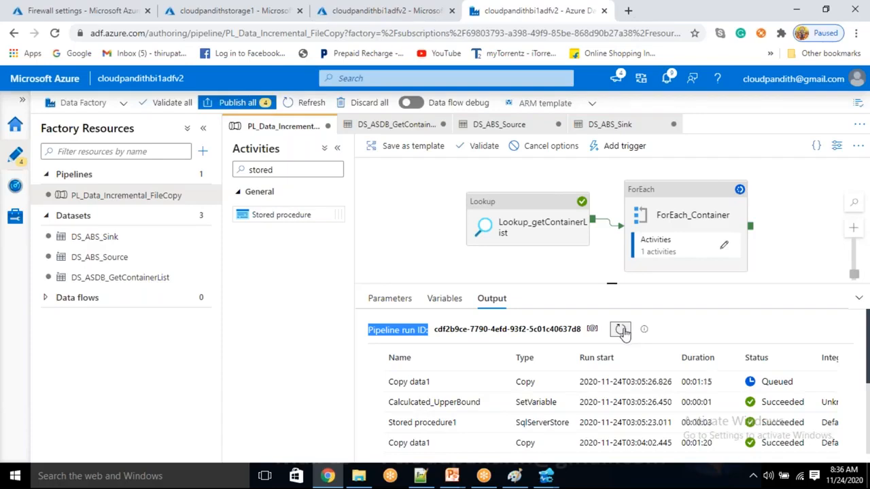
# Step: Refresh the debug output until Copy data1 succeeds and Stored procedure1 is queued
pyautogui.click(623, 330)
pyautogui.click(622, 331)
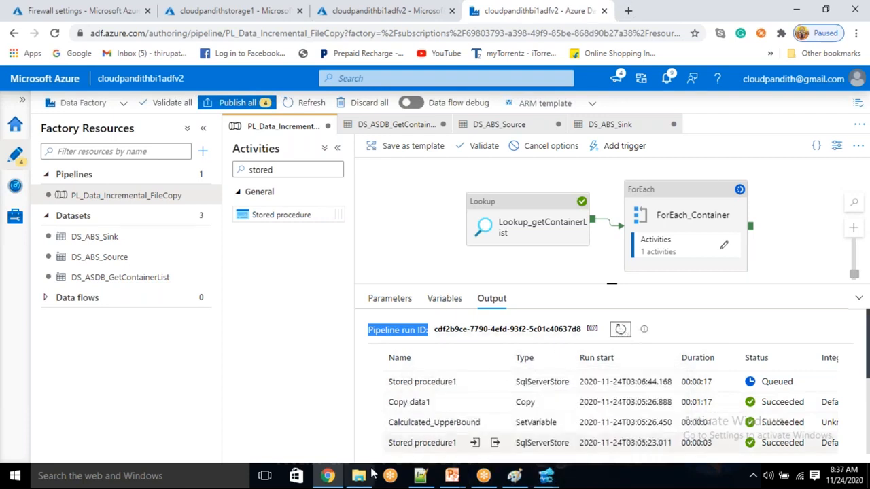
# Step: Reload the storage account's containers and open the new avrooutput container holding cpavro1.avro
pyautogui.click(231, 10)
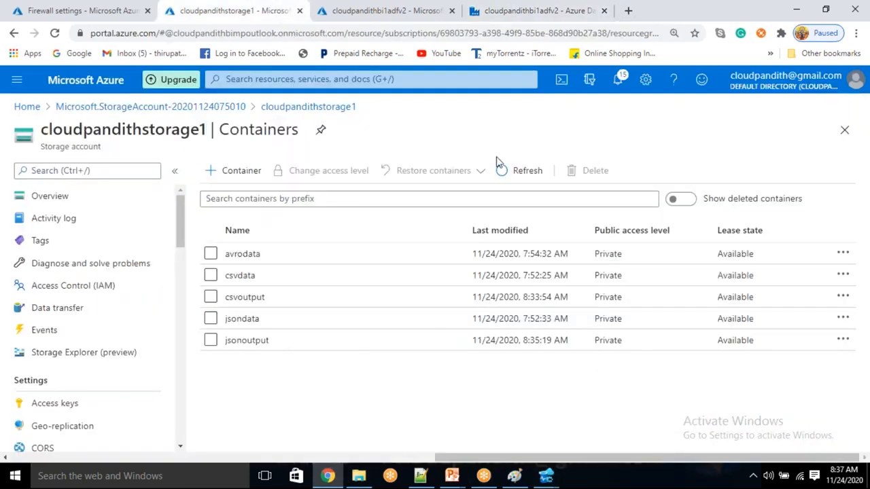
pyautogui.click(526, 170)
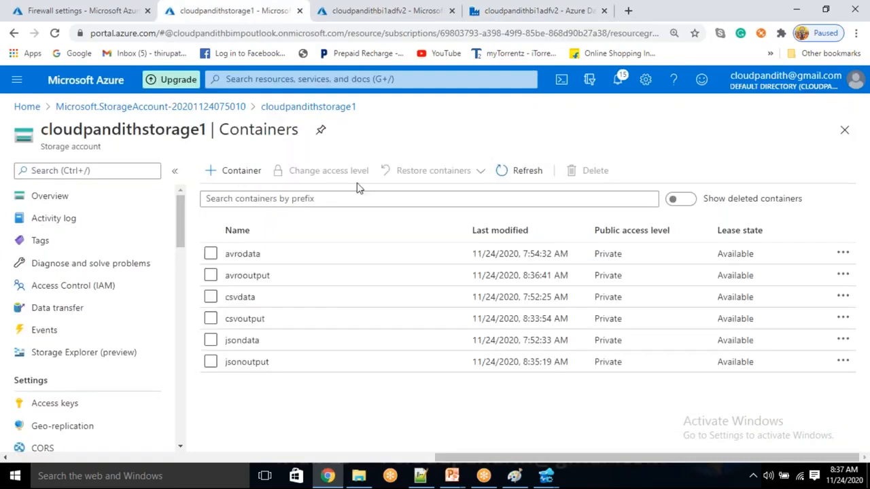
pyautogui.click(248, 276)
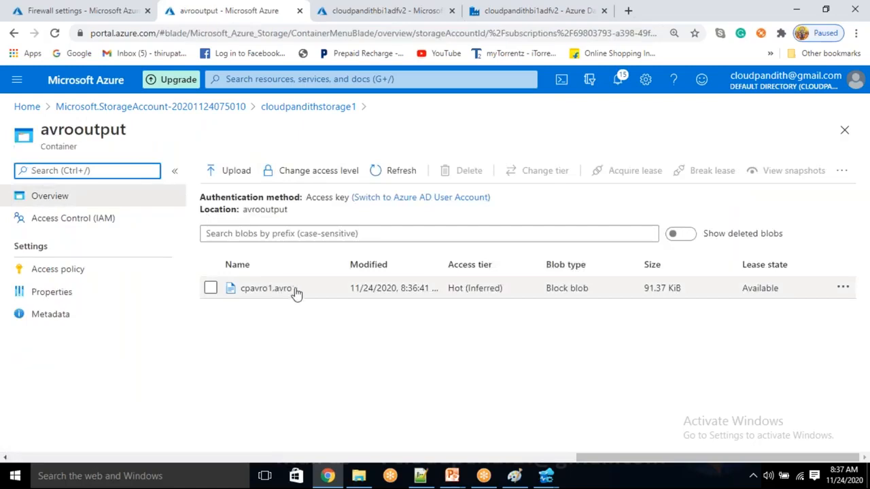
pyautogui.click(549, 478)
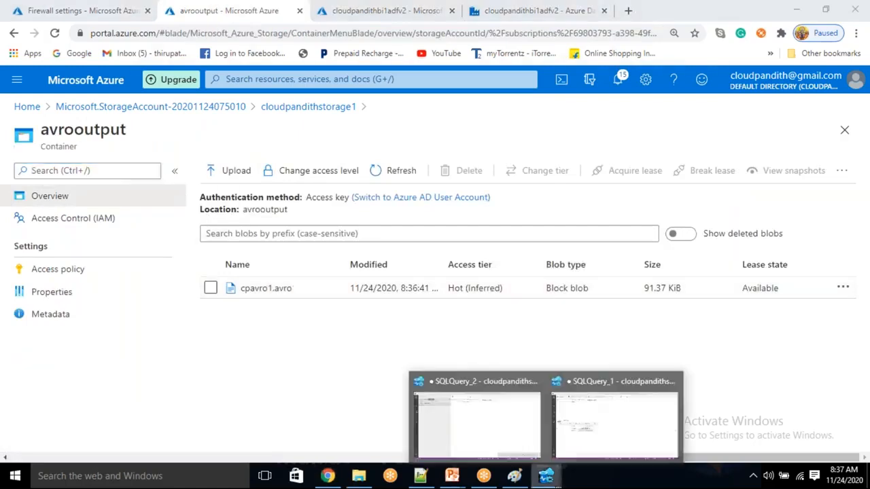
# Step: Rerun select * from metadata in SQLQuery_1 and select the last_processed_value cells
pyautogui.click(587, 416)
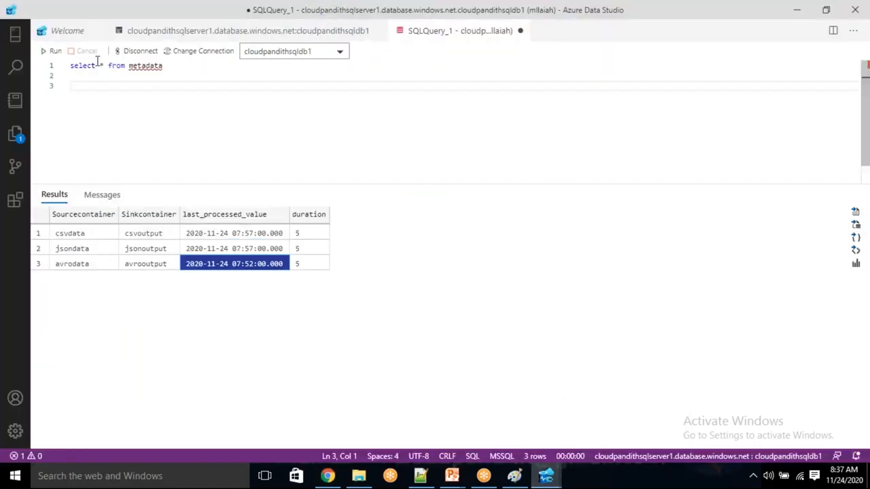
pyautogui.click(53, 51)
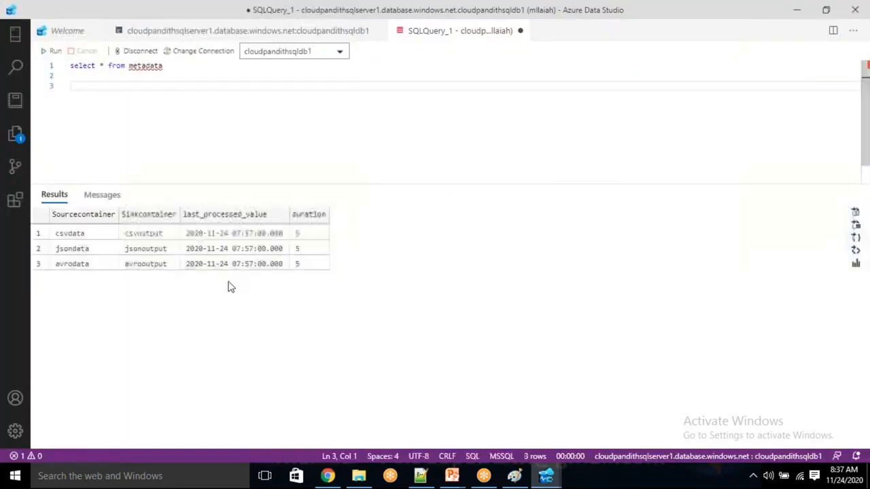
pyautogui.click(244, 262)
pyautogui.click(243, 247)
pyautogui.moveTo(242, 234); pyautogui.dragTo(238, 254)
pyautogui.click(238, 265)
pyautogui.click(237, 233)
pyautogui.click(236, 249)
pyautogui.click(235, 264)
pyautogui.click(231, 248)
pyautogui.click(229, 264)
pyautogui.click(223, 247)
pyautogui.click(224, 236)
pyautogui.click(224, 250)
pyautogui.click(228, 265)
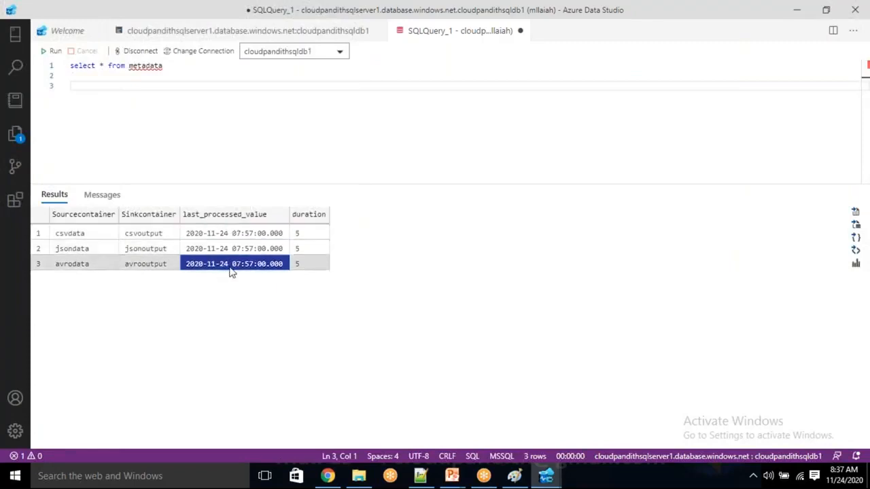
pyautogui.click(457, 311)
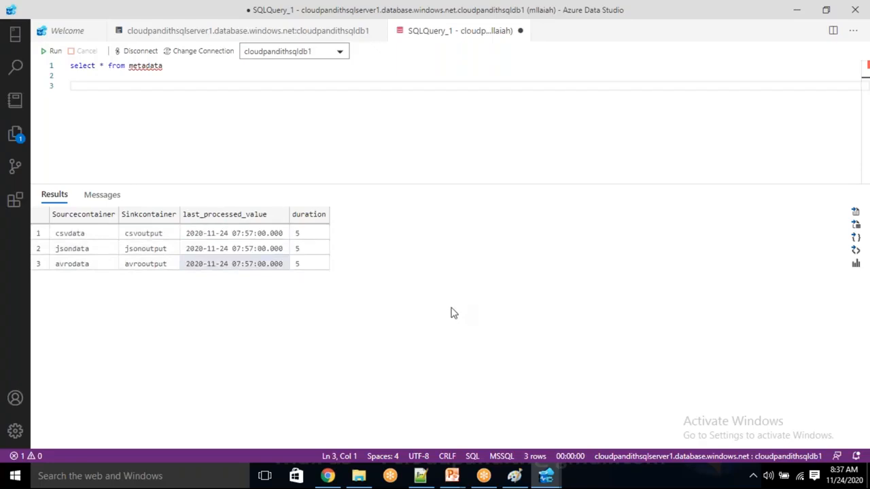
pyautogui.click(182, 75)
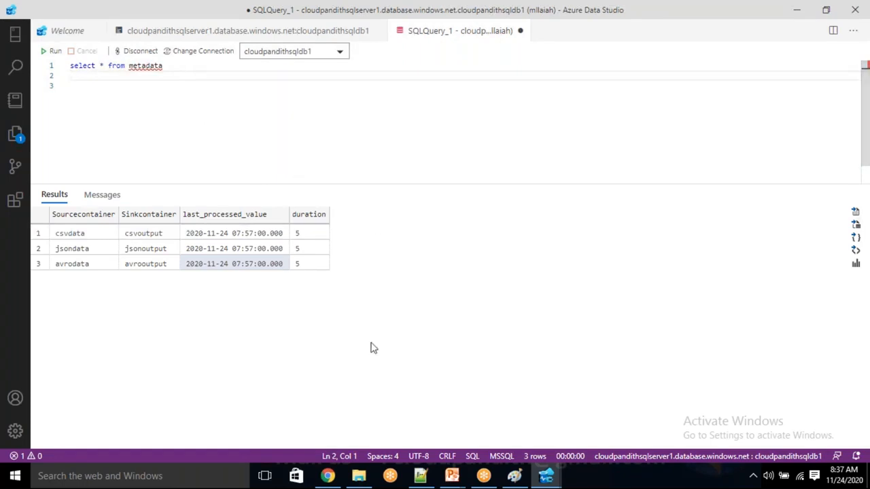
pyautogui.click(252, 264)
pyautogui.press('Up')
pyautogui.press('Up')
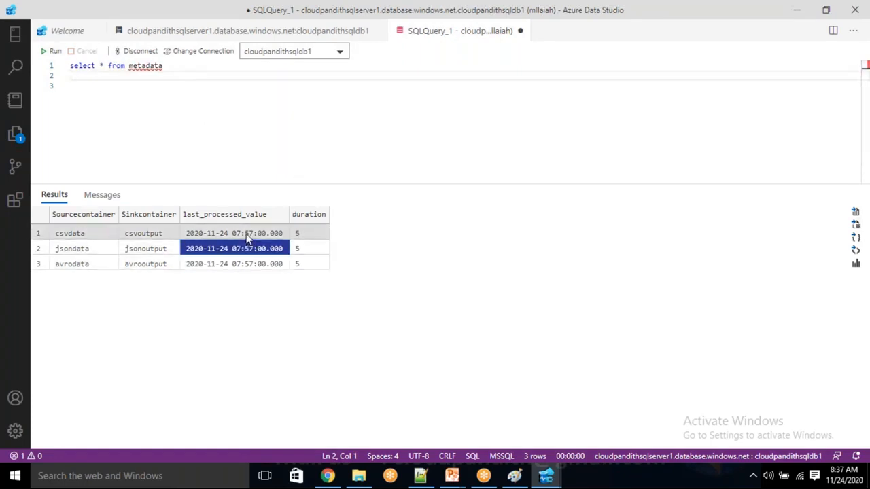
pyautogui.click(323, 478)
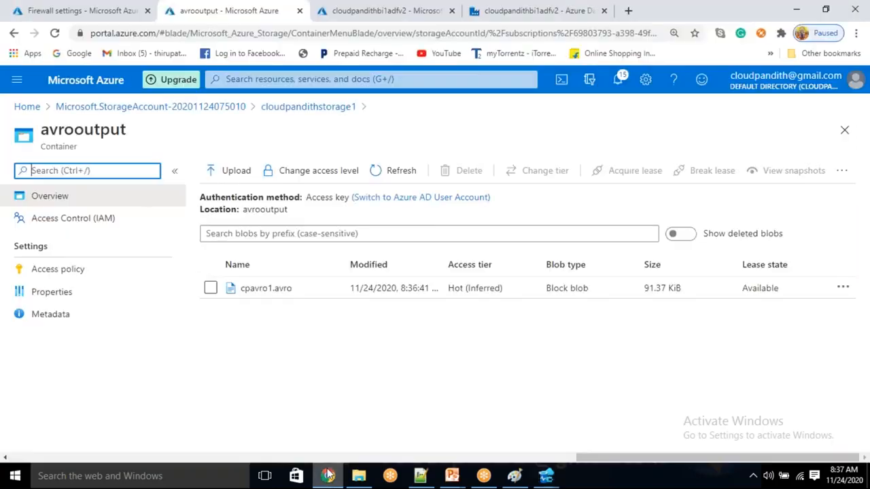
# Step: Browse the avrodata, csvdata and jsondata containers' source files, noting cpavro2.avro's modified time
pyautogui.click(333, 110)
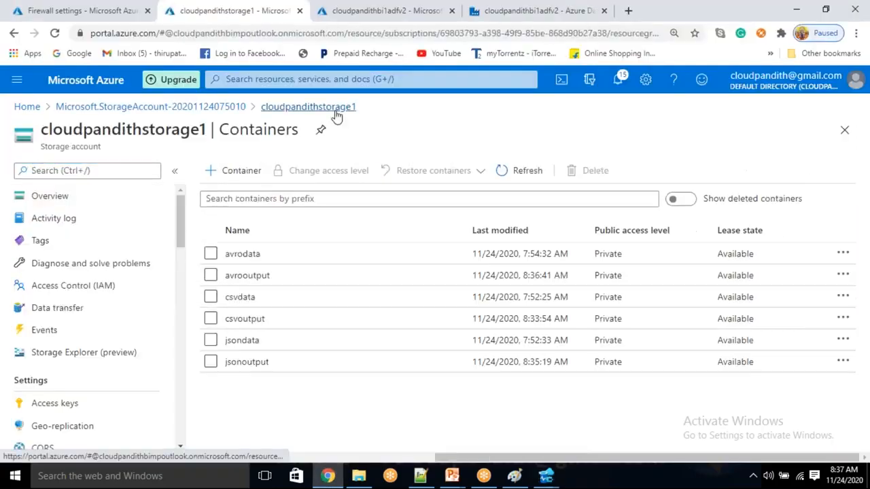
pyautogui.click(258, 255)
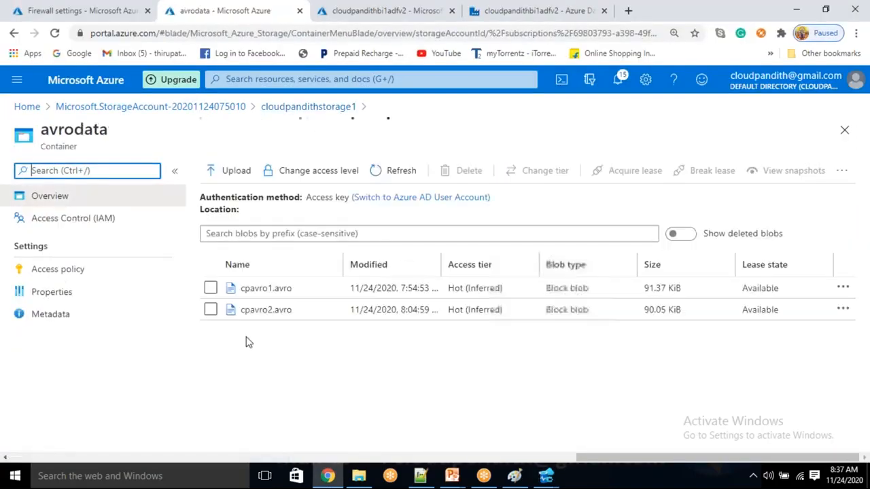
pyautogui.doubleClick(408, 310)
pyautogui.click(329, 110)
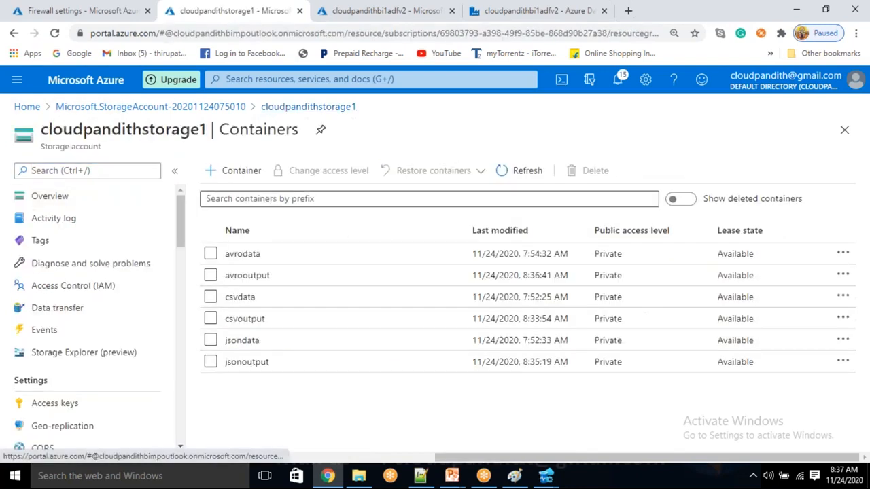
pyautogui.click(262, 301)
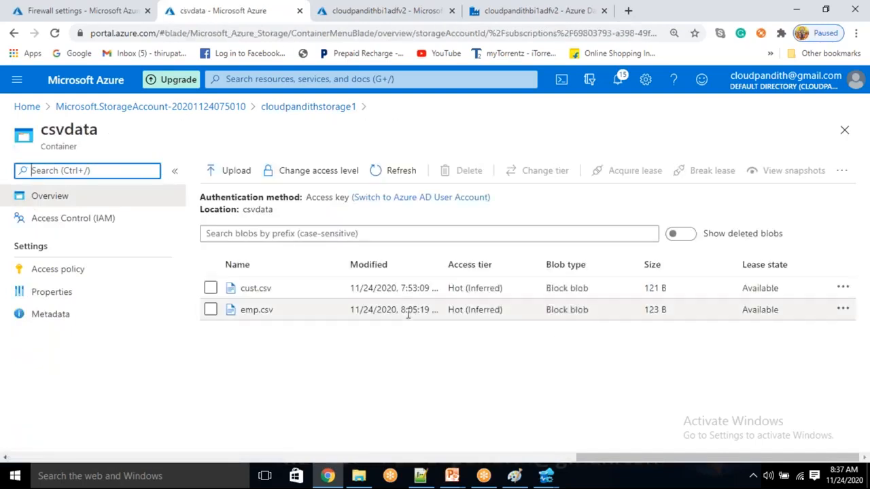
pyautogui.click(301, 111)
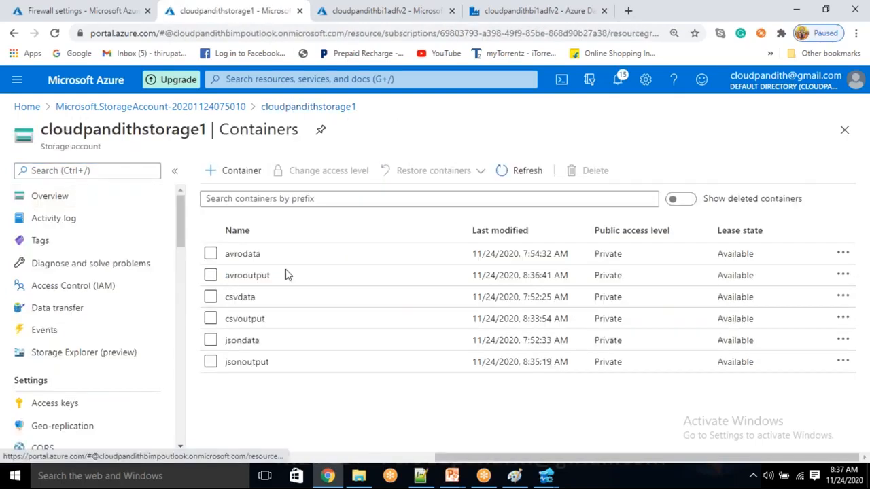
pyautogui.click(265, 344)
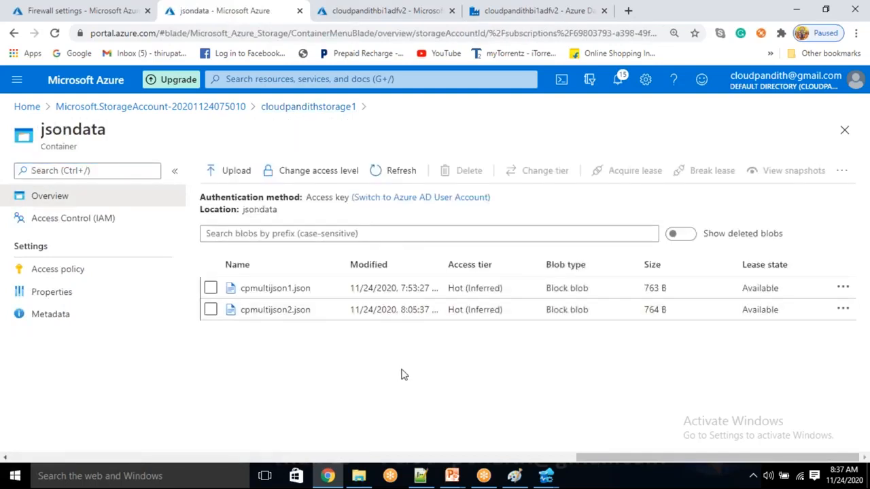
pyautogui.click(333, 109)
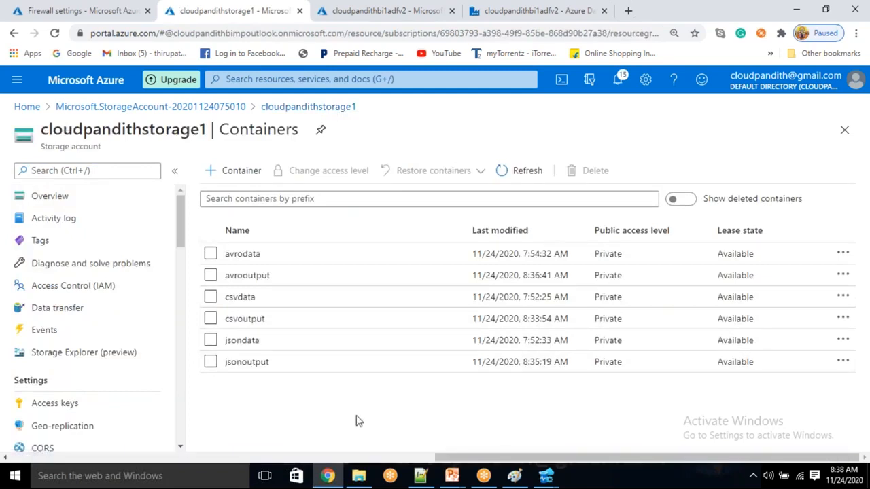
pyautogui.click(517, 10)
# Step: Uncheck Sequential in ForEach_Container's settings, leaving the batch count empty
pyautogui.click(659, 224)
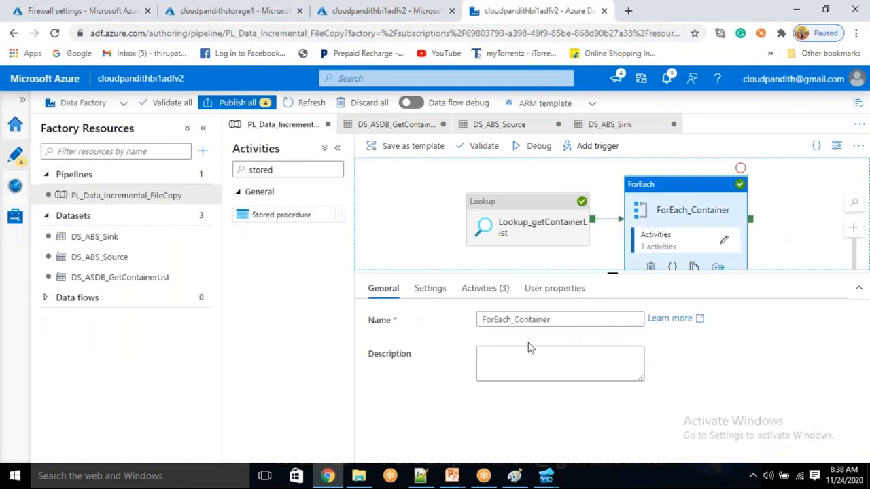
pyautogui.click(431, 288)
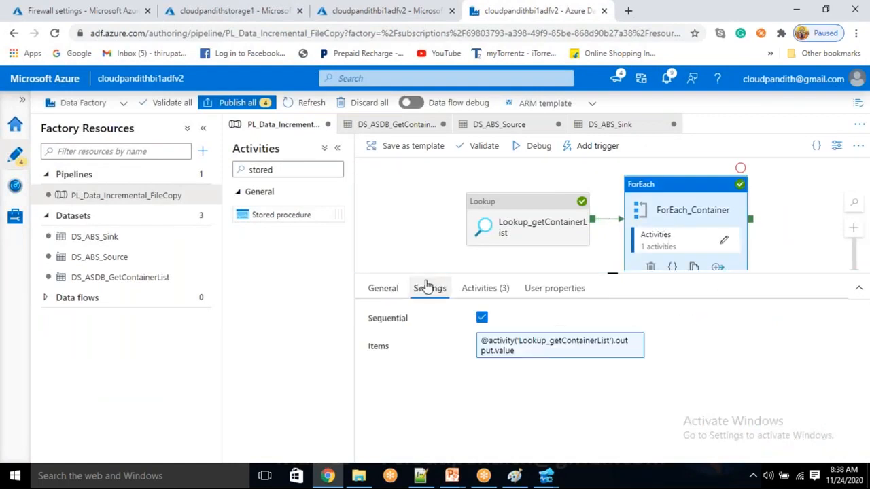
pyautogui.click(482, 318)
pyautogui.click(491, 339)
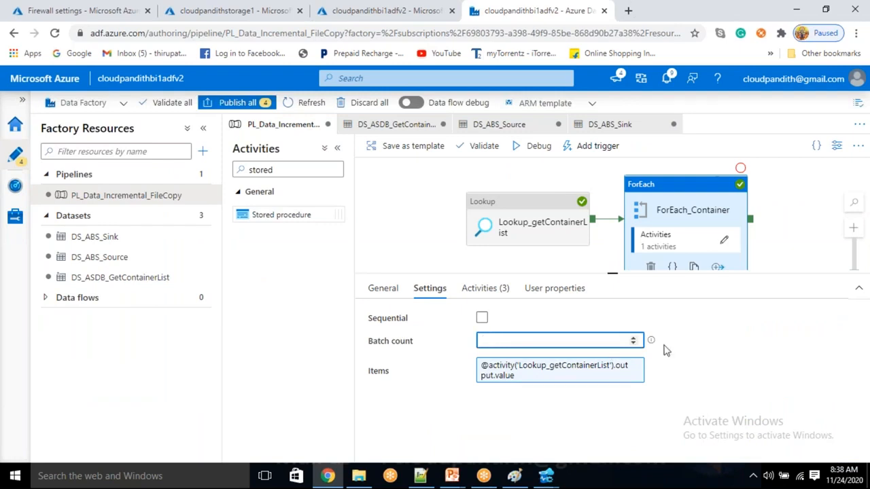
pyautogui.hotkey('shift', 'Tab')
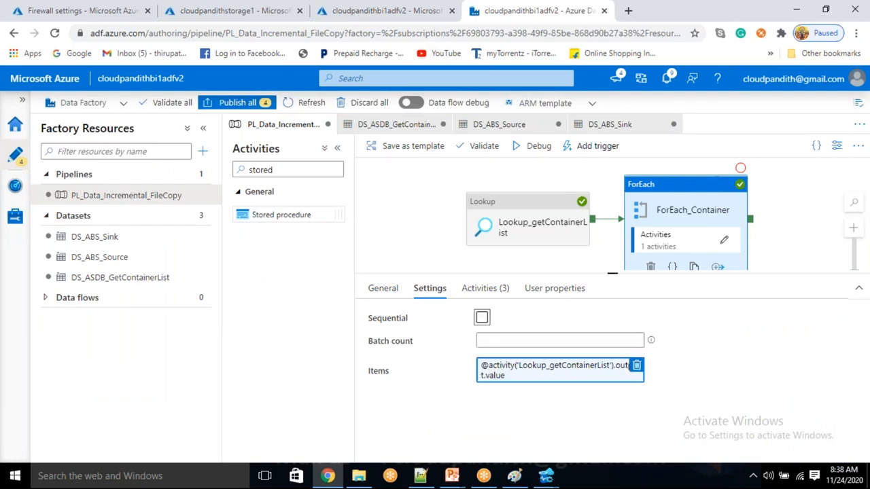
# Step: Start a debug run: Lookup succeeds, ForEach_Container in progress, three Copy data1 activities queued
pyautogui.click(539, 155)
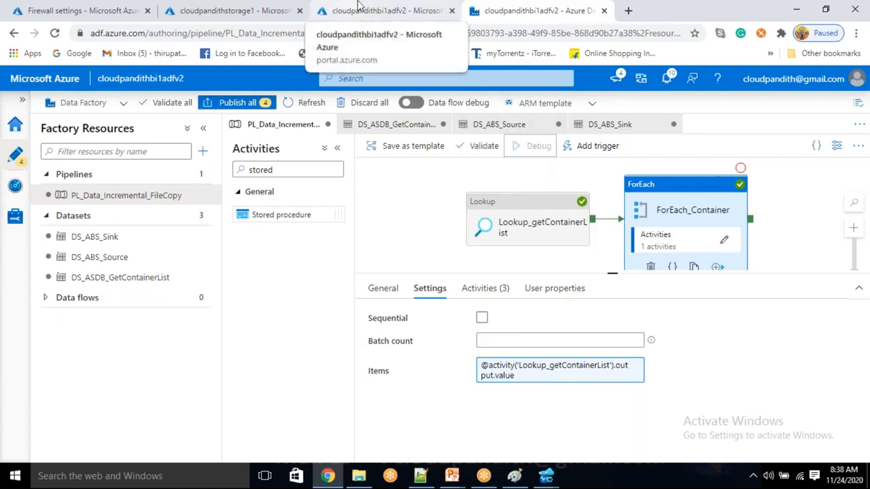
pyautogui.click(760, 208)
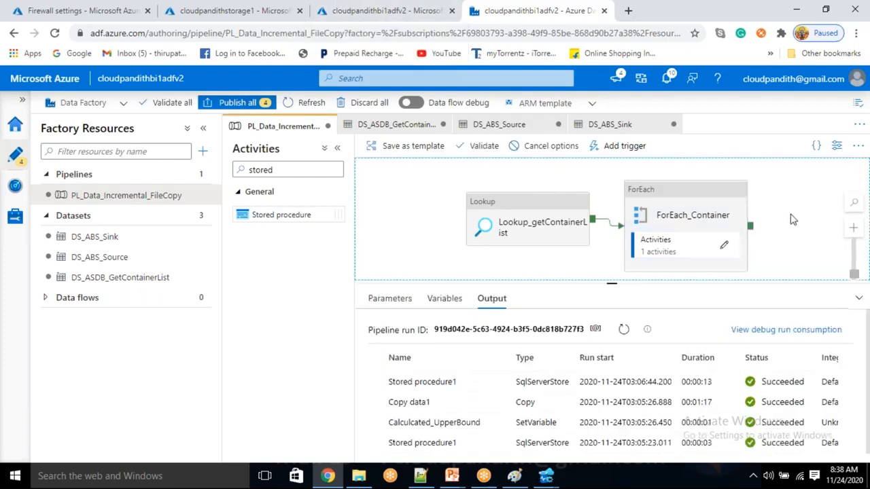
pyautogui.click(624, 330)
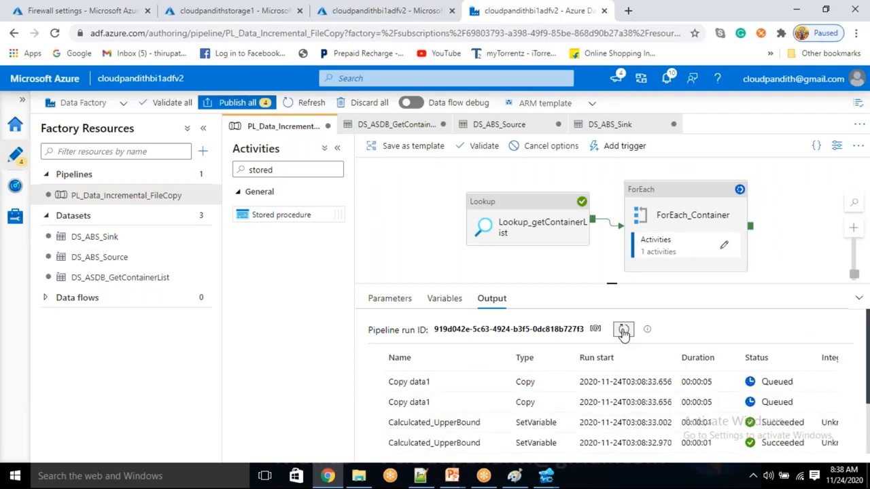
pyautogui.click(548, 480)
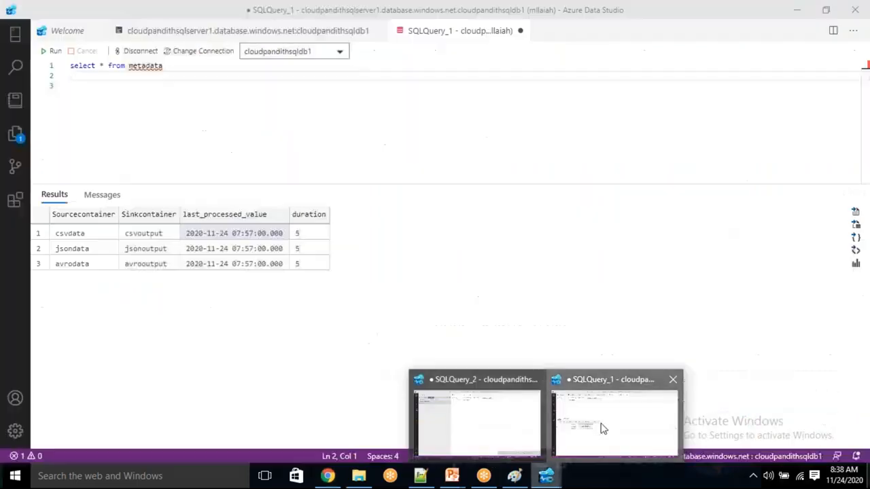
pyautogui.click(603, 428)
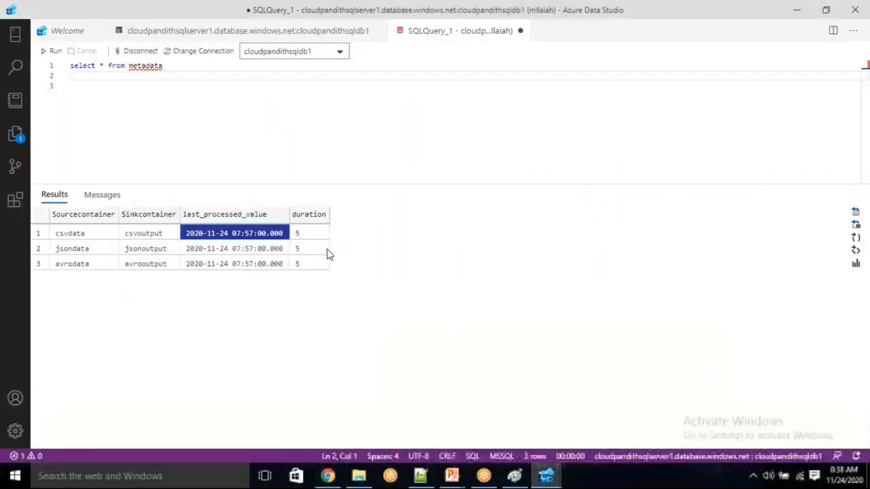
pyautogui.click(264, 253)
pyautogui.click(252, 265)
pyautogui.click(248, 251)
pyautogui.click(245, 235)
pyautogui.click(241, 264)
pyautogui.click(242, 249)
pyautogui.click(242, 234)
pyautogui.click(241, 250)
pyautogui.click(241, 264)
pyautogui.moveTo(328, 476)
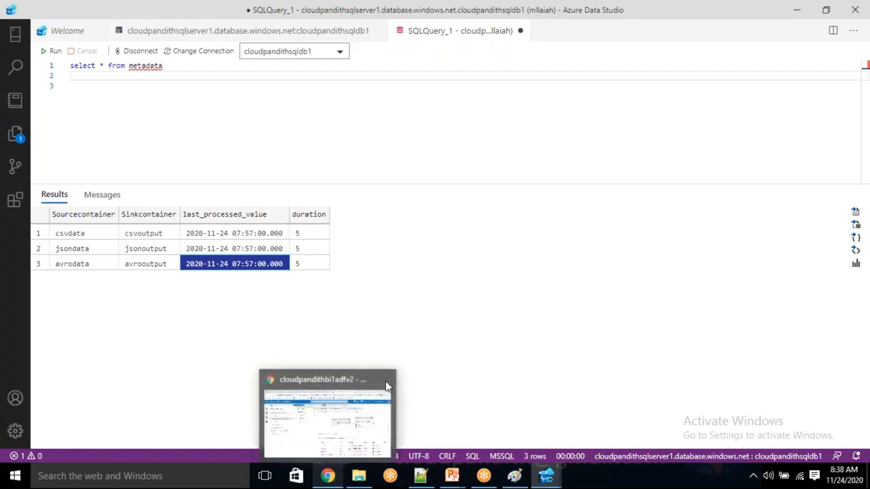
pyautogui.click(487, 376)
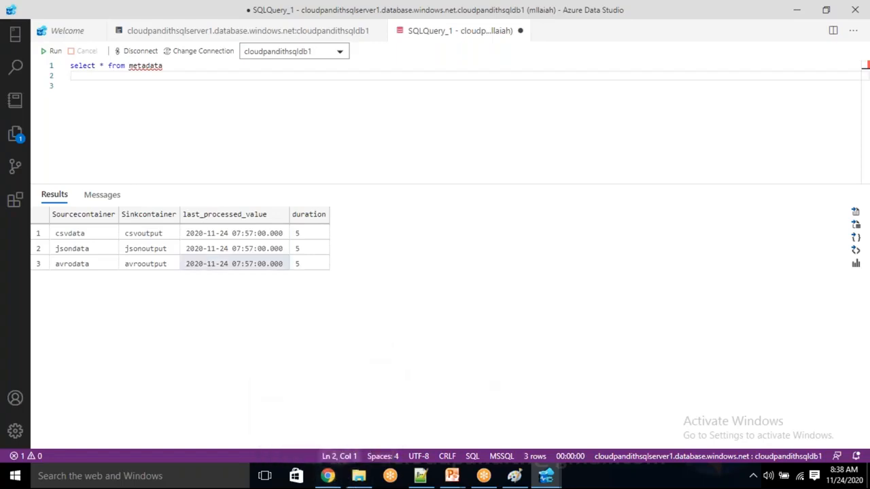
pyautogui.click(328, 476)
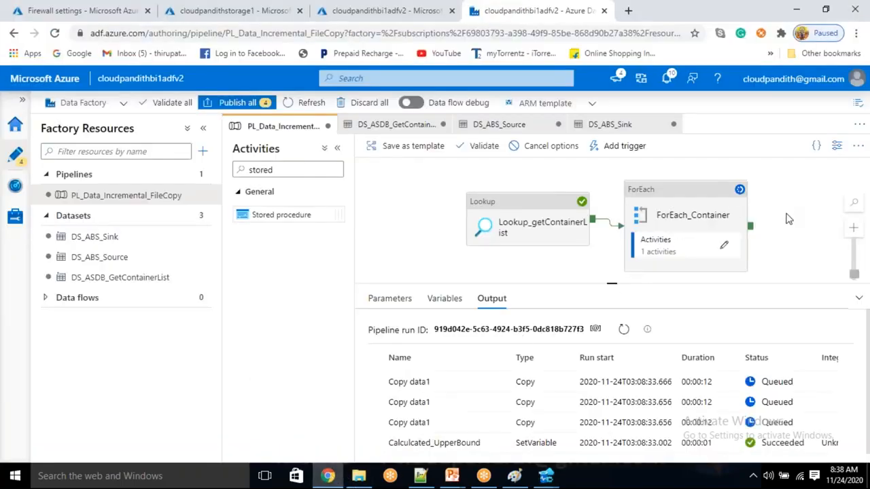
# Step: Refresh the debug output until the parallel Copy data1 runs show Succeeded
pyautogui.click(624, 330)
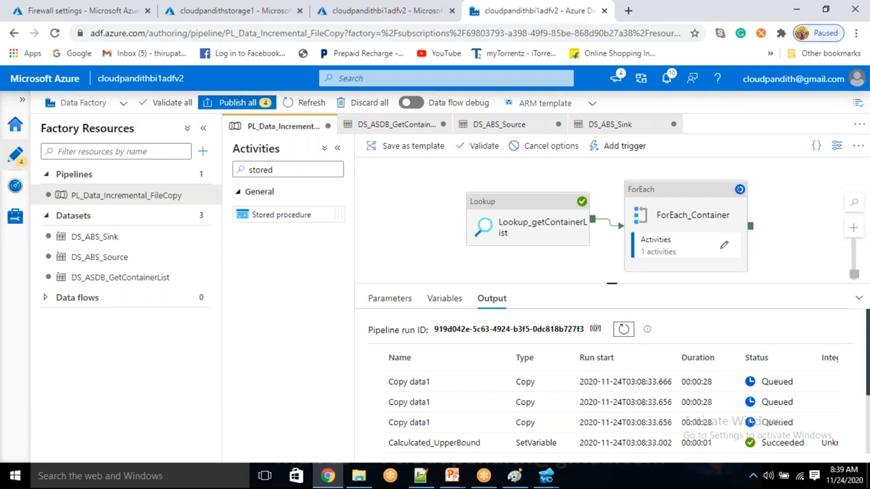
pyautogui.click(639, 29)
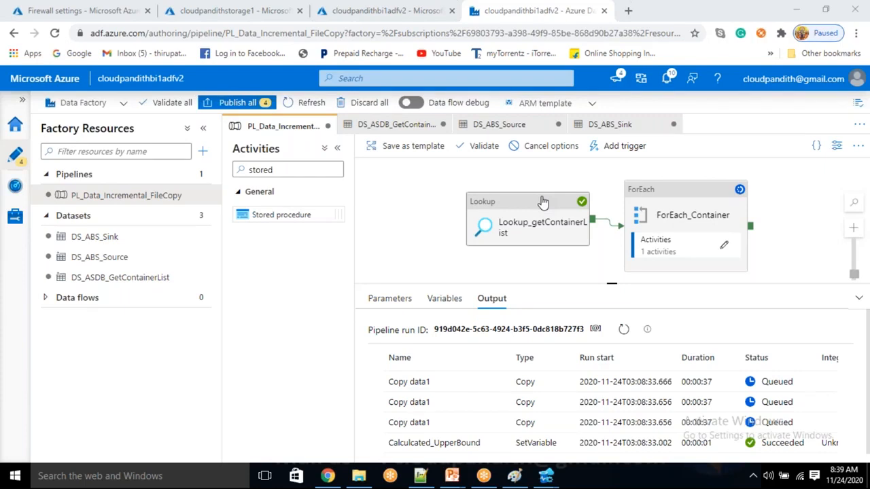
pyautogui.click(625, 330)
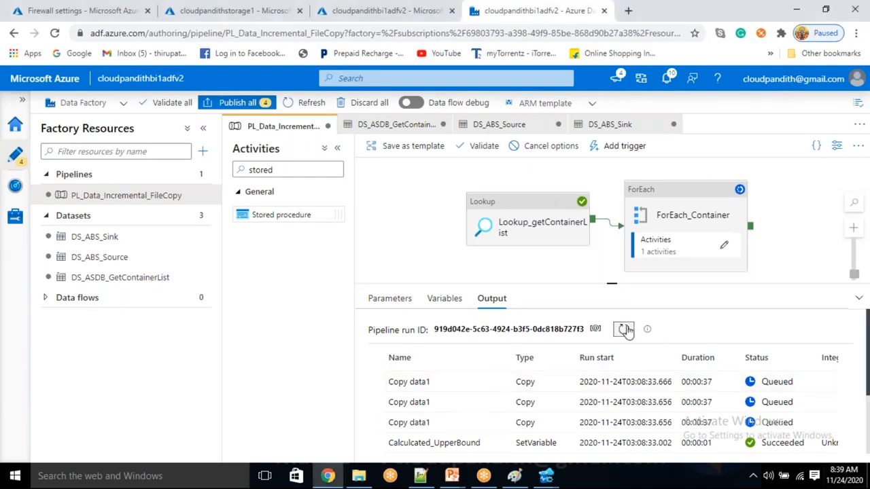
pyautogui.click(624, 331)
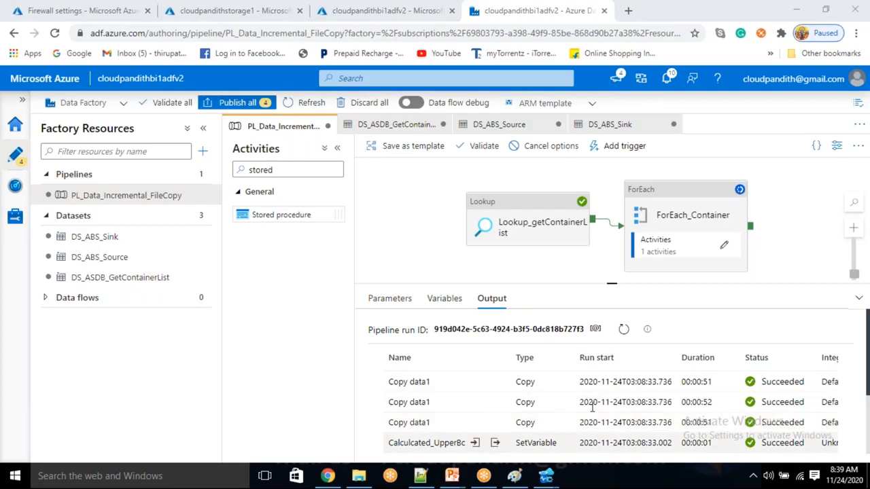
pyautogui.moveTo(494, 422)
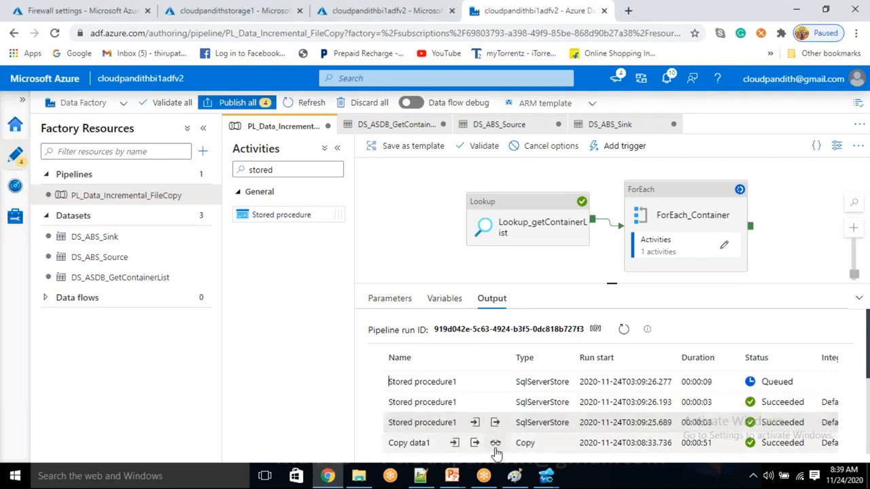
pyautogui.scroll(-2, 495, 448)
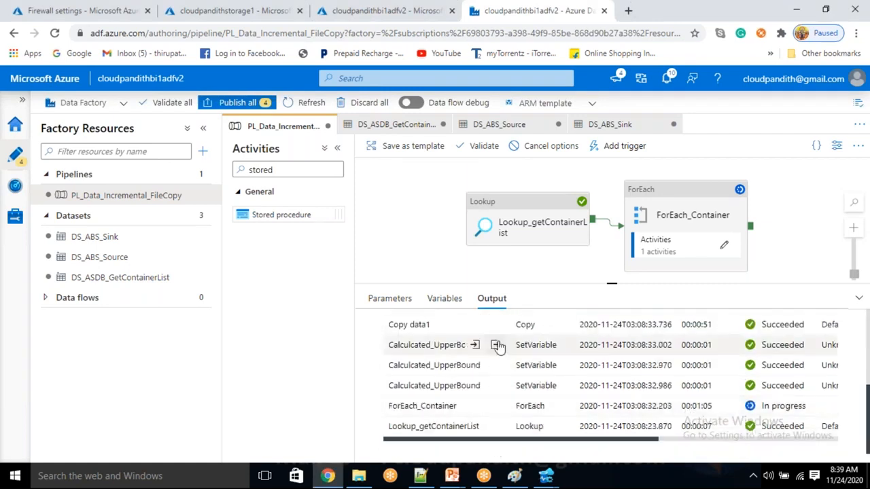
pyautogui.scroll(2, 496, 348)
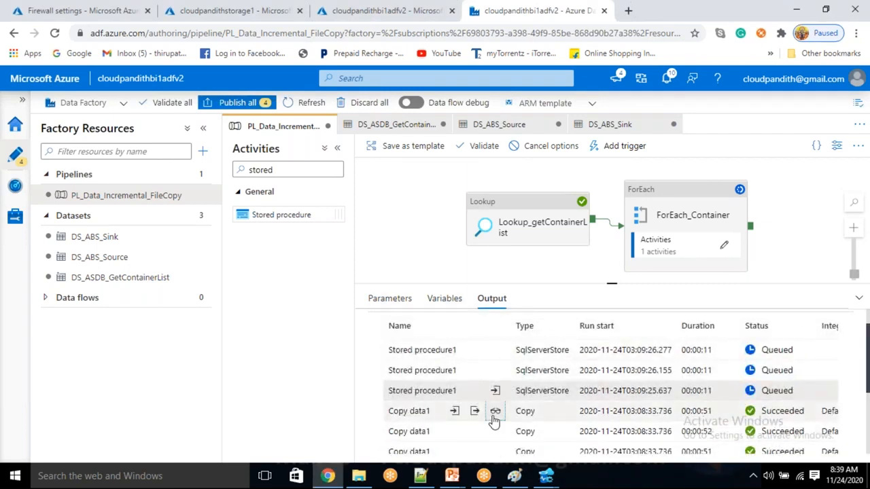
# Step: Inspect a copy run's details, showing 0 files read and 0 files written
pyautogui.click(496, 415)
pyautogui.doubleClick(233, 321)
pyautogui.click(564, 320)
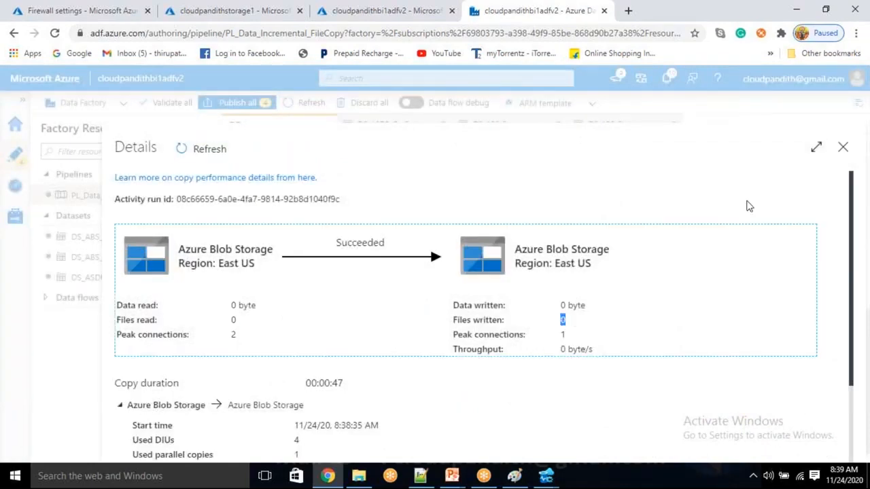
pyautogui.click(843, 147)
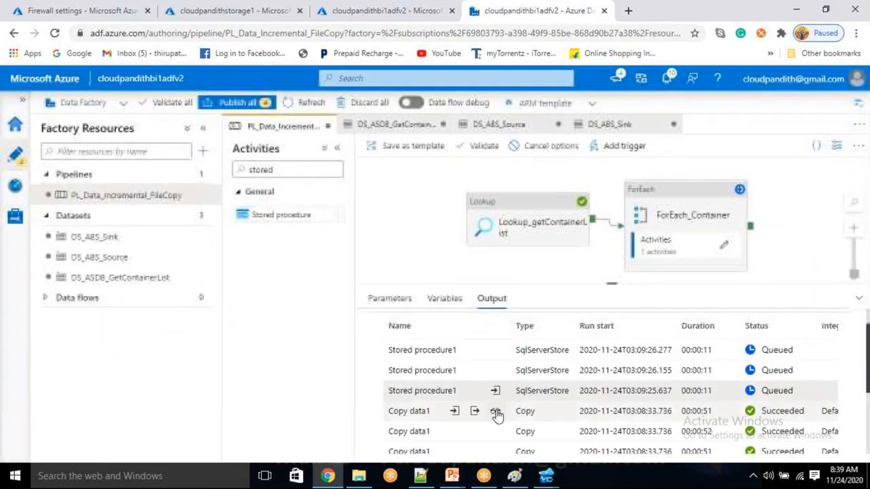
pyautogui.click(495, 435)
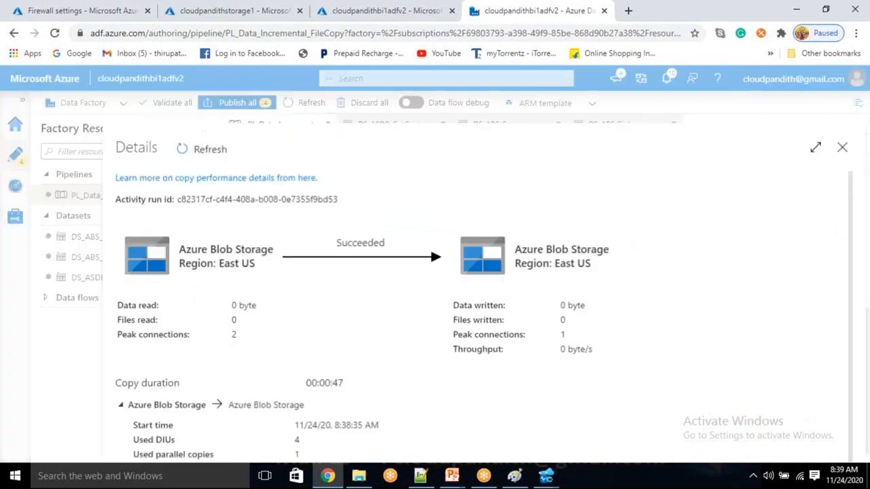
pyautogui.click(843, 149)
pyautogui.moveTo(545, 476)
pyautogui.click(564, 418)
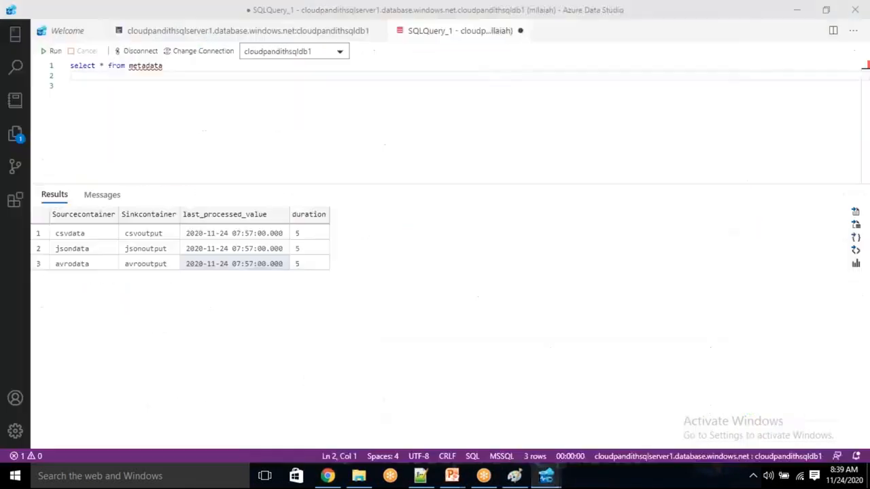
pyautogui.click(45, 51)
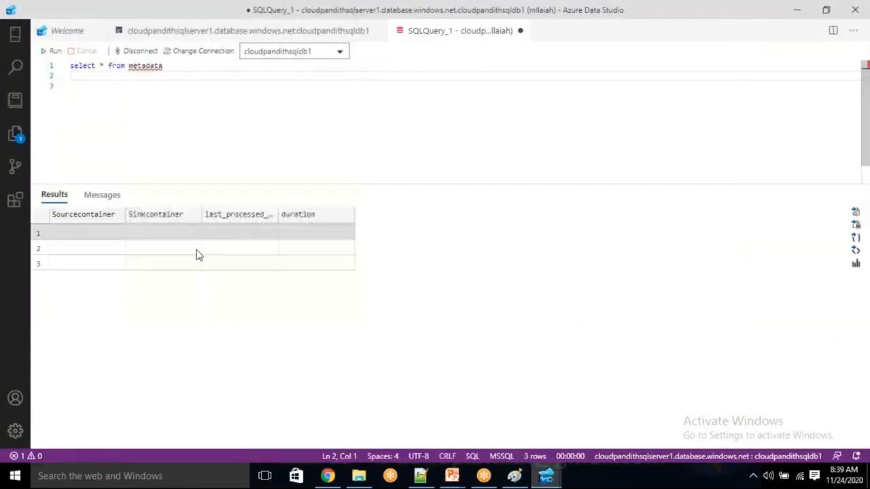
pyautogui.click(238, 249)
pyautogui.click(235, 258)
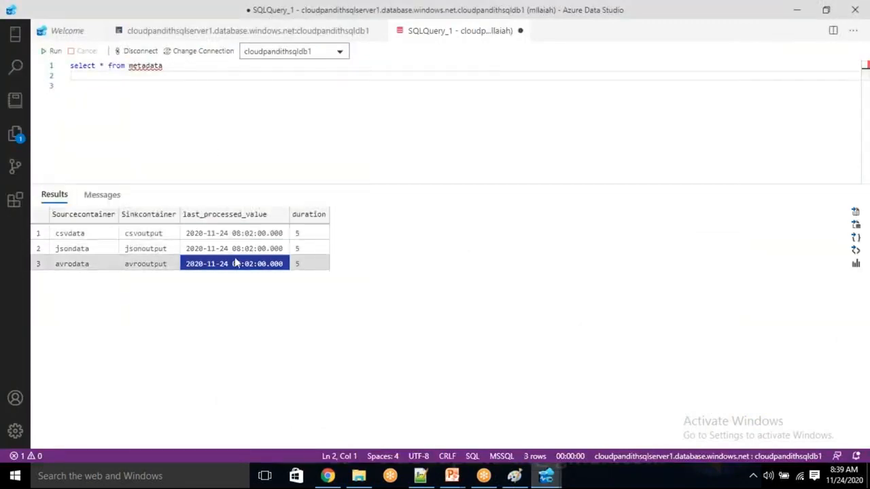
pyautogui.click(328, 476)
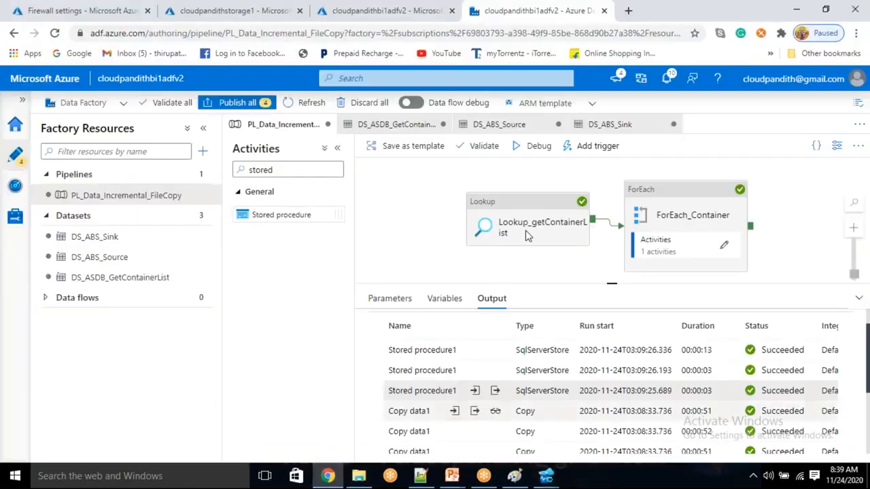
# Step: Reload the container list and open avrooutput, csvoutput and jsonoutput, each holding one earlier file
pyautogui.click(272, 9)
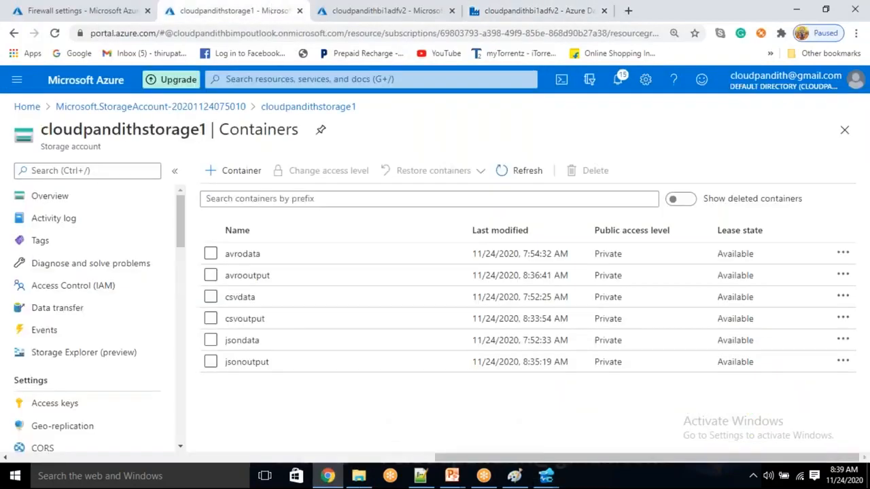
pyautogui.click(502, 169)
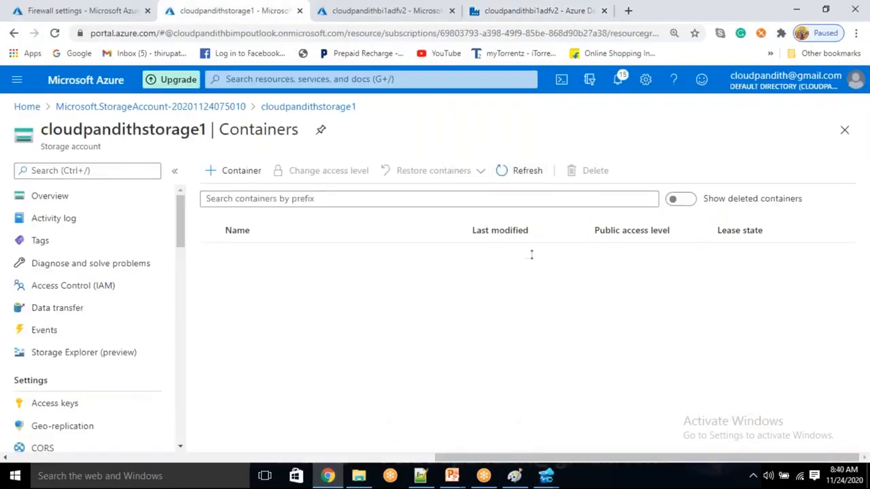
pyautogui.click(265, 276)
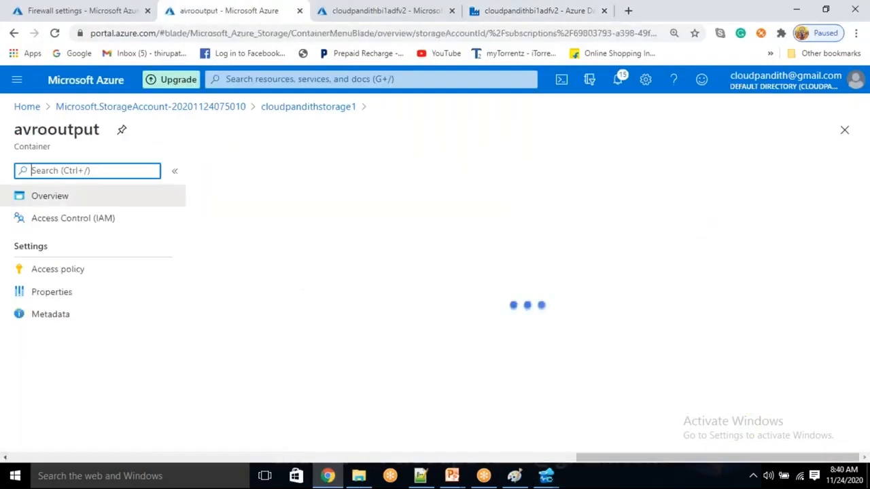
pyautogui.click(297, 107)
pyautogui.click(244, 319)
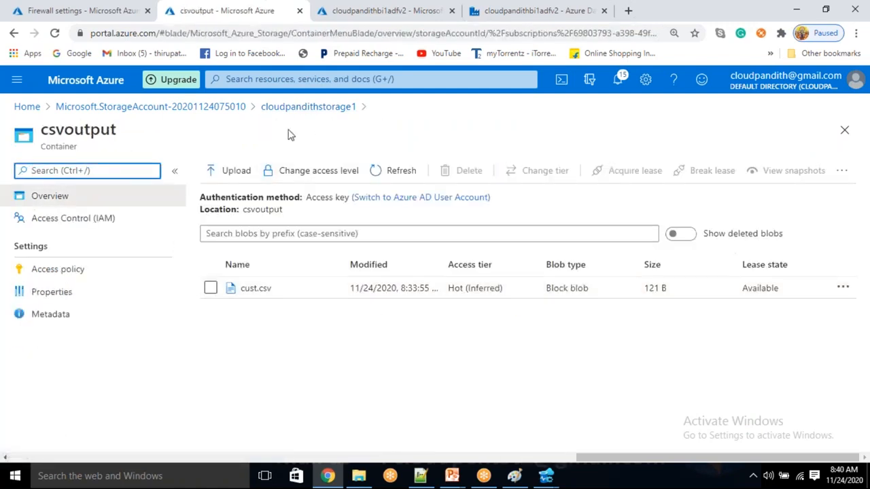
pyautogui.click(302, 108)
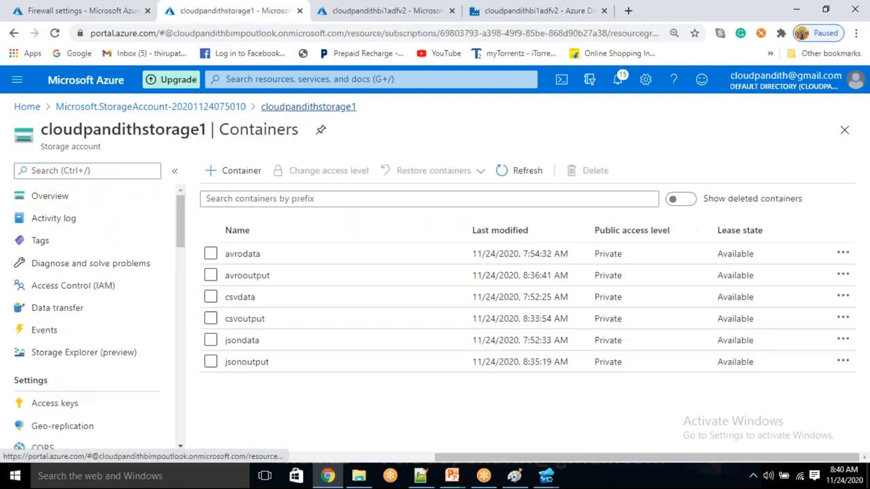
pyautogui.click(273, 366)
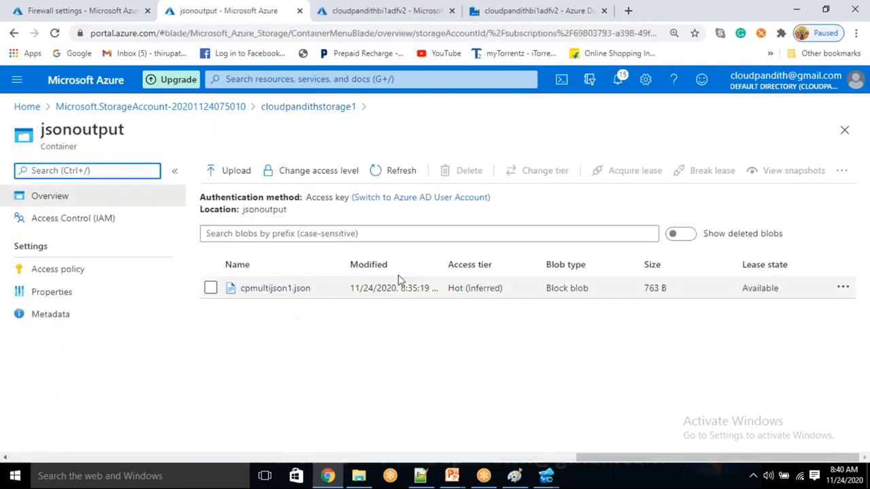
pyautogui.click(496, 10)
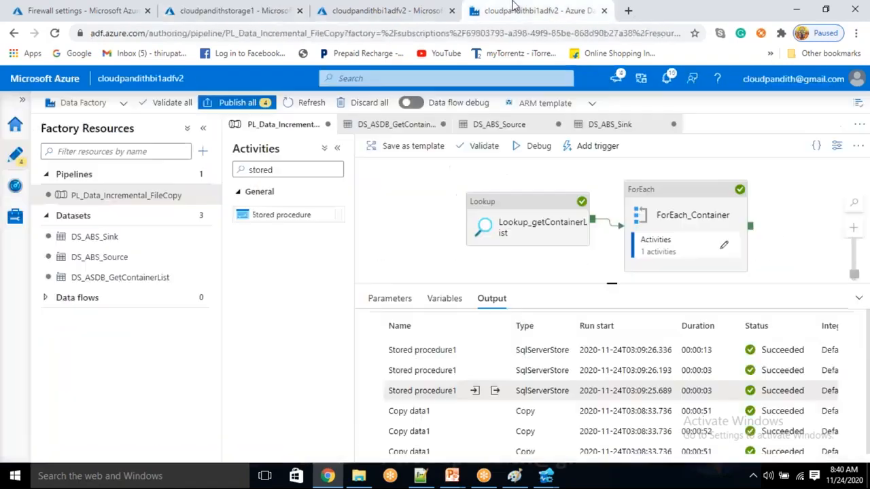
# Step: Debug the pipeline again: all three copies succeed, but two Stored procedure1 runs fail
pyautogui.click(533, 147)
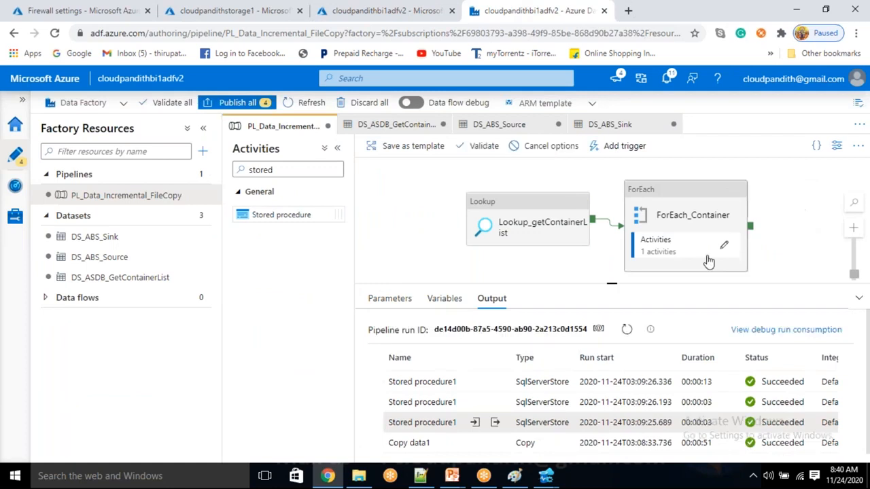
pyautogui.click(629, 330)
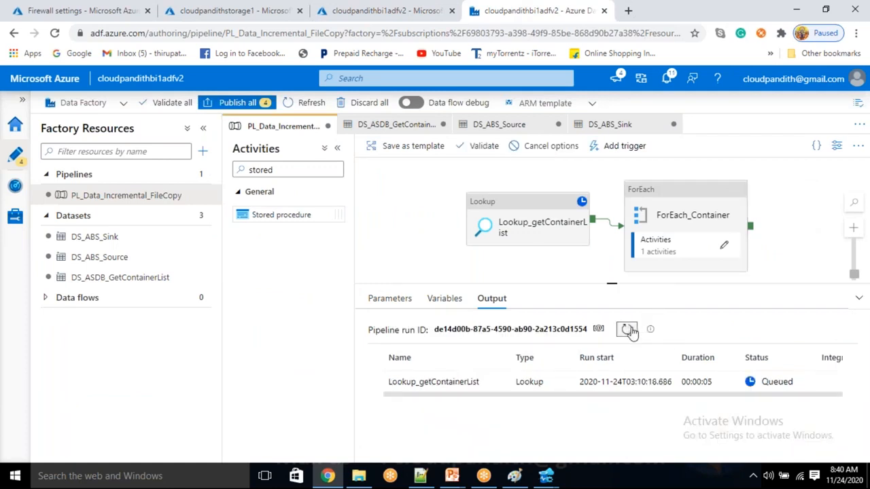
pyautogui.click(629, 330)
pyautogui.click(629, 329)
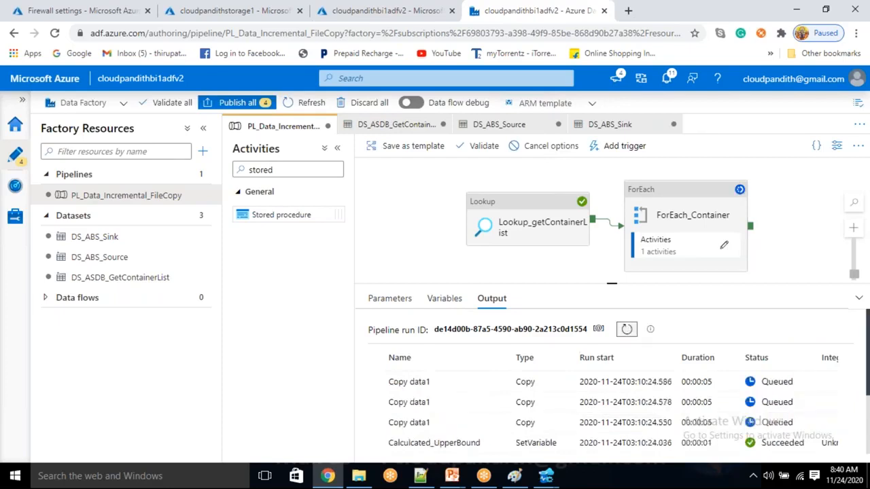
pyautogui.click(626, 330)
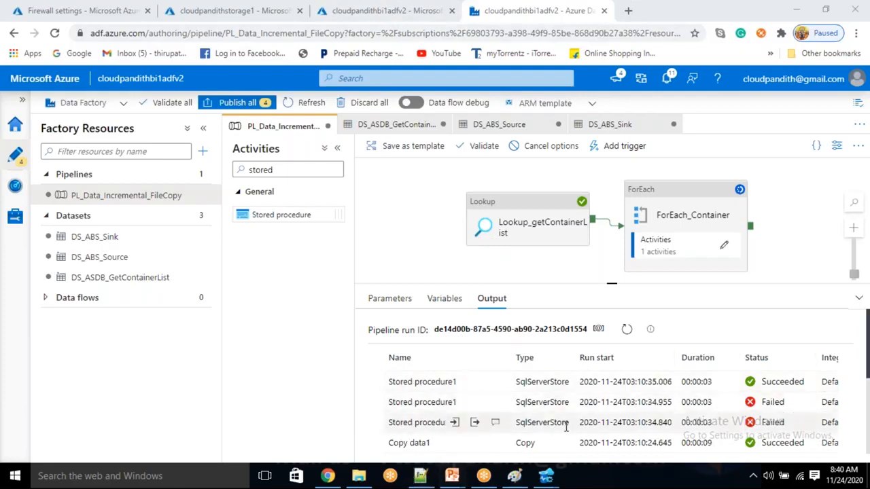
# Step: Copy the blocked client IP 20.42.2.234 from the failed stored procedure's error details
pyautogui.click(495, 422)
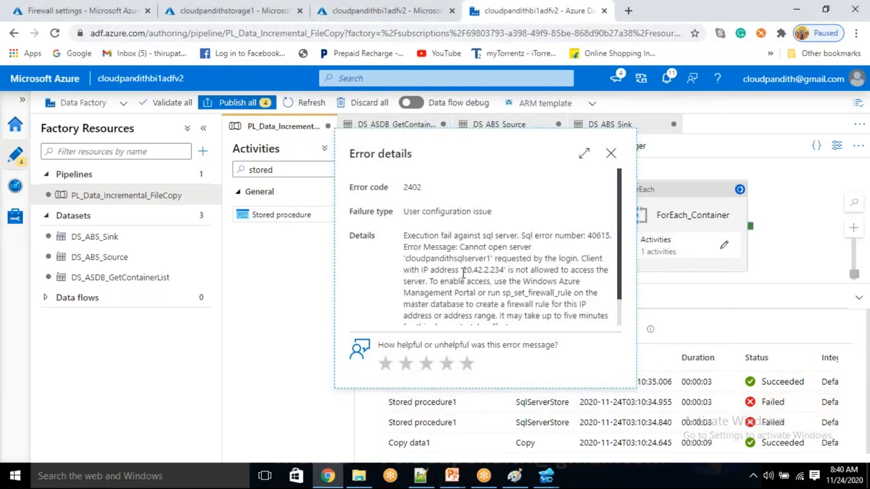
pyautogui.moveTo(463, 271); pyautogui.dragTo(503, 271)
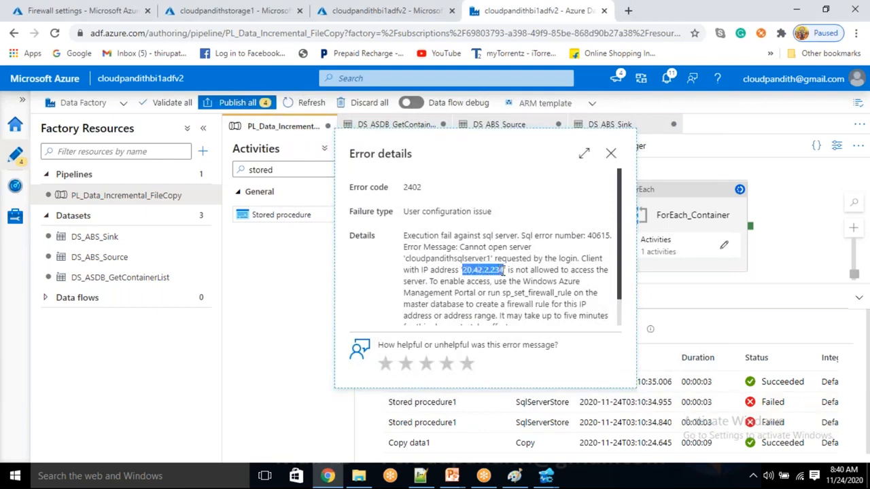
pyautogui.scroll(-1, 503, 272)
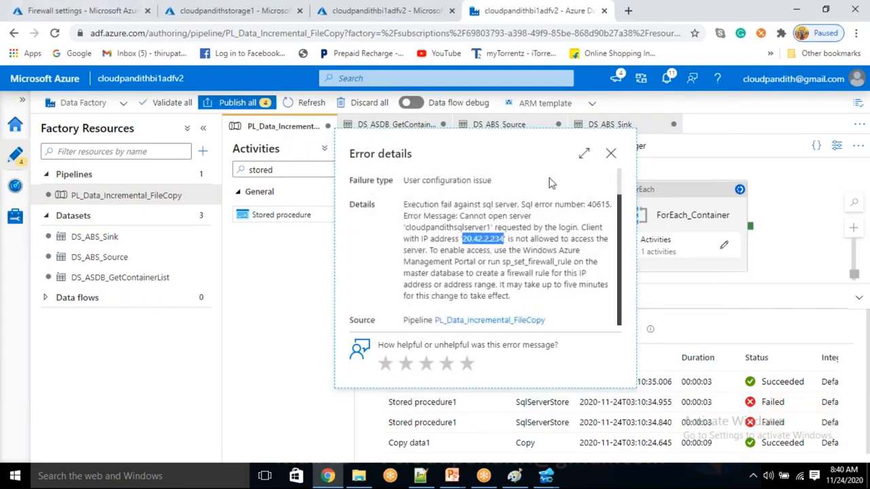
pyautogui.rightClick(491, 239)
pyautogui.click(520, 256)
pyautogui.click(81, 11)
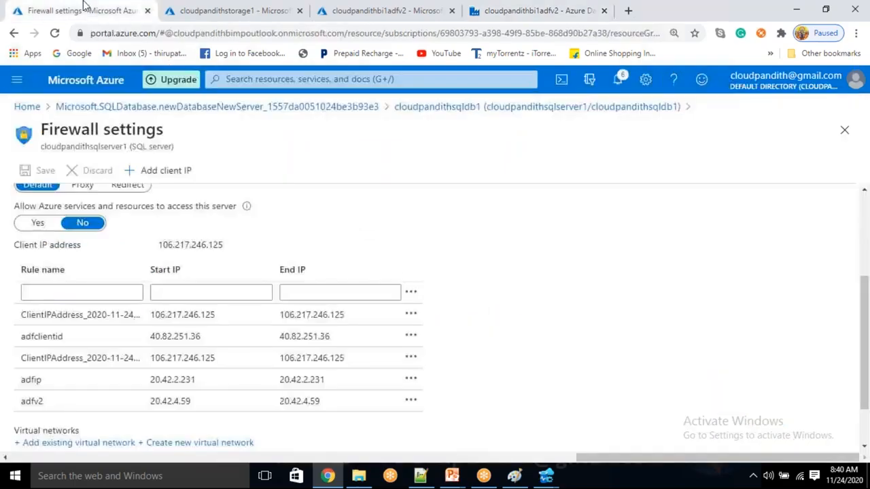
# Step: Save firewall rule 's' with start and end IP 20.42.2.234 on the SQL server
pyautogui.rightClick(235, 293)
pyautogui.click(295, 188)
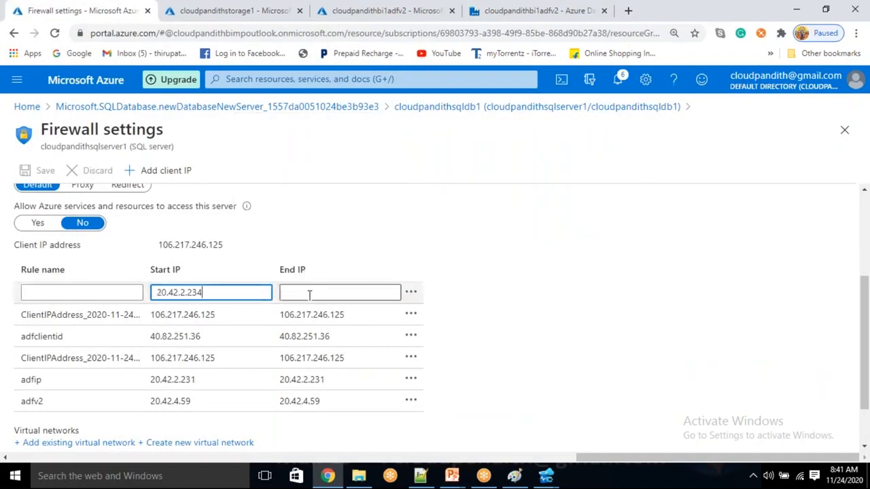
pyautogui.rightClick(309, 294)
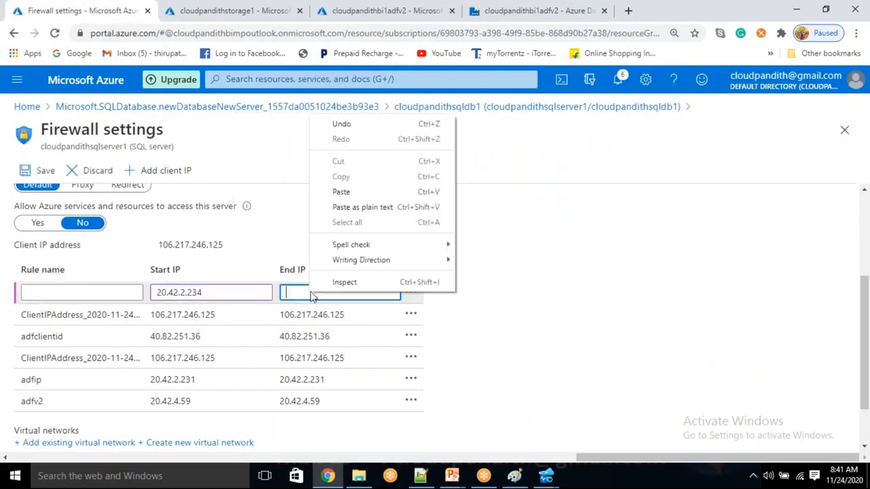
pyautogui.click(342, 193)
pyautogui.click(126, 292)
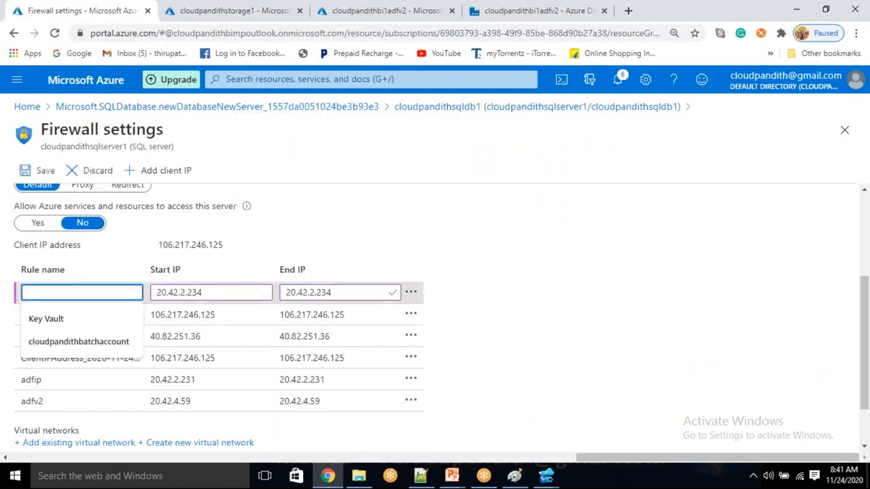
pyautogui.write('s')
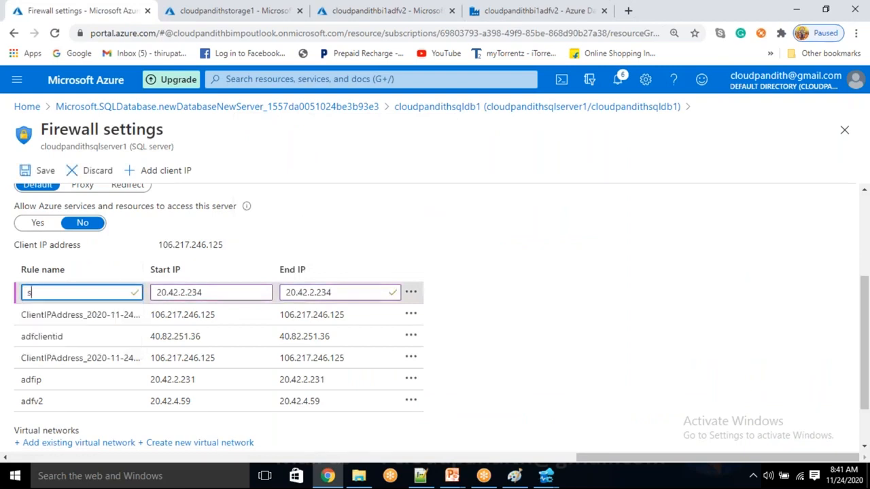
pyautogui.click(37, 170)
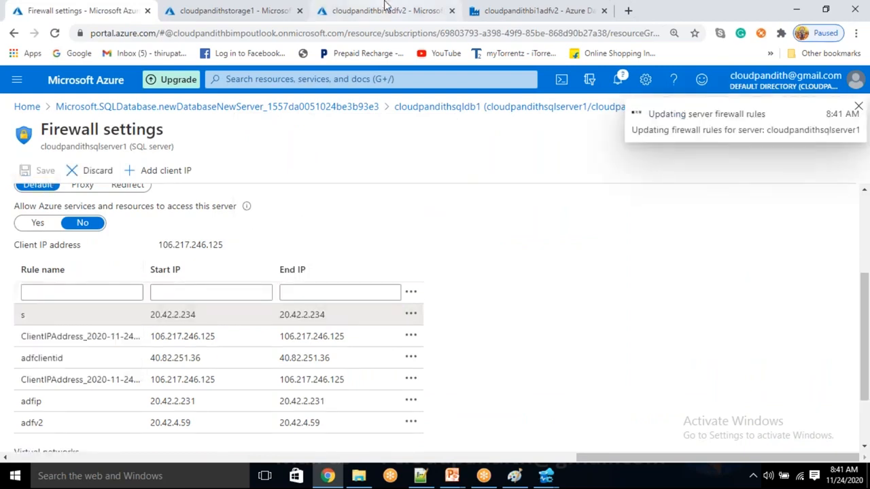
pyautogui.click(386, 10)
pyautogui.click(547, 478)
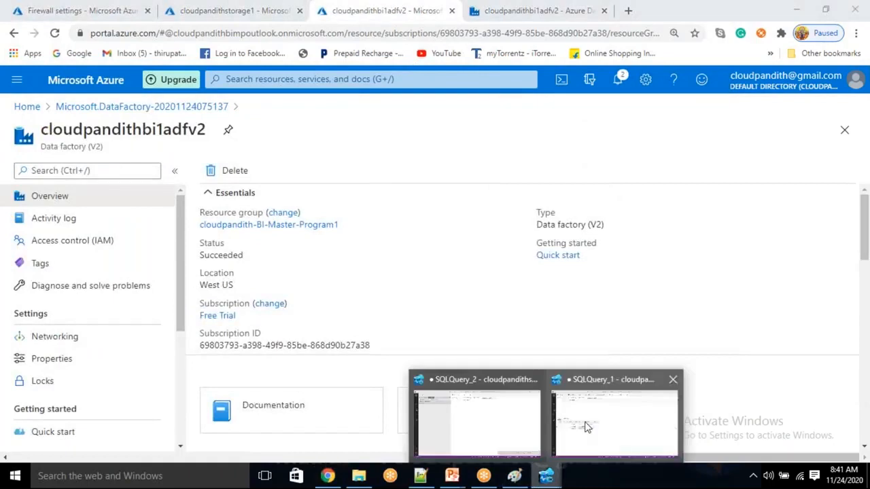
# Step: Rerun select * from metadata and compare last_processed_value: avrodata 08:07, csvdata and jsondata 08:02
pyautogui.click(571, 414)
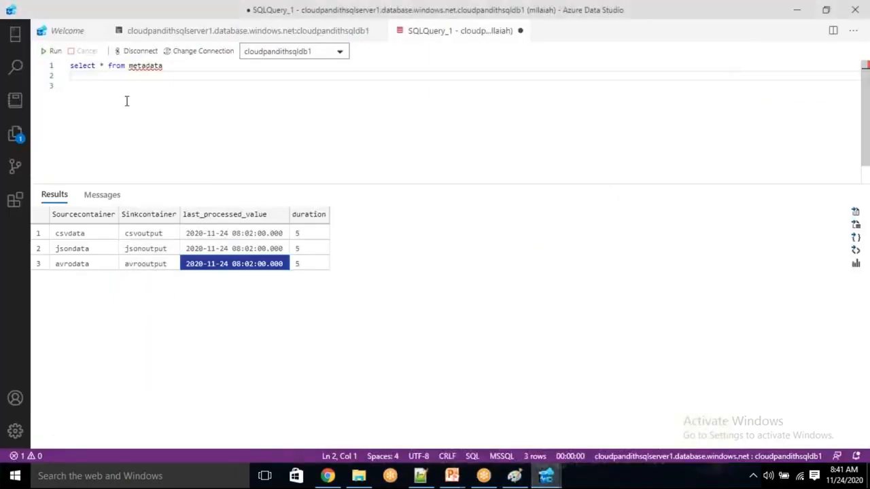
pyautogui.click(51, 51)
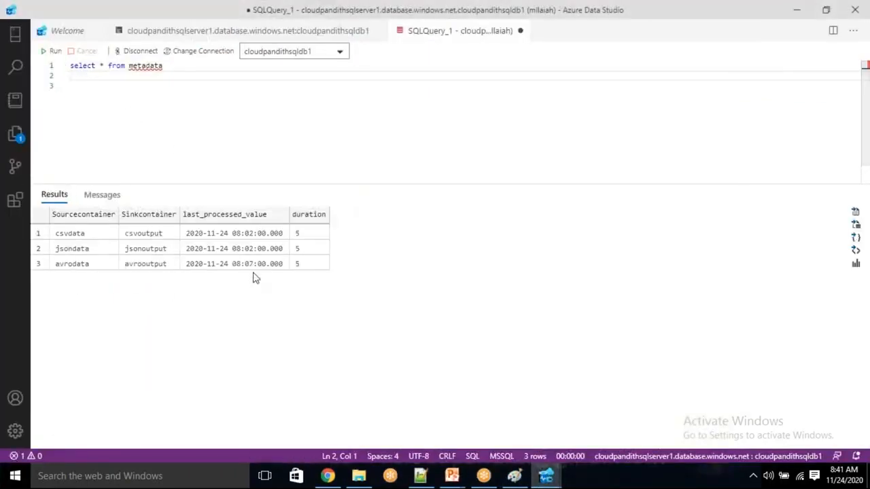
pyautogui.click(253, 268)
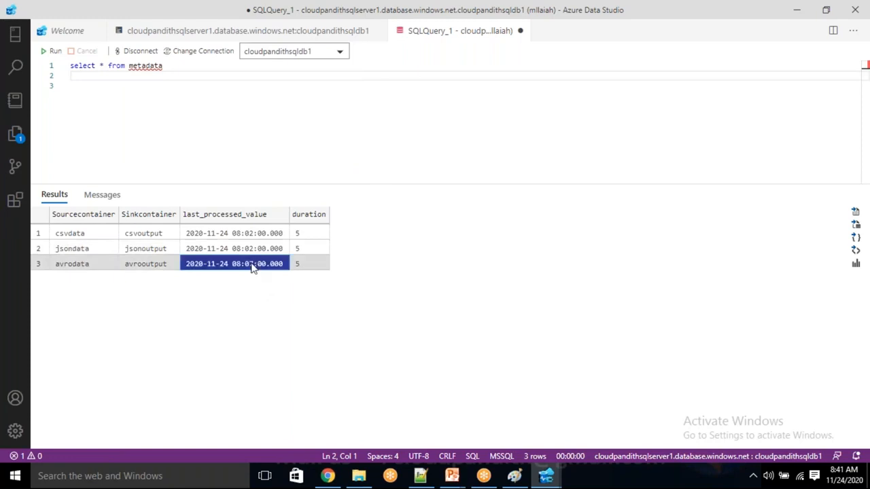
pyautogui.press('Up')
pyautogui.press('Up')
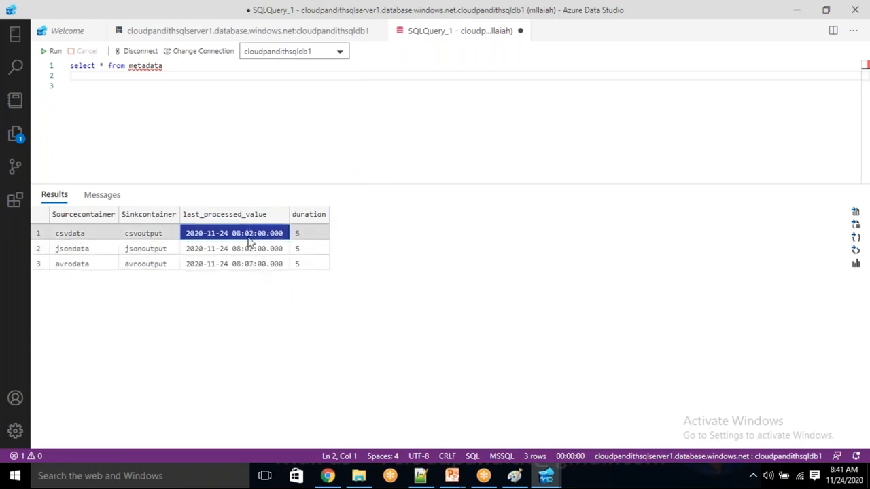
pyautogui.click(243, 262)
pyautogui.click(244, 252)
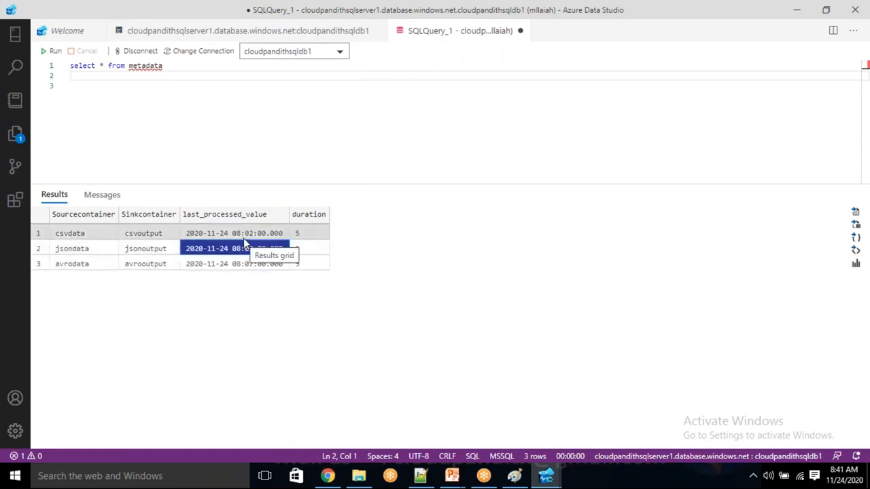
pyautogui.click(244, 237)
pyautogui.click(244, 249)
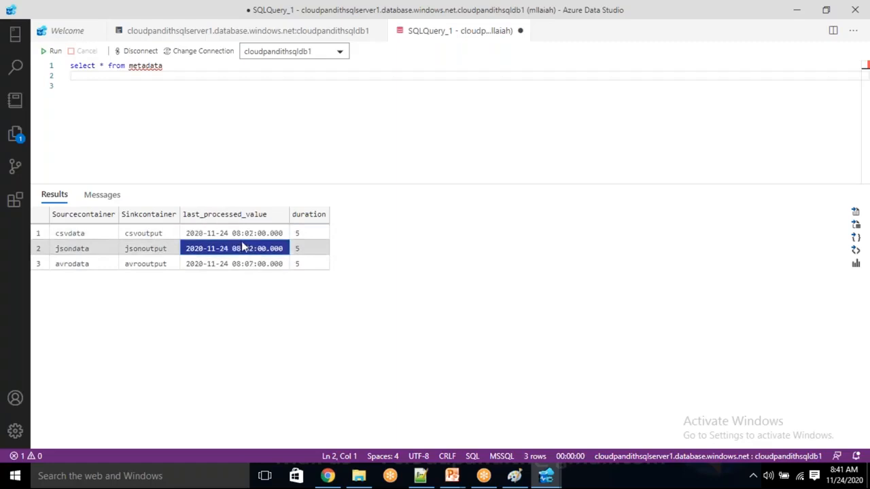
pyautogui.hotkey('alt', 'Tab')
# Step: Refresh the containers list and check that avrooutput, csvoutput and jsonoutput each have a new 8:40 AM file
pyautogui.click(509, 10)
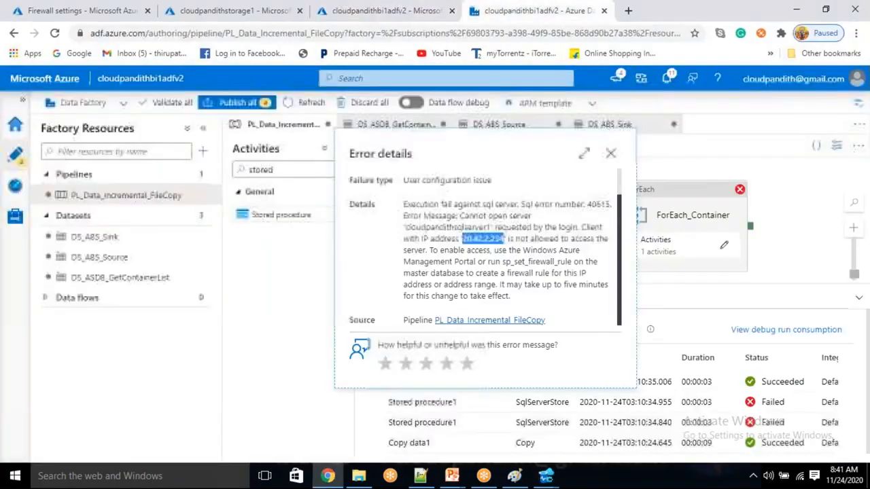
pyautogui.click(279, 8)
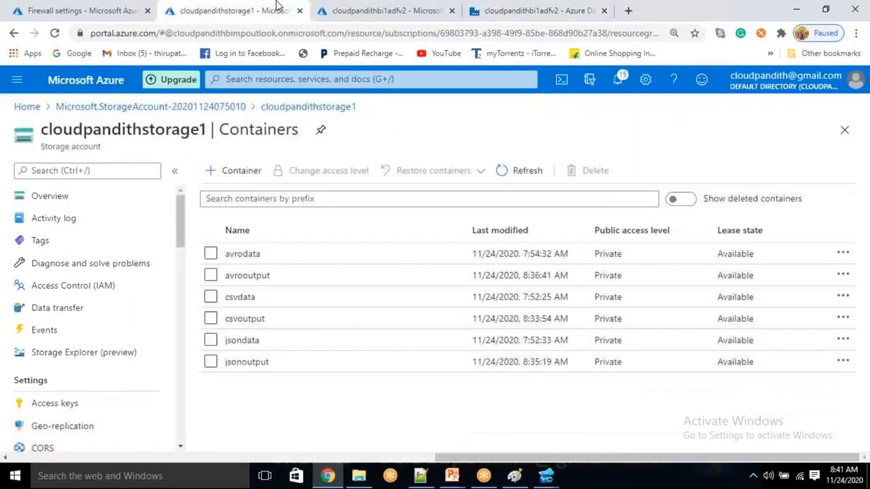
pyautogui.click(521, 171)
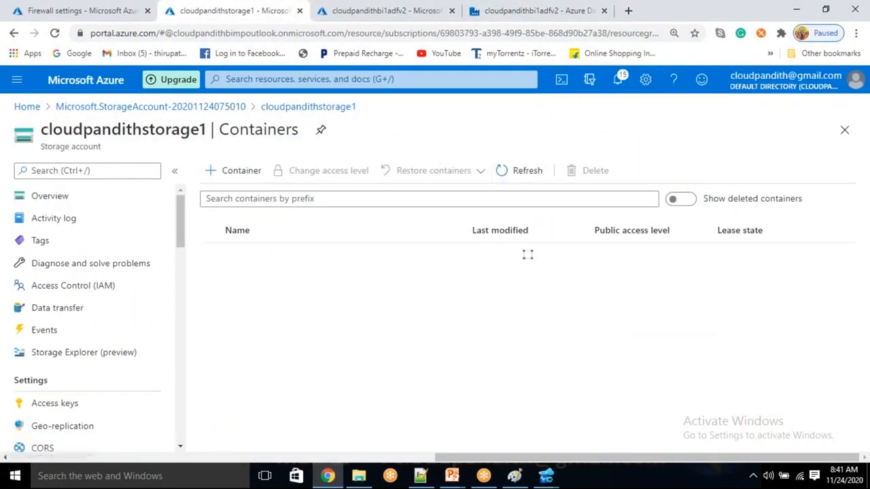
pyautogui.click(248, 275)
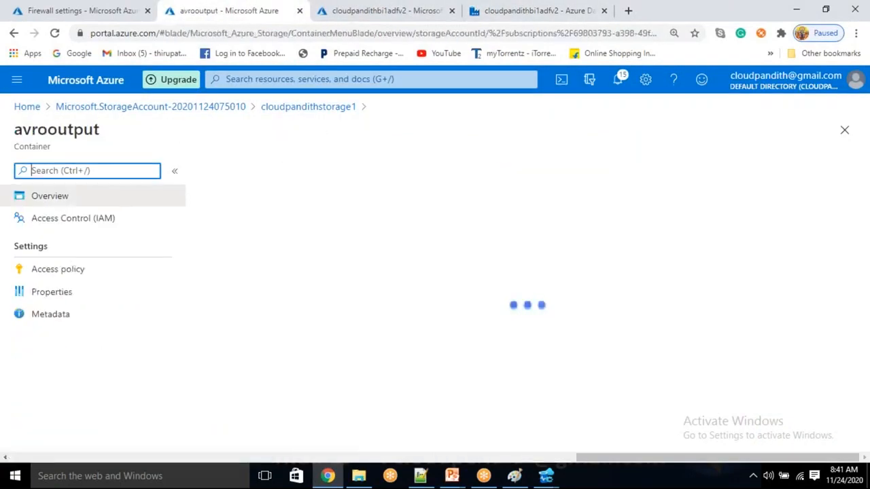
pyautogui.click(333, 107)
pyautogui.click(278, 323)
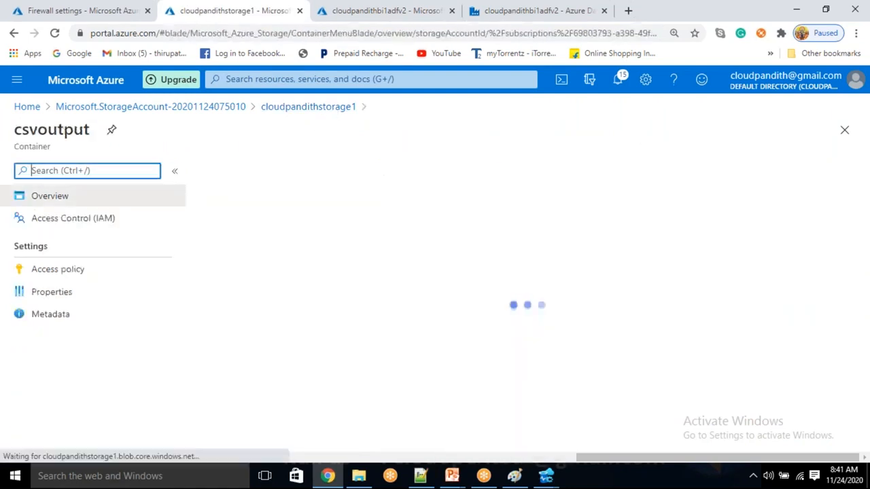
pyautogui.click(331, 109)
pyautogui.click(265, 362)
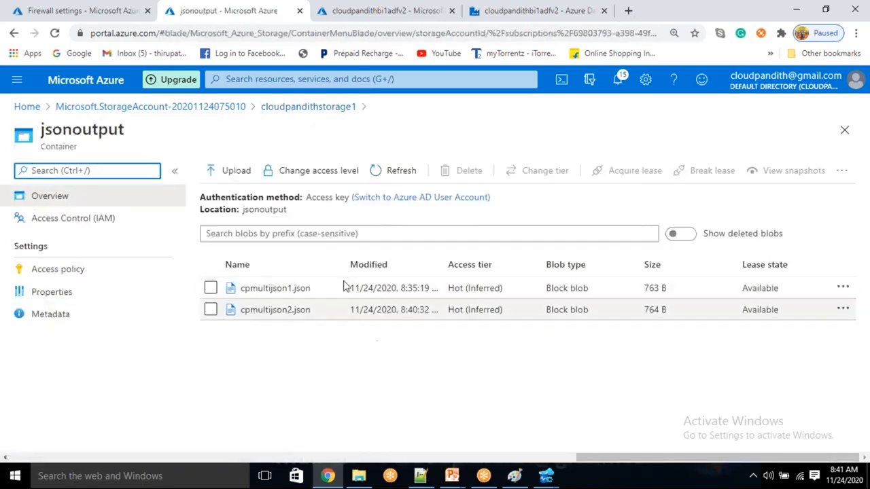
pyautogui.click(330, 106)
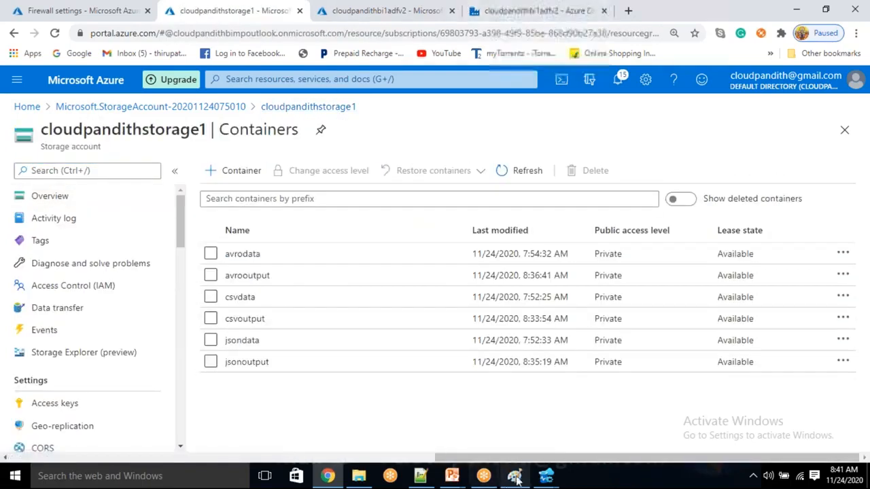
pyautogui.click(548, 479)
pyautogui.click(469, 418)
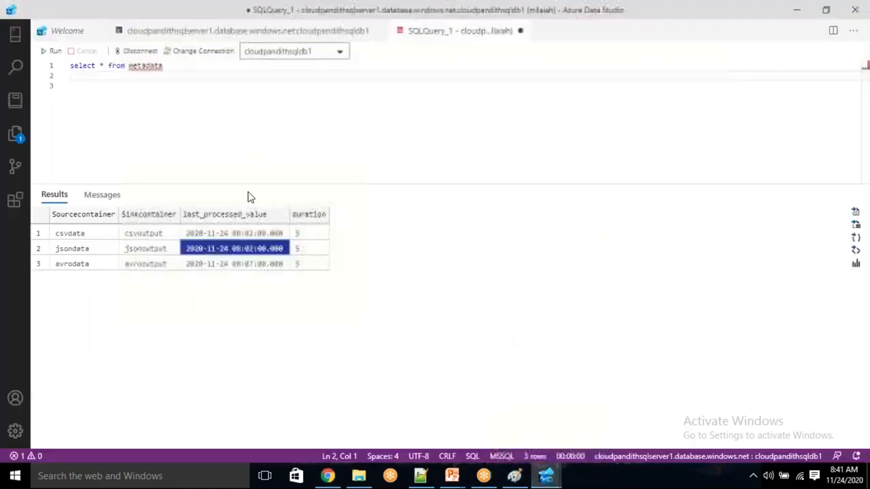
# Step: Run 'update metadata set duration=600' on the metadata table
pyautogui.click(201, 130)
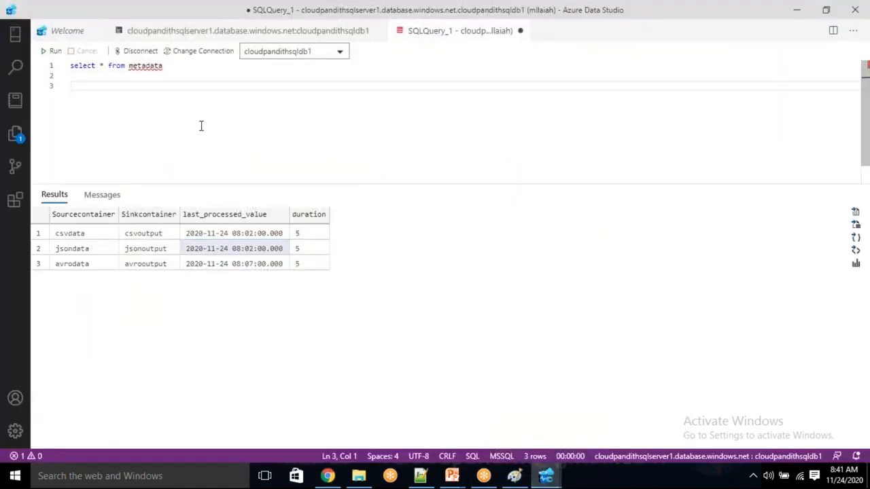
pyautogui.write('update metadata')
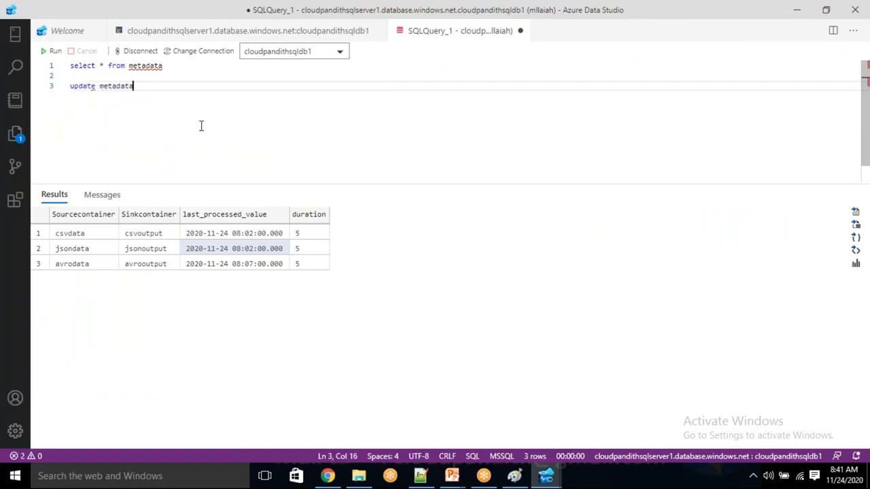
pyautogui.write(' set duration=600')
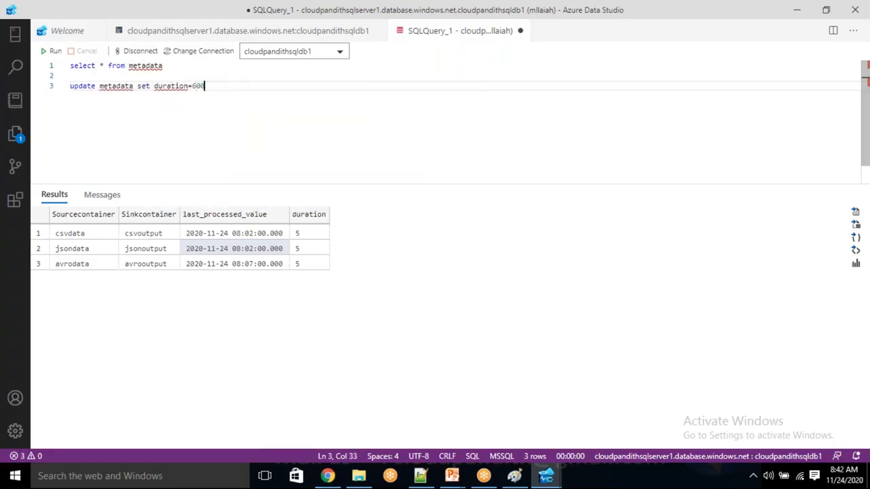
pyautogui.hotkey('shift', 'Home')
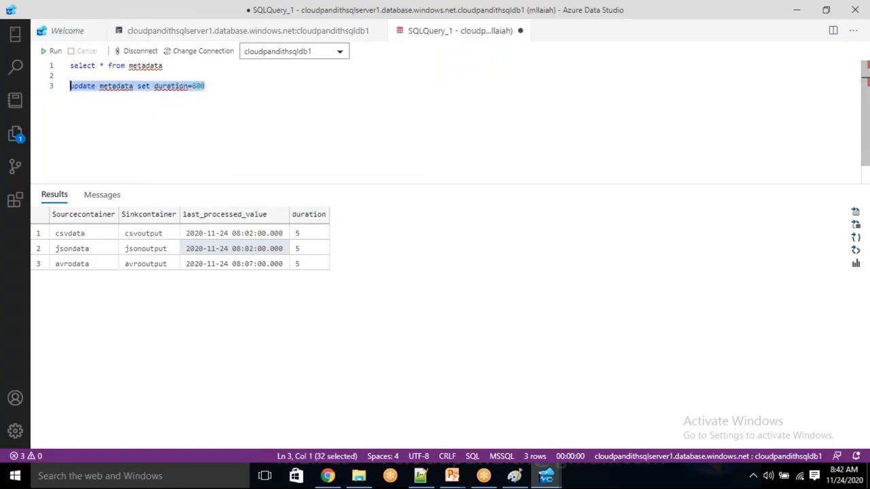
pyautogui.click(54, 51)
pyautogui.click(225, 109)
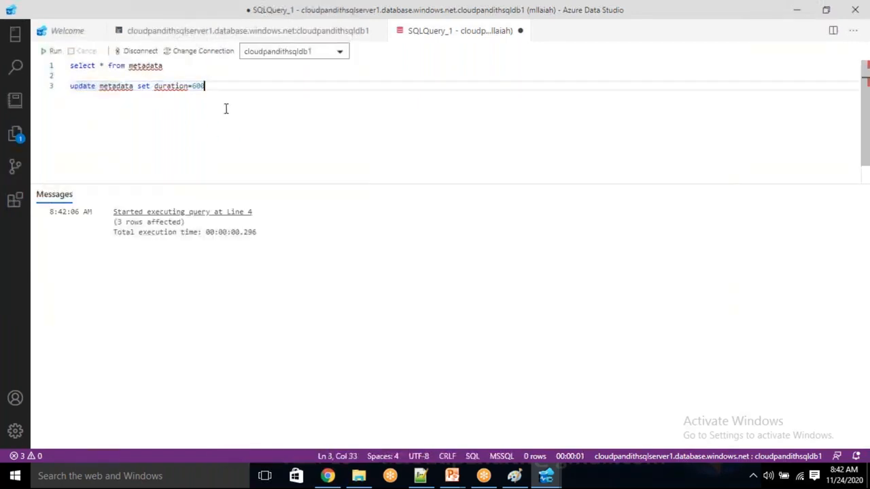
# Step: Rerun select * from metadata and check each row's last_processed_value
pyautogui.moveTo(160, 75); pyautogui.dragTo(74, 53)
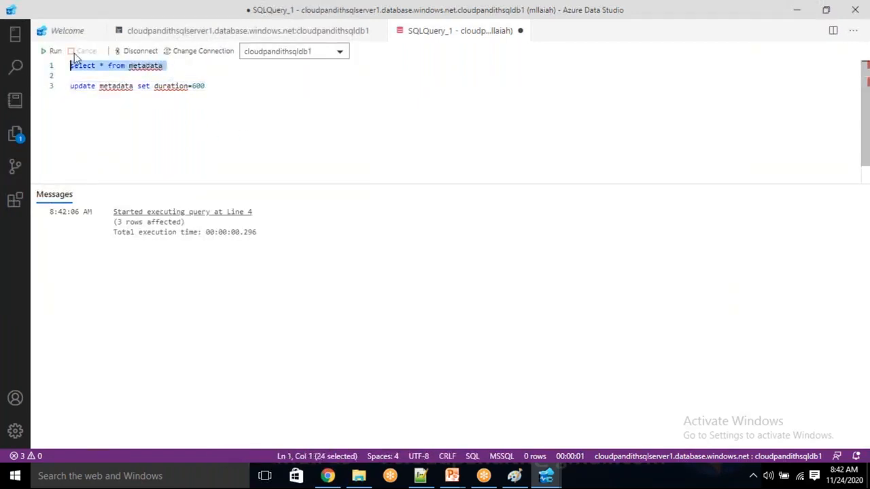
pyautogui.click(49, 52)
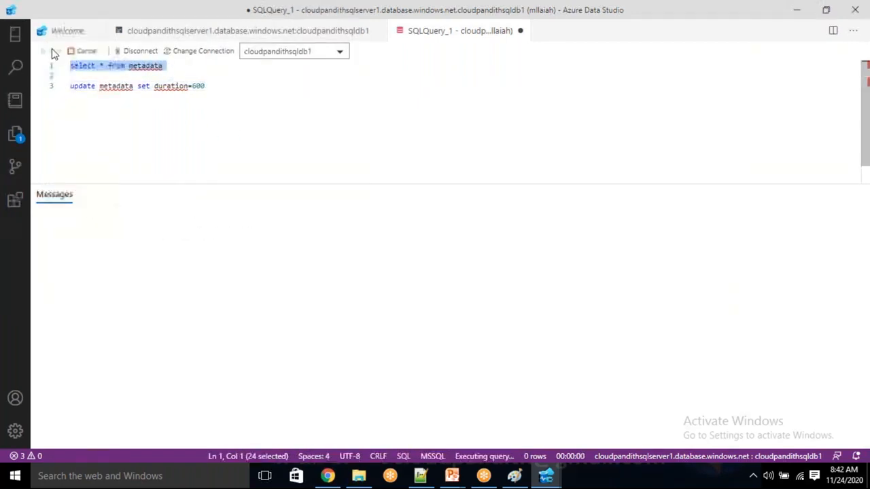
pyautogui.click(311, 144)
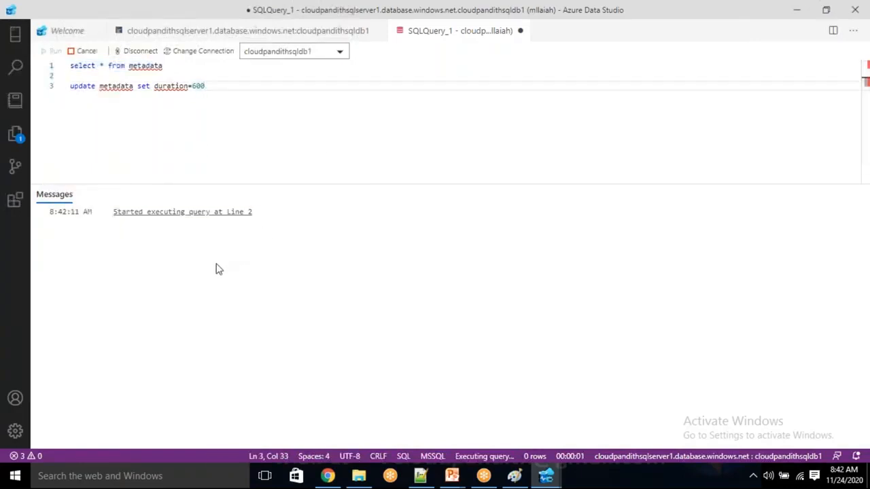
pyautogui.click(230, 238)
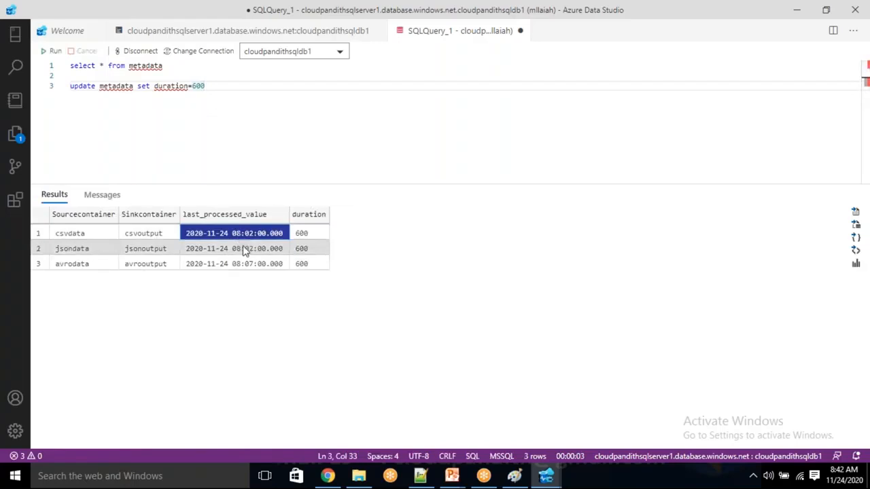
pyautogui.click(245, 250)
pyautogui.click(245, 264)
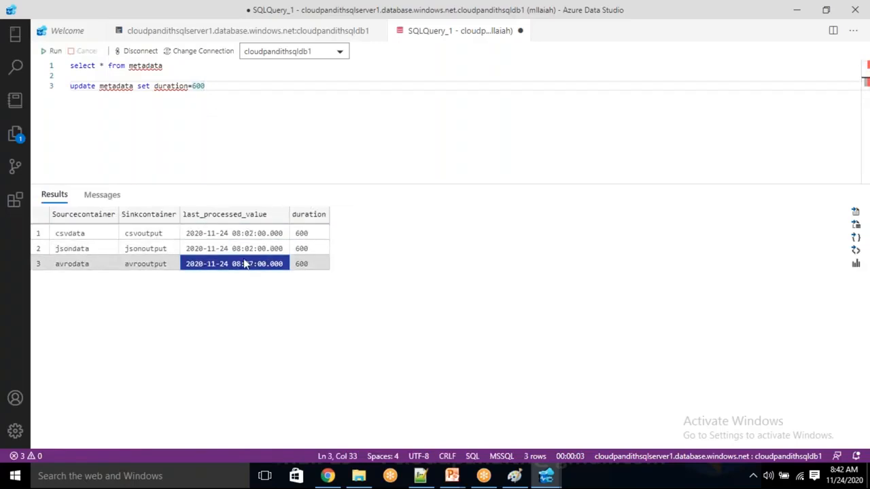
pyautogui.click(328, 476)
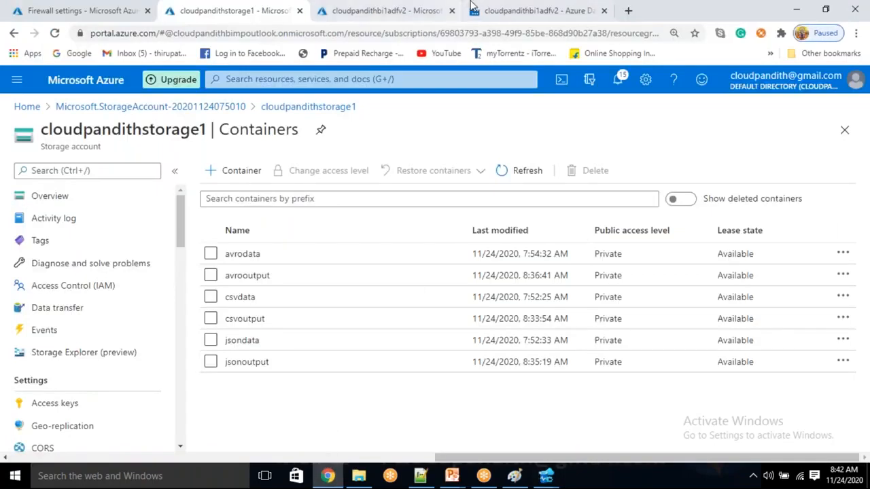
# Step: Close the error details, debug-run the pipeline, and refresh output until every Stored procedure1 run succeeds
pyautogui.click(537, 11)
pyautogui.click(611, 155)
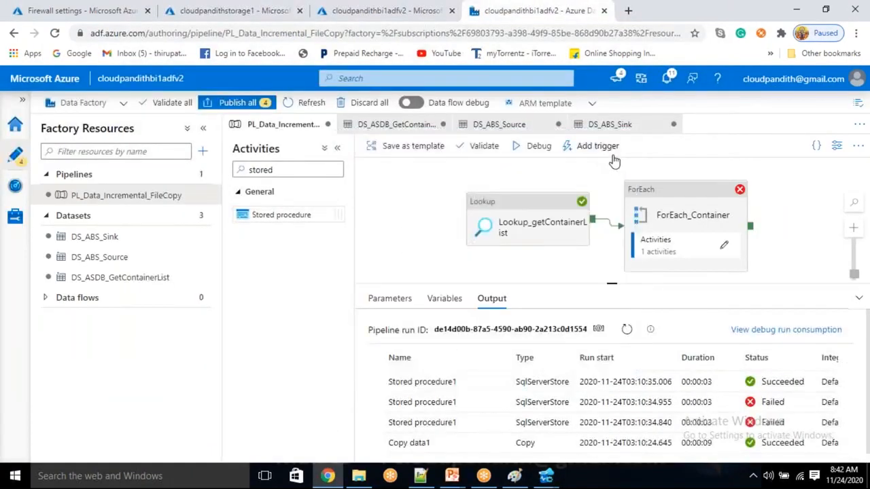
pyautogui.click(541, 151)
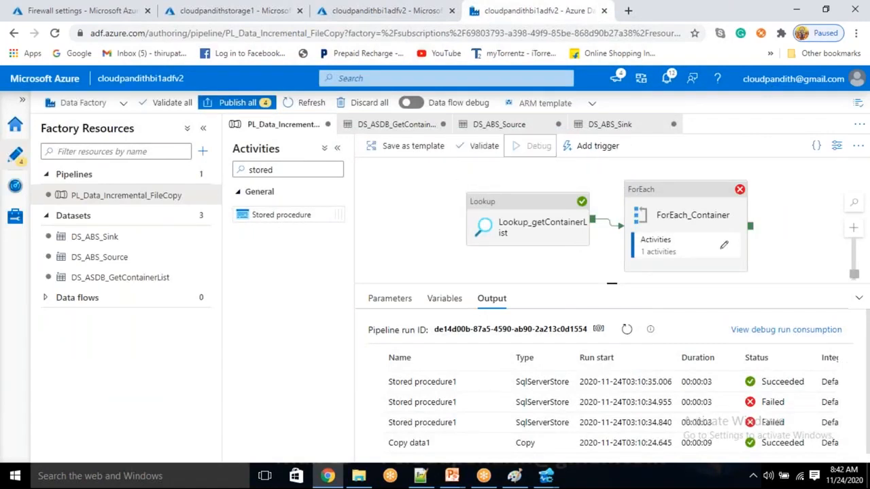
pyautogui.click(630, 333)
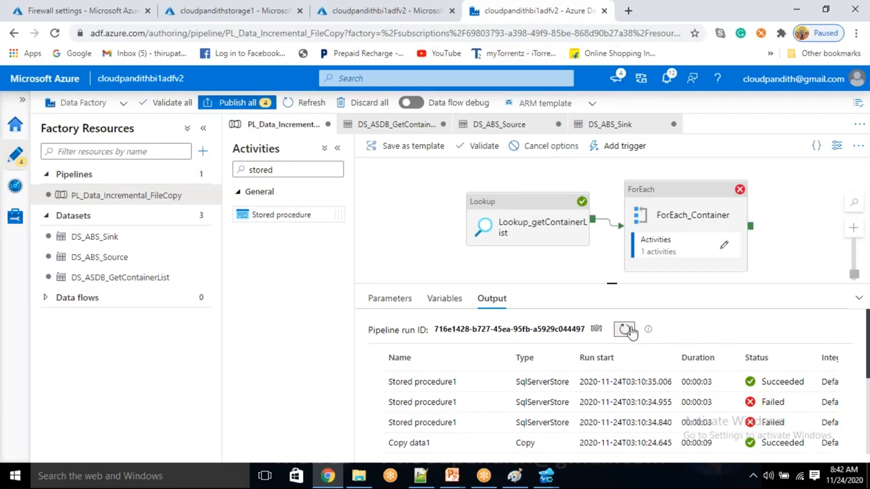
pyautogui.click(625, 330)
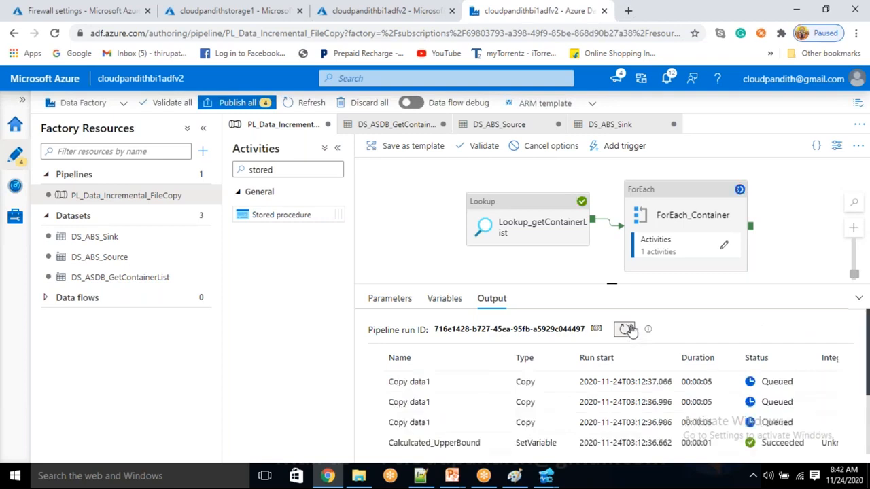
pyautogui.click(626, 330)
pyautogui.click(626, 331)
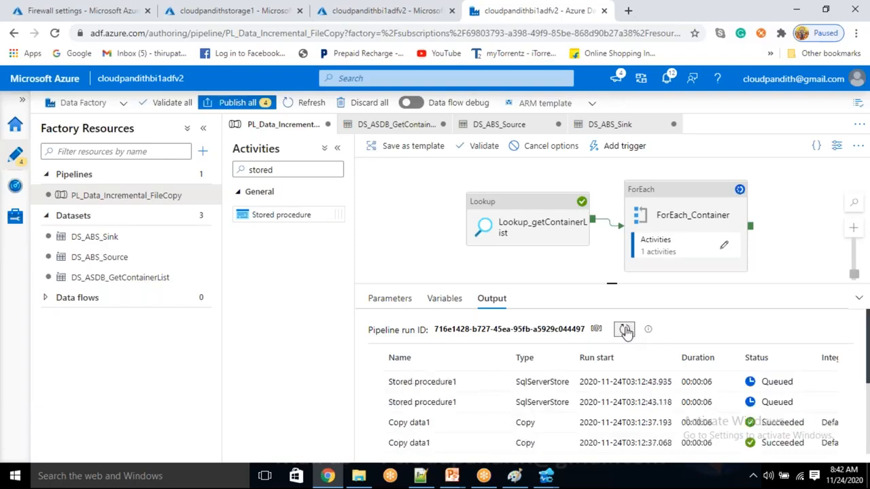
pyautogui.click(626, 330)
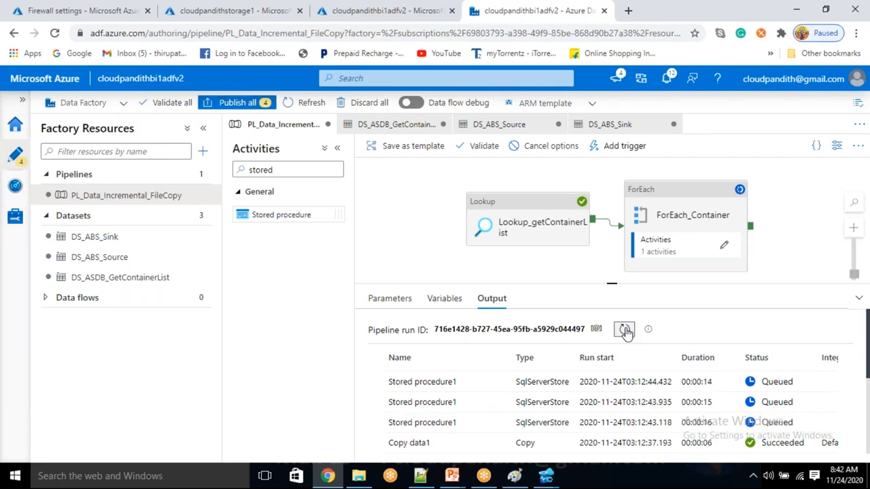
pyautogui.click(626, 330)
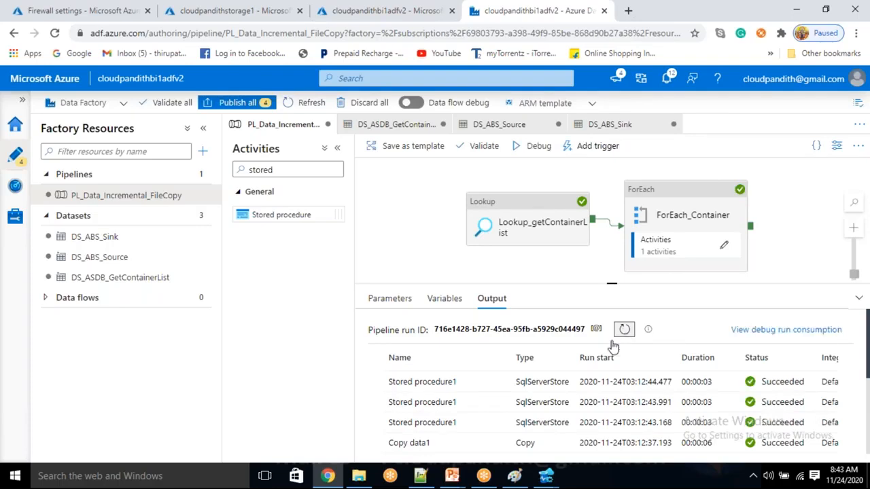
pyautogui.click(545, 478)
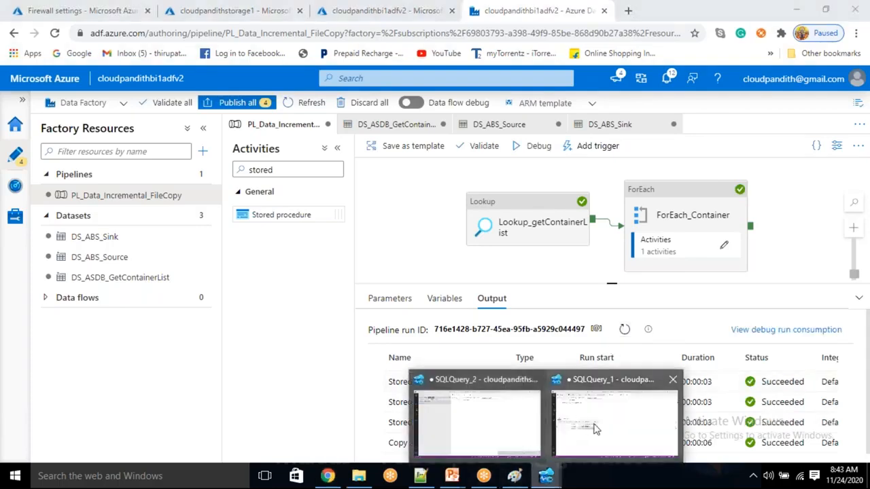
pyautogui.click(597, 428)
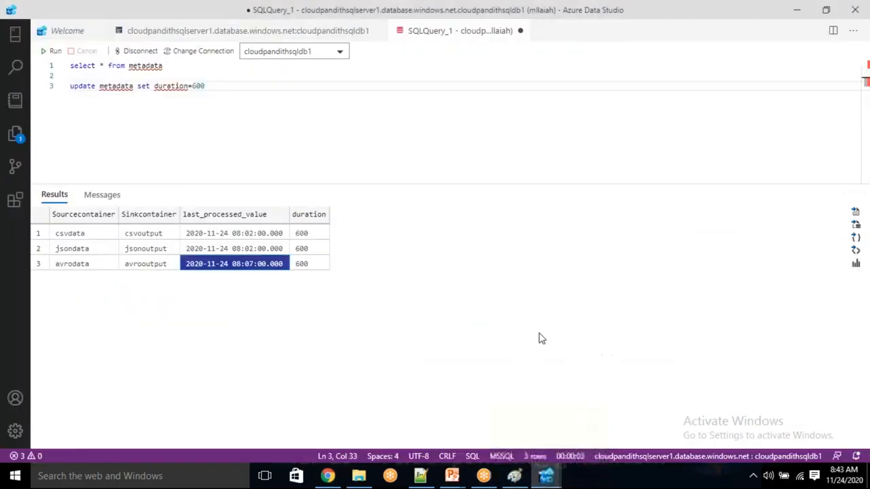
# Step: Check the duration values and rerun select * from metadata
pyautogui.click(308, 248)
pyautogui.click(303, 234)
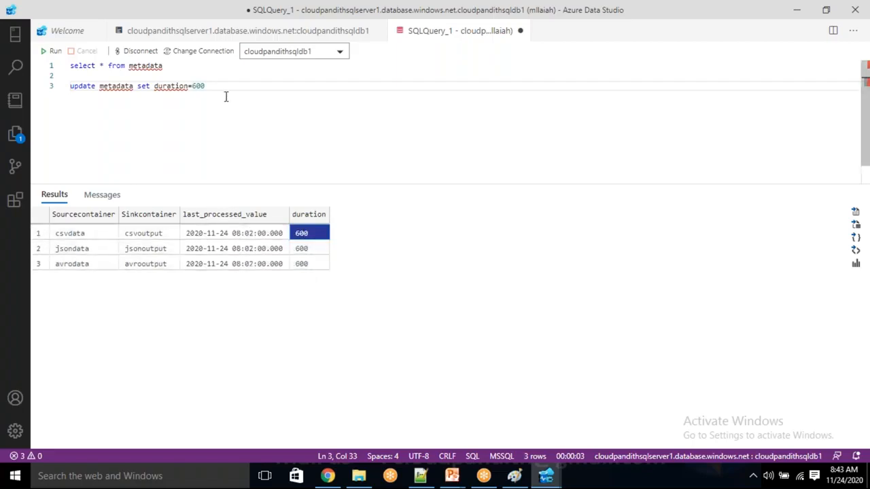
pyautogui.moveTo(188, 66); pyautogui.dragTo(50, 53)
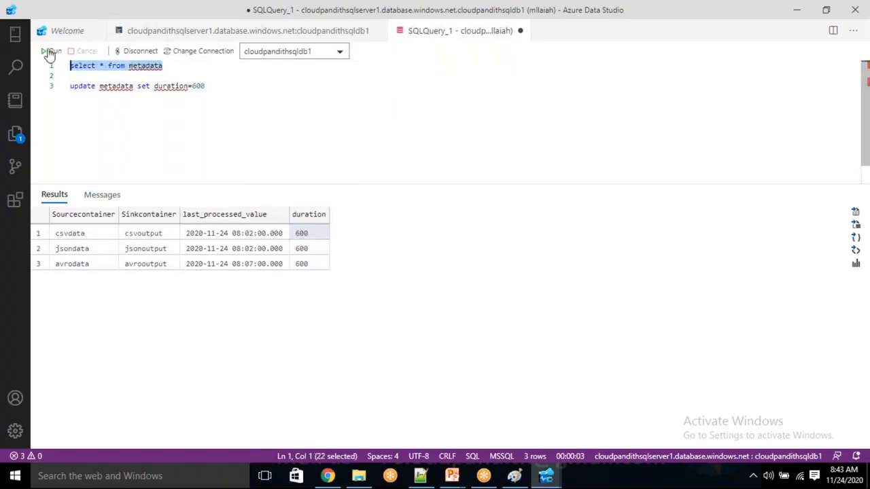
pyautogui.click(49, 53)
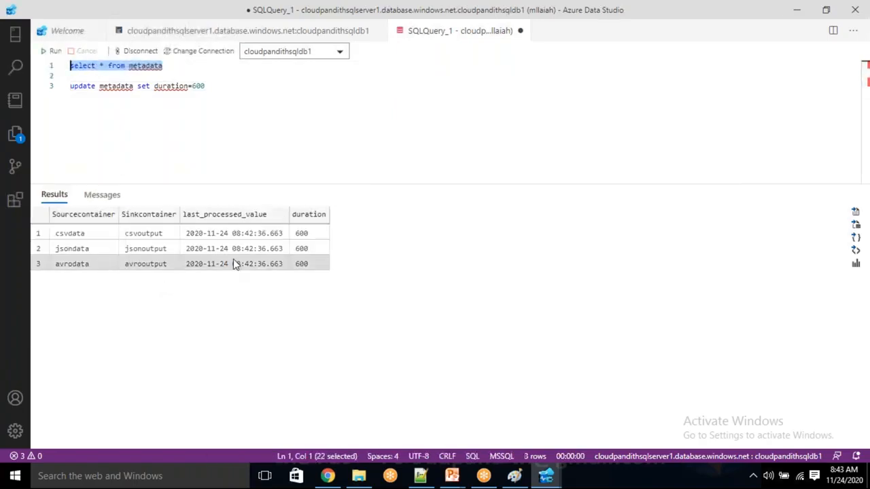
pyautogui.click(253, 234)
pyautogui.click(247, 248)
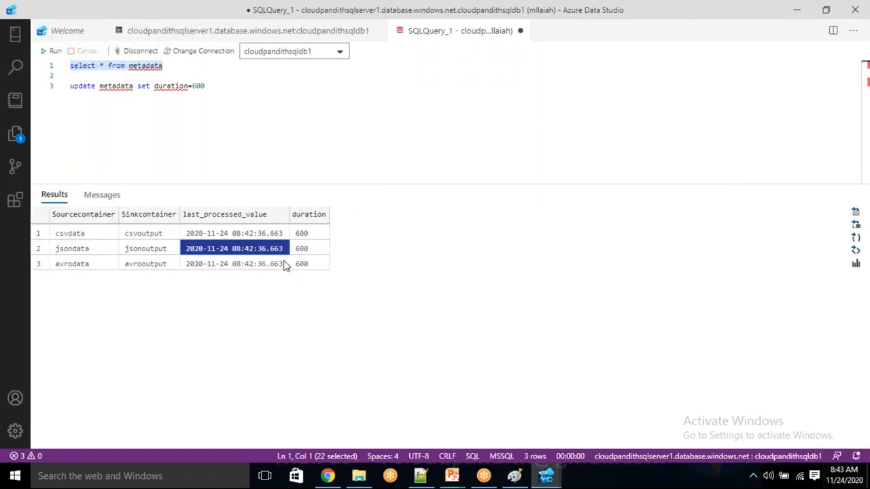
pyautogui.click(268, 235)
pyautogui.click(262, 264)
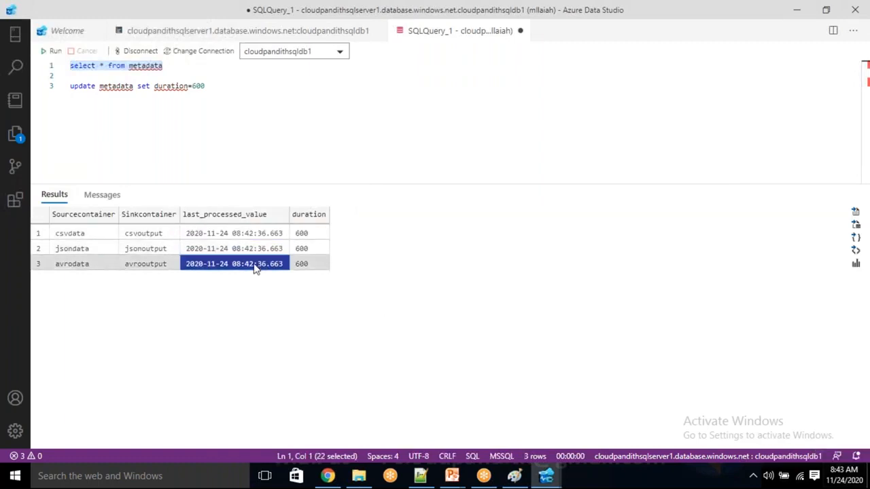
pyautogui.click(303, 235)
pyautogui.click(304, 265)
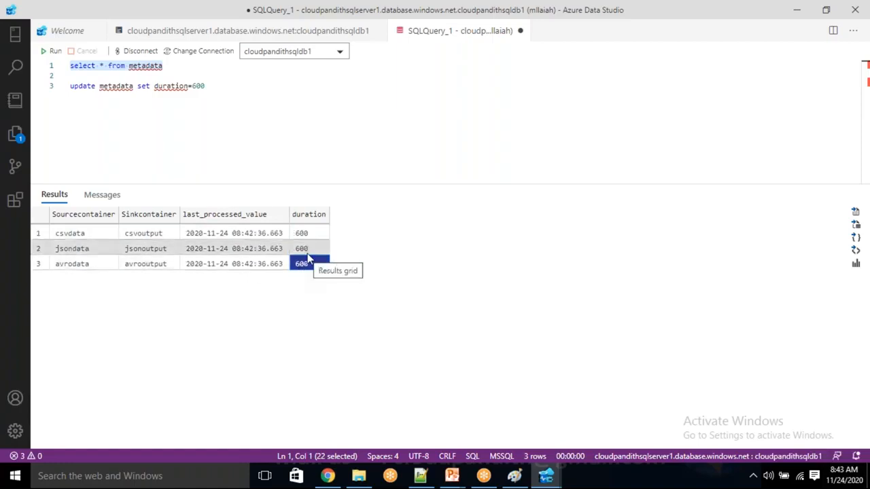
pyautogui.click(265, 249)
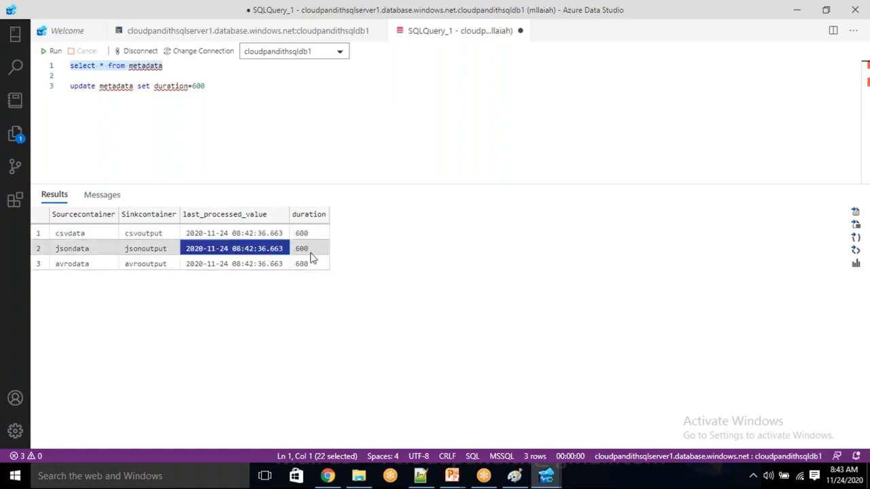
pyautogui.click(310, 253)
pyautogui.click(256, 251)
pyautogui.click(238, 267)
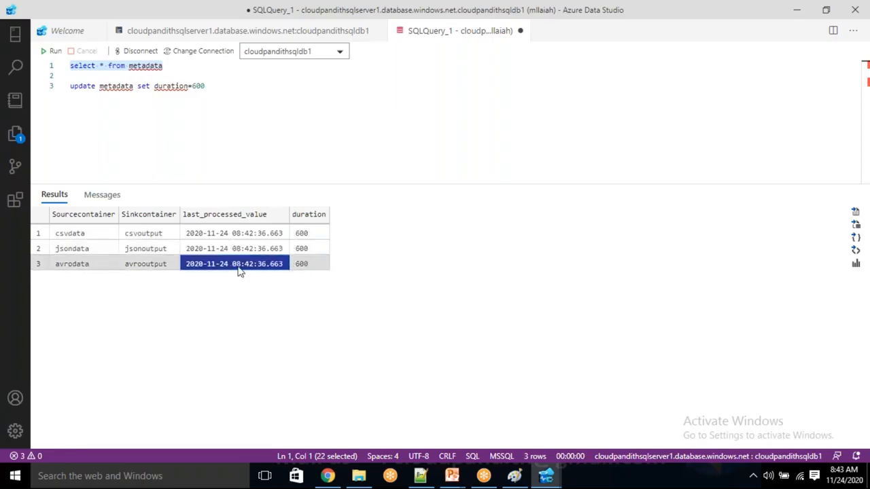
pyautogui.click(241, 249)
pyautogui.click(246, 234)
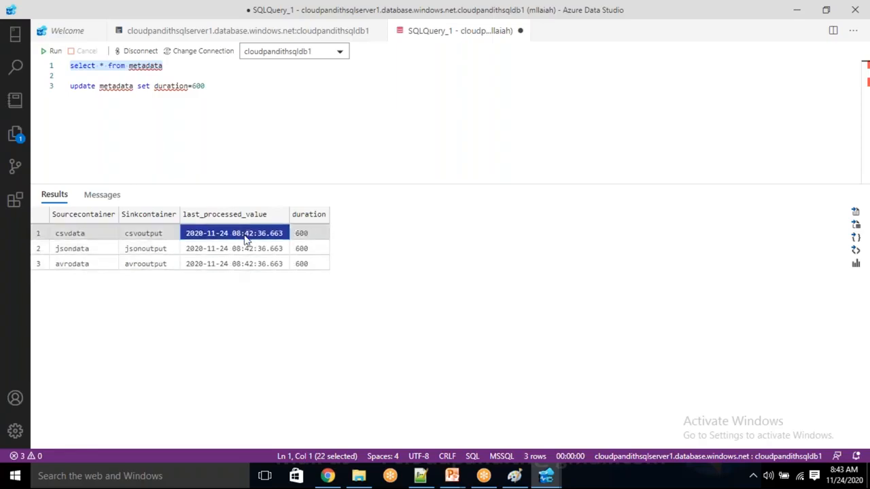
pyautogui.click(246, 249)
pyautogui.click(246, 265)
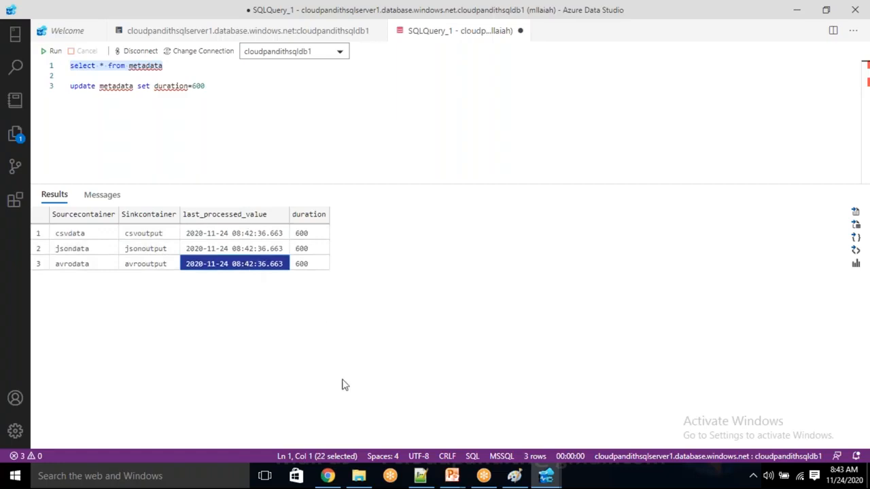
pyautogui.click(329, 476)
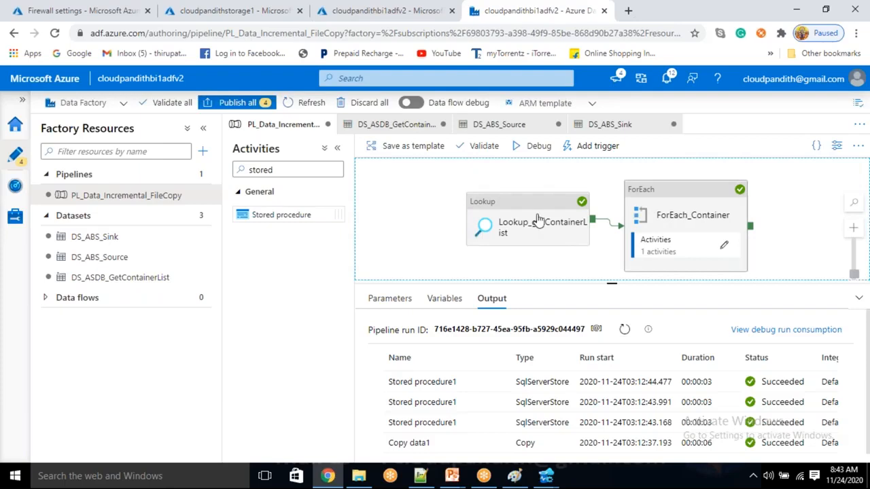
pyautogui.click(684, 211)
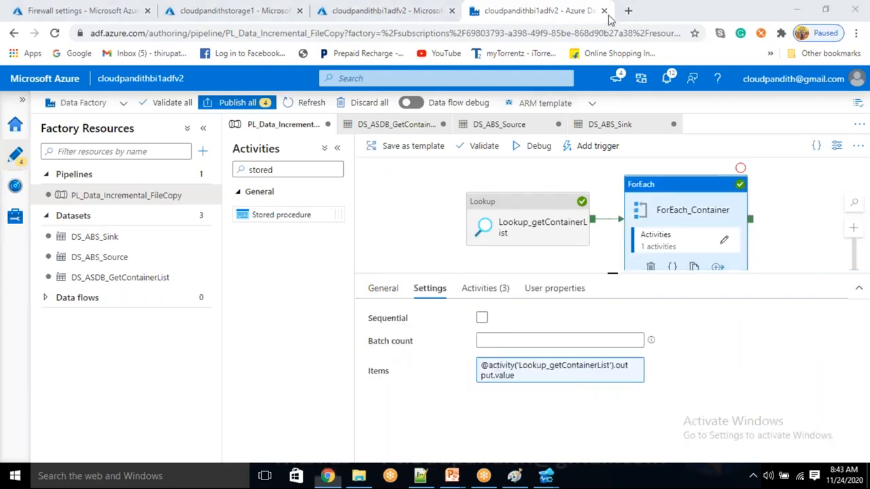